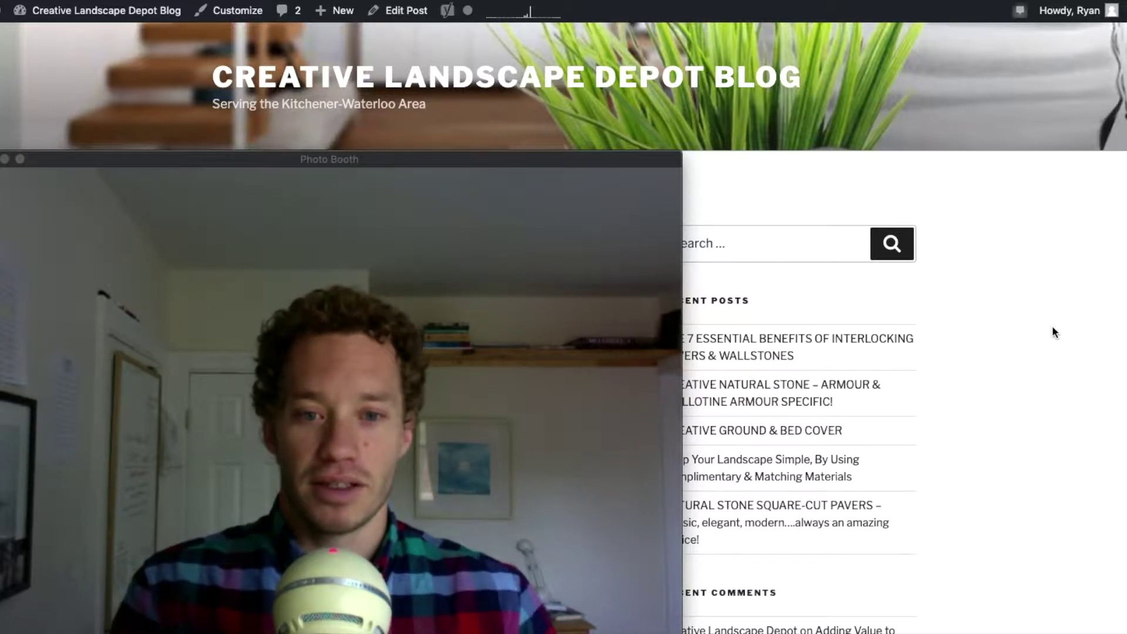
- Read through the Creative Ground & Bed Cover blog post, examining its title, mulch information and Common Mulching Mistakes section
key(super+Tab)
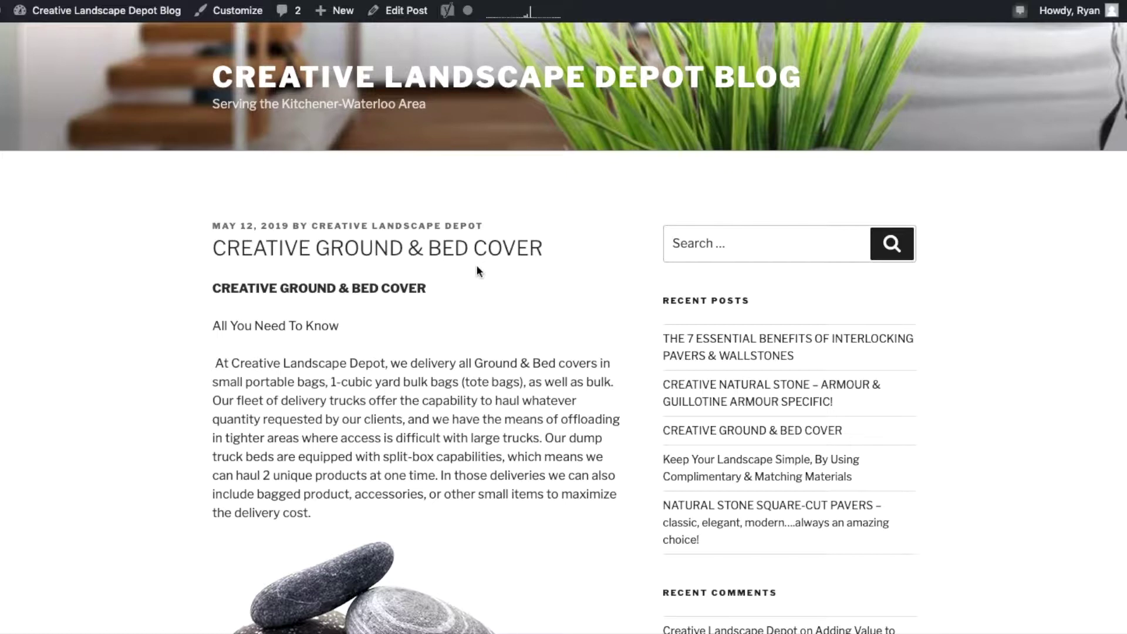
drag(225, 247, 539, 238)
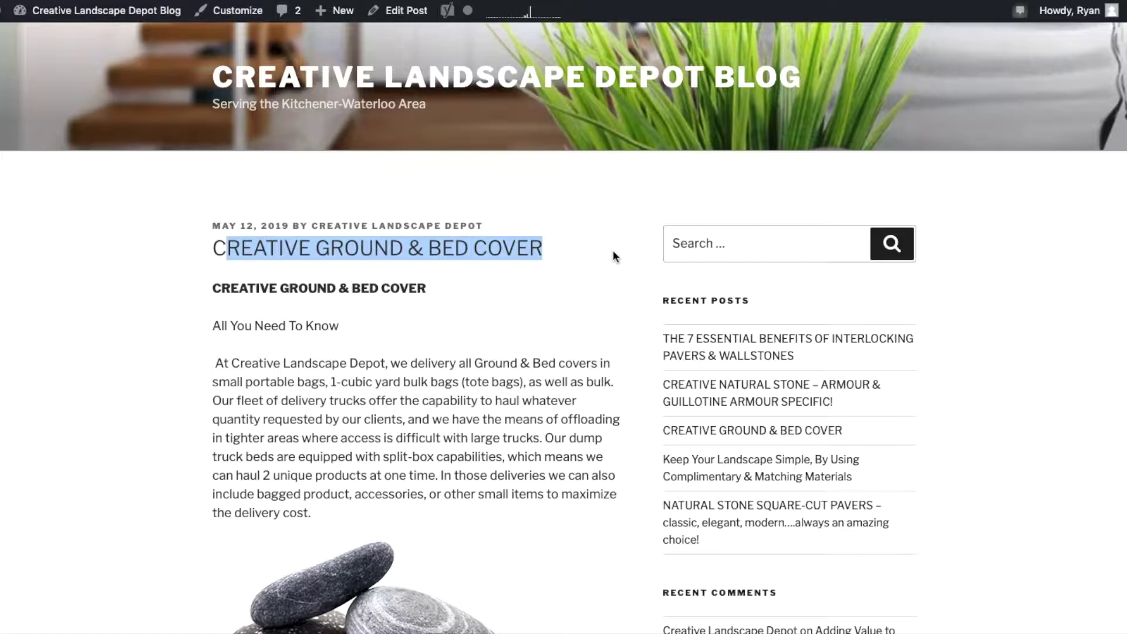
scroll(605, 276, down, 15)
scroll(571, 325, down, 15)
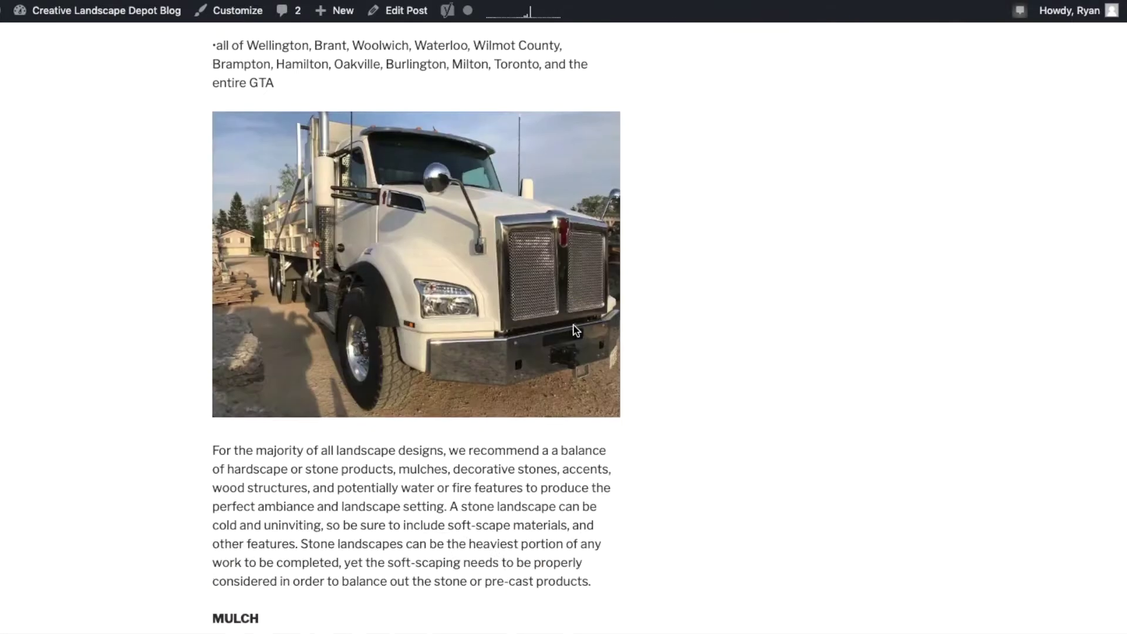
scroll(574, 326, down, 15)
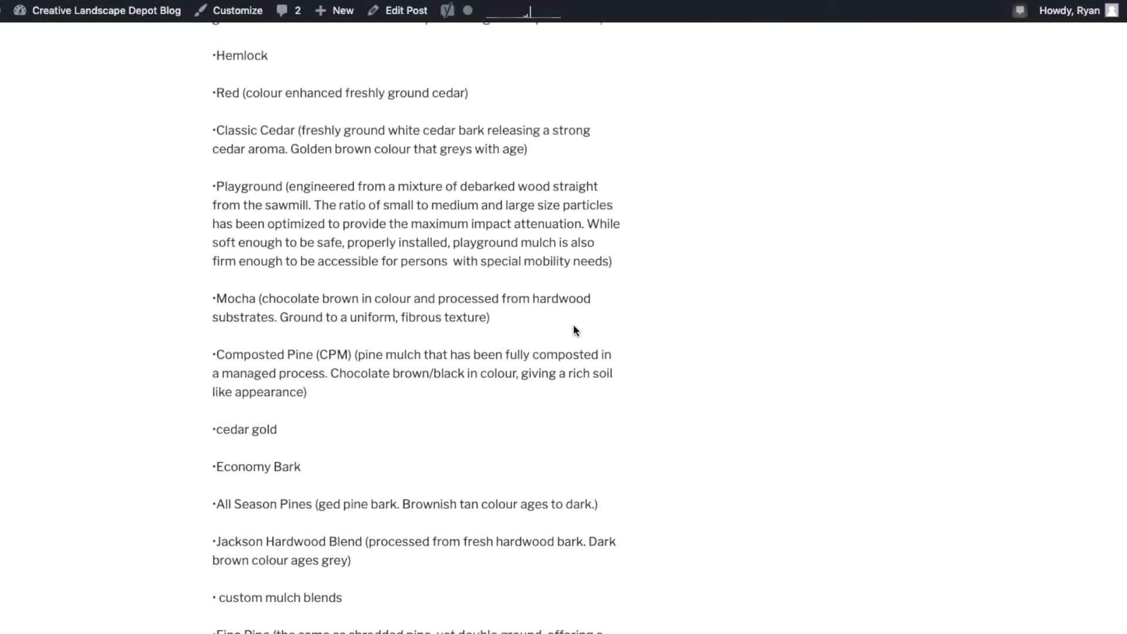
scroll(574, 329, down, 10)
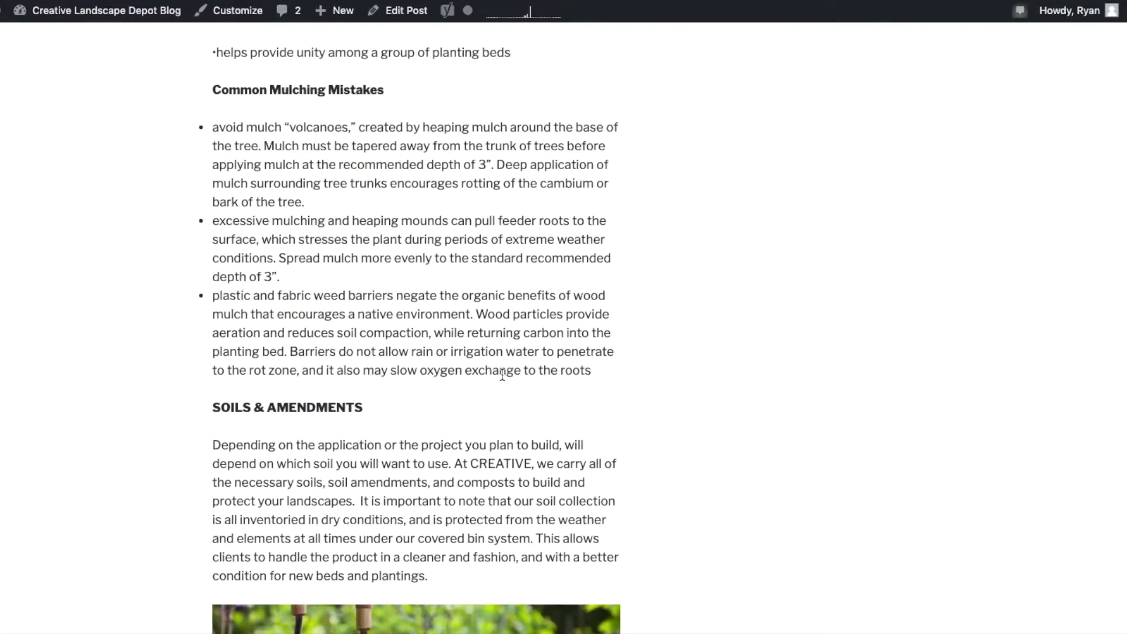
scroll(424, 400, up, 5)
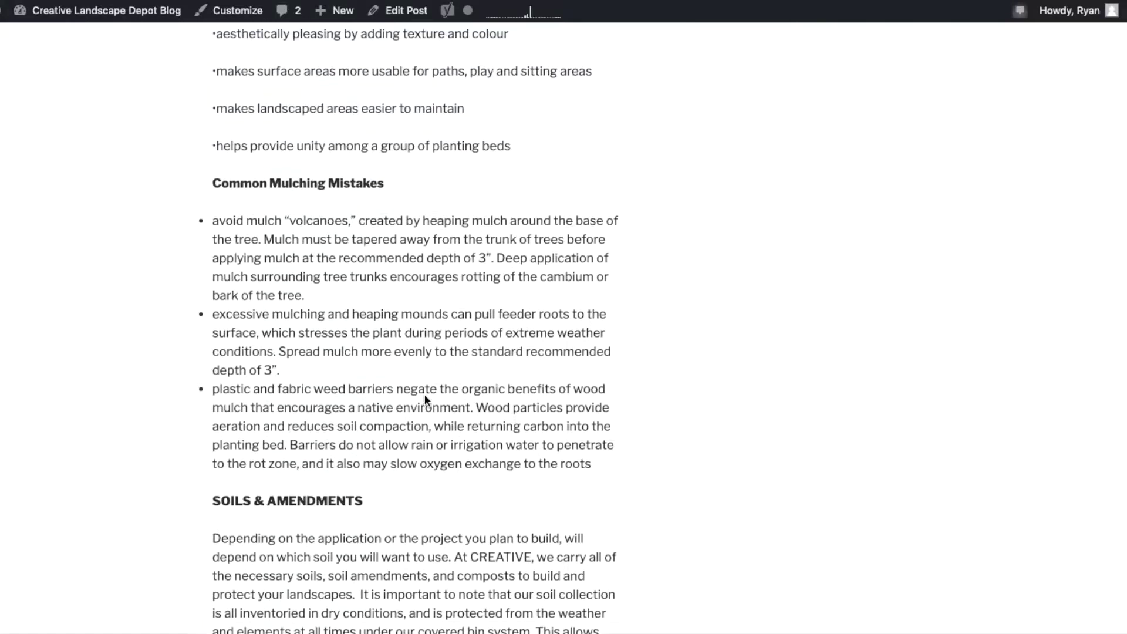
scroll(425, 400, up, 20)
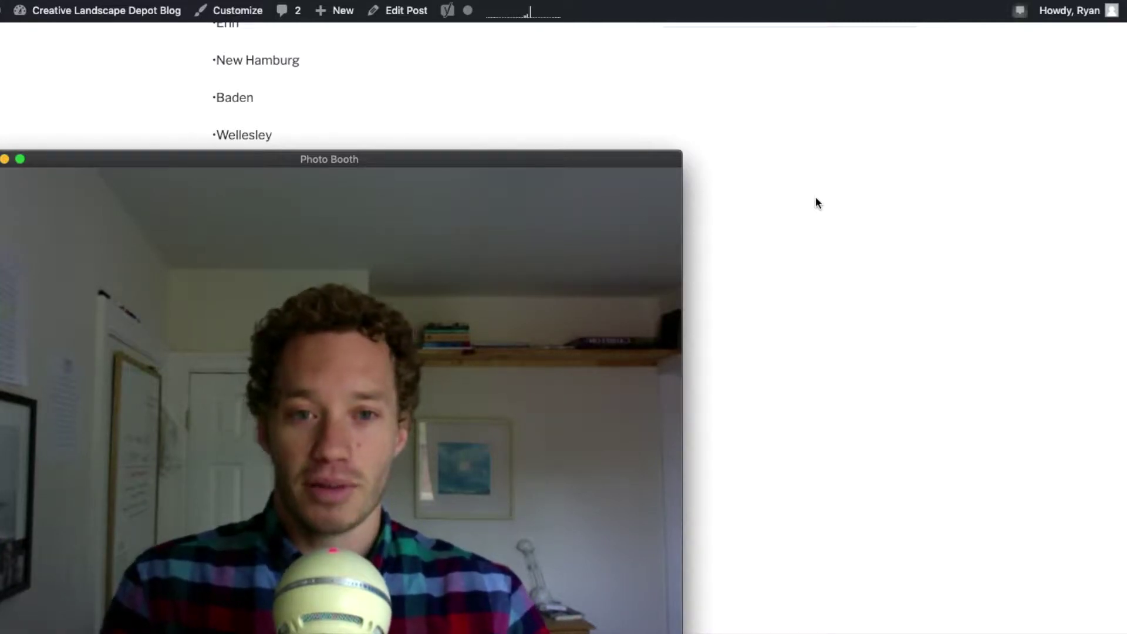
click(823, 249)
scroll(785, 357, up, 15)
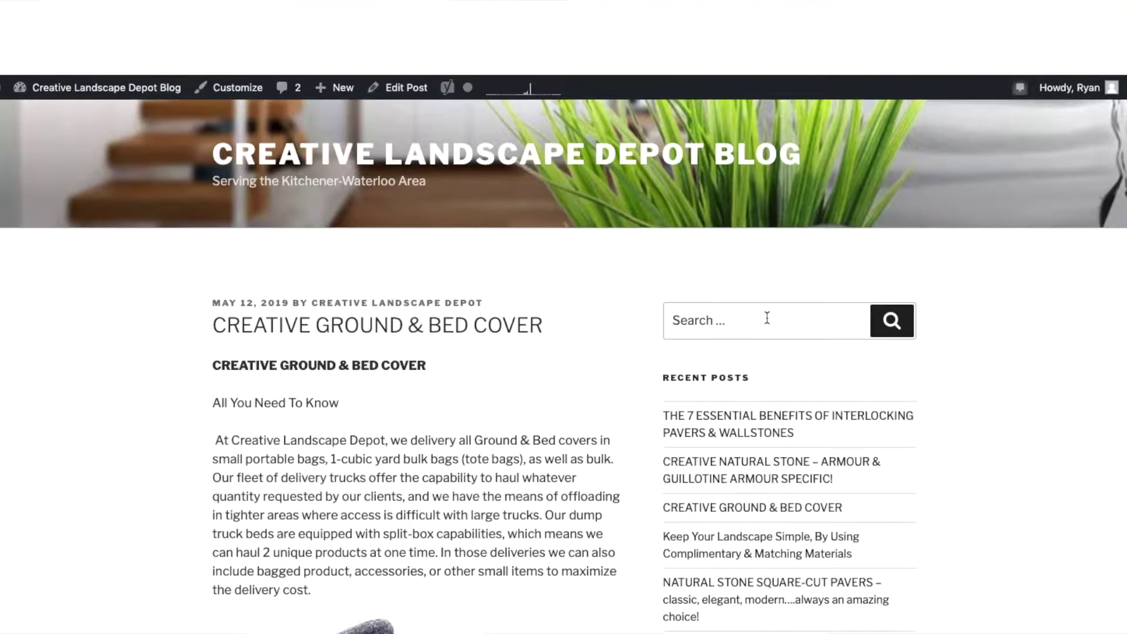
- Copy the MULCH heading from the blog post and search for it as a keyword in AnswerThePublic
scroll(504, 342, down, 20)
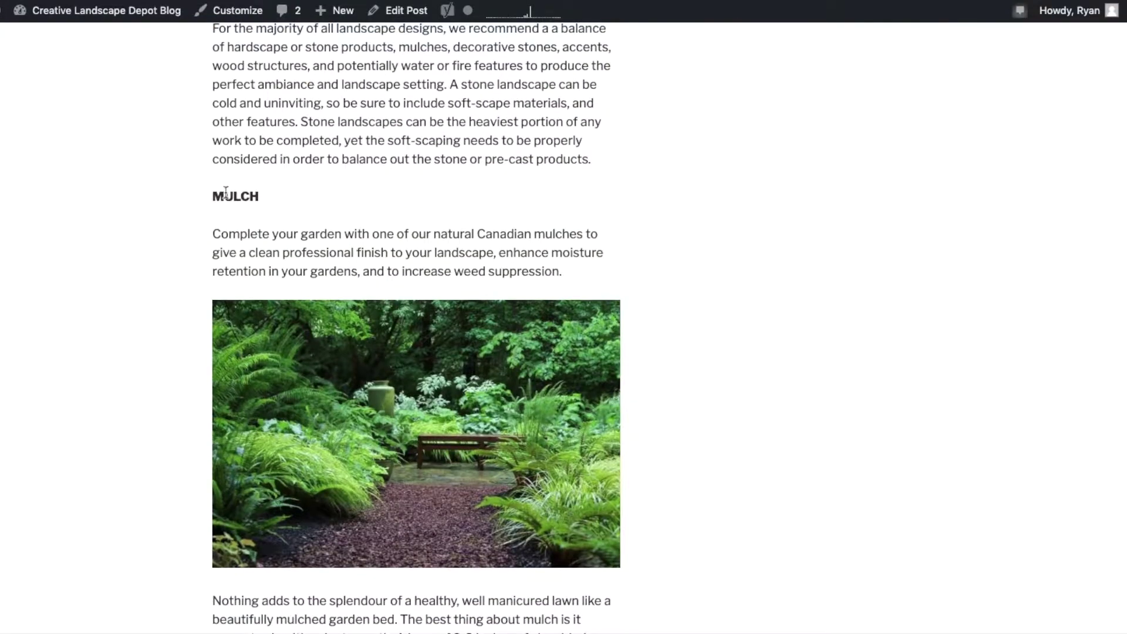
drag(212, 196, 256, 196)
key(super+c)
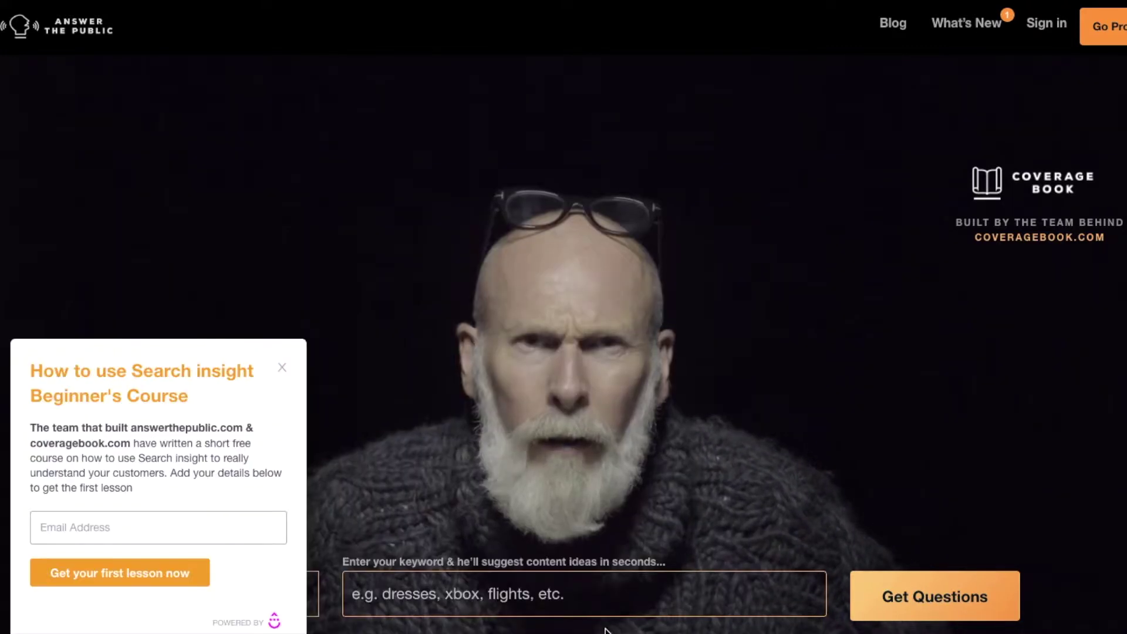
click(614, 593)
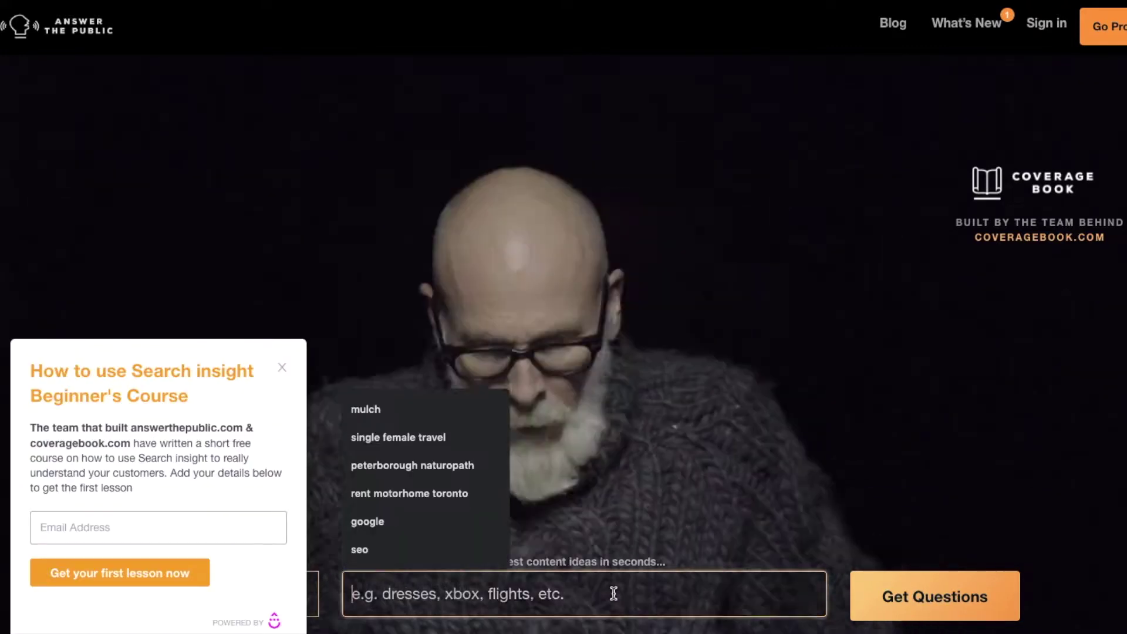
key(super+v)
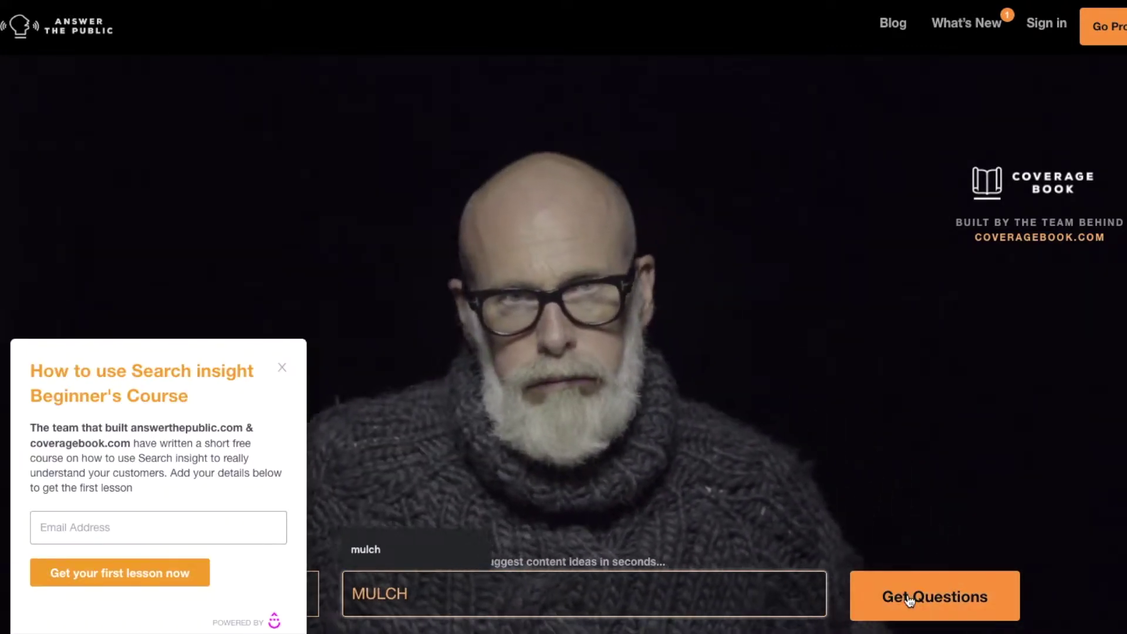
click(910, 599)
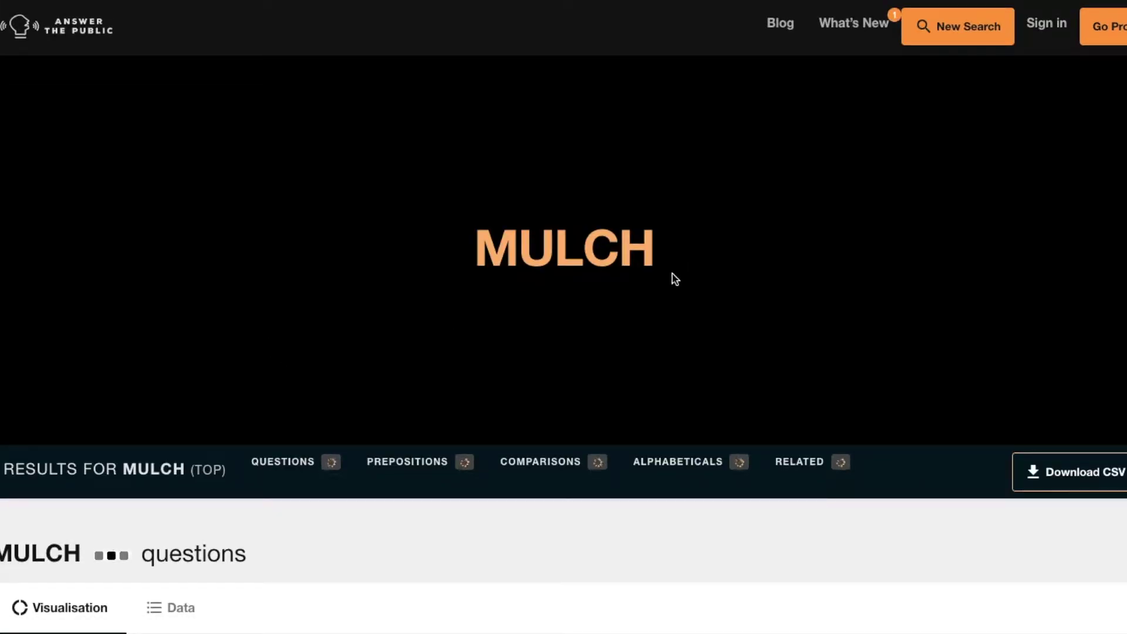
- Look over the MULCH question wheel and switch the questions from the visualisation to the data lists
key(super+Tab)
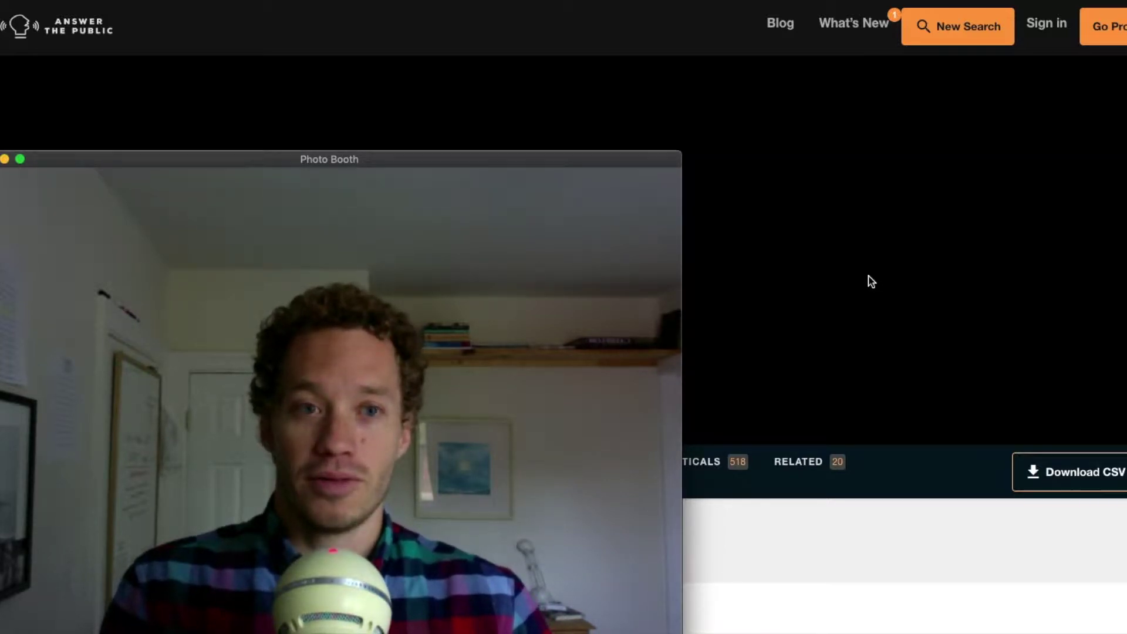
key(super+h)
scroll(819, 321, down, 10)
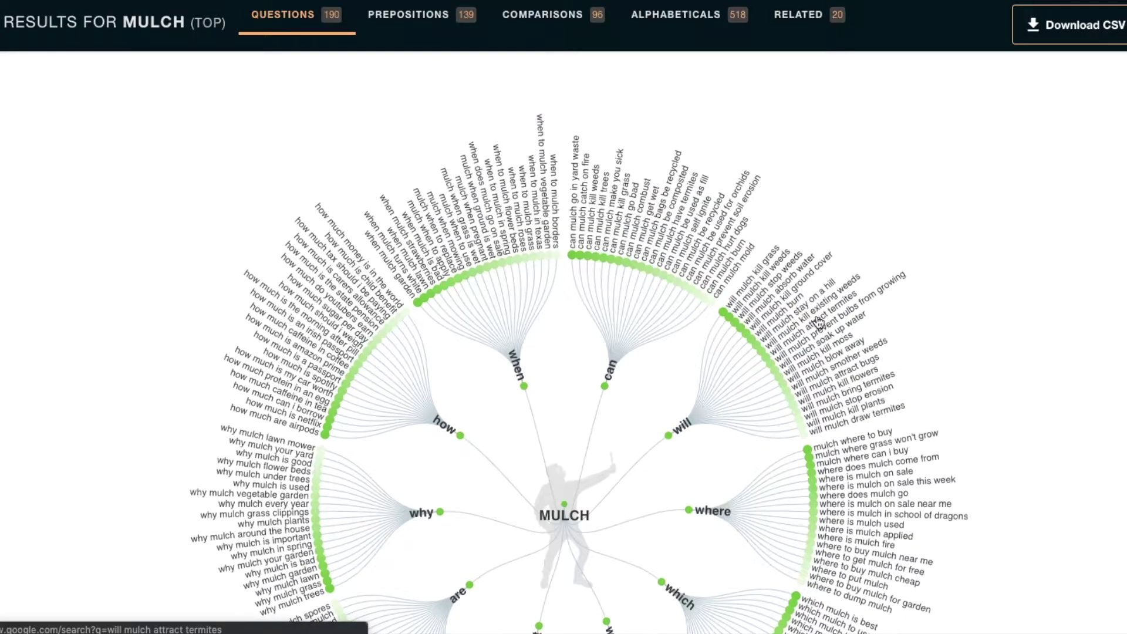
scroll(819, 321, down, 3)
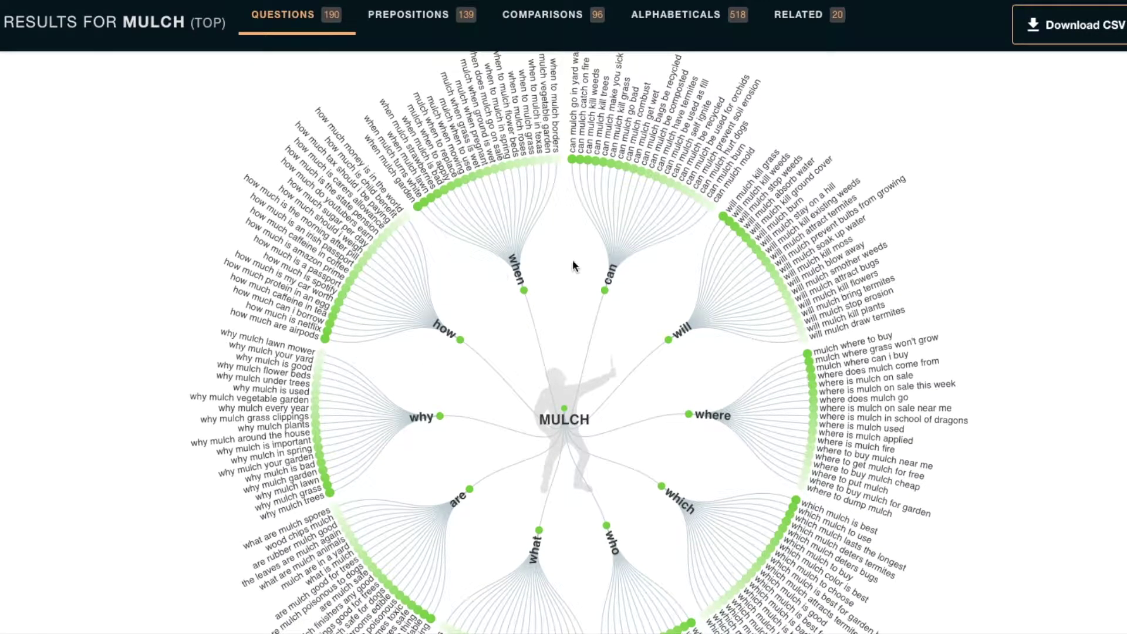
scroll(483, 206, up, 6)
click(170, 264)
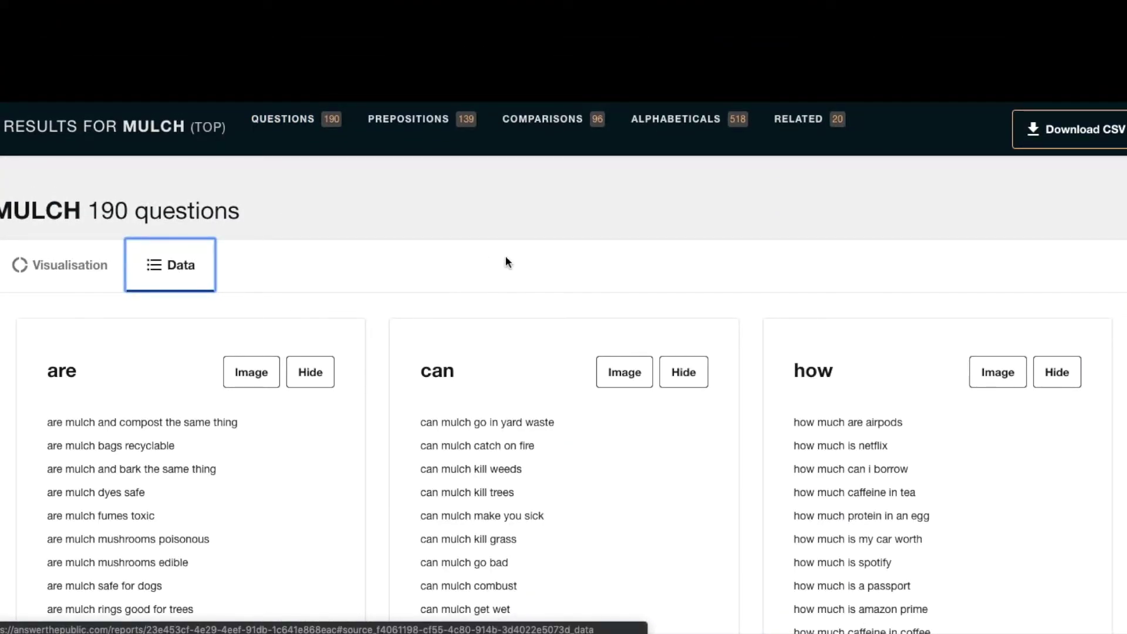
scroll(508, 262, down, 4)
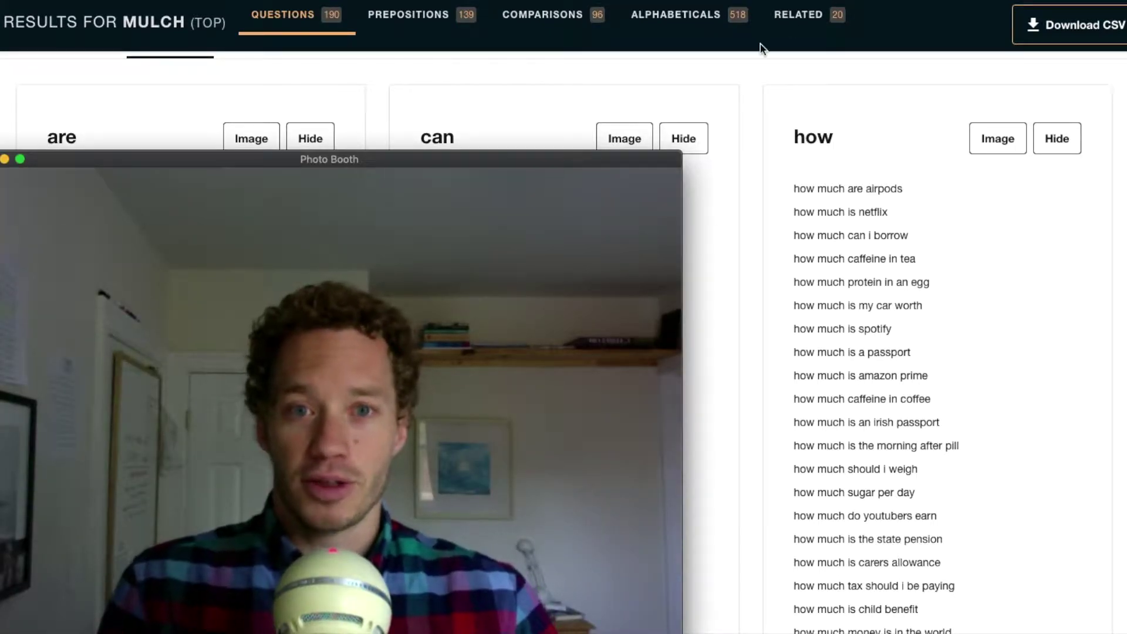
click(773, 94)
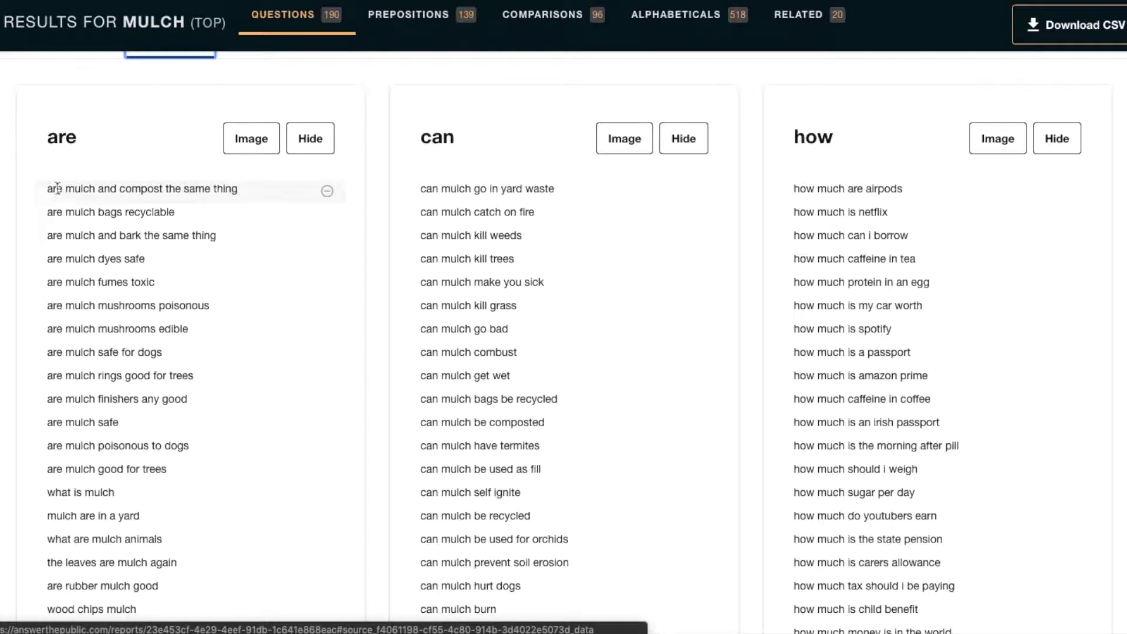
- Examine the "are" and "can" question lists for MULCH, highlighting the compost, recyclable bags and yard waste questions
drag(56, 188, 173, 193)
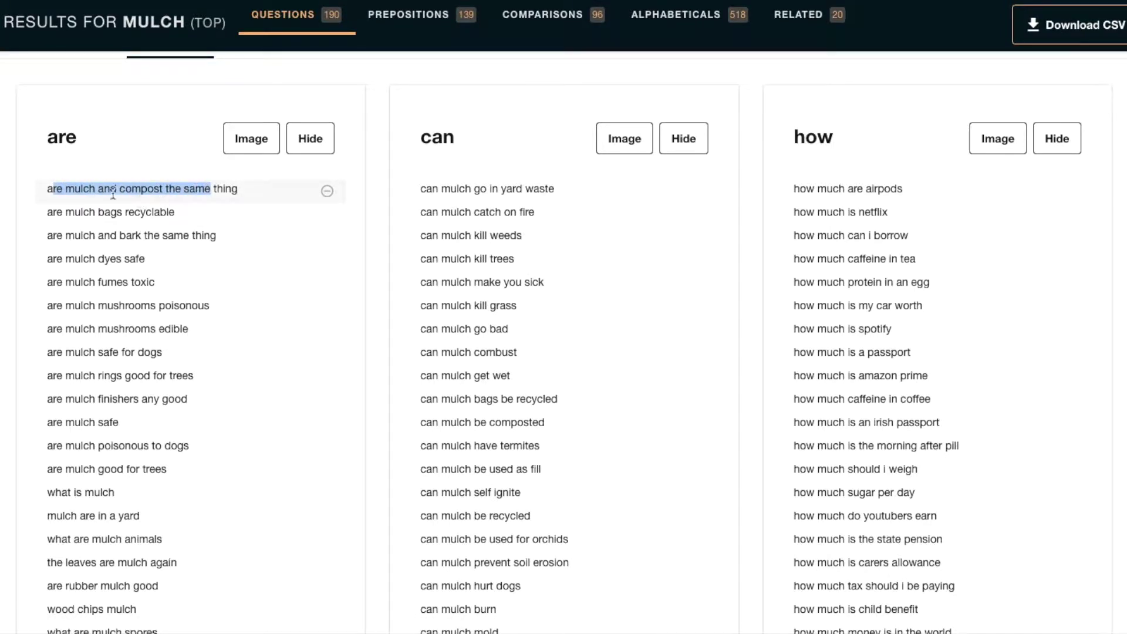
drag(65, 212, 175, 212)
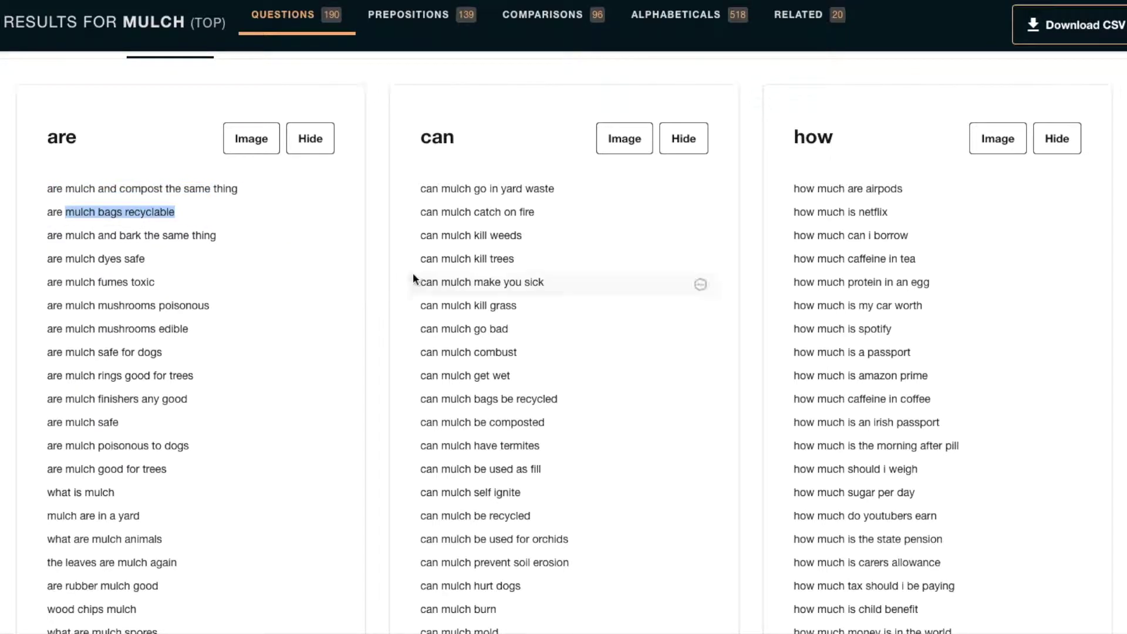
drag(440, 188, 535, 190)
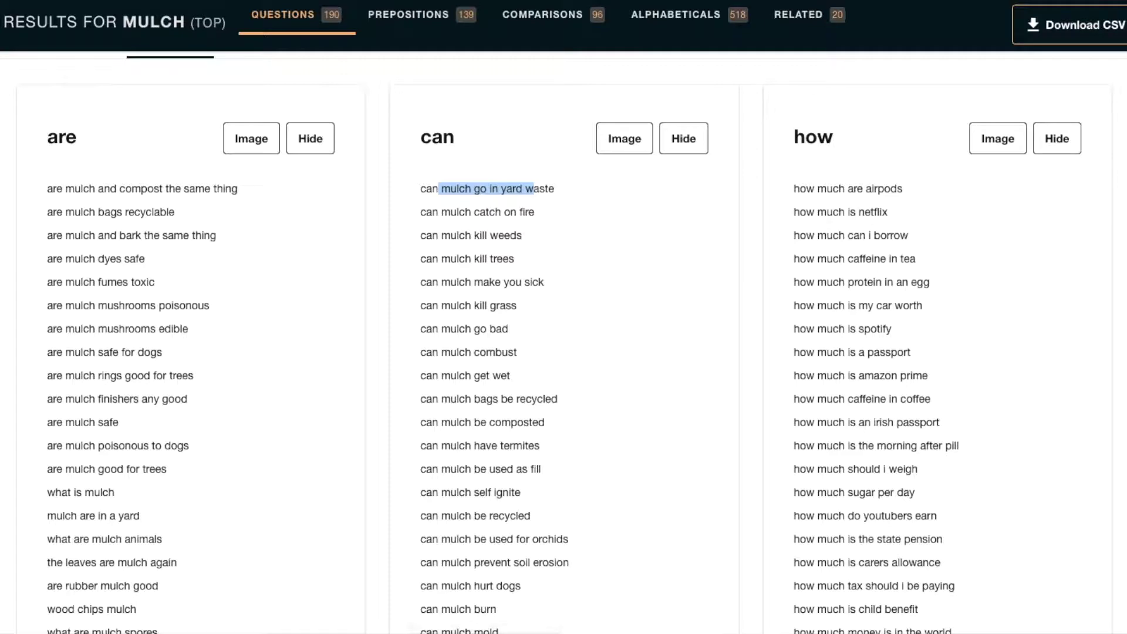
key(super+Tab)
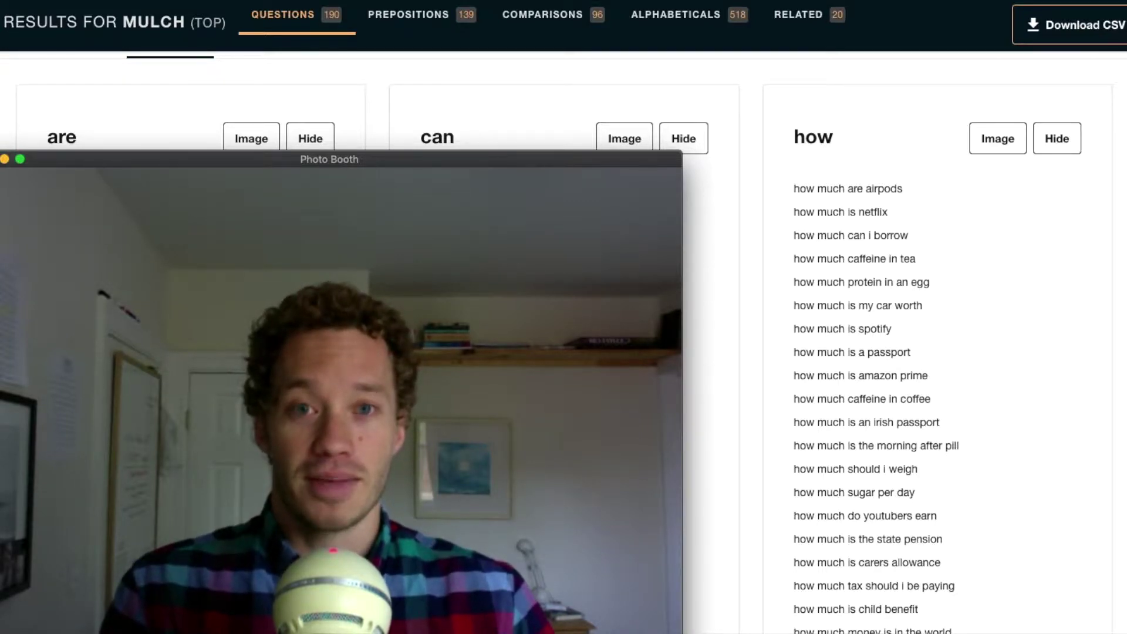
drag(439, 189, 534, 188)
scroll(644, 448, down, 5)
scroll(644, 449, down, 8)
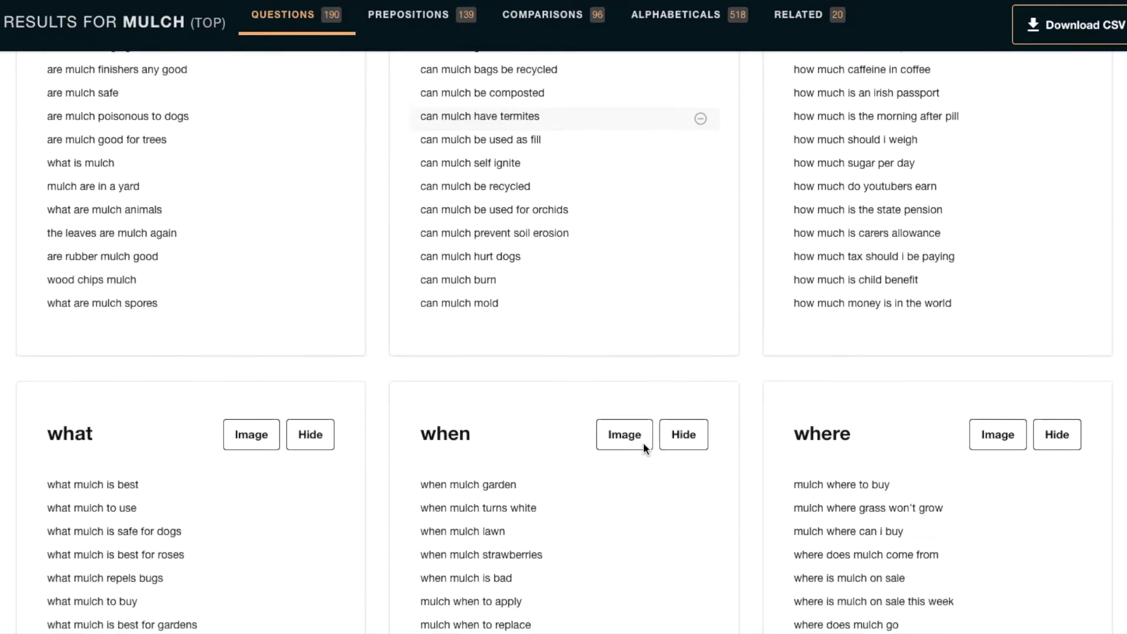
- Highlight the query "mulch where to buy" in the "where" question list
drag(794, 392, 890, 393)
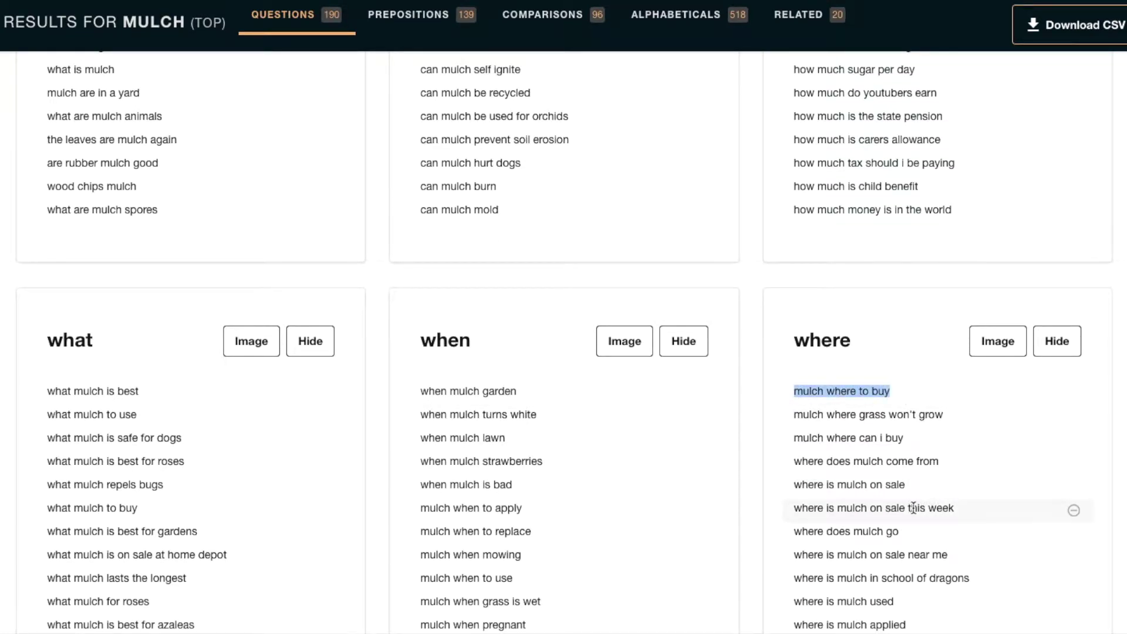
key(super+Tab)
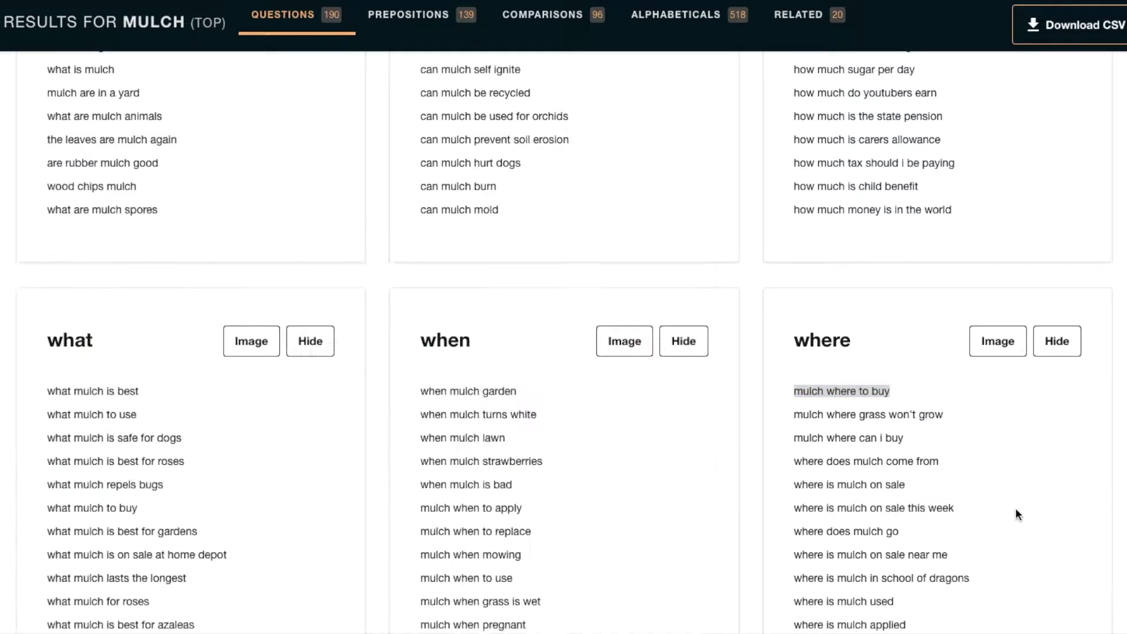
key(super+Tab)
triple_click(839, 393)
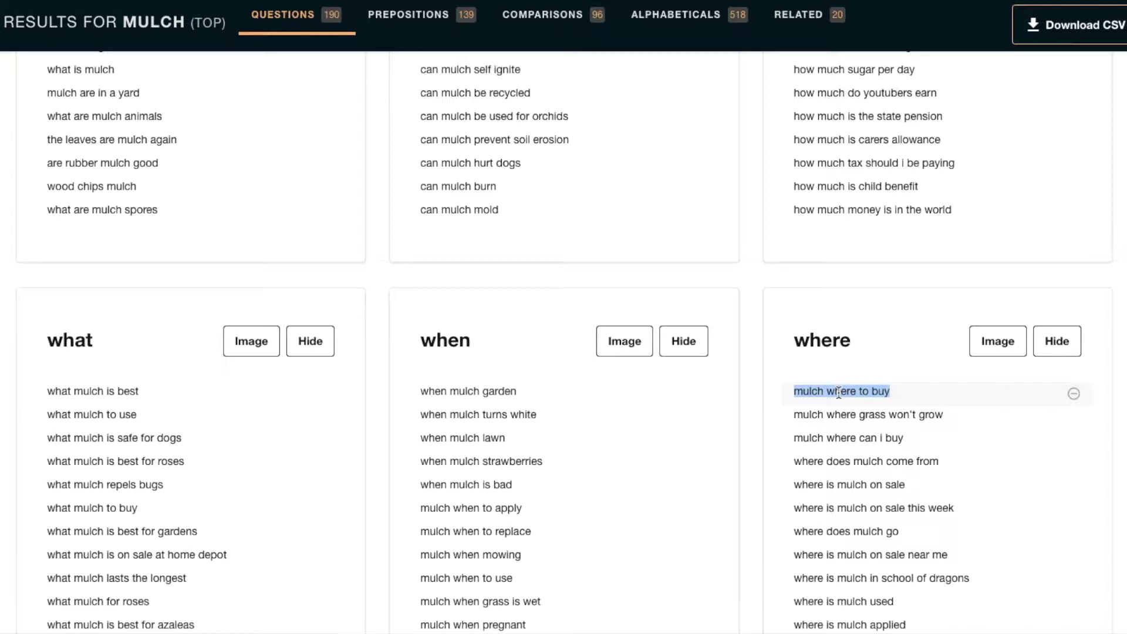
key(super+Tab)
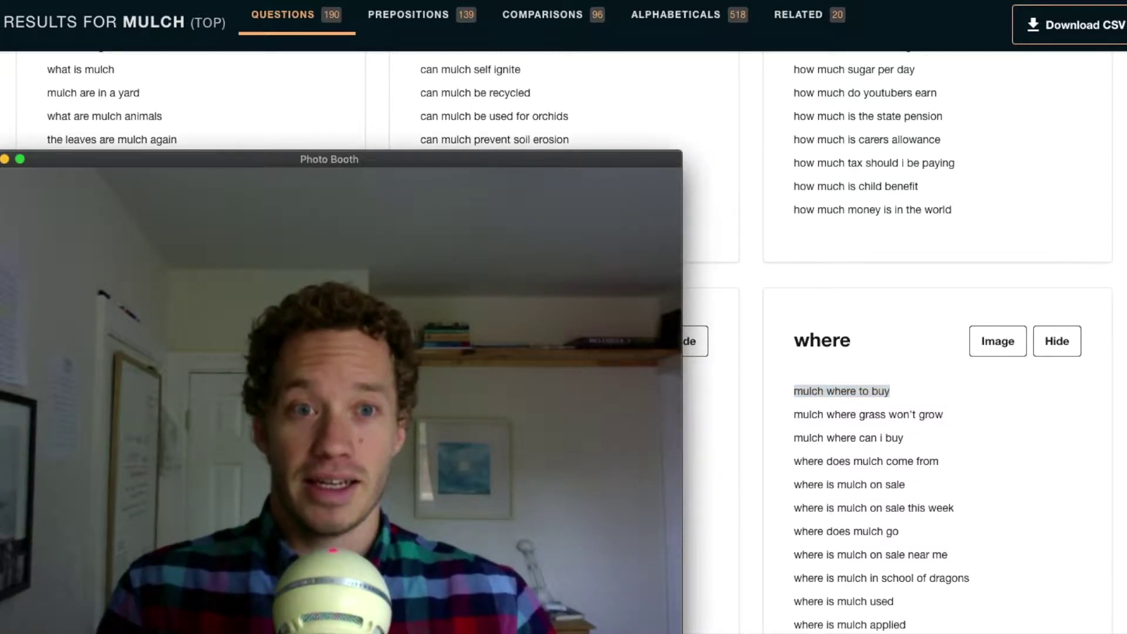
- Open the Creative Ground & Bed Cover post in the WordPress editor and correct "we delivery" to "we deliver" in the opening paragraph
key(super+Tab)
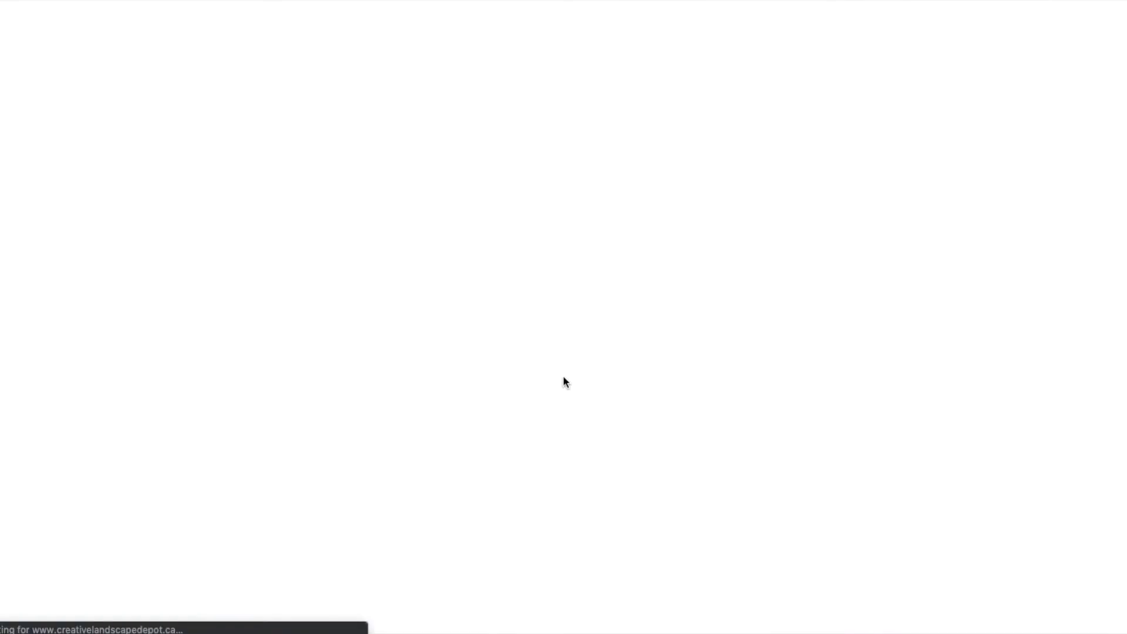
key(super+Tab)
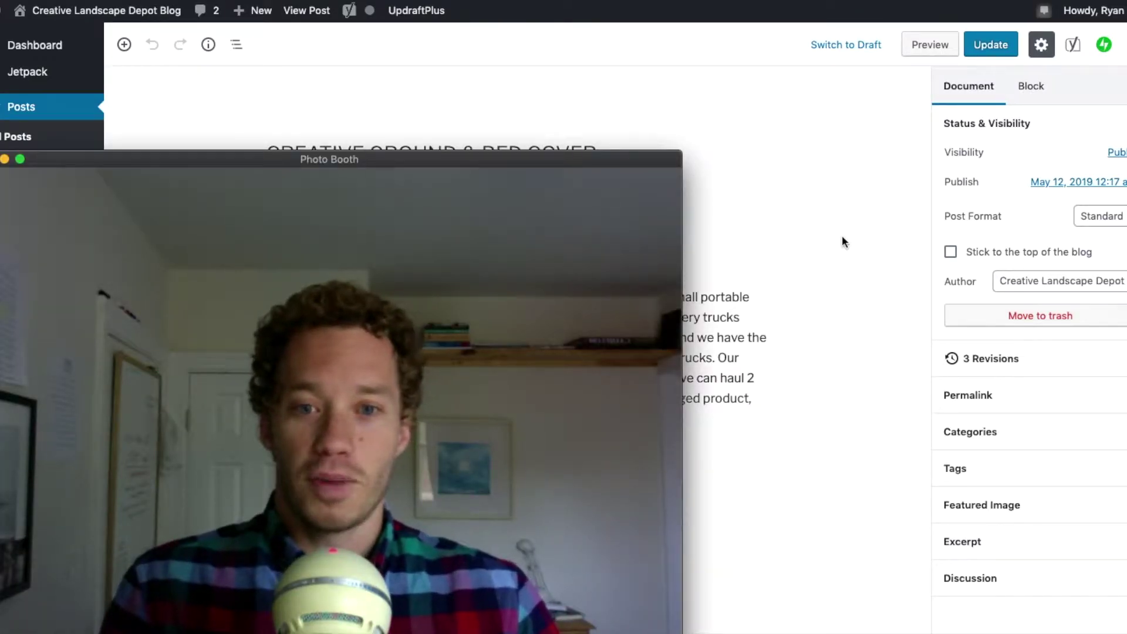
key(super+Tab)
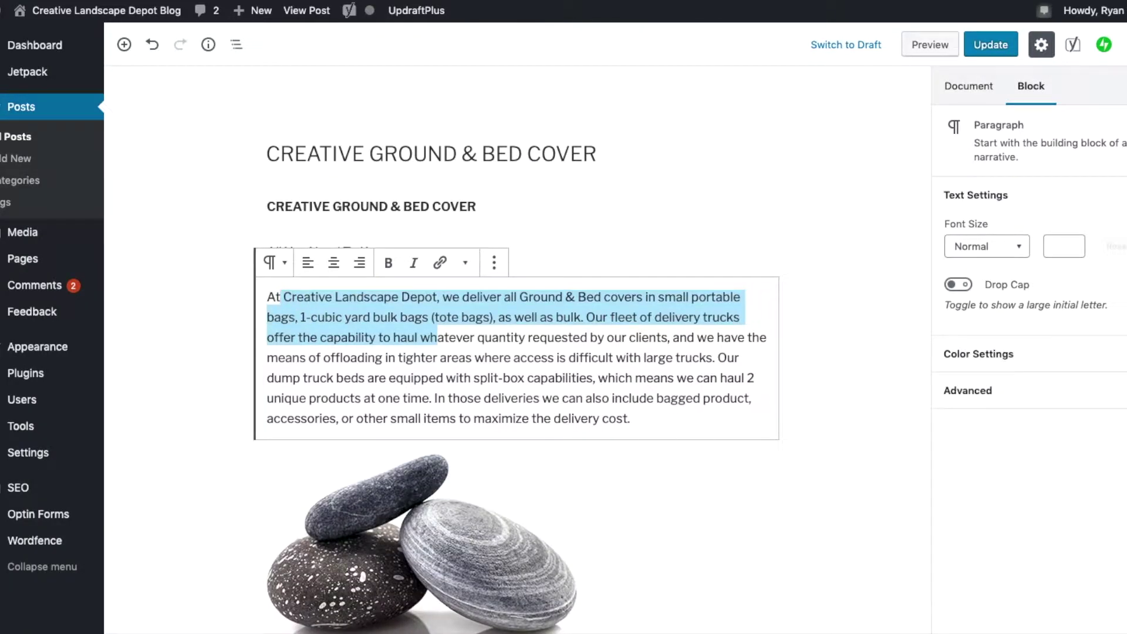
key(super+Tab)
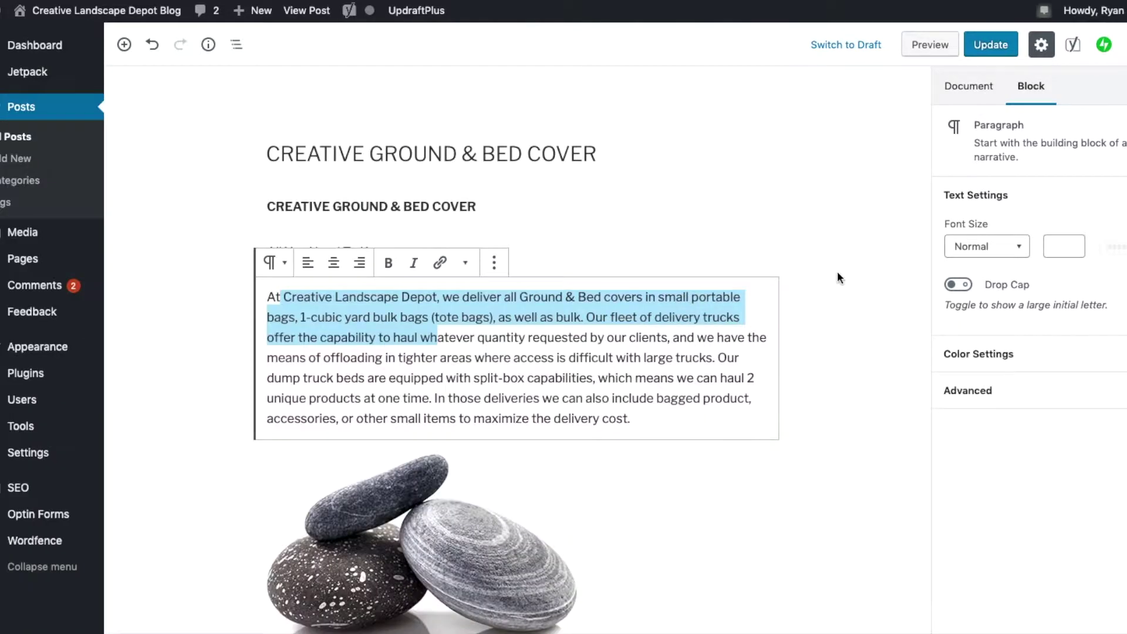
- Look through the post in the editor from the opening paragraph to the MULCH section
click(700, 261)
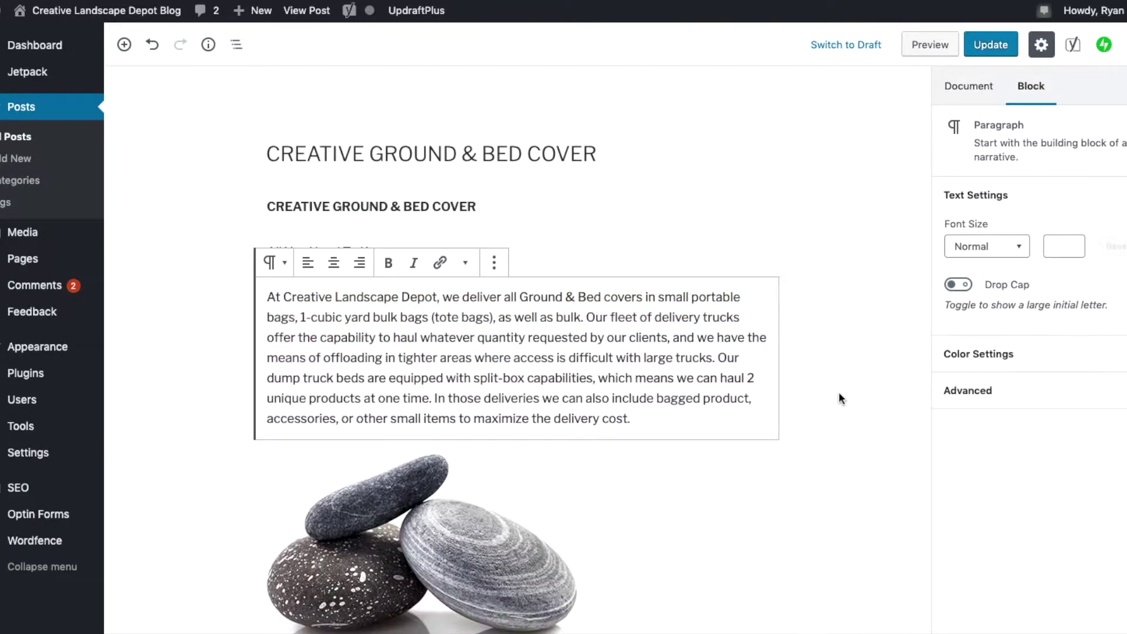
scroll(840, 391, down, 20)
scroll(840, 391, down, 10)
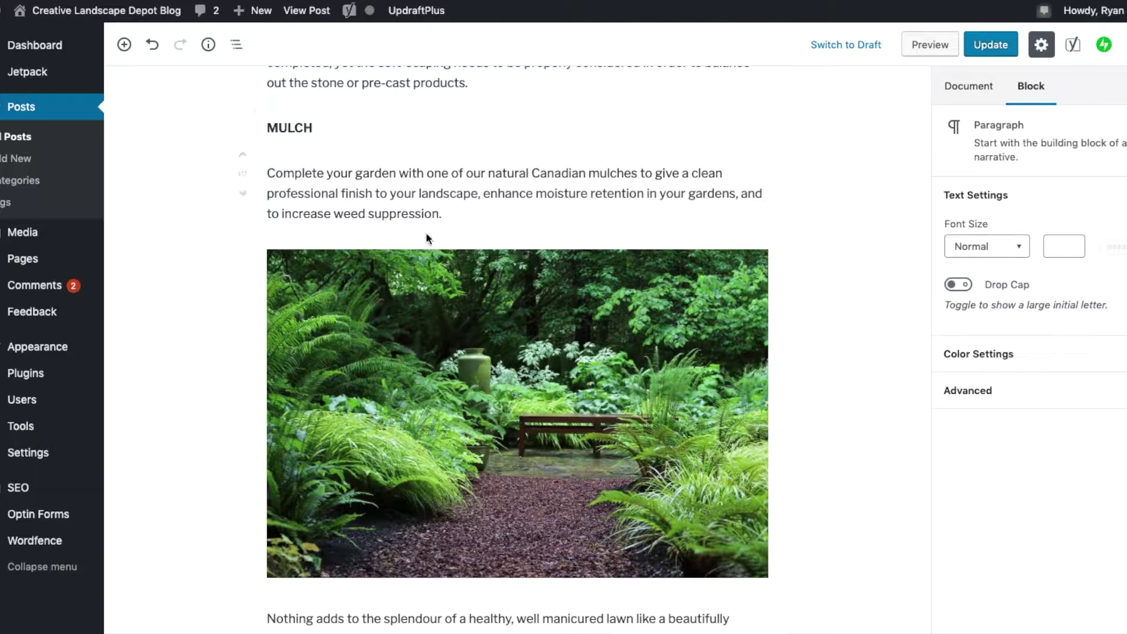
scroll(425, 186, up, 20)
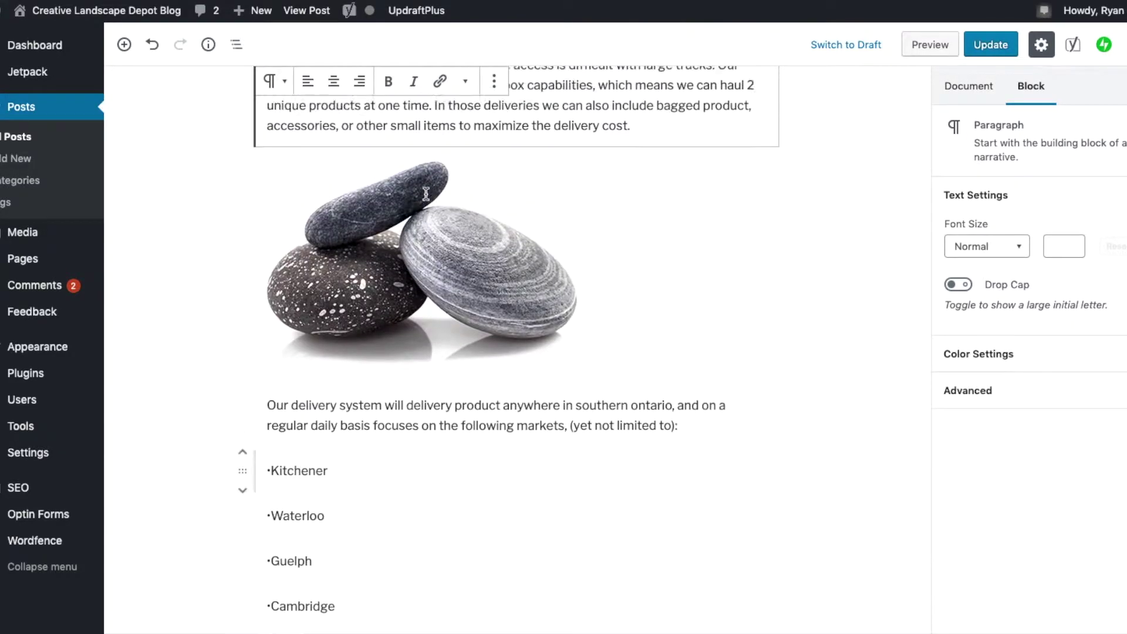
- Replace the line "All You Need To Know" above the opening paragraph with "Where To Buy Mulch", leaving no empty line below it
click(414, 203)
double_click(333, 253)
triple_click(333, 254)
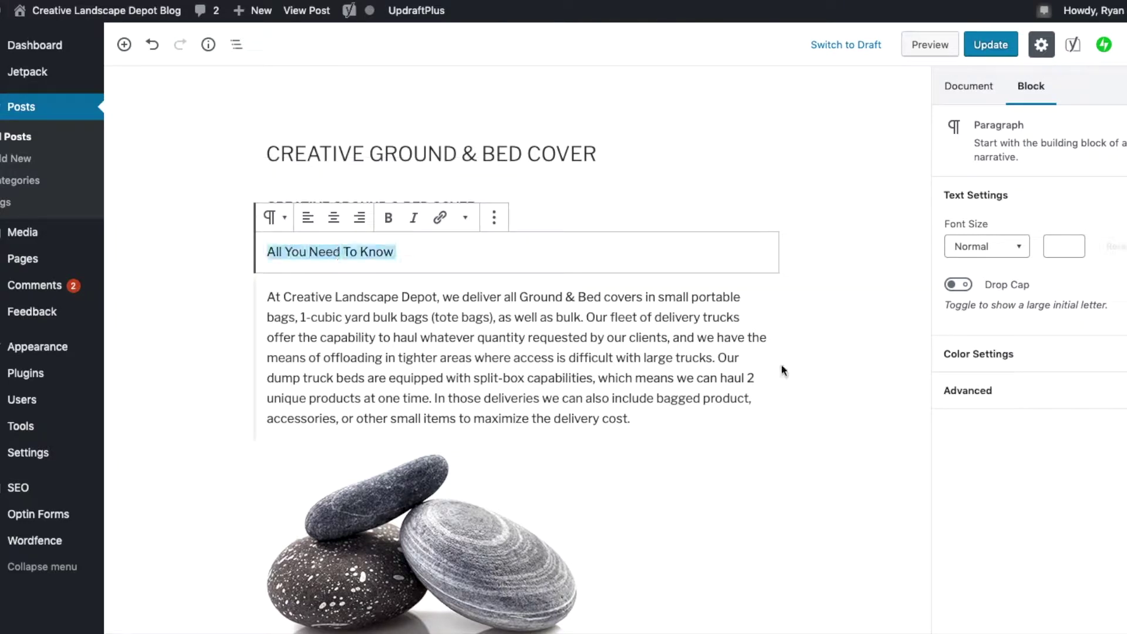
text(mulch where to buy)
key(shift+Up)
key(shift+Right)
key(shift+Right)
key(Left)
key(Down)
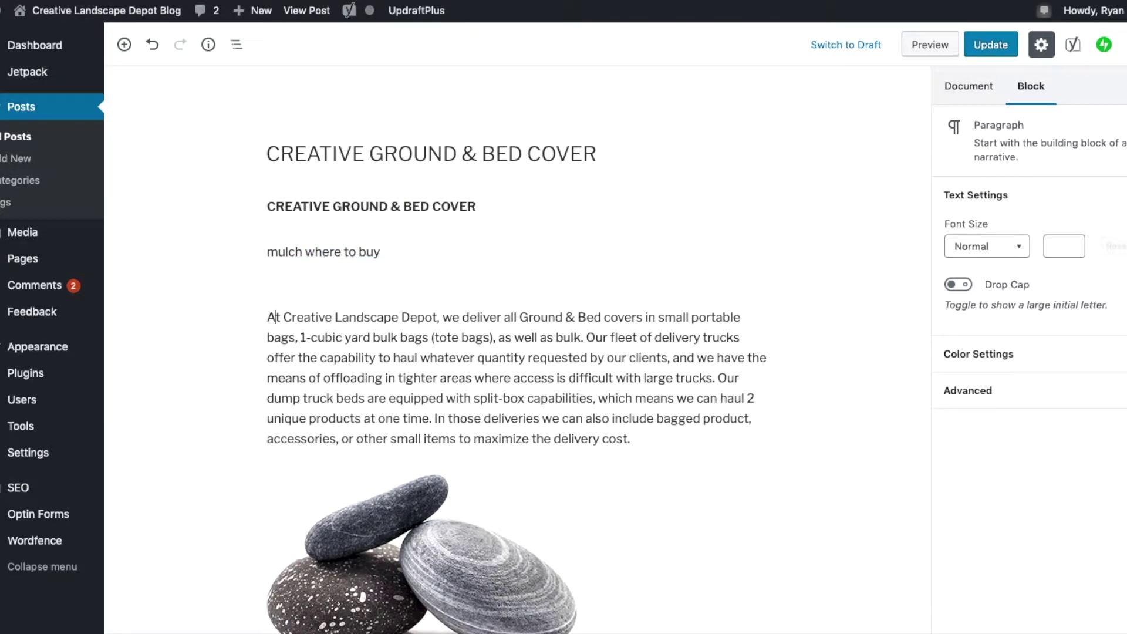
key(BackSpace)
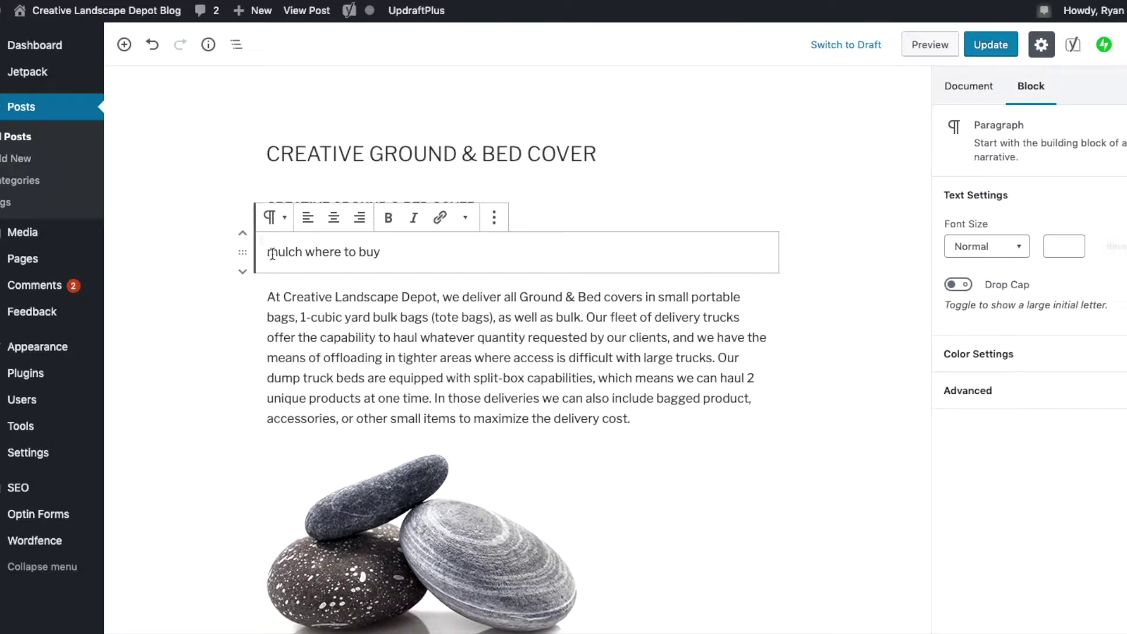
drag(268, 253, 381, 252)
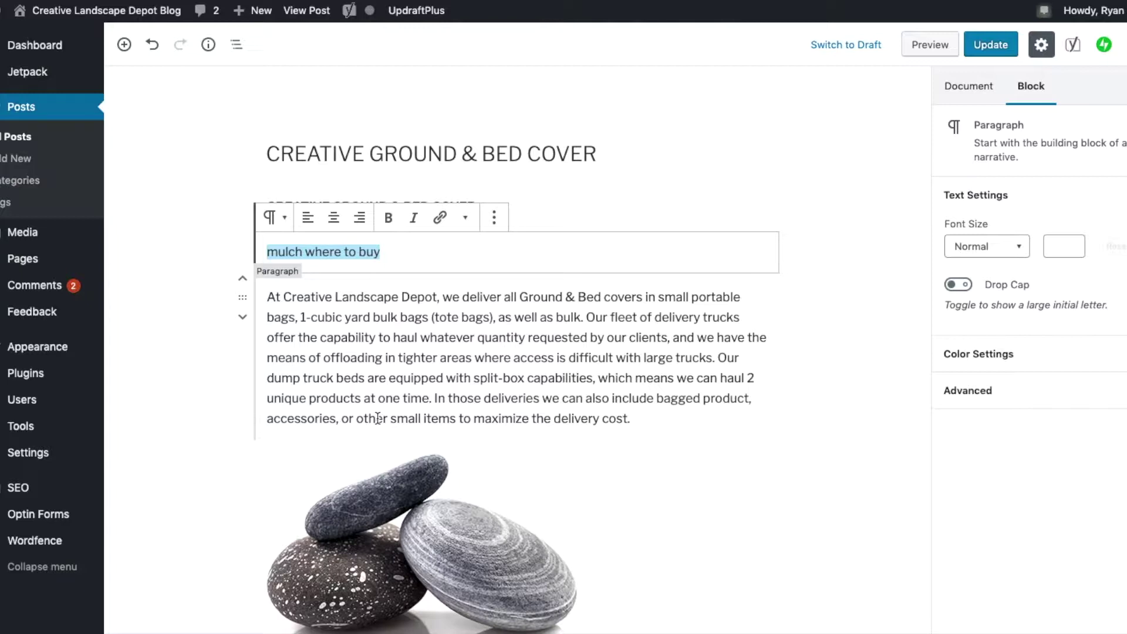
text(W)
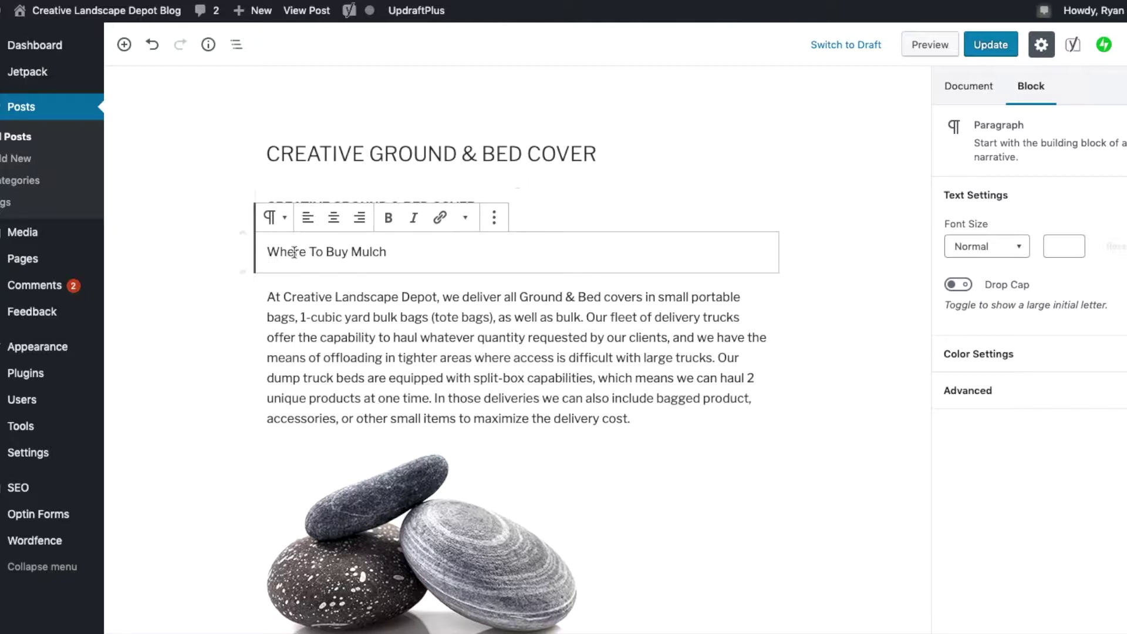
- Turn the "Where To Buy Mulch" line into an H2 heading and extend it to "Where To Buy Mulch In Kitchener-Waterloo"
click(272, 218)
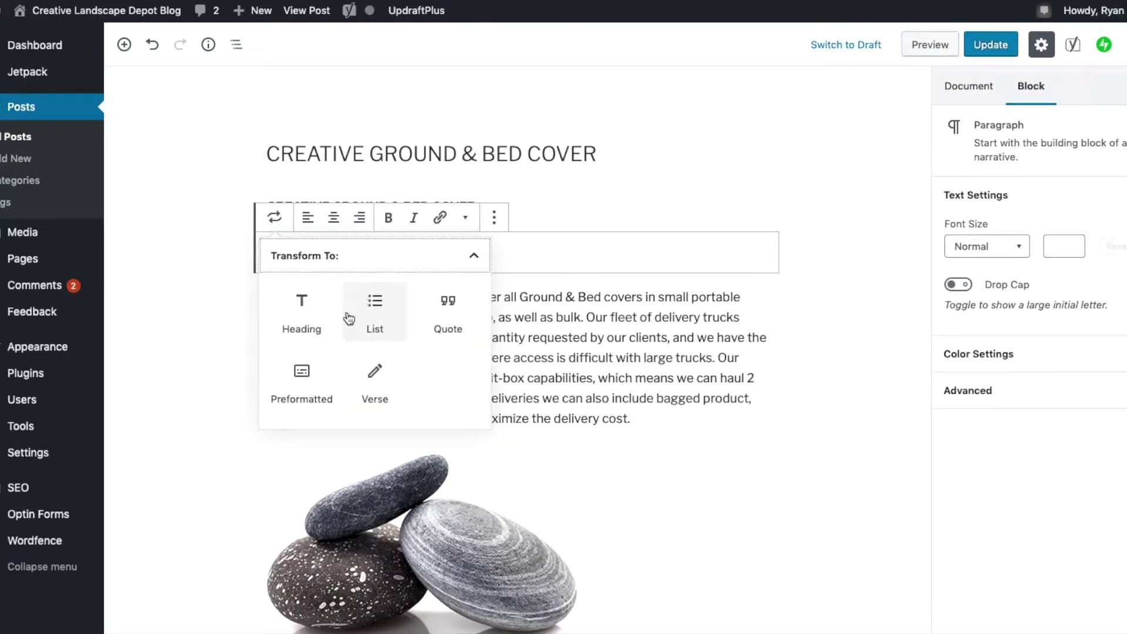
click(320, 315)
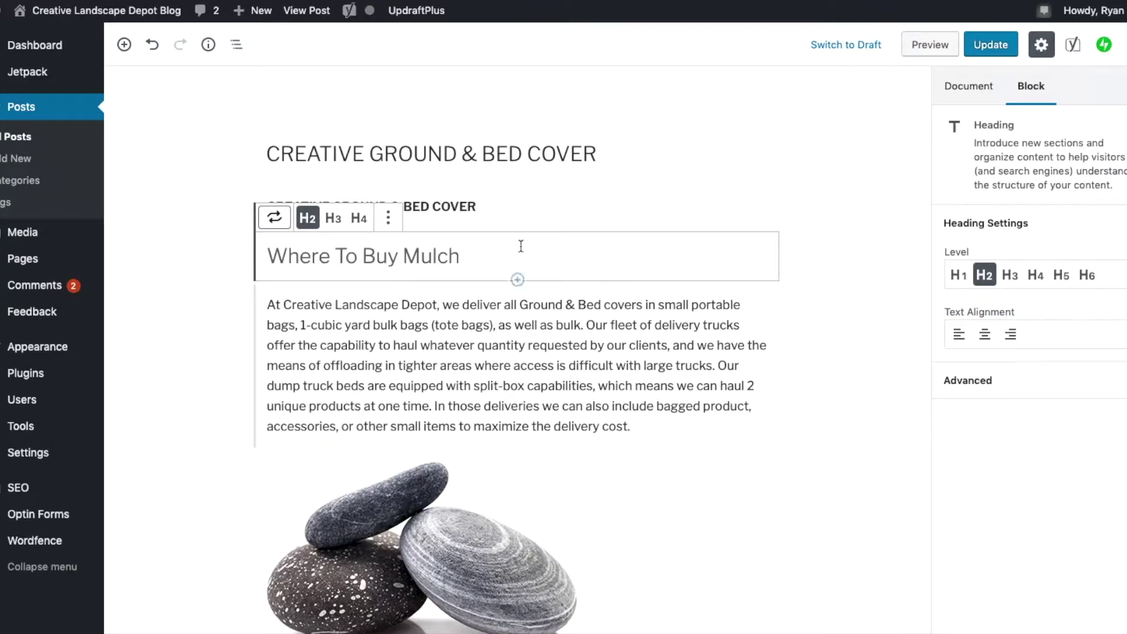
click(486, 258)
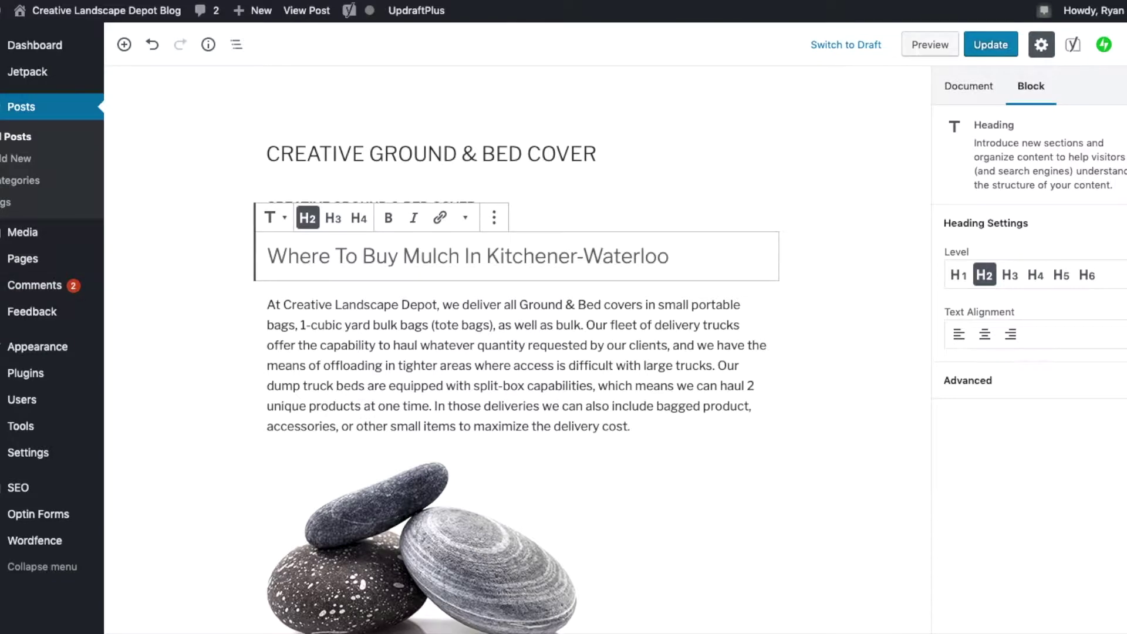
key(super+Tab)
drag(662, 254, 243, 270)
- Delete the bold "CREATIVE GROUND & BED COVER" paragraph above the new heading
click(531, 206)
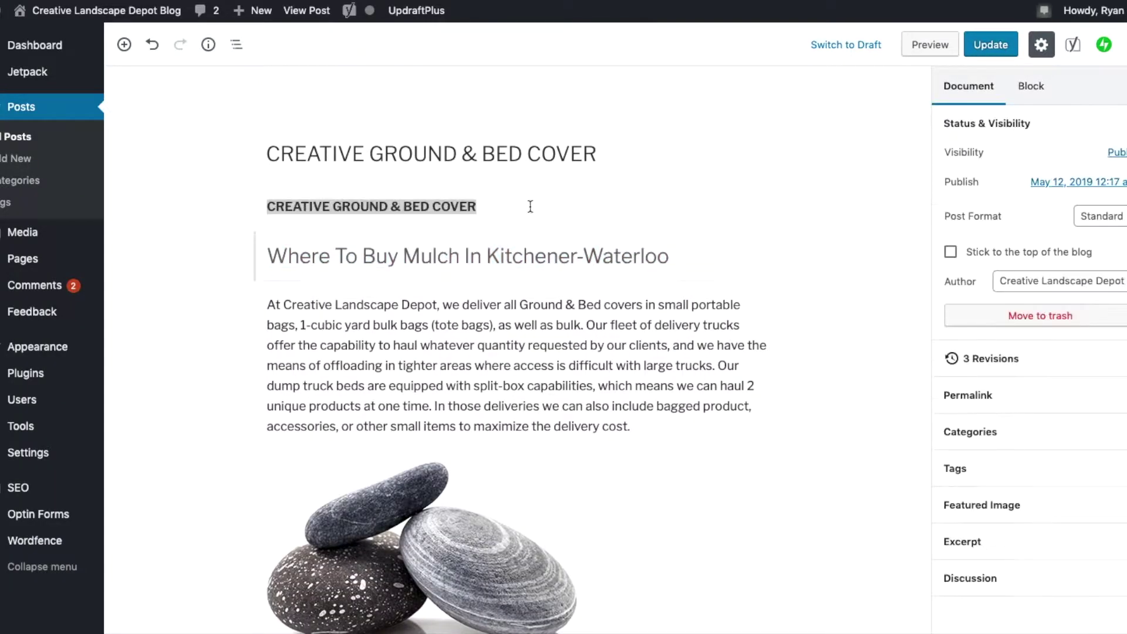
click(563, 198)
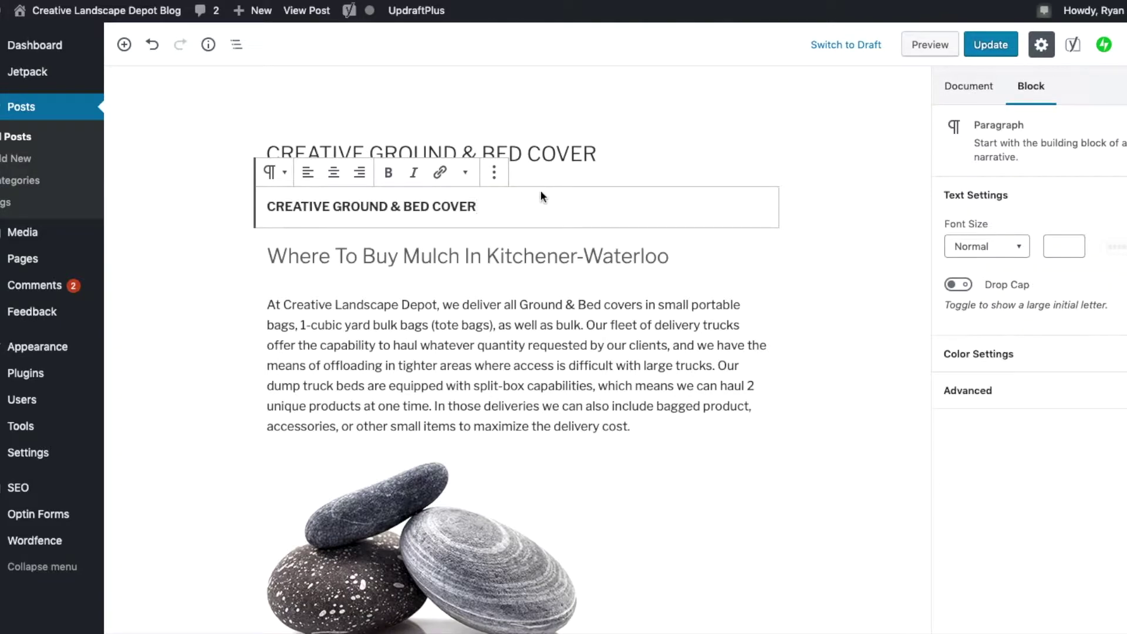
key(shift+alt+z)
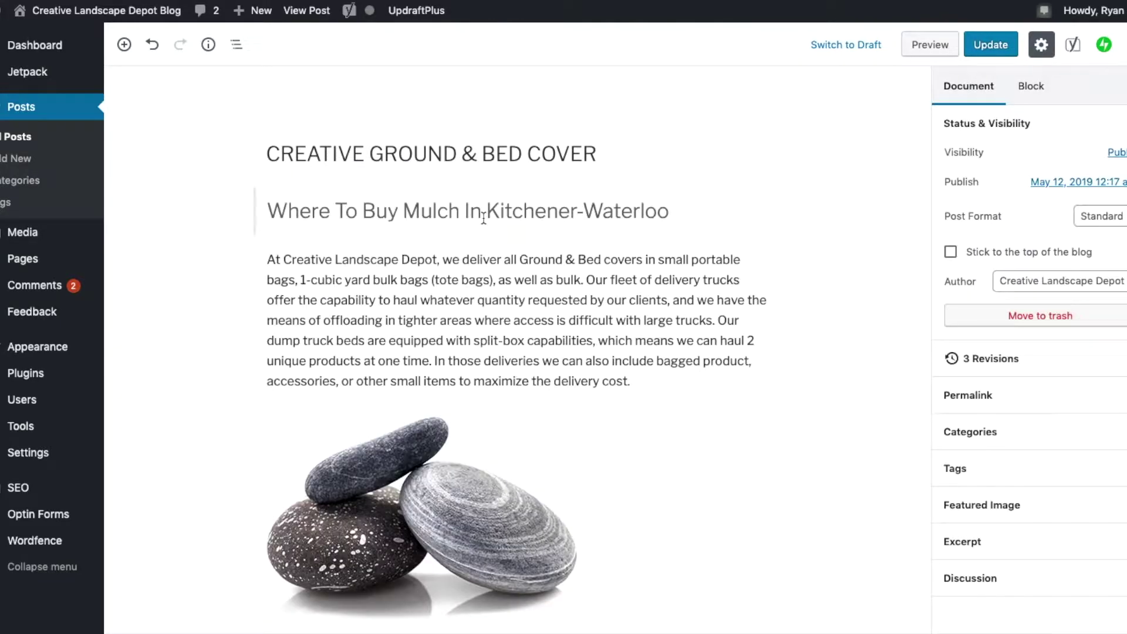
- Move all blocks from the "Where To Buy Mulch In Kitchener-Waterloo" heading through the truck photo to below the team sign-off ending the post
click(272, 207)
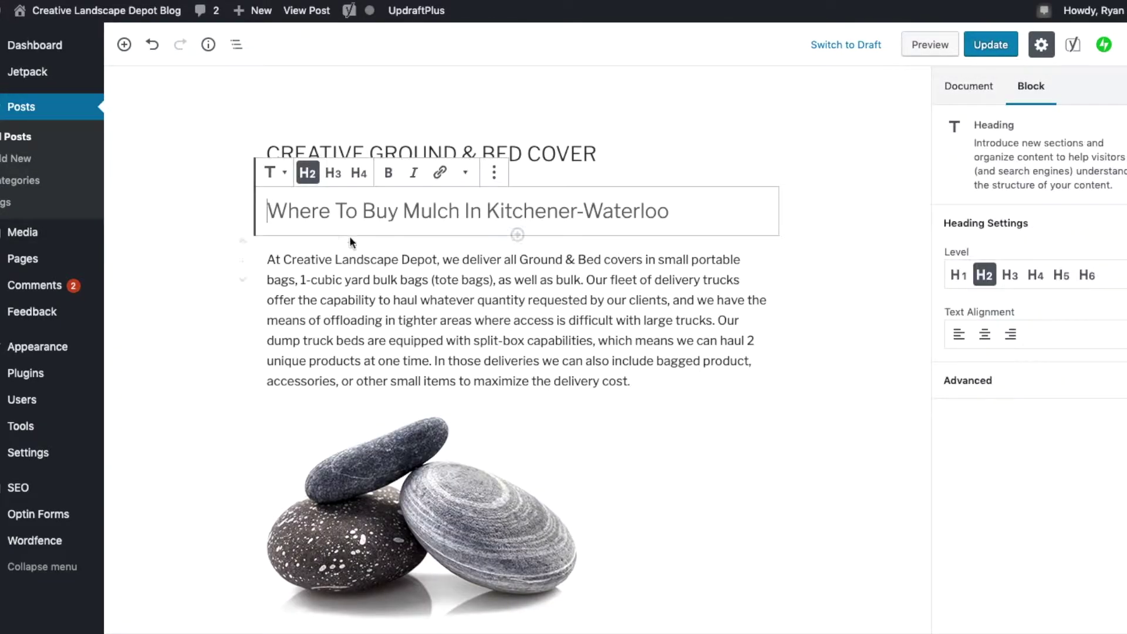
scroll(675, 399, down, 15)
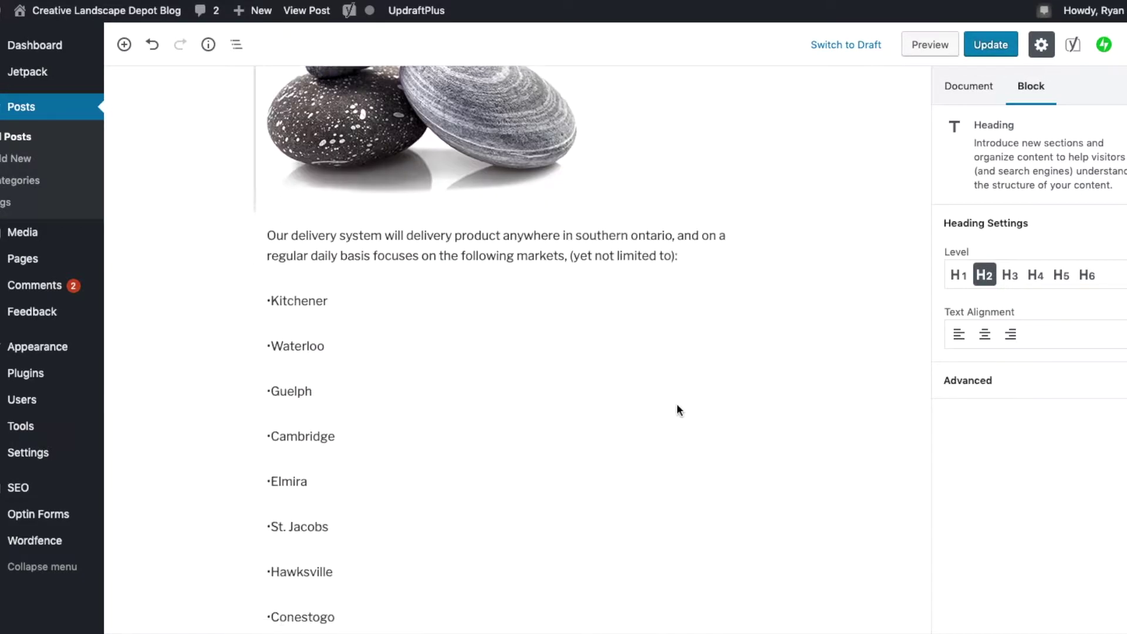
scroll(678, 410, down, 15)
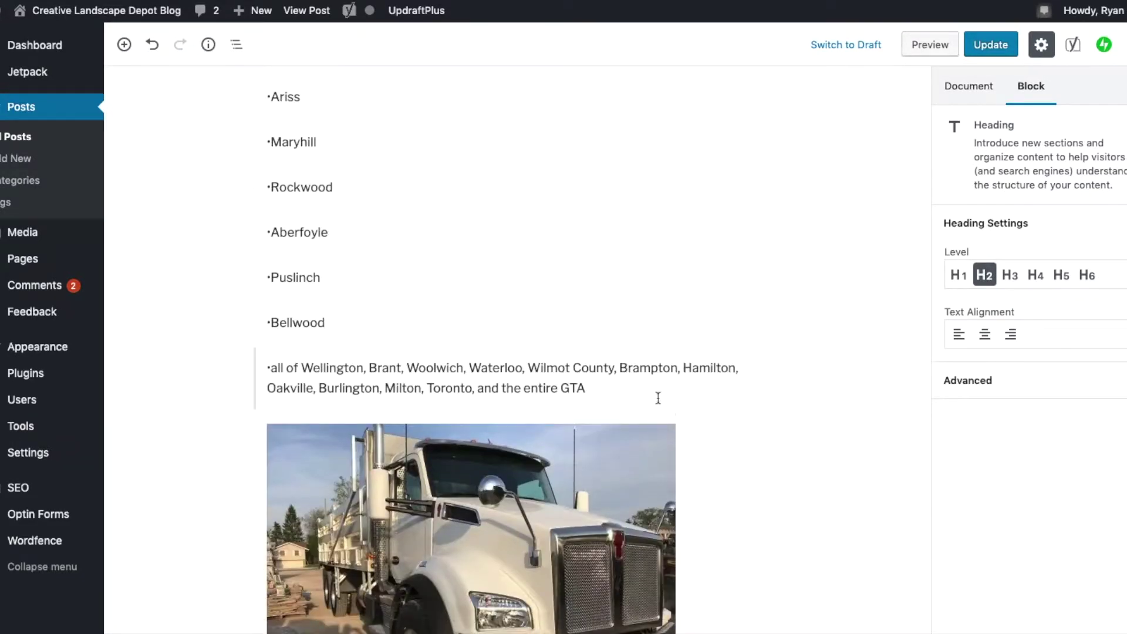
scroll(662, 404, down, 4)
key(ctrl+a)
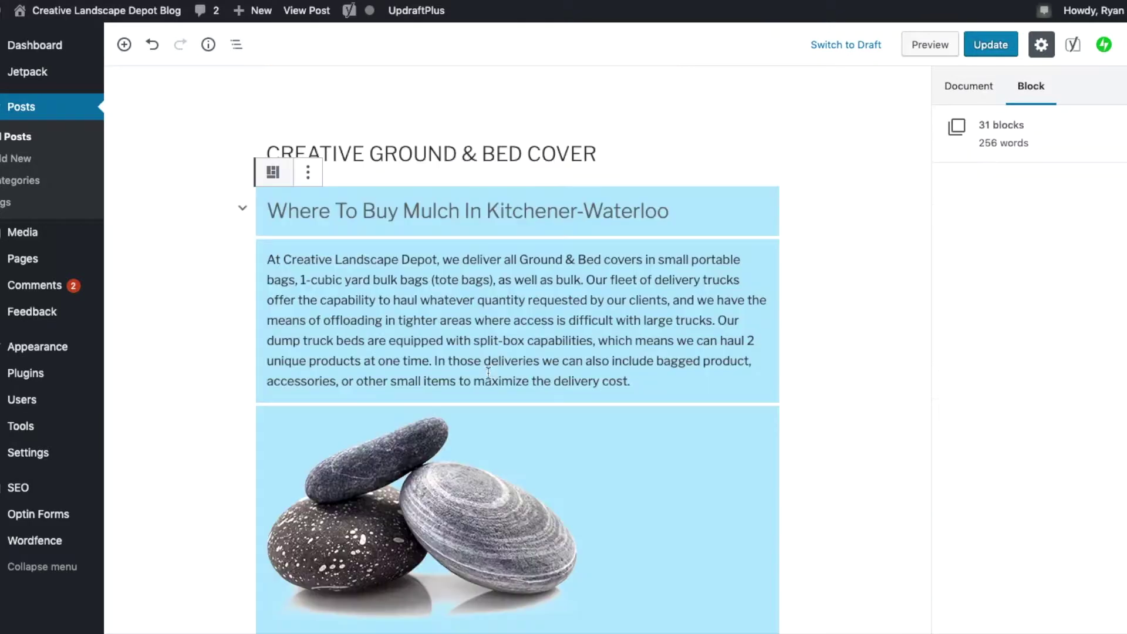
scroll(584, 383, down, 20)
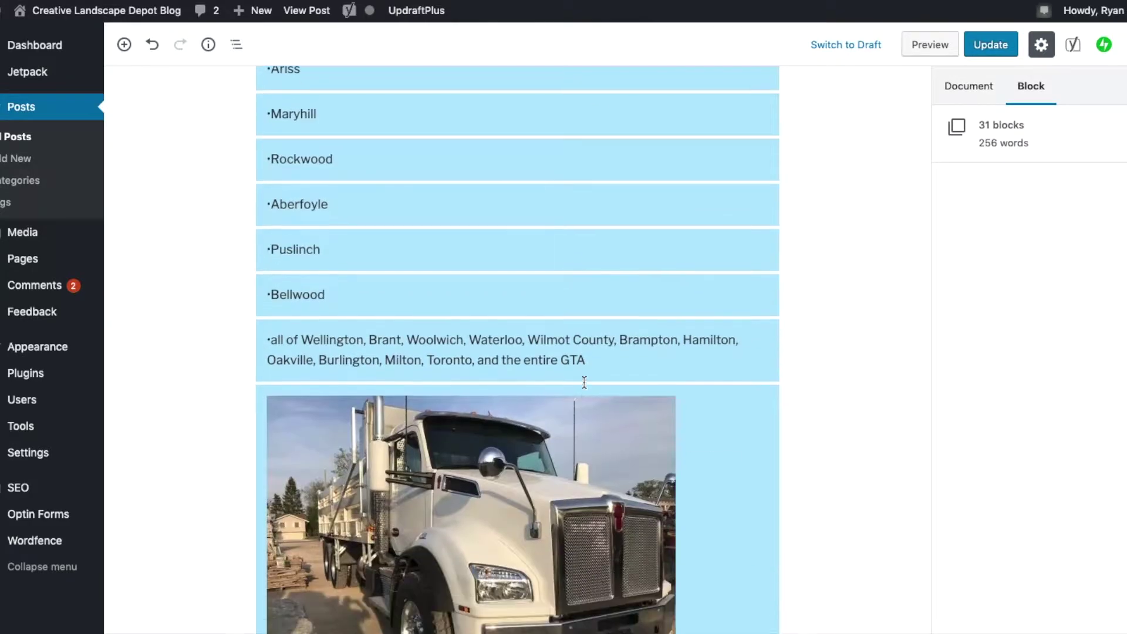
scroll(583, 381, up, 15)
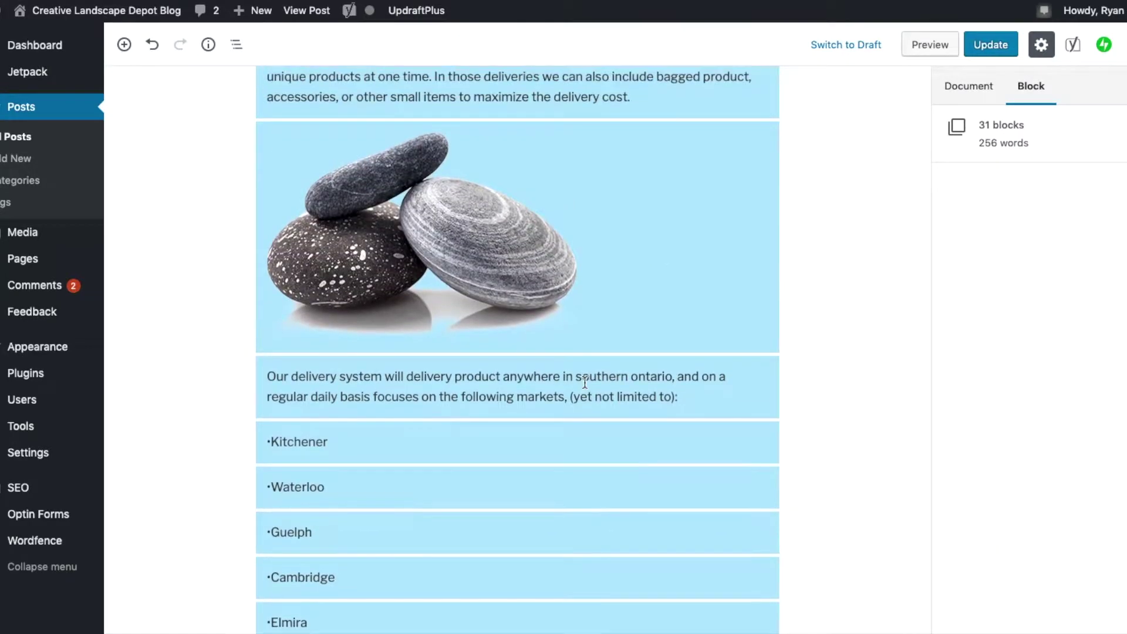
scroll(360, 304, up, 5)
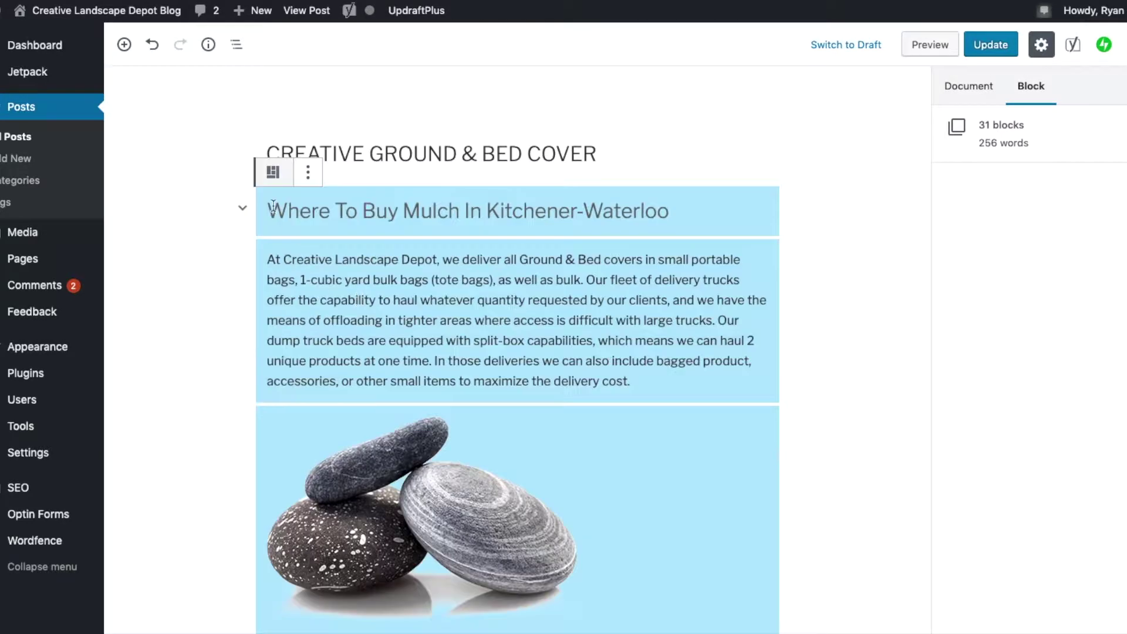
click(240, 212)
click(240, 211)
click(240, 212)
click(241, 211)
scroll(268, 266, up, 2)
click(243, 307)
click(243, 306)
click(243, 306)
click(243, 307)
click(243, 307)
click(243, 307)
click(243, 307)
click(243, 307)
click(243, 307)
click(243, 307)
click(243, 307)
click(243, 307)
click(243, 307)
click(243, 307)
click(243, 307)
click(243, 307)
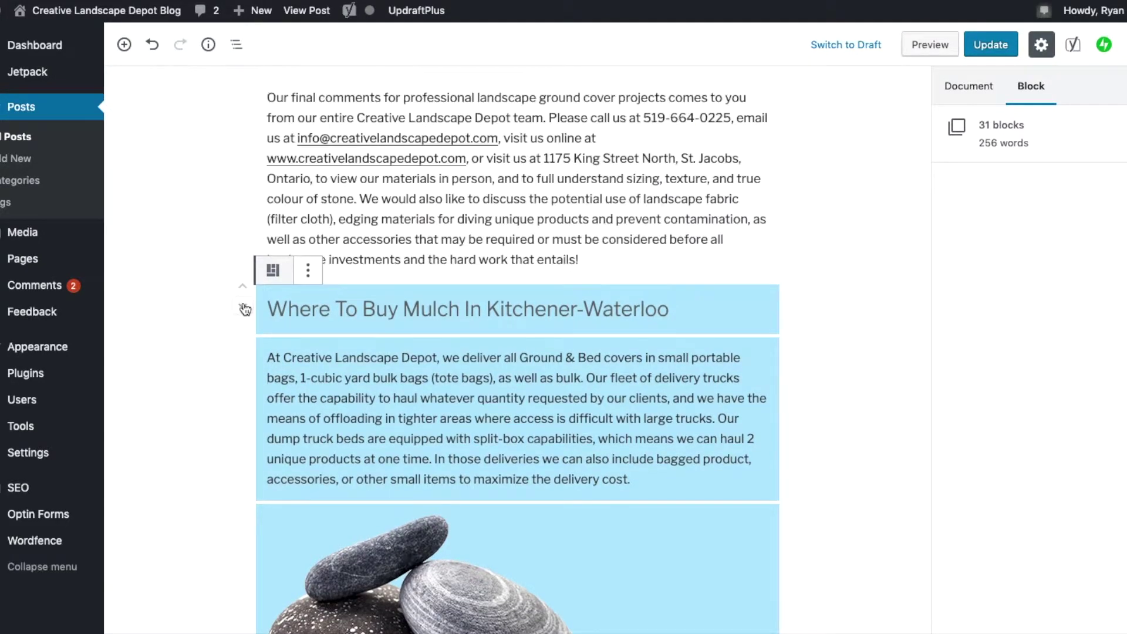
click(243, 307)
click(243, 307)
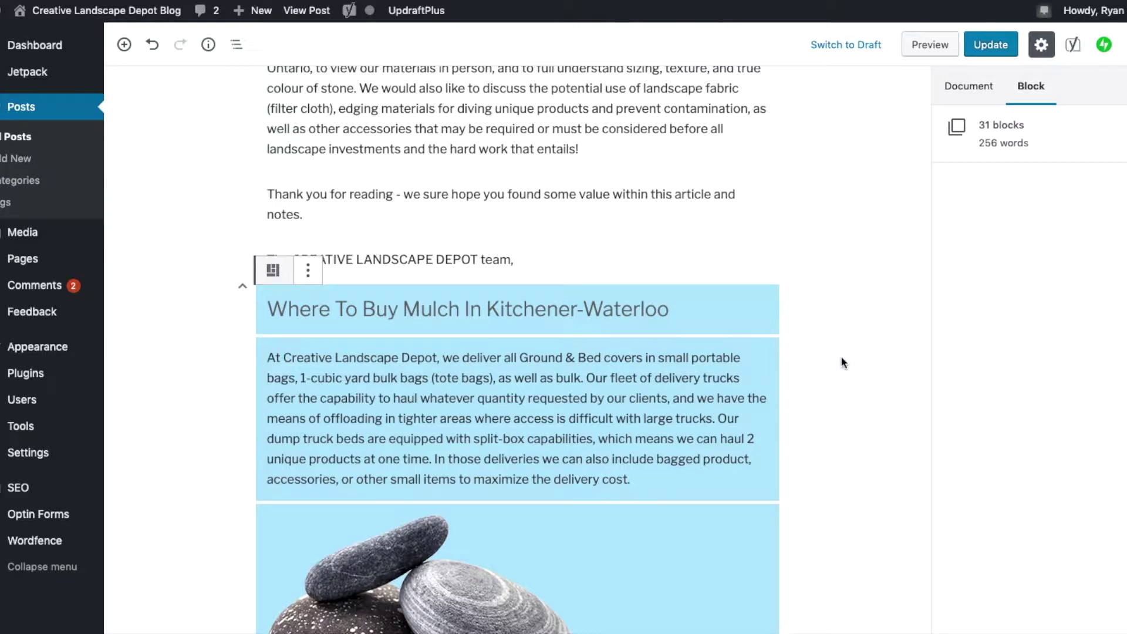
key(Escape)
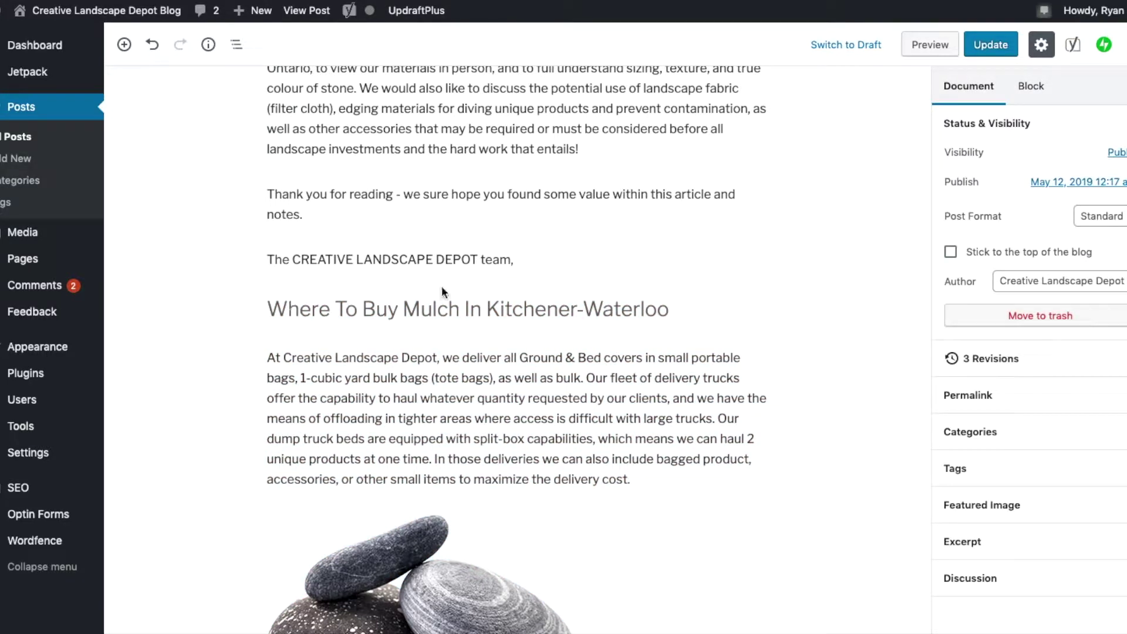
- Review the paragraph under MULCH, highlighting its phrases on the professional finish, moisture retention and weed suppression
key(super+Tab)
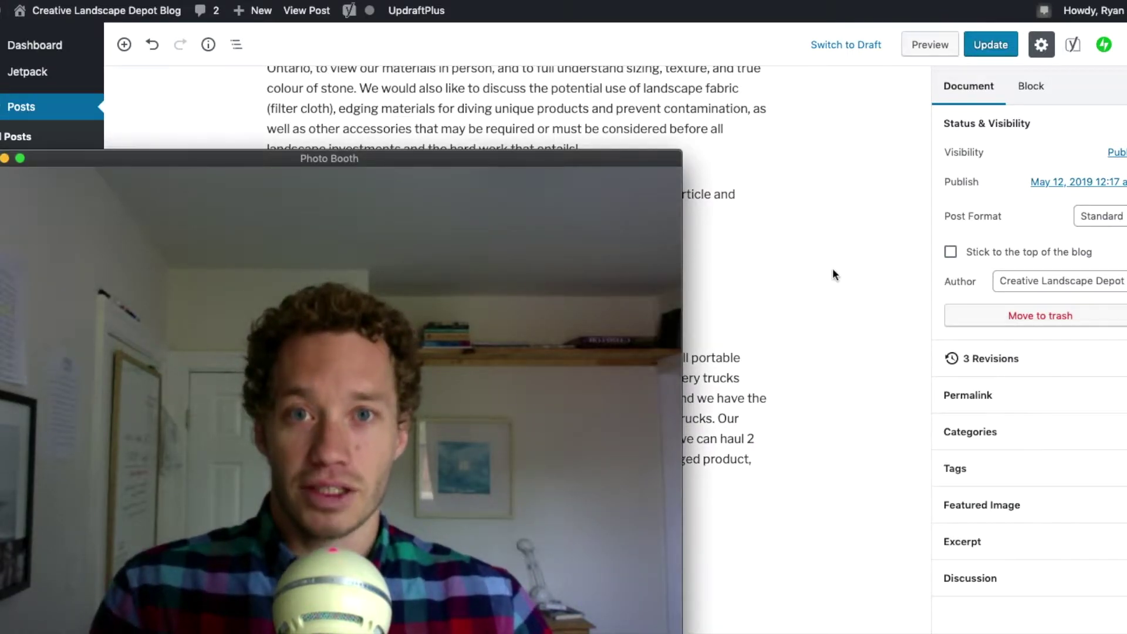
click(836, 301)
scroll(798, 312, down, 10)
scroll(799, 321, up, 20)
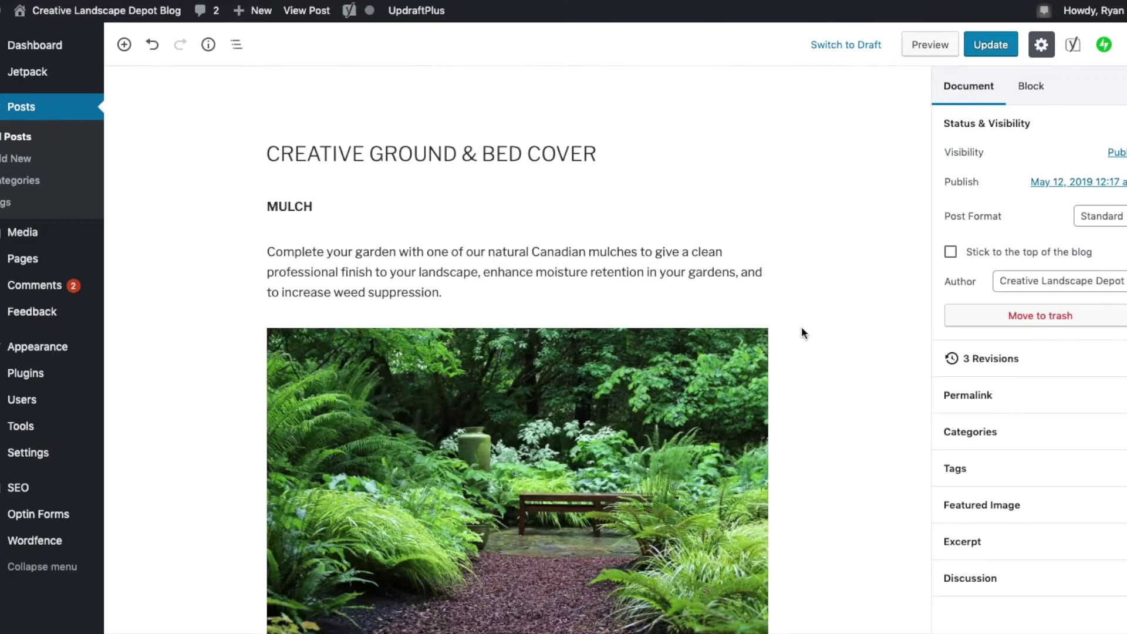
drag(268, 253, 713, 253)
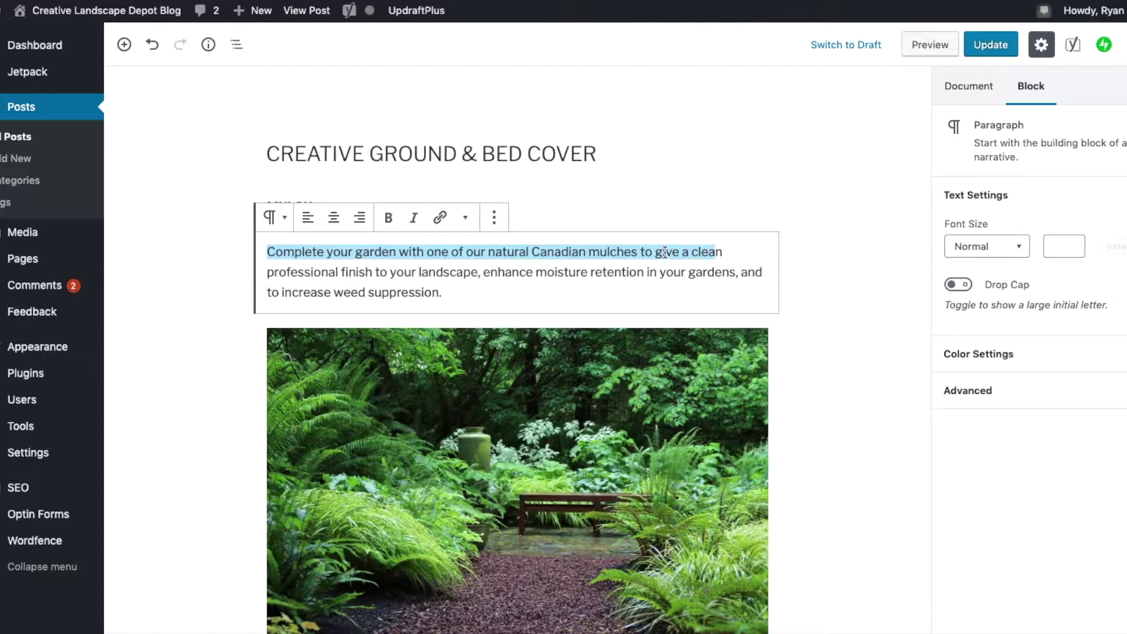
click(696, 253)
drag(671, 251, 368, 274)
drag(486, 273, 644, 272)
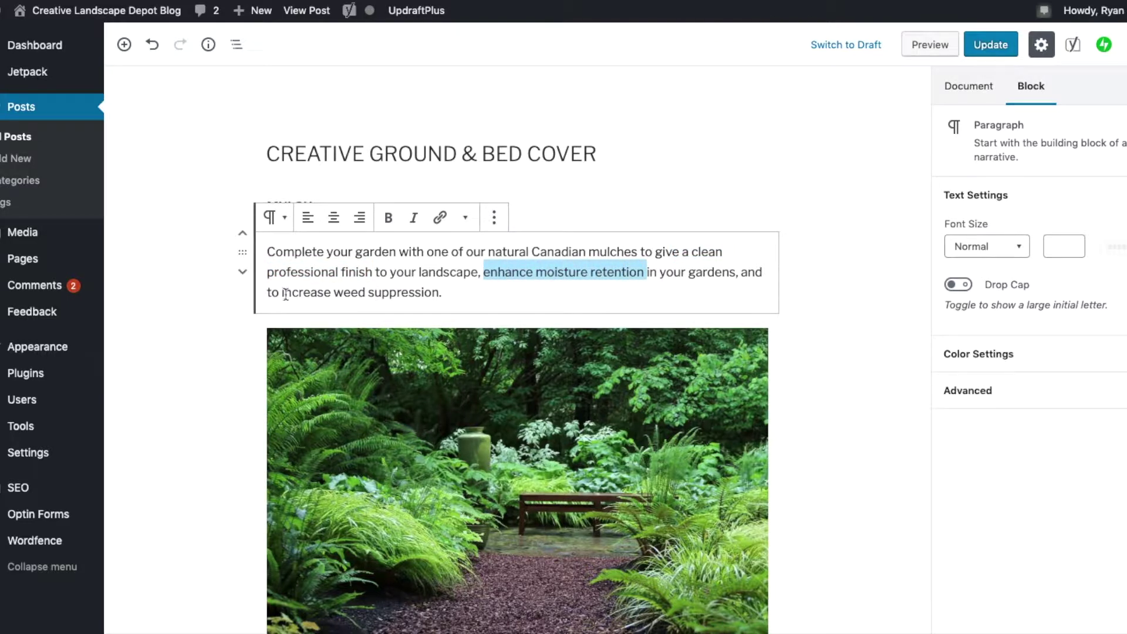
drag(282, 293, 510, 296)
click(830, 291)
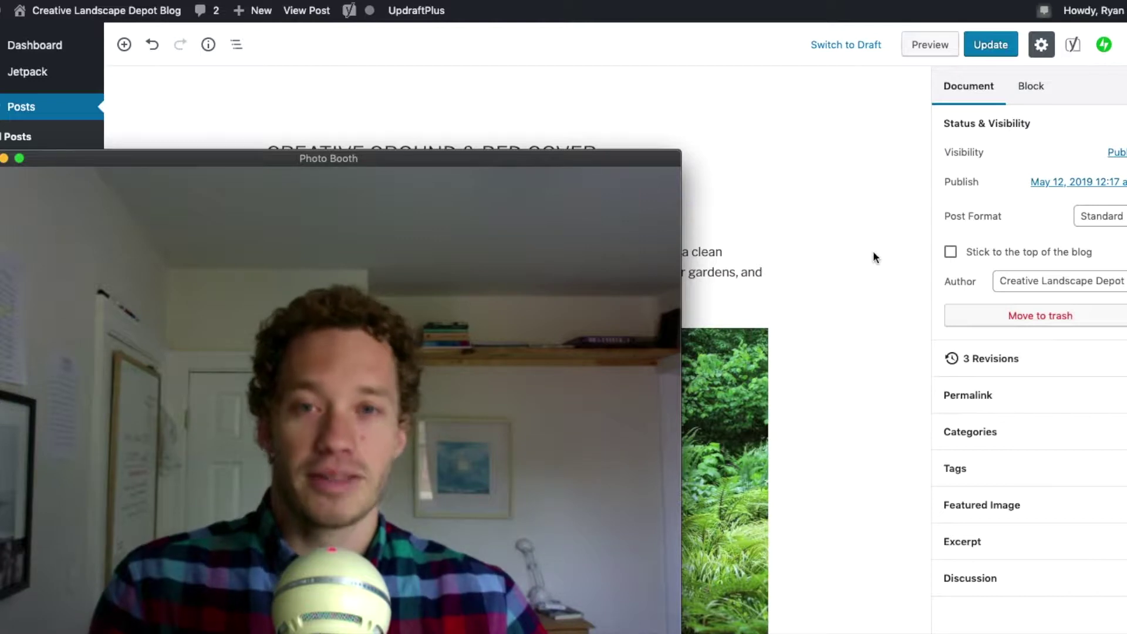
click(821, 257)
drag(461, 292, 283, 253)
click(730, 319)
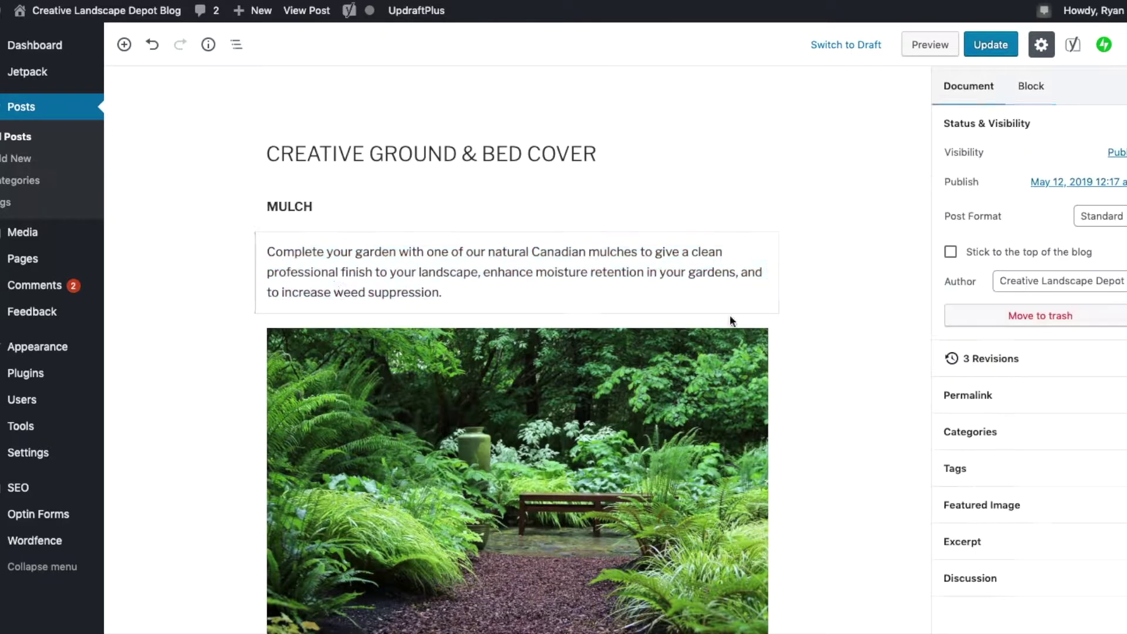
- Switch to the AnswerThePublic results for MULCH, review the "what" and "when" lists, and highlight "when mulch garden"
key(super+Tab)
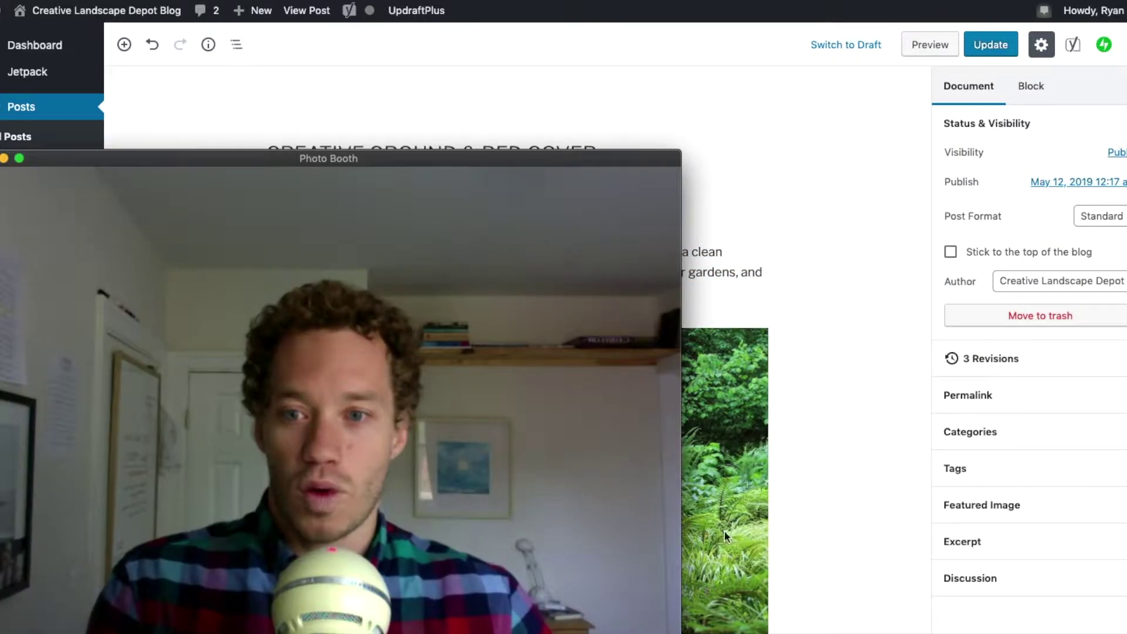
scroll(860, 277, down, 1)
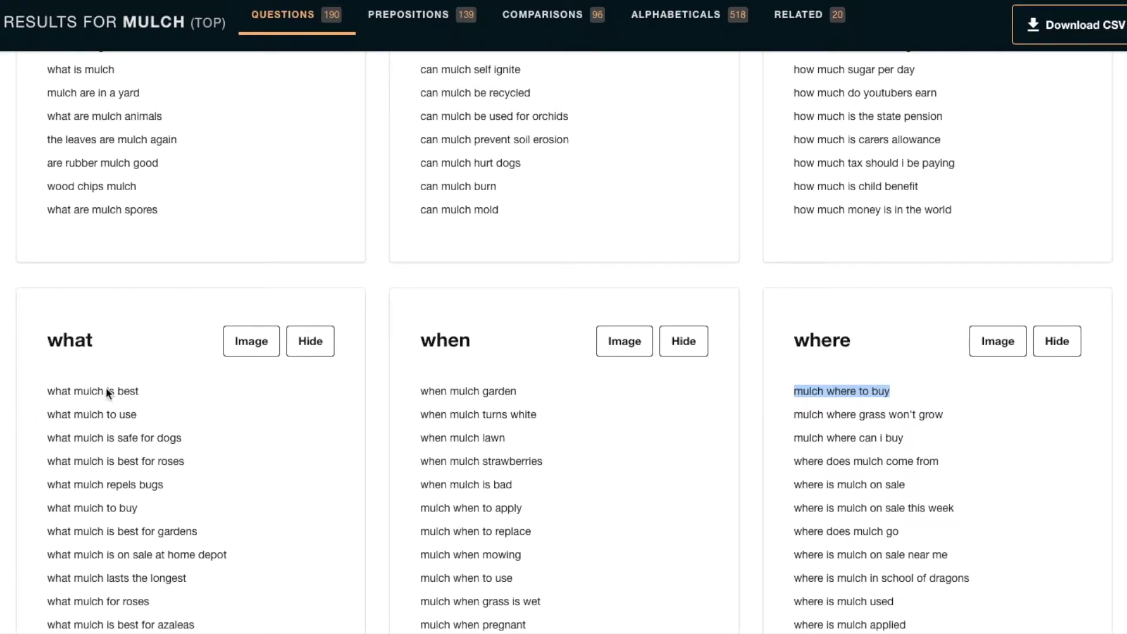
scroll(106, 374, down, 3)
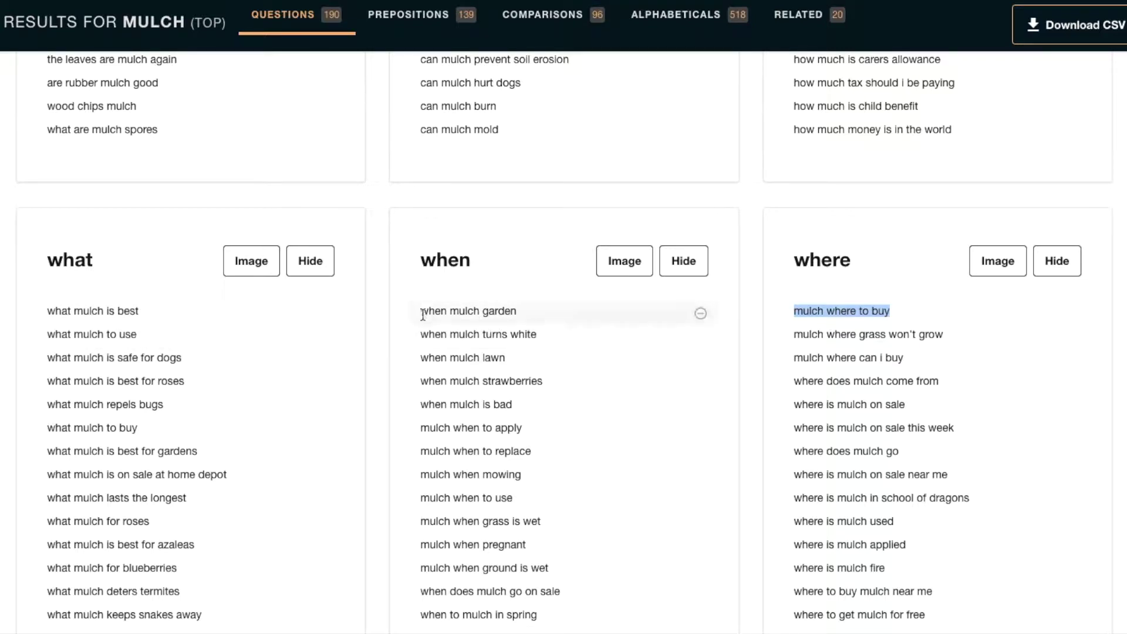
drag(421, 310, 518, 311)
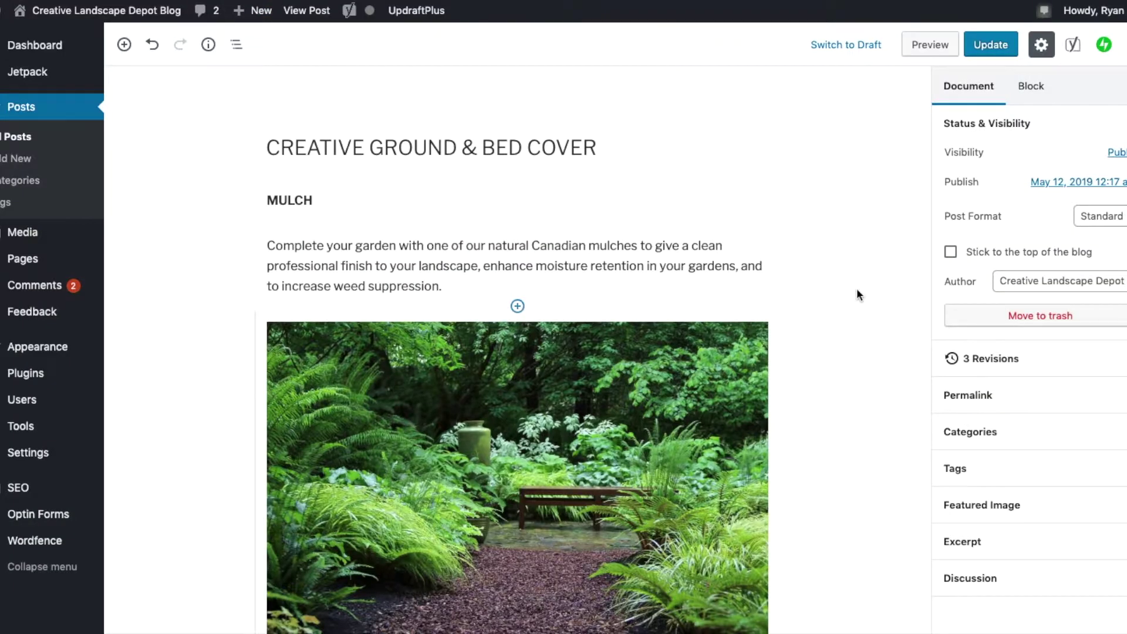
- Insert an empty H2 heading block above the paragraph that starts "Apply mulch when the weather gets warm"
scroll(809, 301, down, 10)
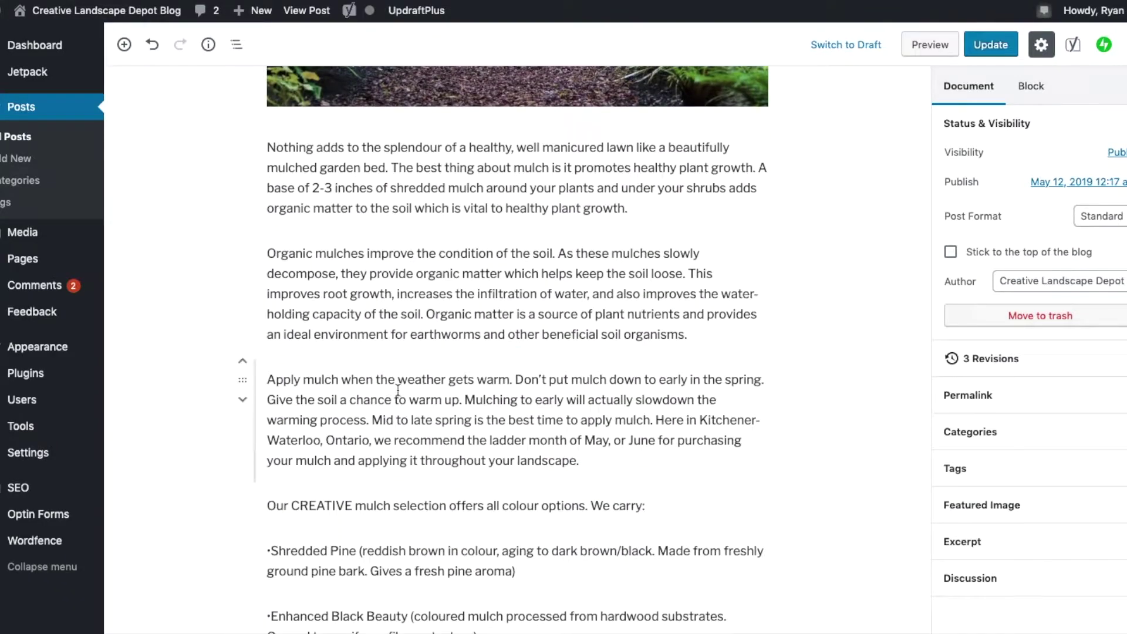
scroll(398, 390, down, 3)
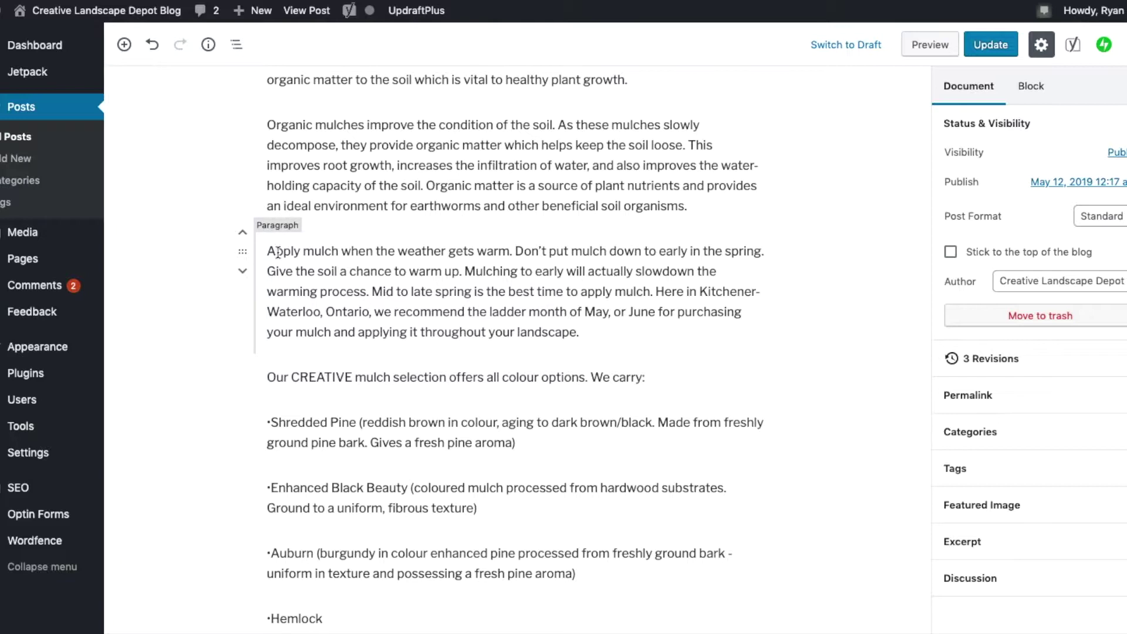
drag(268, 251, 498, 253)
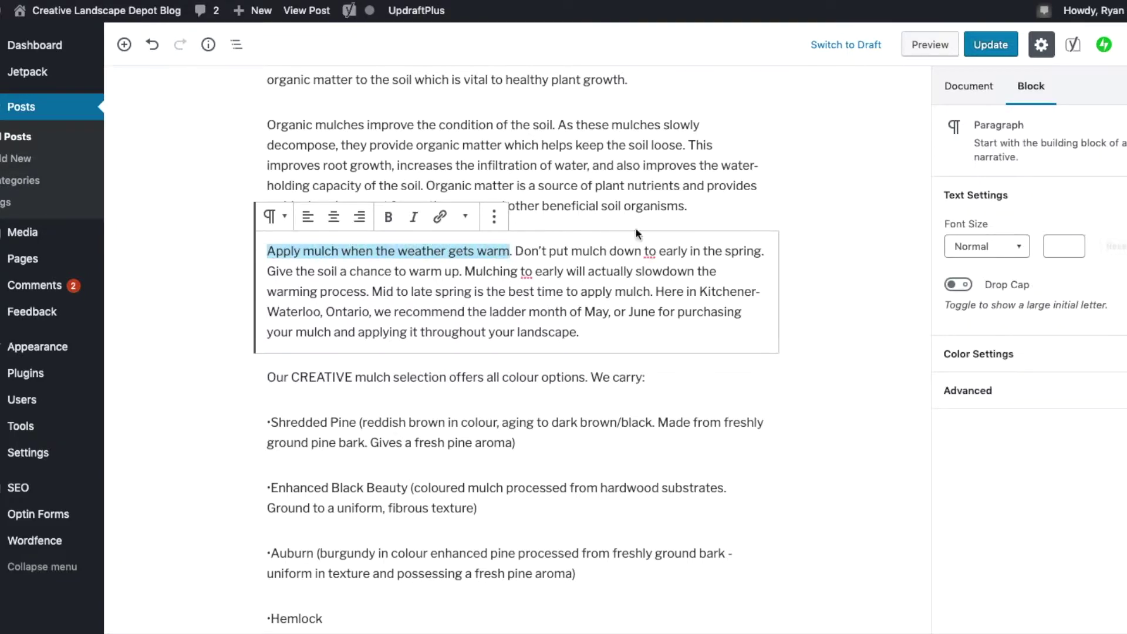
click(653, 222)
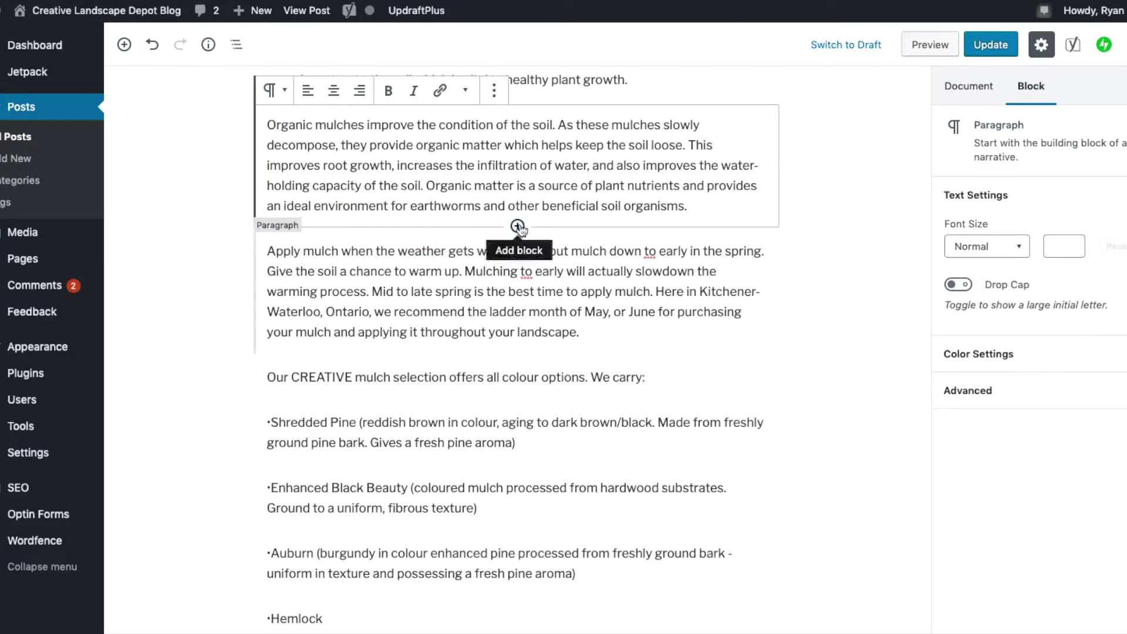
click(517, 226)
click(438, 373)
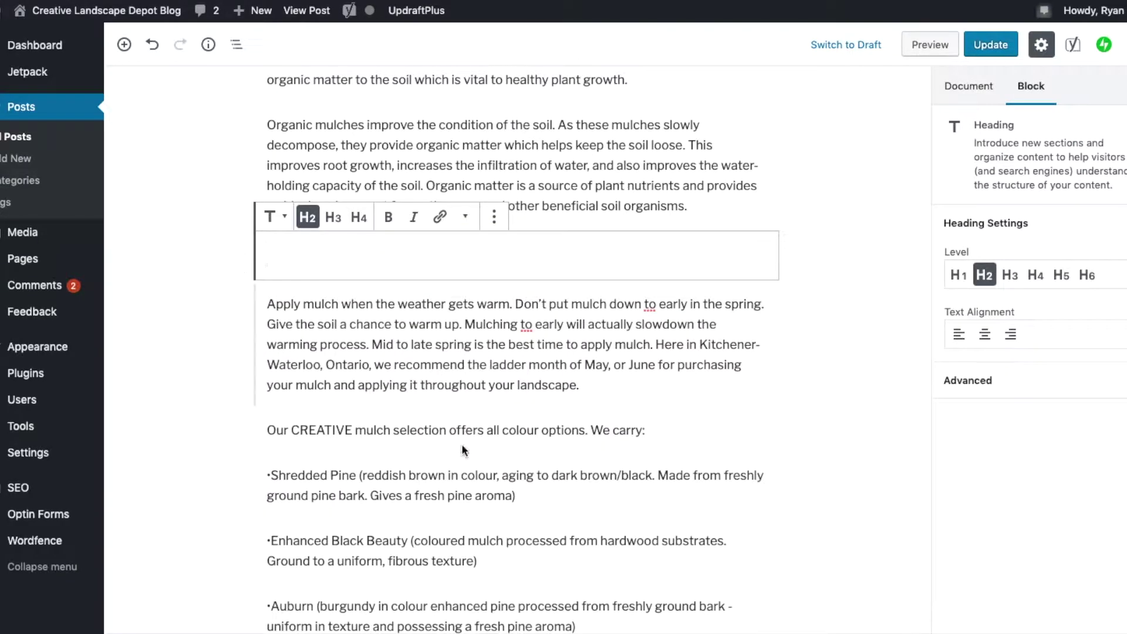
key(super+Tab)
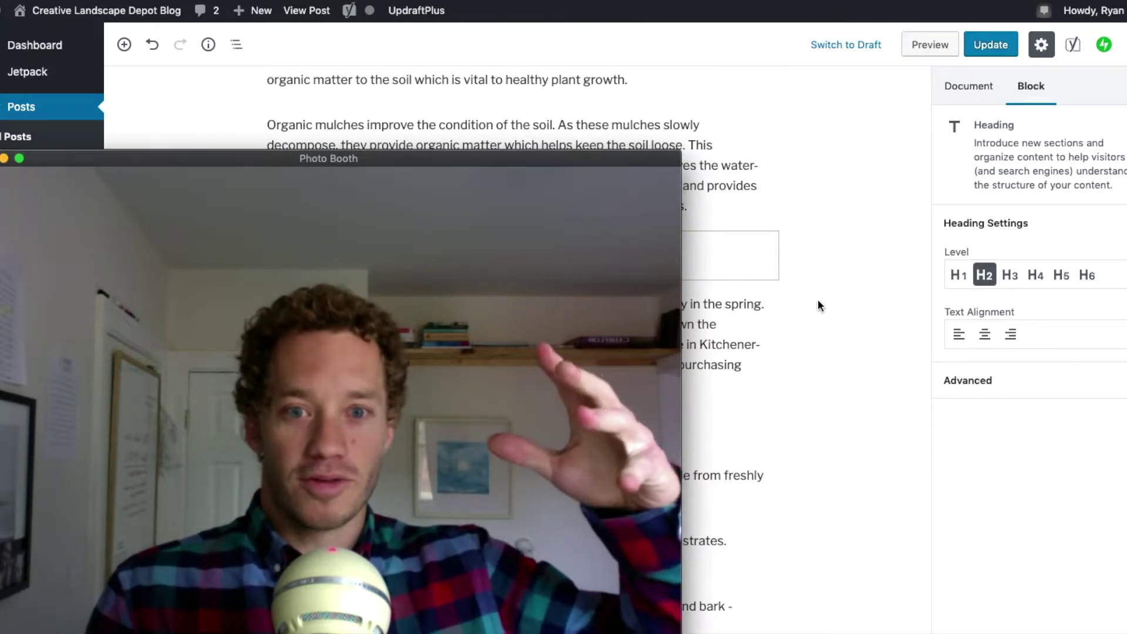
click(818, 301)
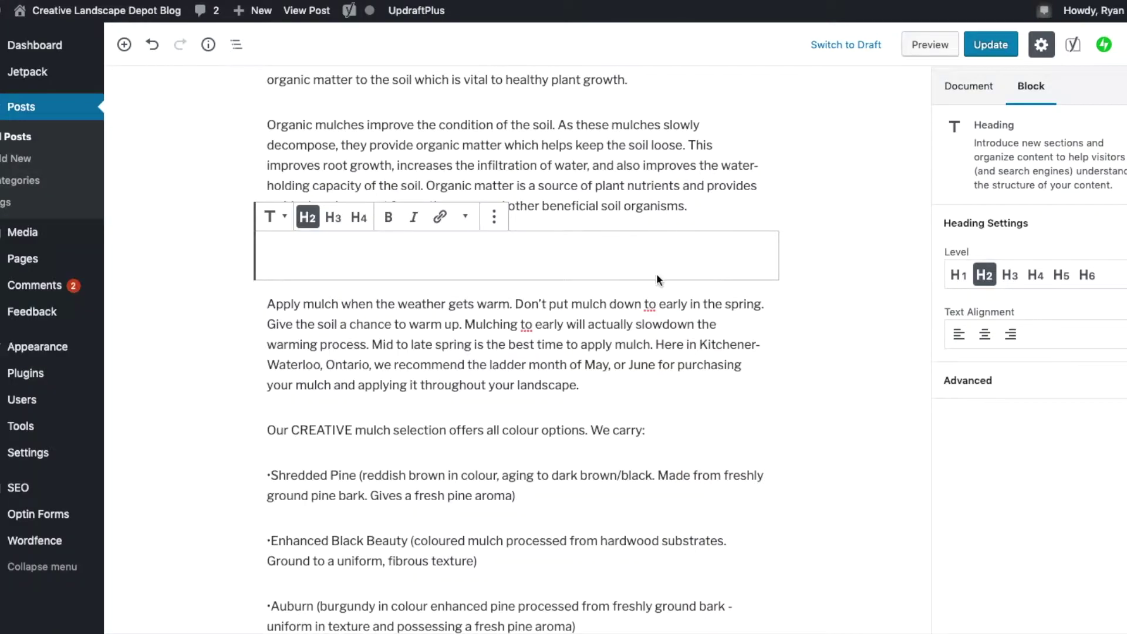
- Enter "When To Mulch Your Garden" as the new heading's text, based on the query "when mulch garden"
text(when mulch garden)
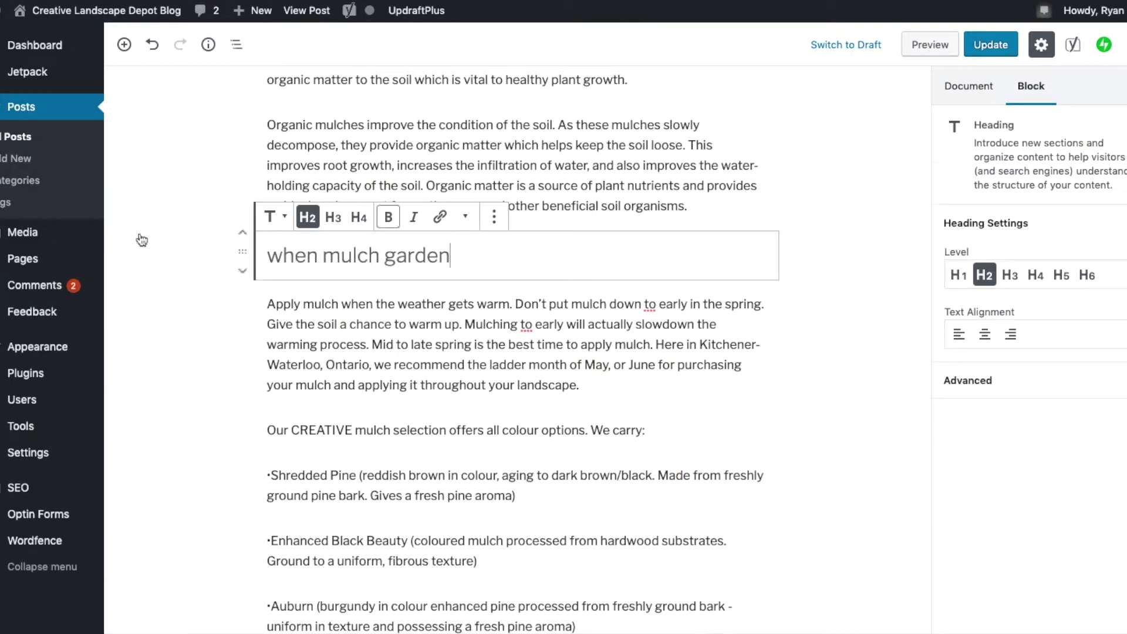
drag(486, 254, 291, 260)
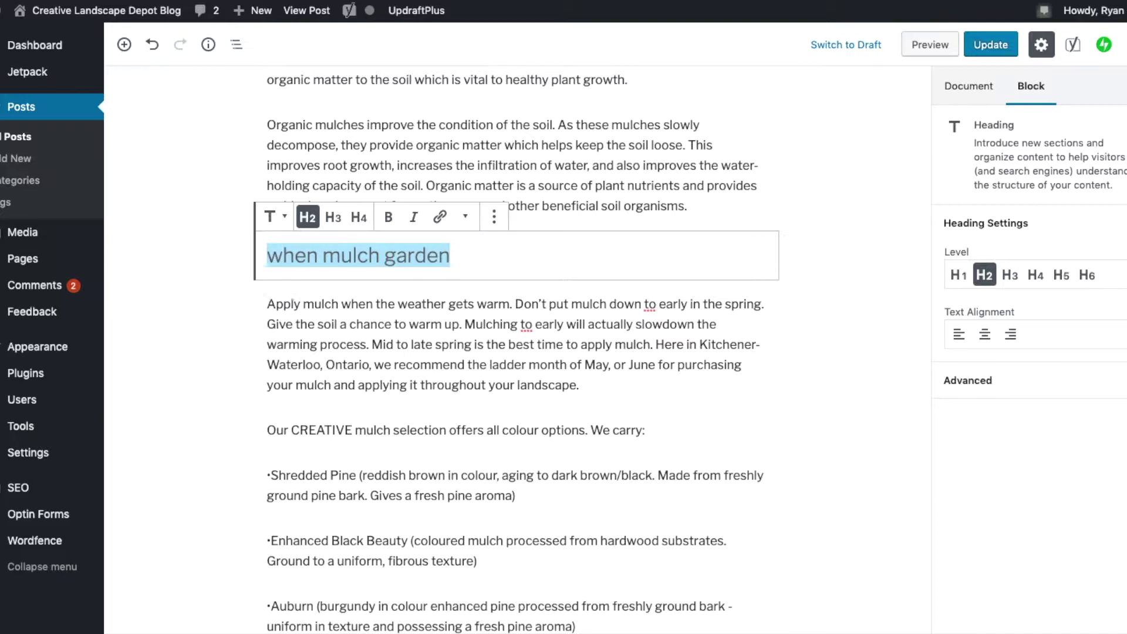
text(When)
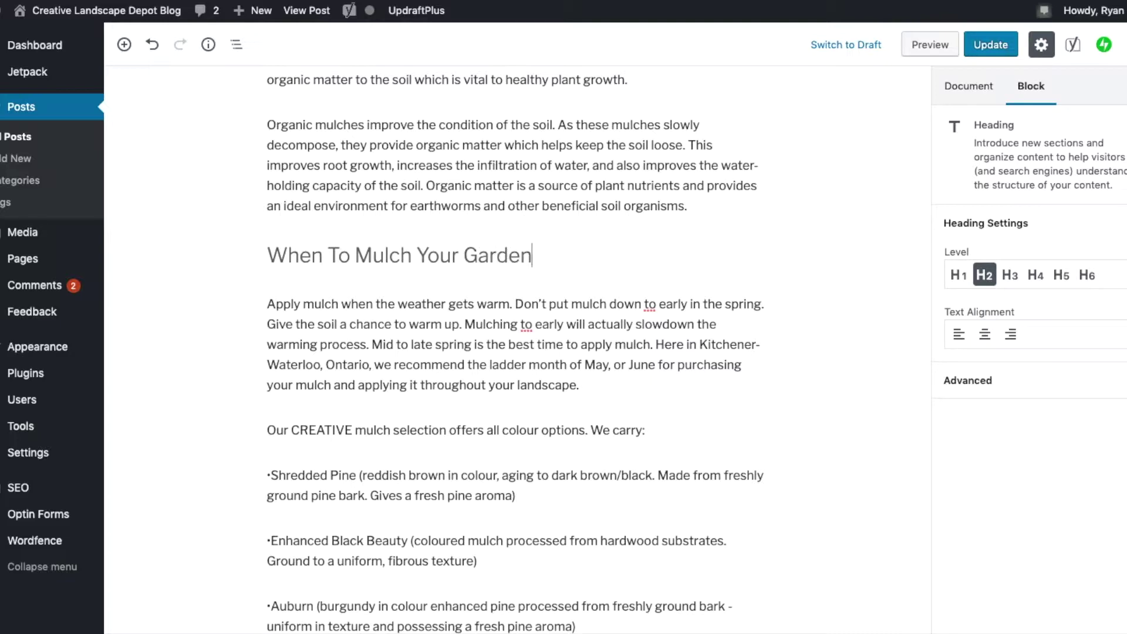
click(271, 272)
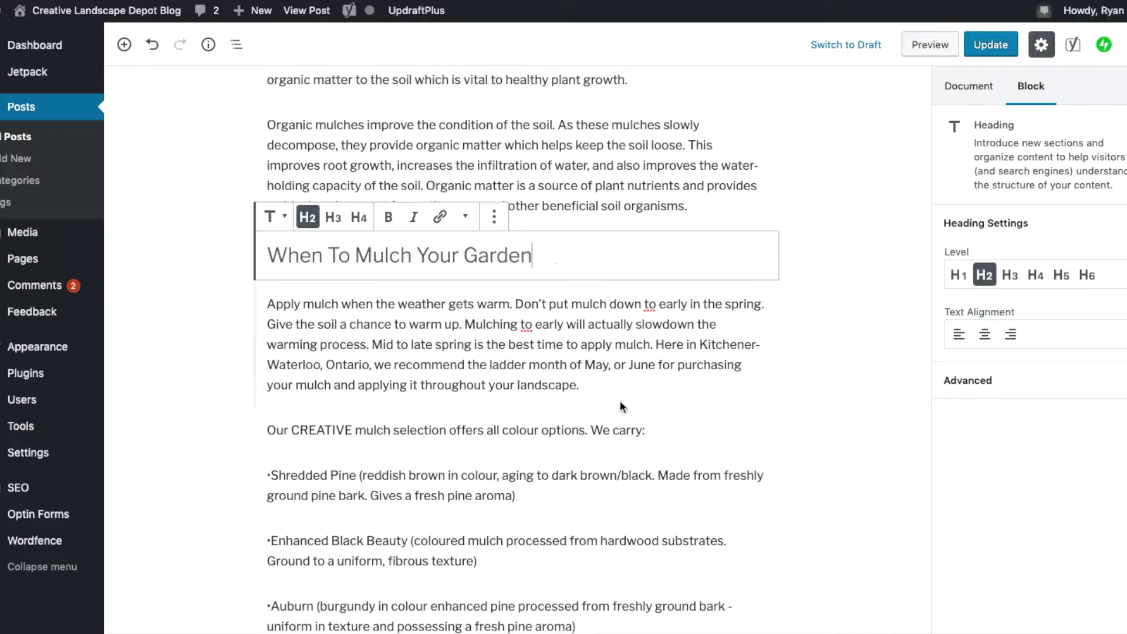
double_click(388, 255)
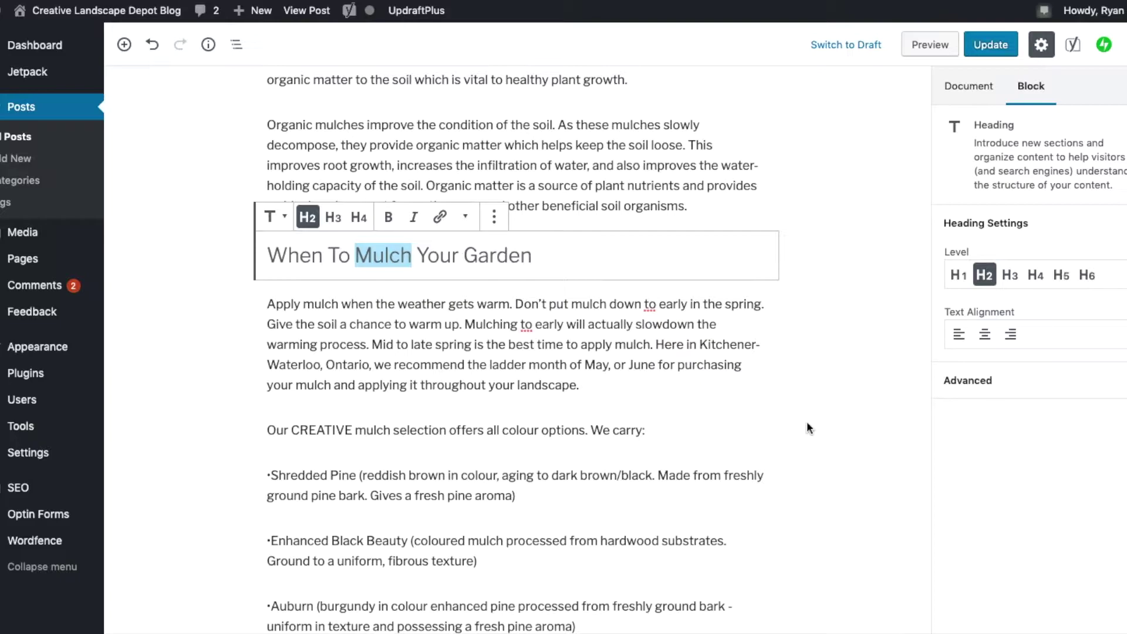
- Set the Yoast SEO focus keyphrase for the post to "Mulch"
scroll(785, 423, down, 20)
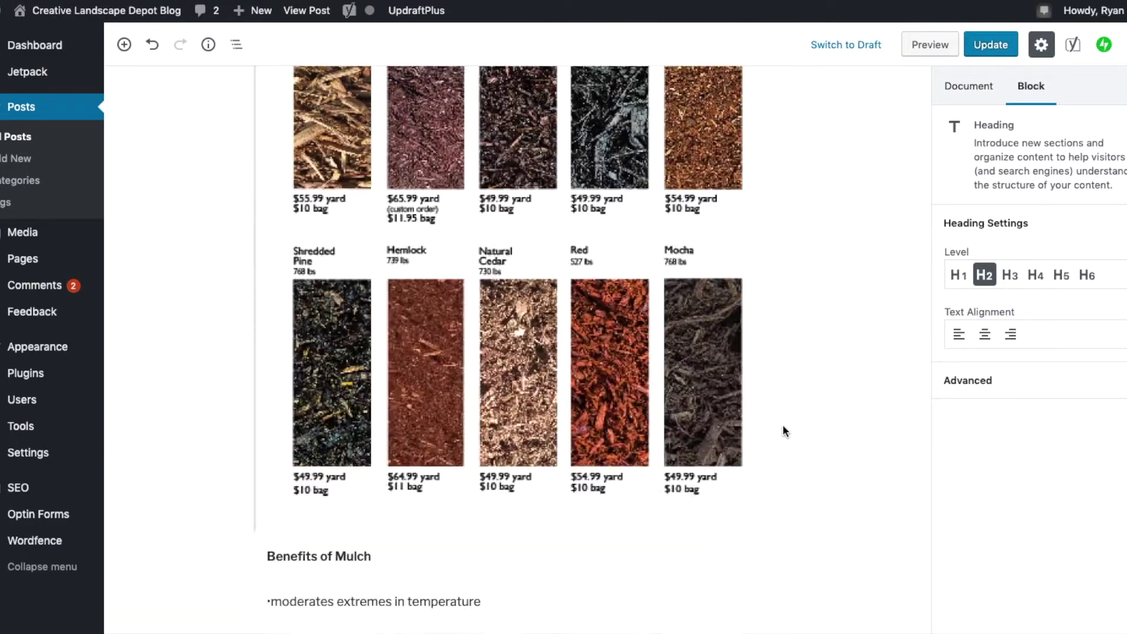
scroll(783, 430, down, 20)
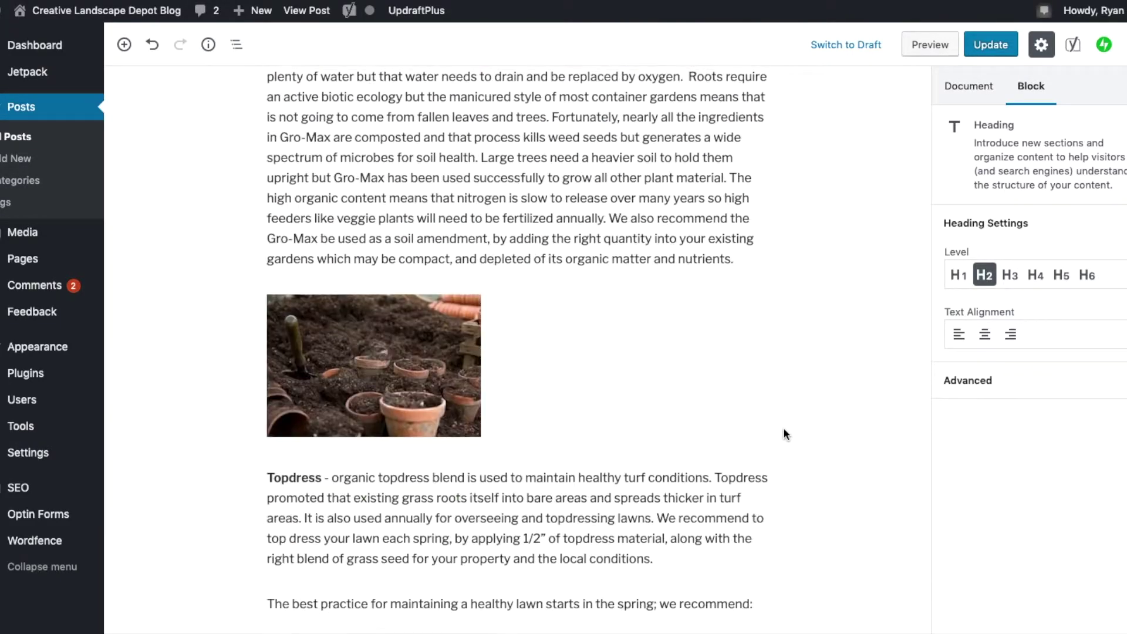
scroll(782, 435, down, 20)
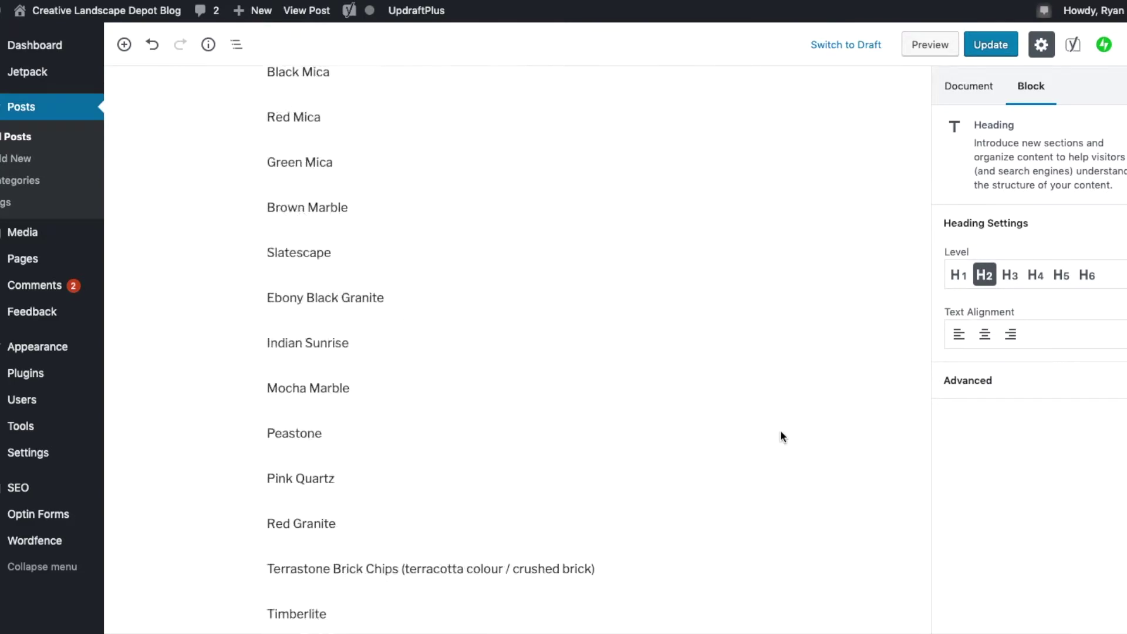
scroll(781, 436, down, 20)
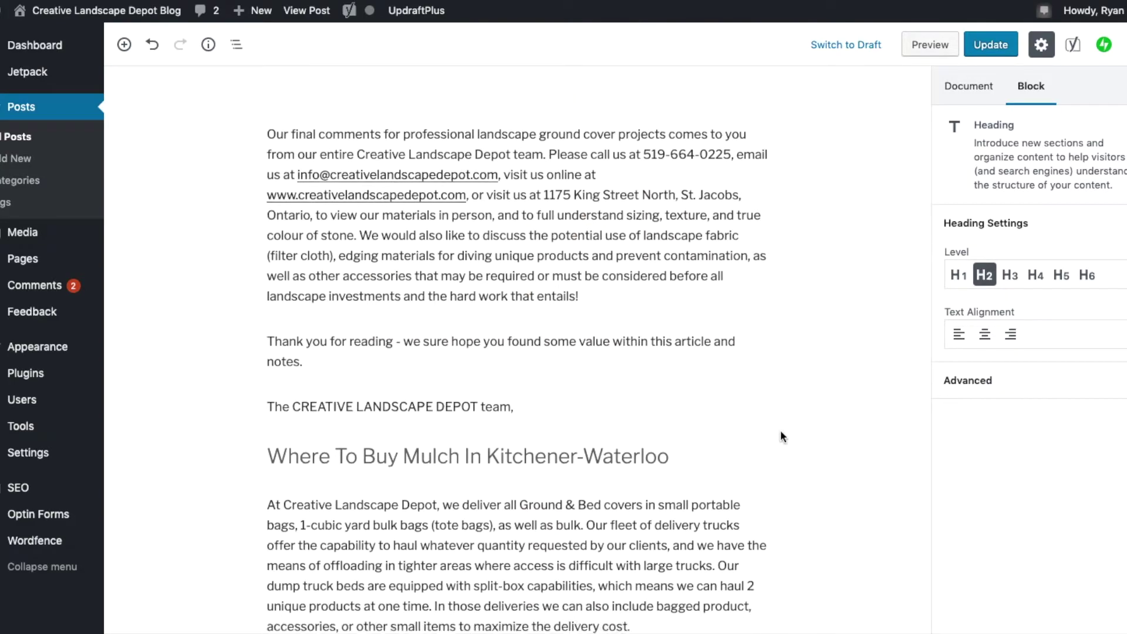
scroll(781, 435, down, 20)
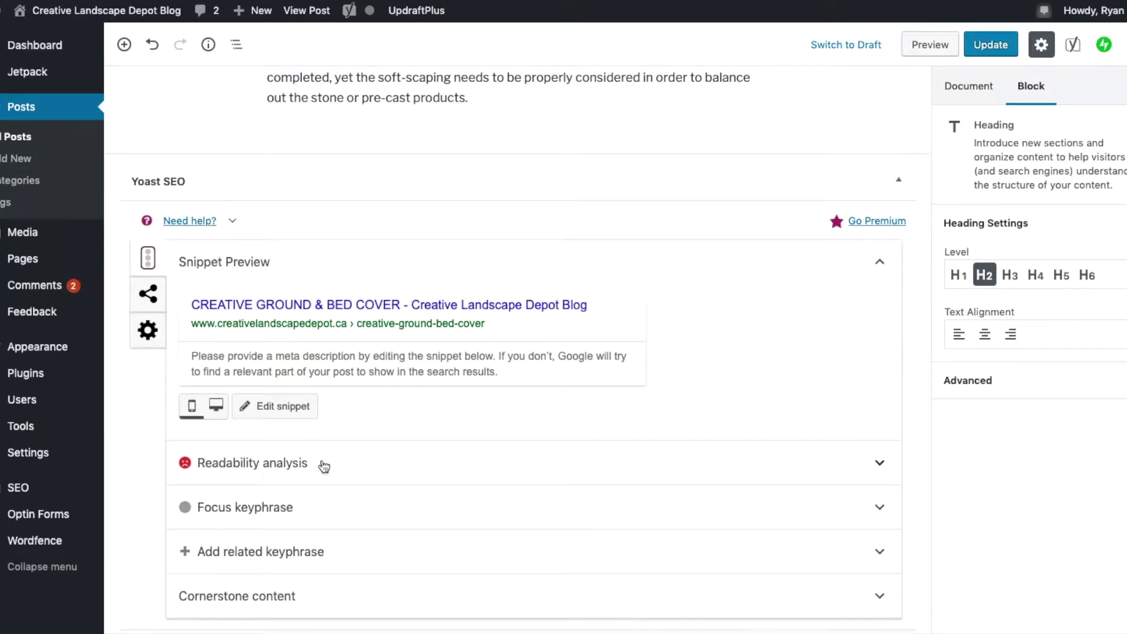
click(246, 560)
scroll(361, 550, down, 4)
scroll(361, 549, up, 2)
click(875, 431)
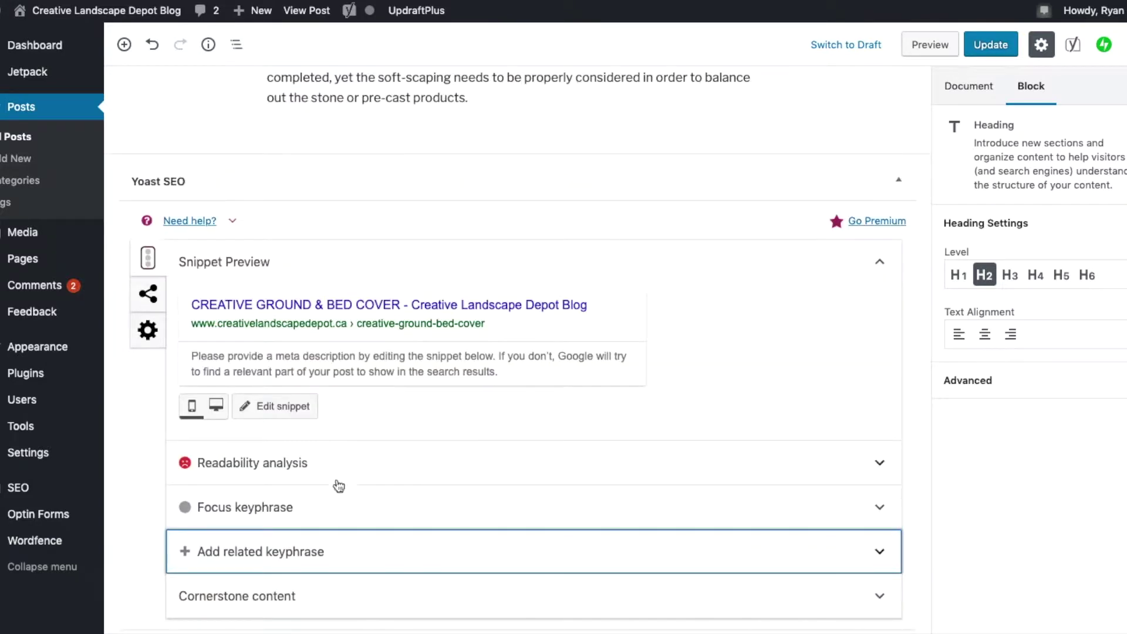
click(306, 516)
click(333, 447)
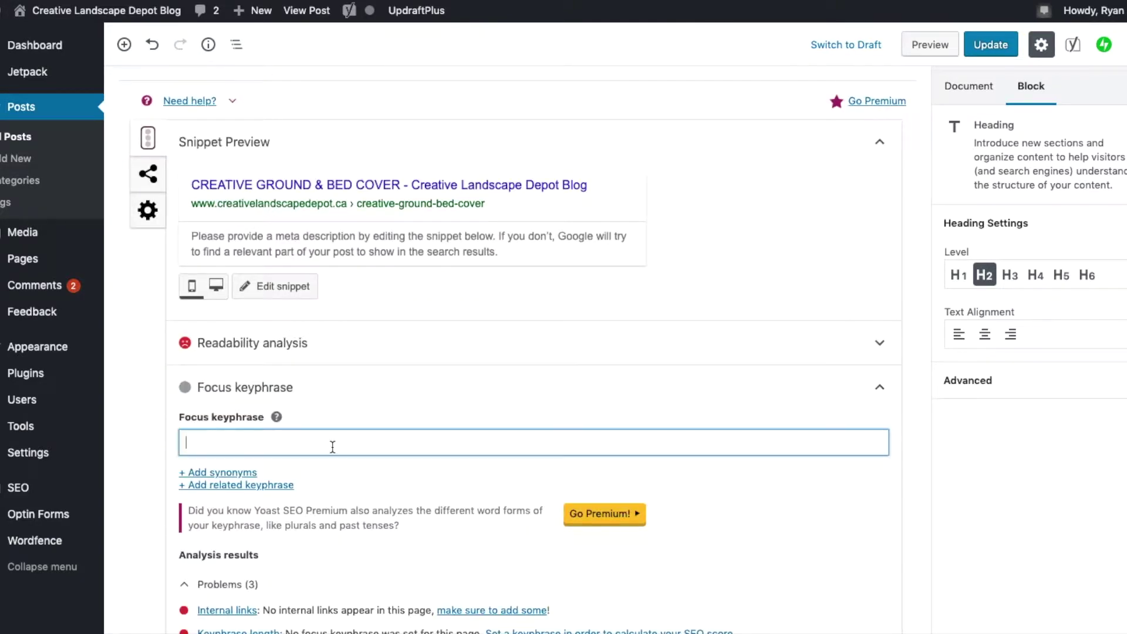
text(Mulch)
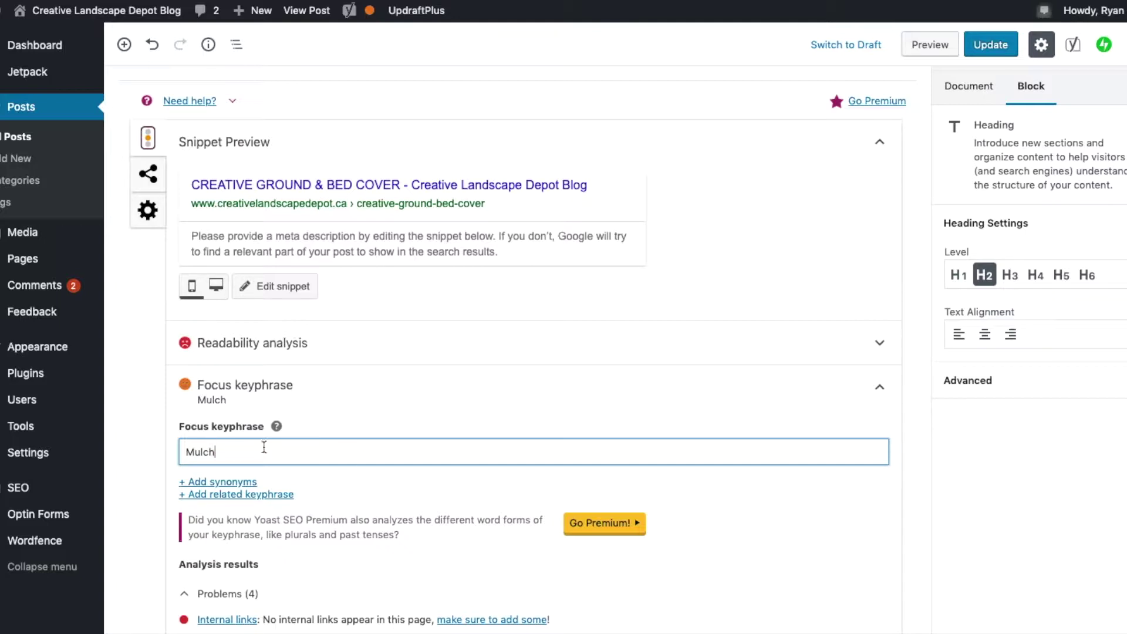
- Review the Yoast analysis results for the focus keyphrase, covering the problems, improvements and good results
scroll(907, 362, down, 3)
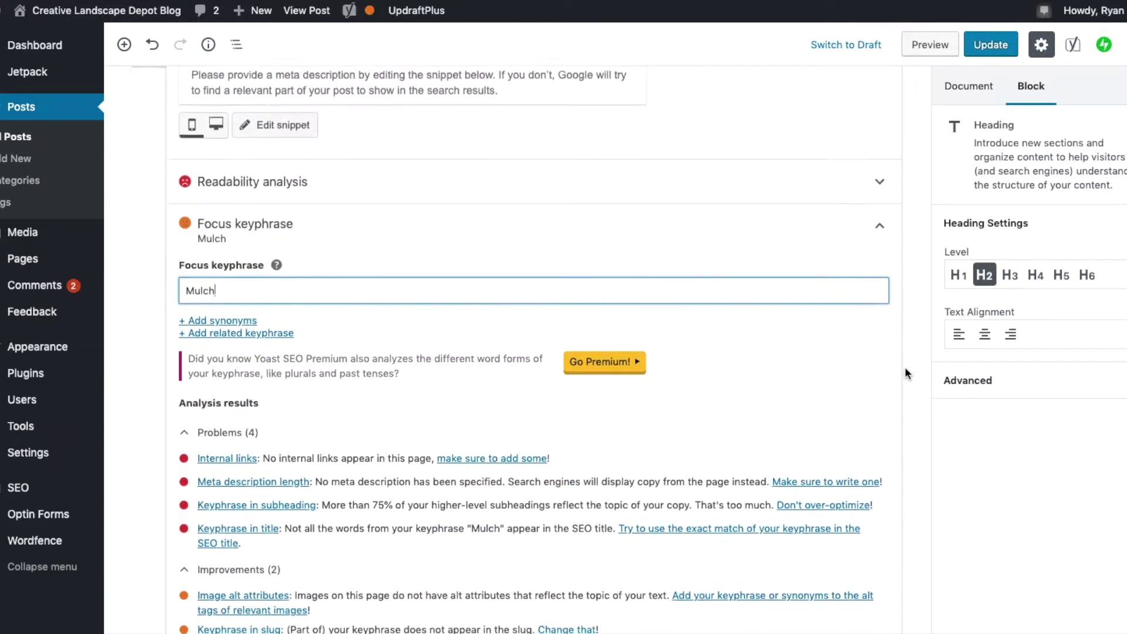
scroll(338, 354, down, 3)
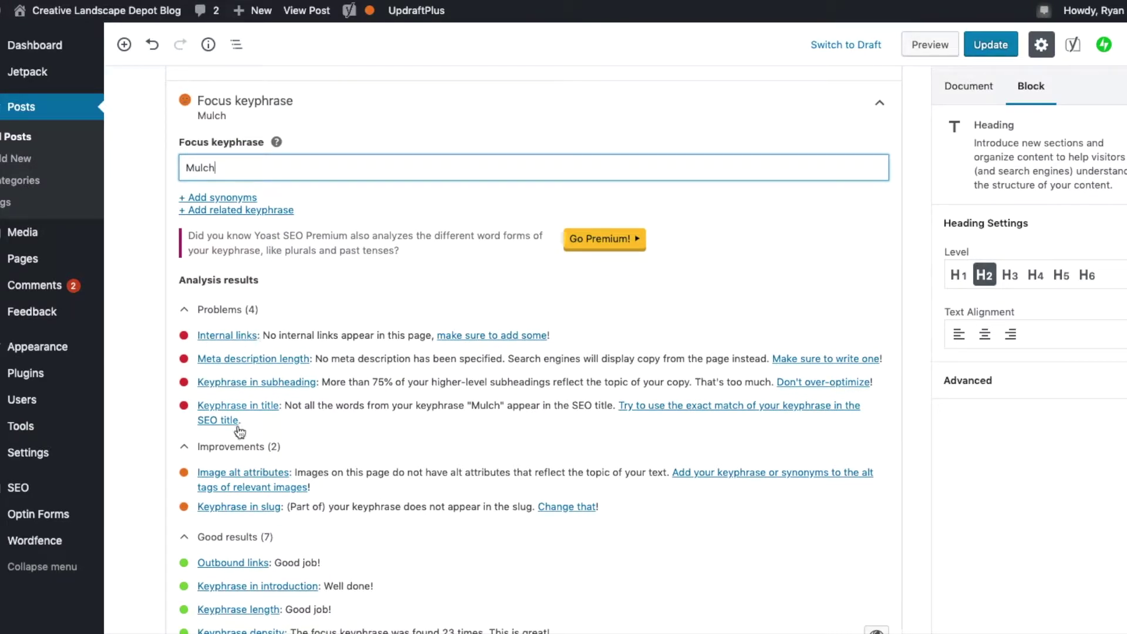
scroll(458, 502, down, 3)
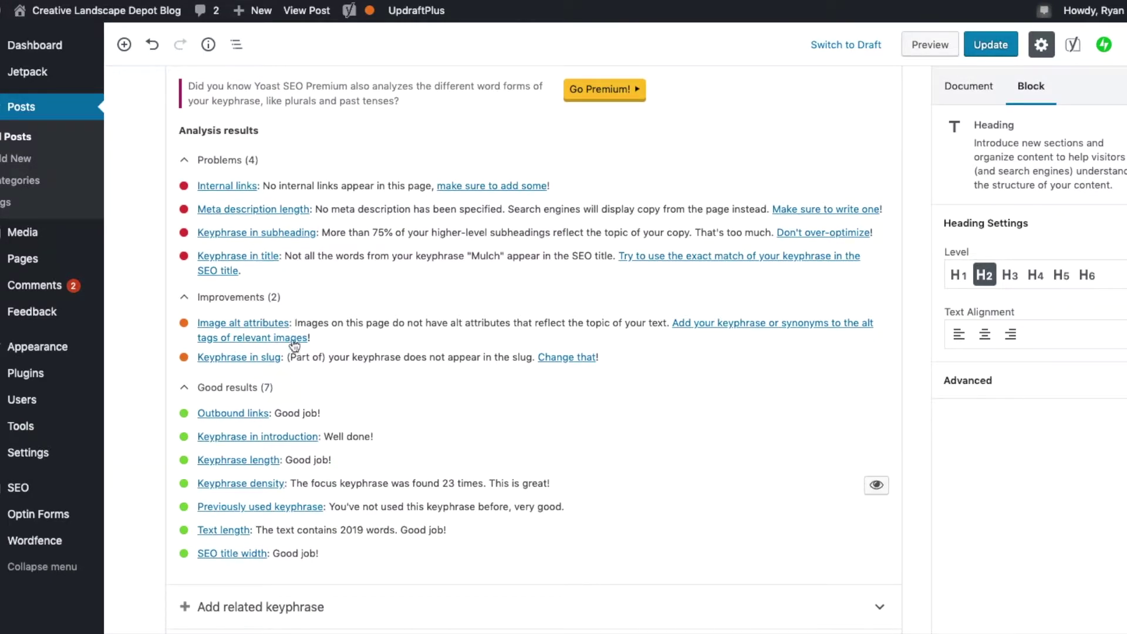
scroll(469, 416, down, 1)
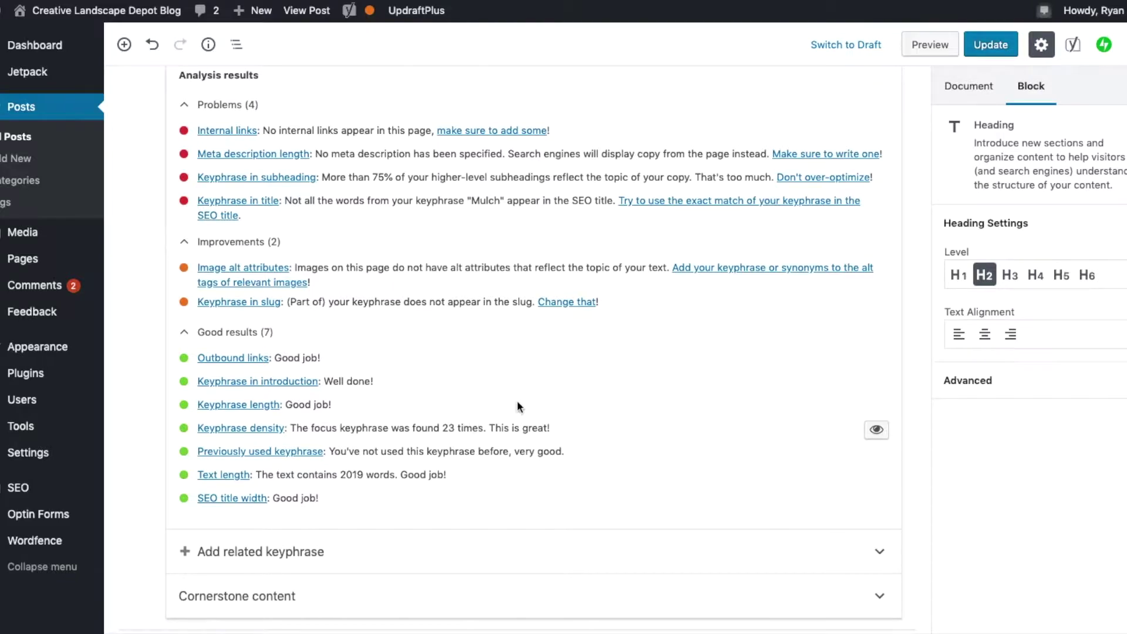
scroll(517, 416, up, 1)
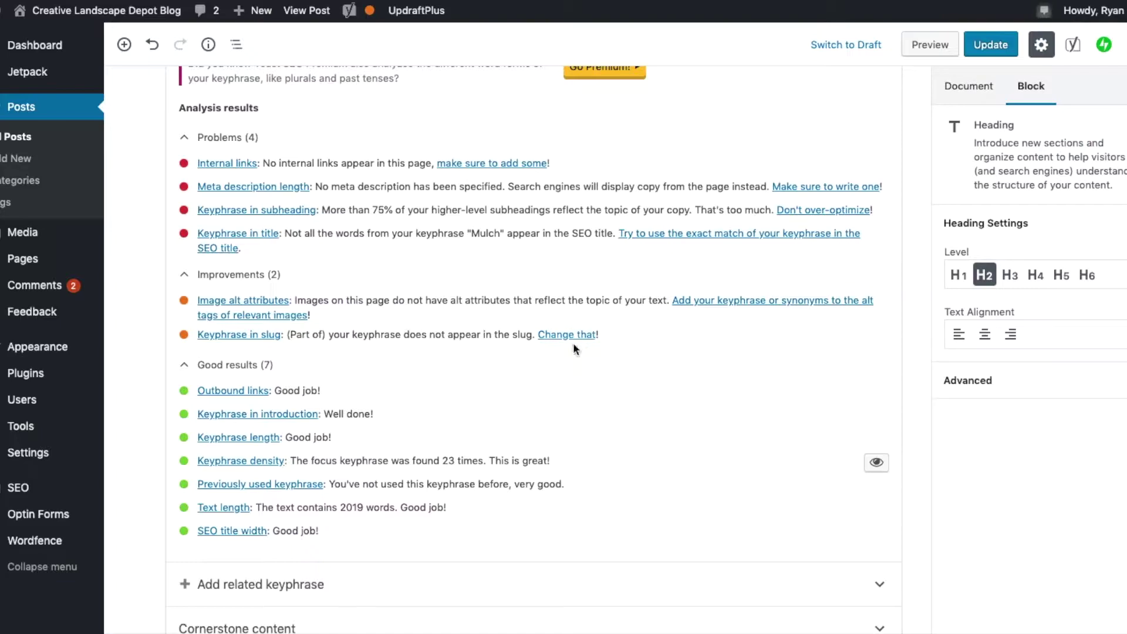
scroll(355, 291, up, 3)
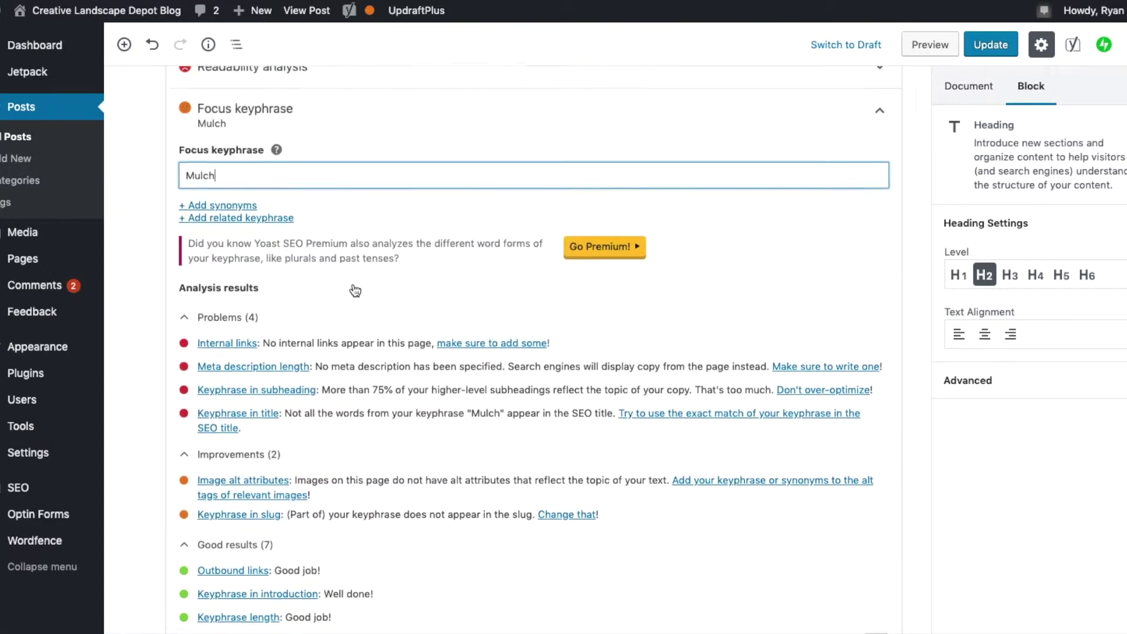
- Return to the start of the post, check its permalink and highlight the title "CREATIVE GROUND & BED COVER"
scroll(356, 291, up, 4)
scroll(356, 290, up, 20)
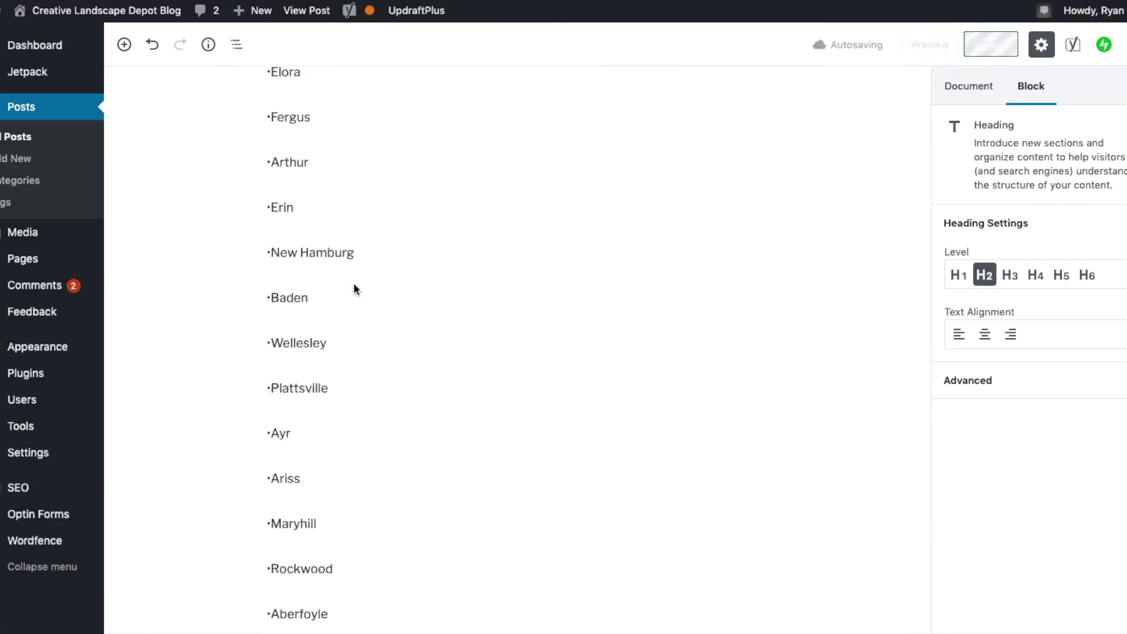
scroll(355, 294, up, 15)
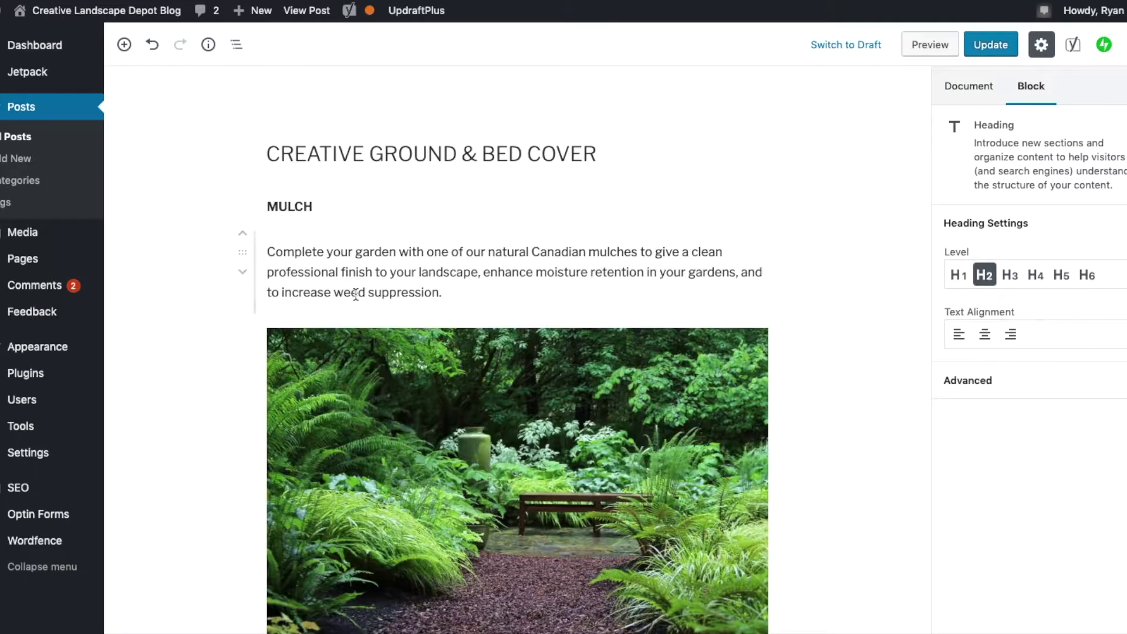
click(385, 154)
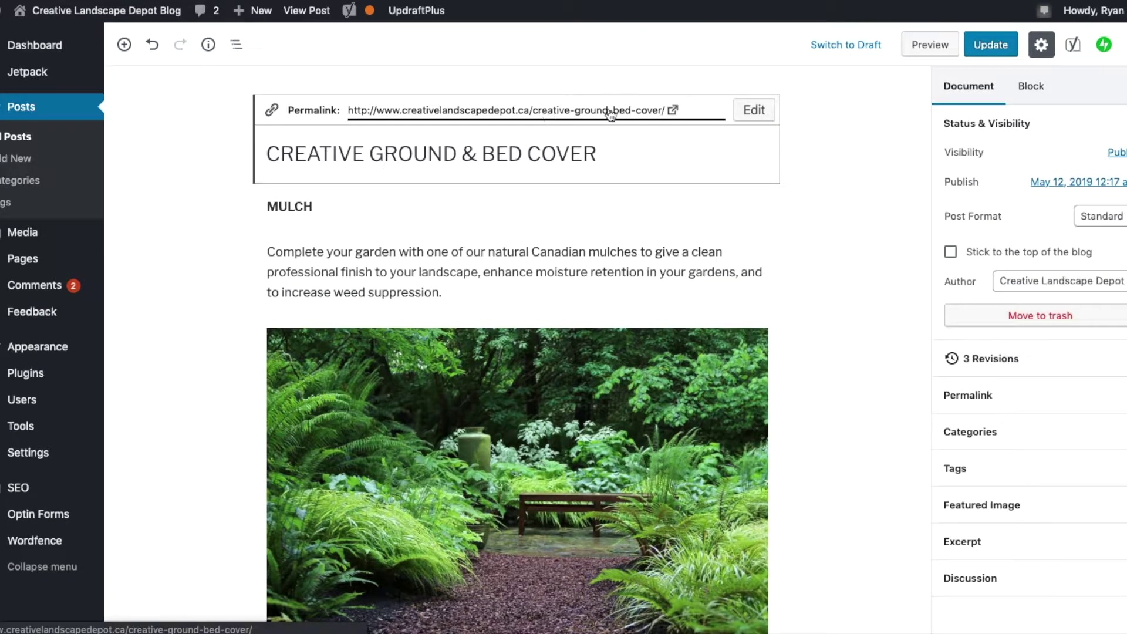
triple_click(424, 154)
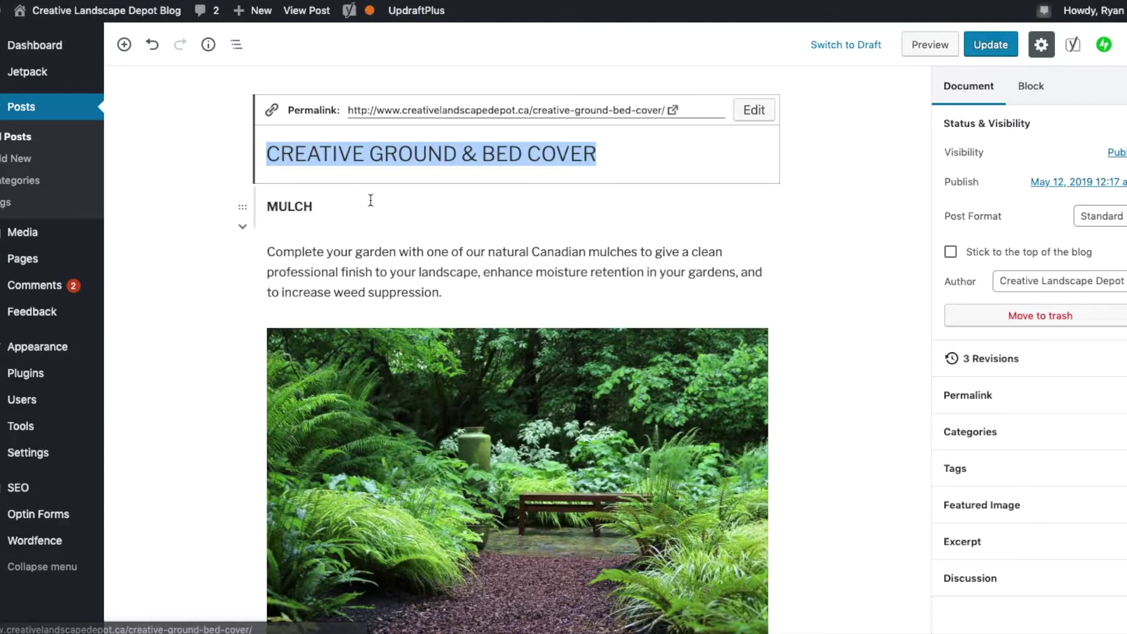
- Delete the bold "MULCH" paragraph directly beneath the post title
click(328, 207)
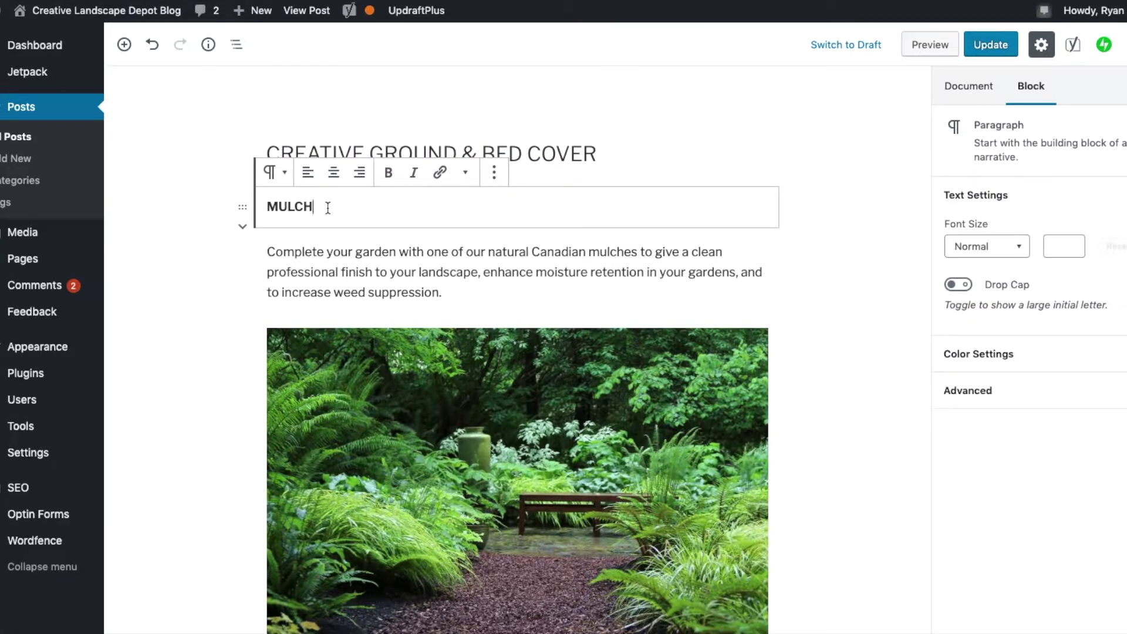
key(BackSpace)
key(BackSpace)
key(BackSpace)
key(BackSpace)
key(BackSpace)
key(BackSpace)
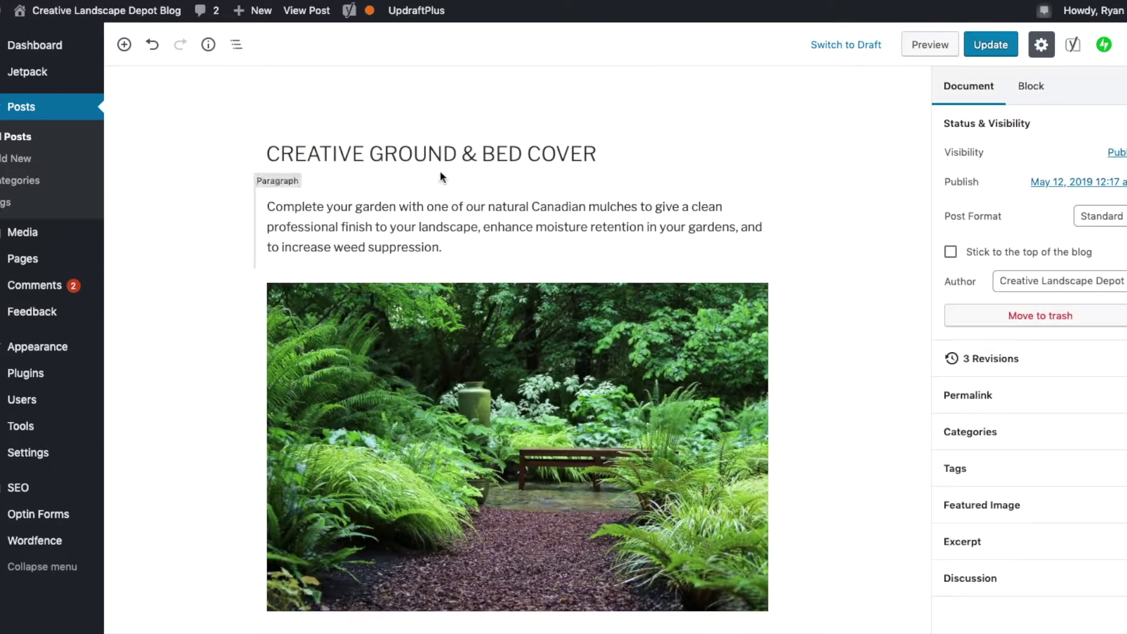
- Switch to the HostGator article "10 Tips for Creating Great Blog Titles" and read its introduction on why blog titles matter
click(464, 154)
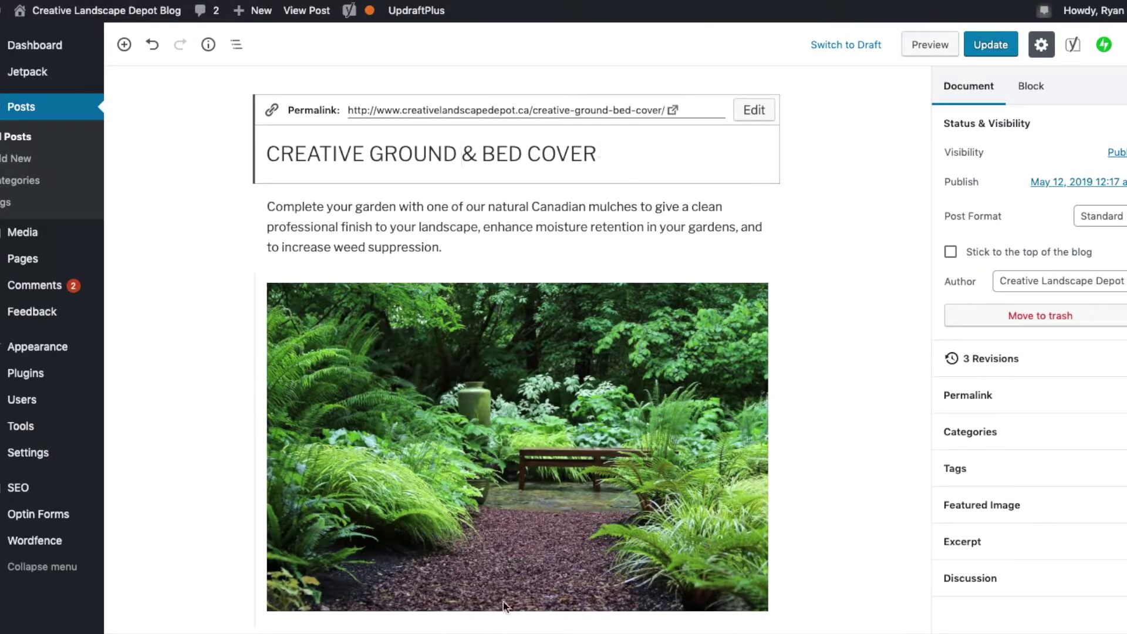
key(super+Tab)
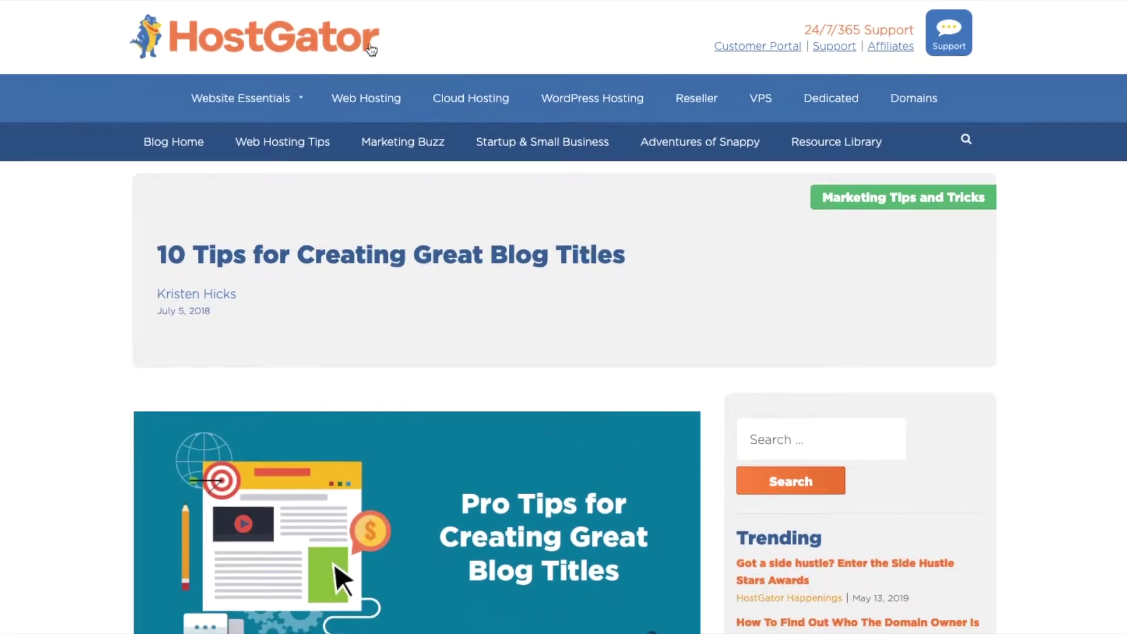
scroll(361, 263, down, 2)
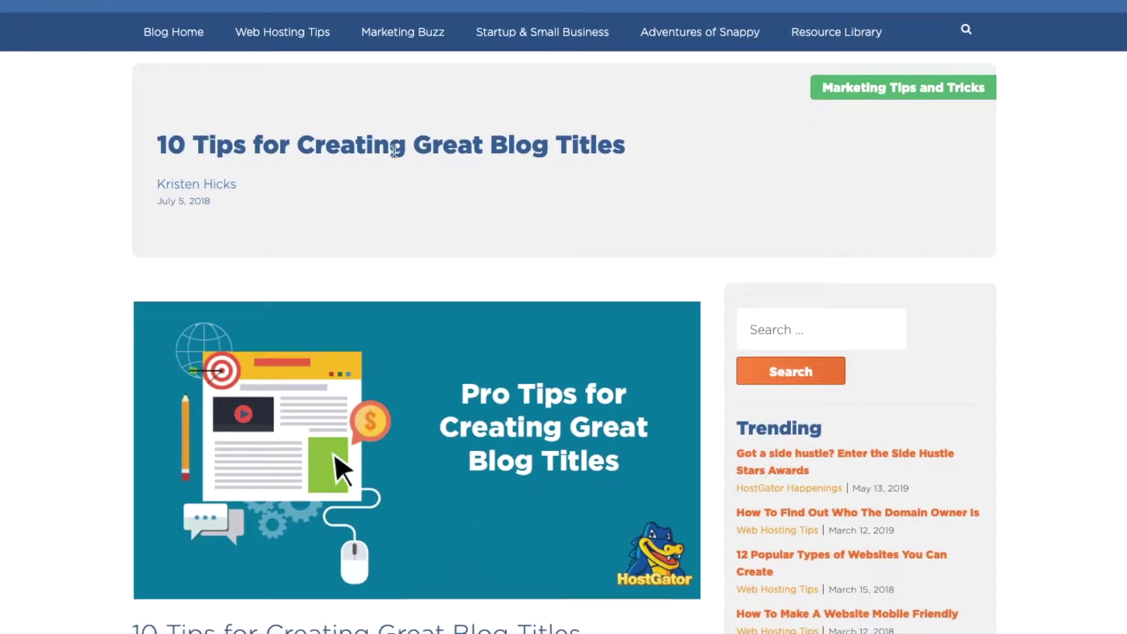
scroll(665, 502, down, 7)
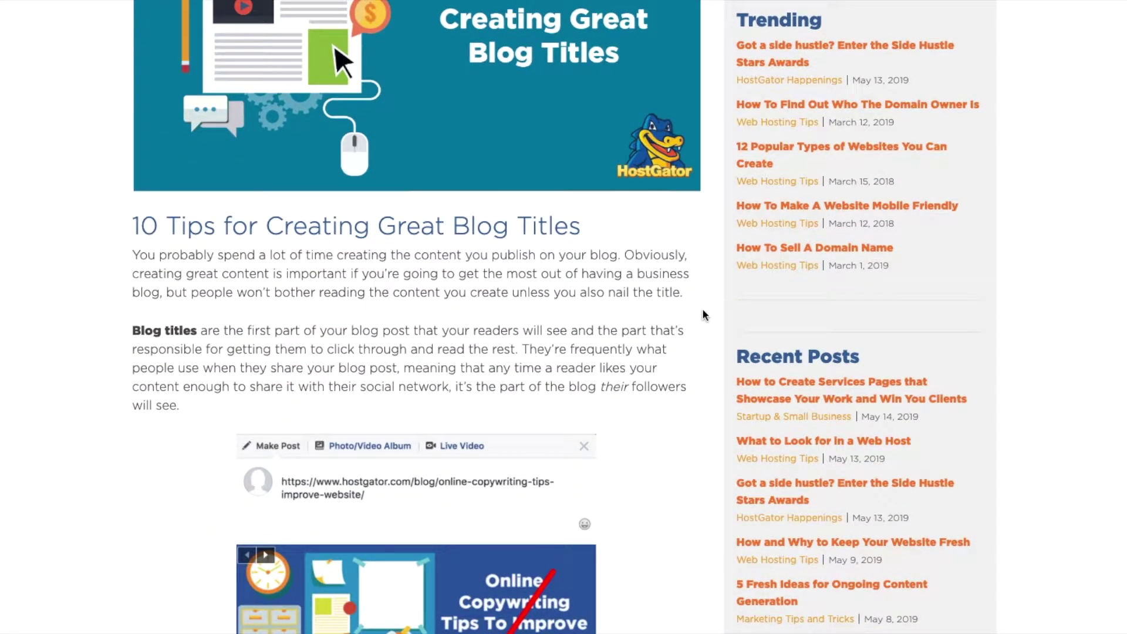
scroll(704, 316, down, 1)
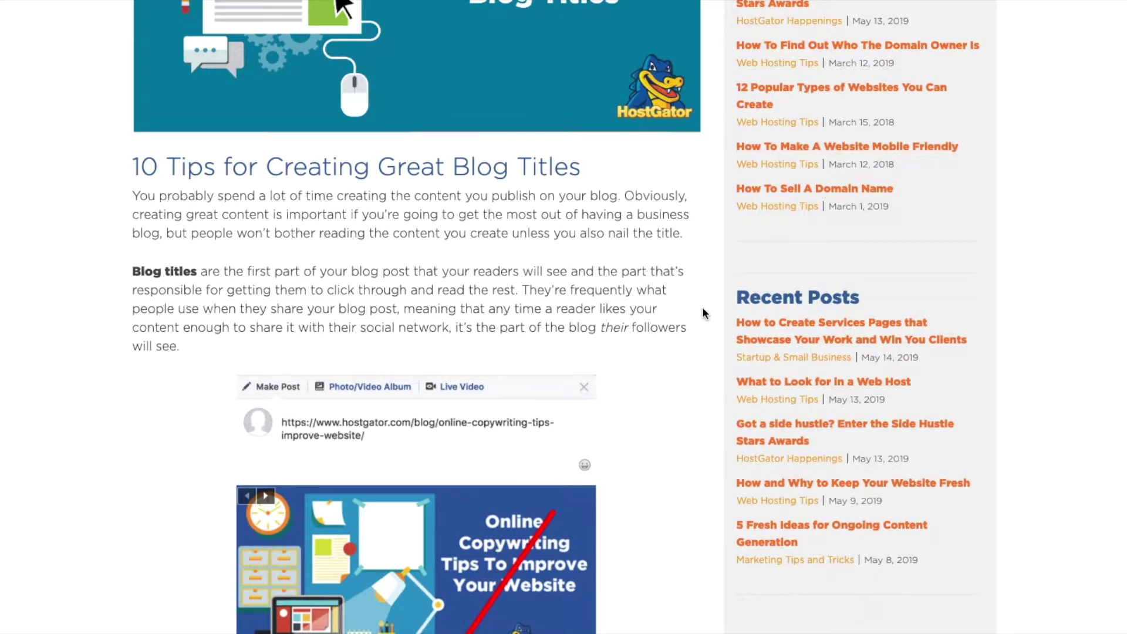
scroll(703, 308, down, 2)
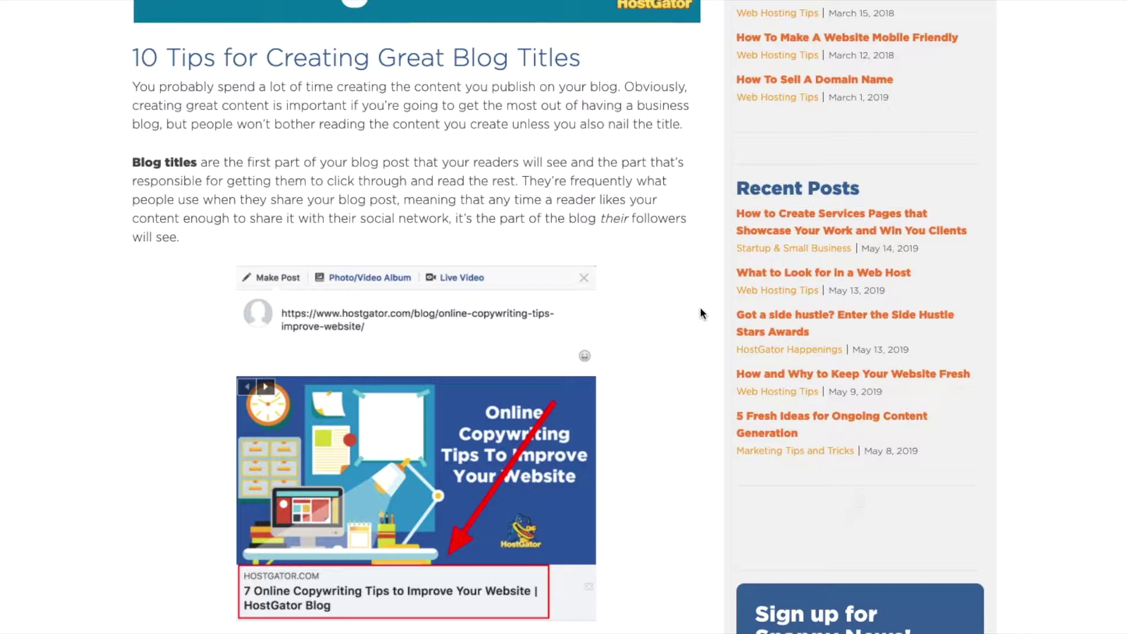
scroll(701, 313, down, 1)
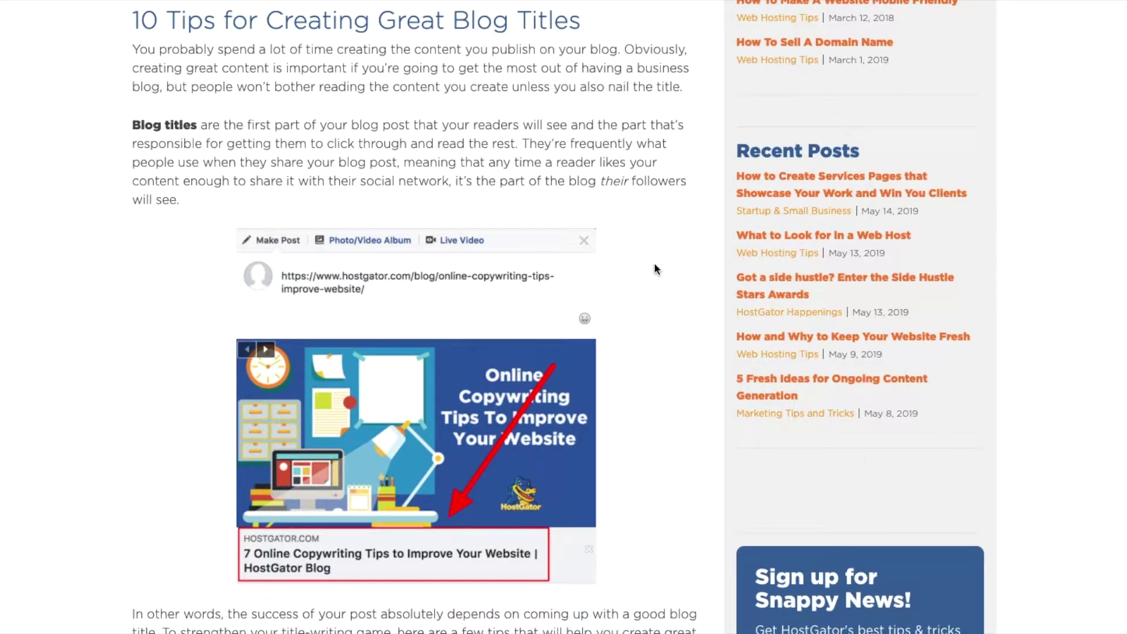
scroll(602, 253, down, 3)
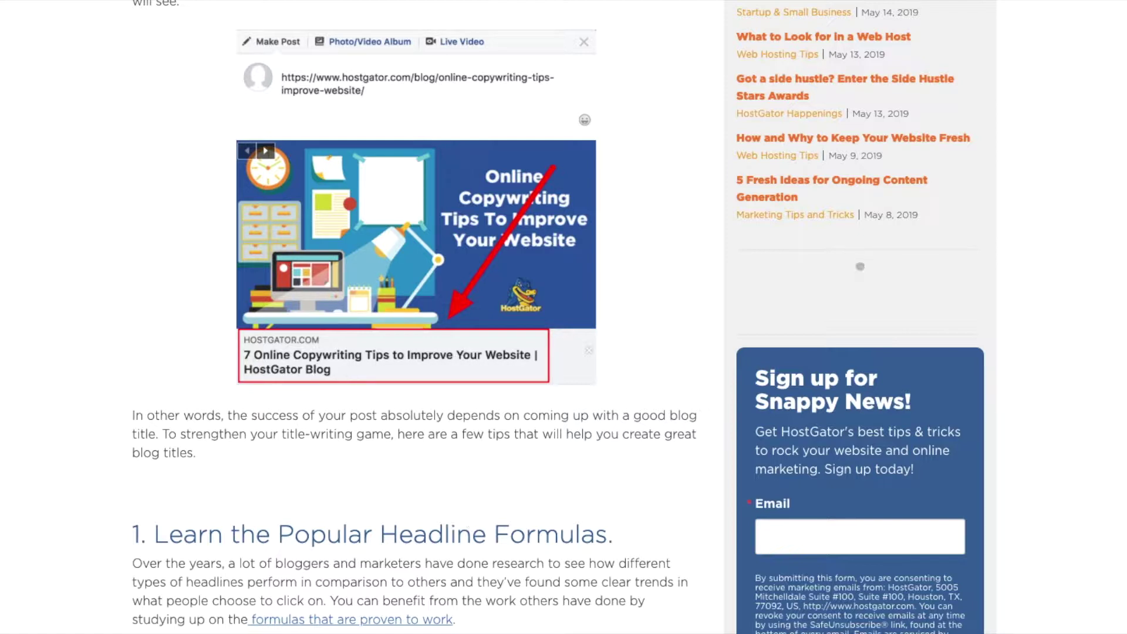
- Examine the Ultimate Headline Formula in tip 1 and highlight the list of headline types that routinely perform well
key(super+Tab)
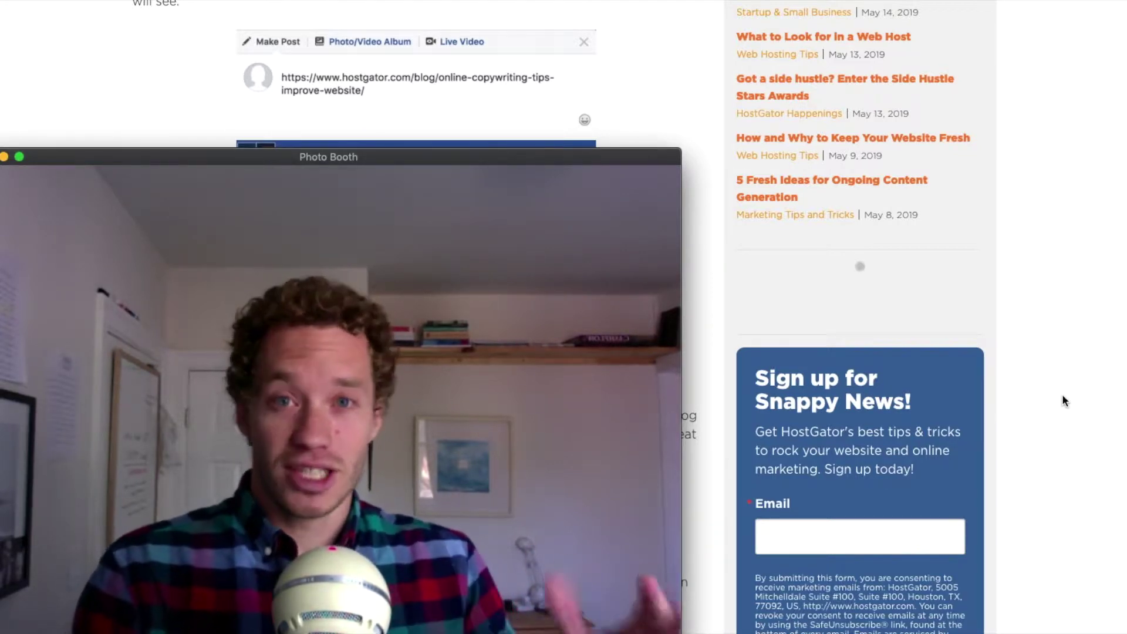
key(super+h)
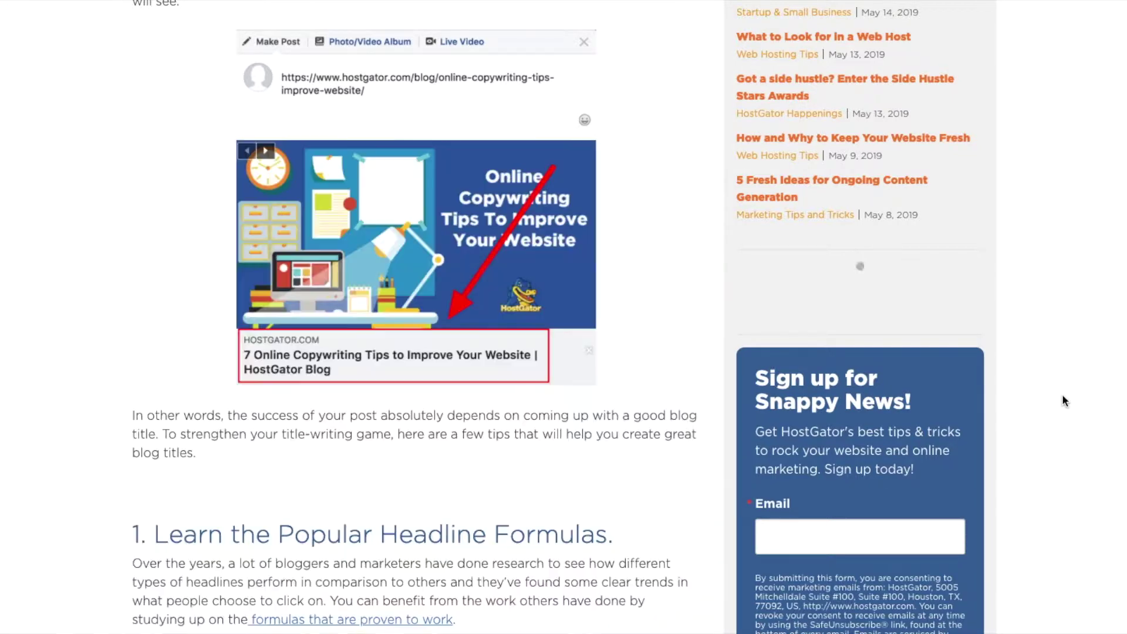
scroll(419, 304, down, 5)
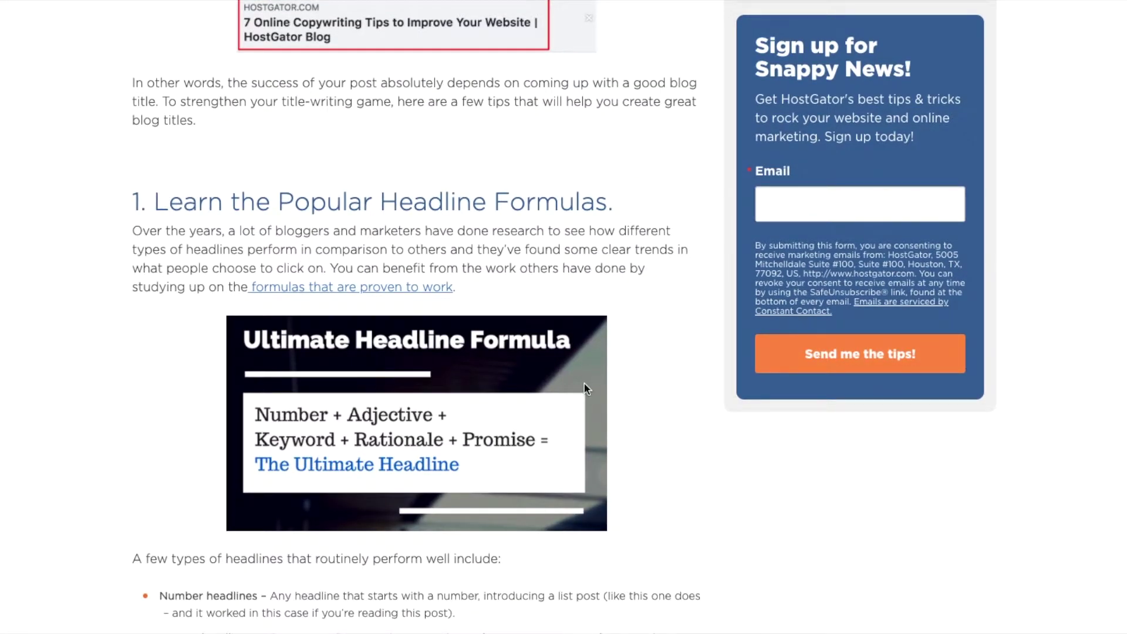
scroll(593, 382, down, 2)
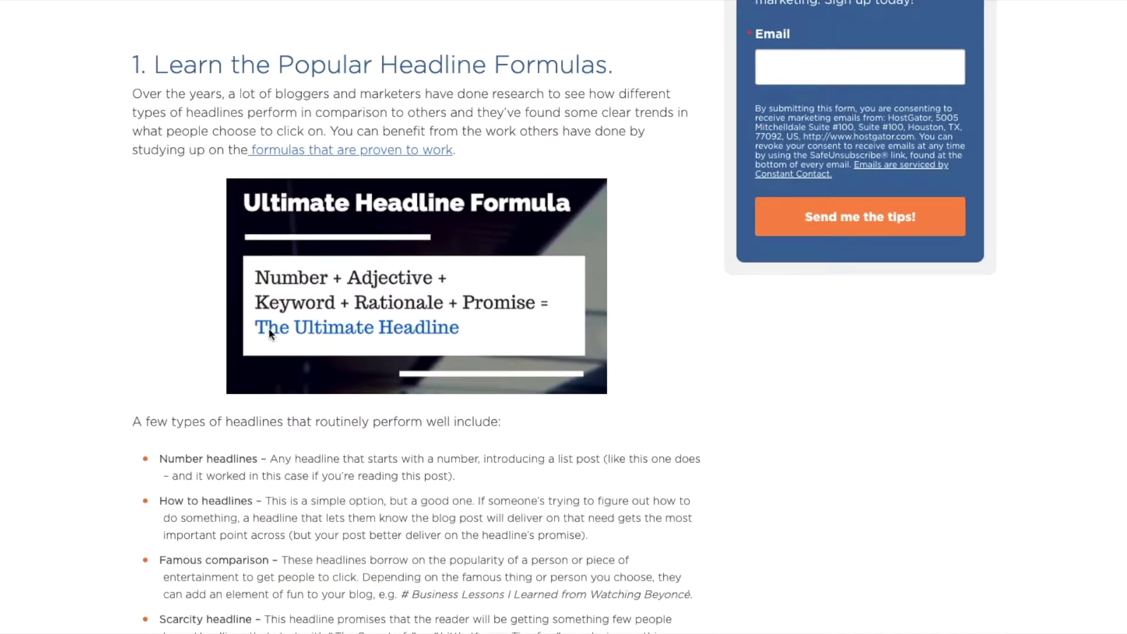
scroll(356, 457, down, 3)
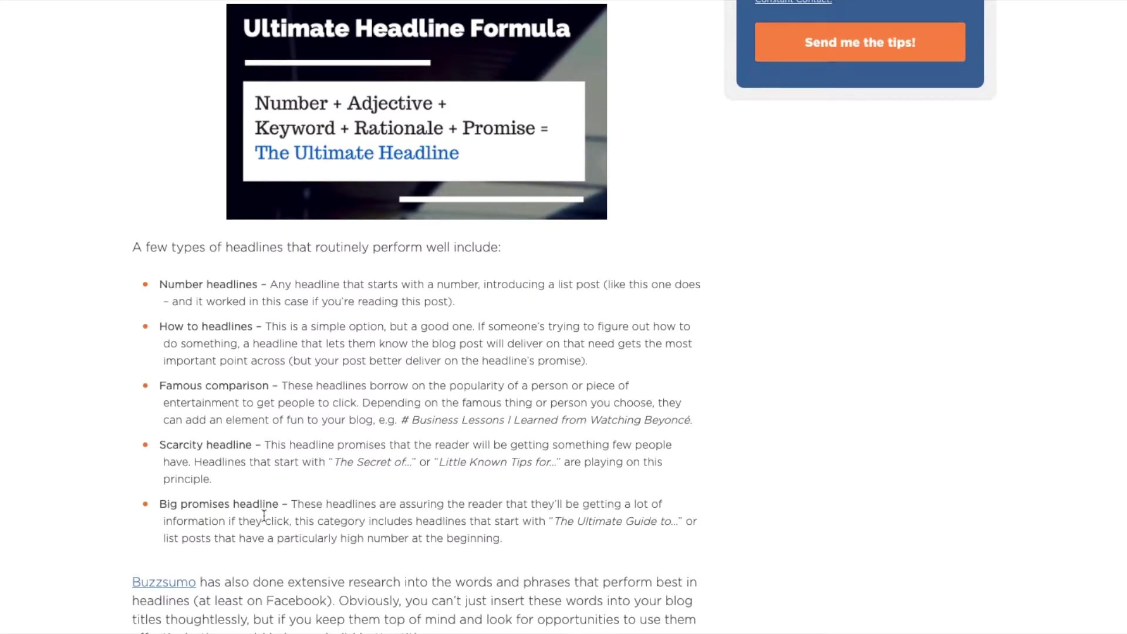
drag(425, 523, 170, 284)
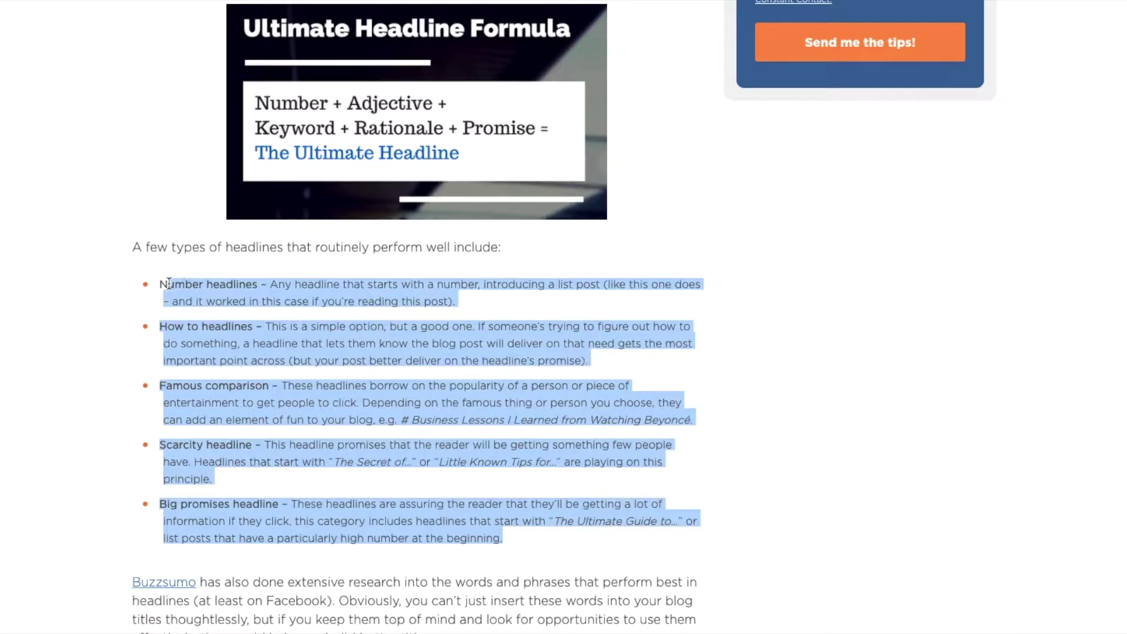
click(572, 551)
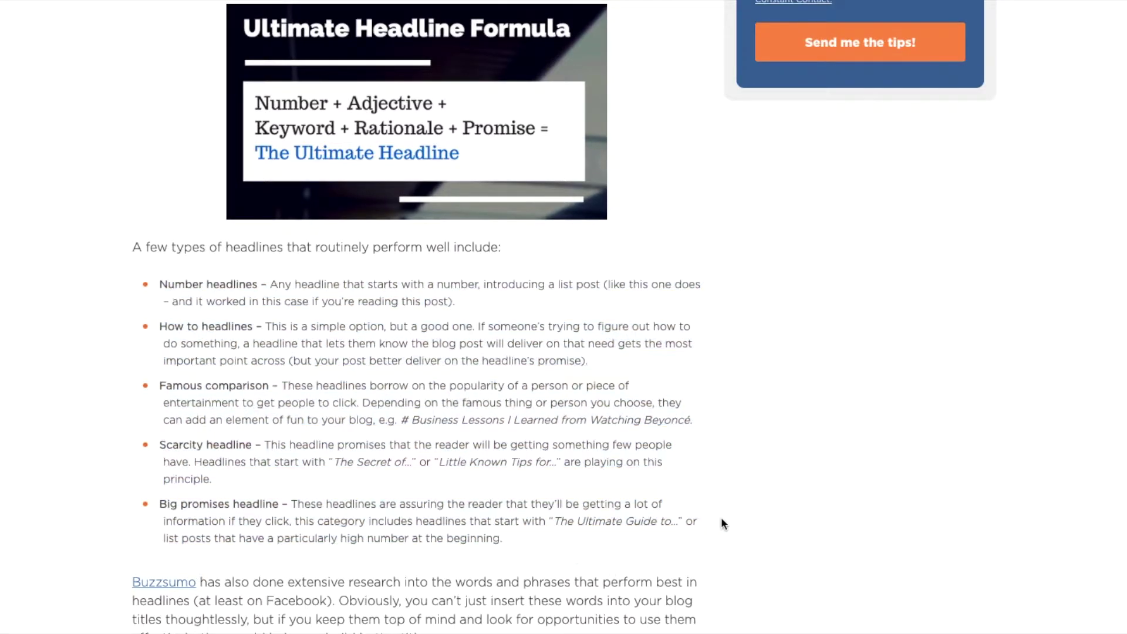
- Highlight the scarcity headline openers "The Secret of" and "Little Known Tips for", and examine the Top Headline Phrases chart
scroll(725, 521, down, 2)
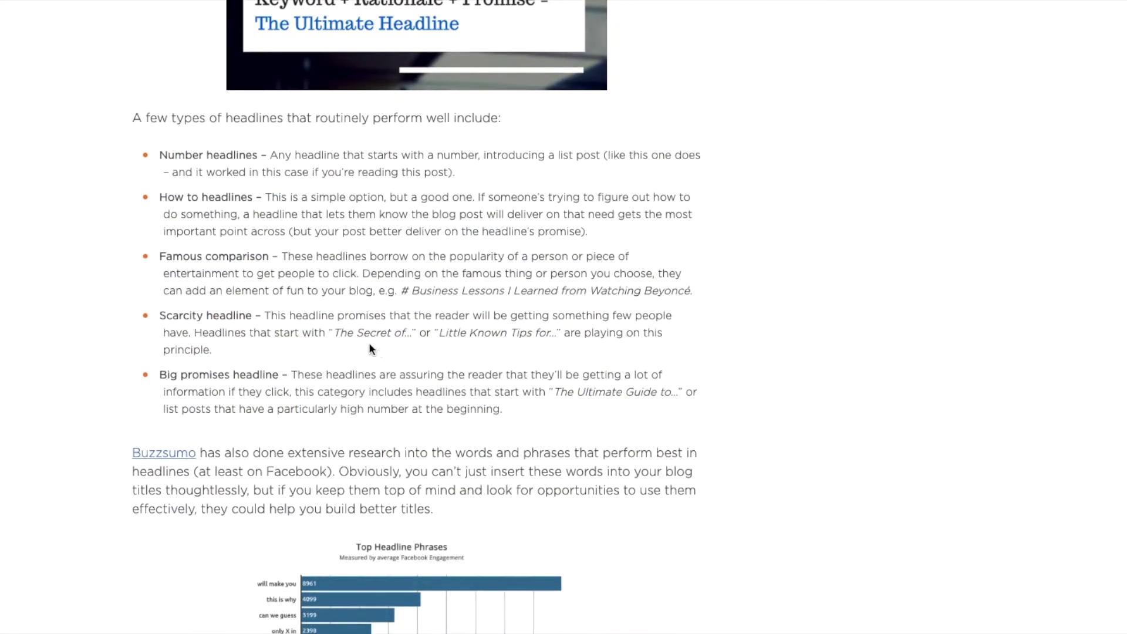
drag(346, 333, 406, 333)
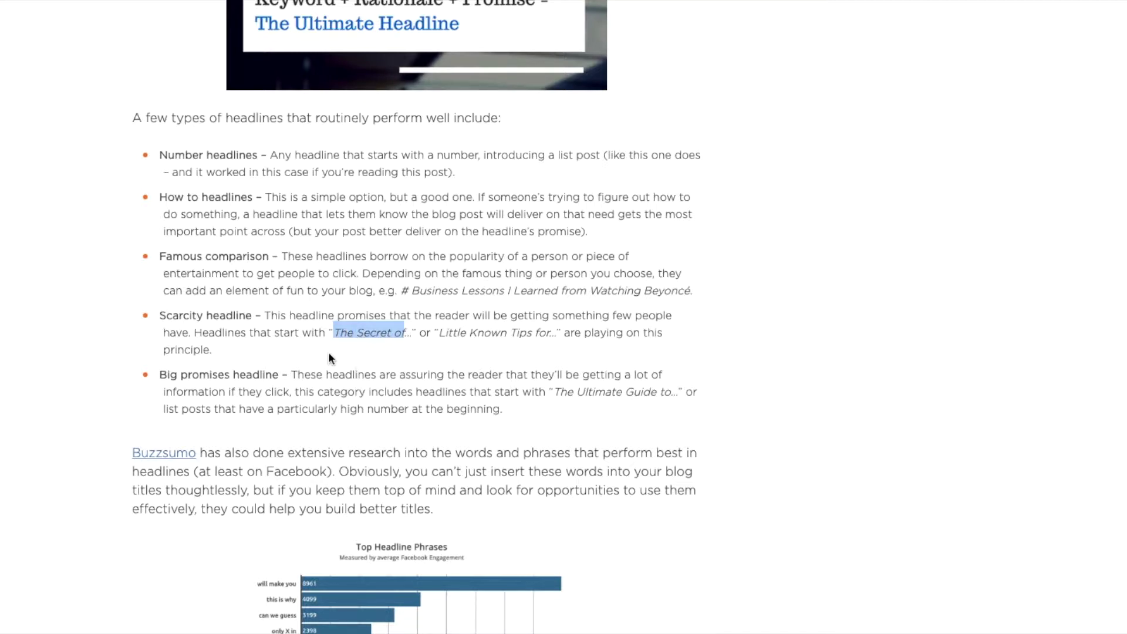
drag(439, 334, 548, 334)
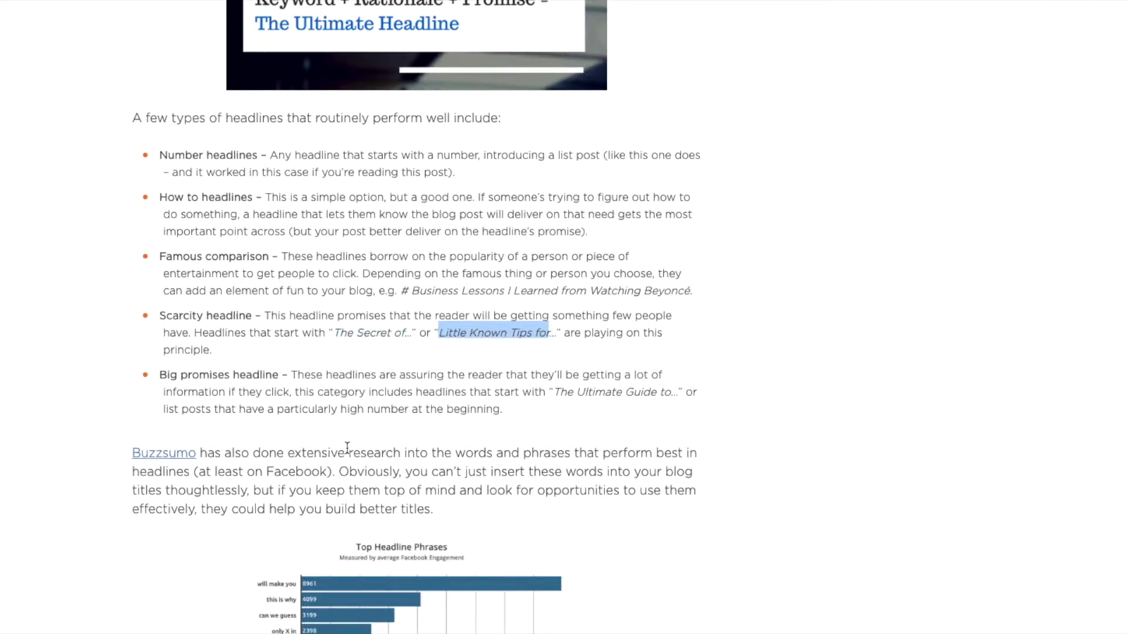
scroll(347, 448, down, 4)
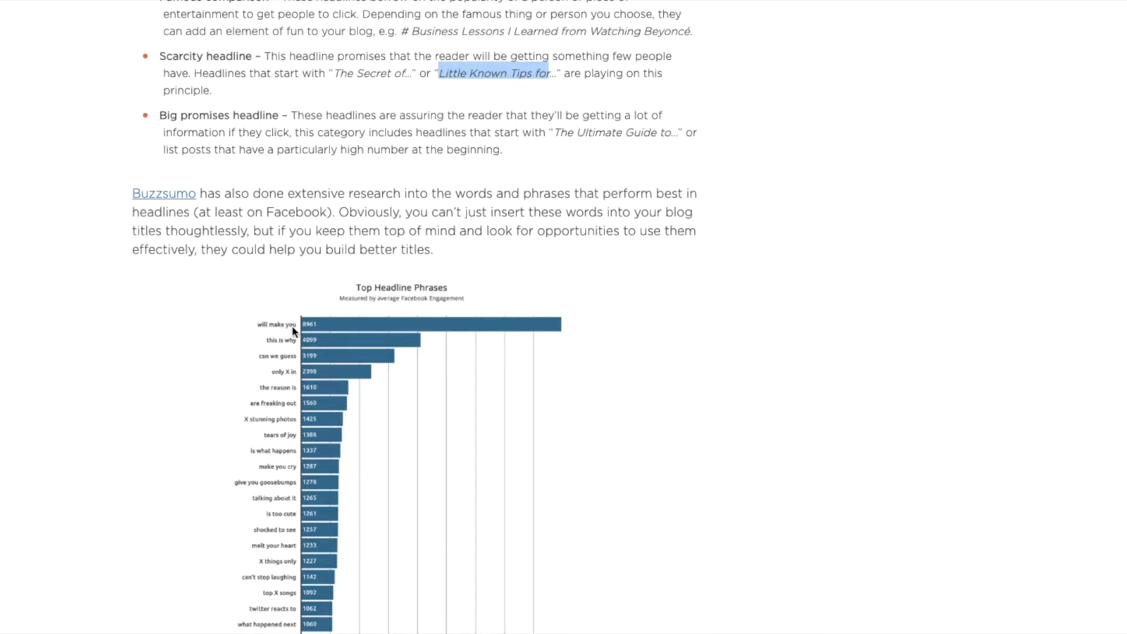
- Skim the article's further title-writing tips, from "Pay Attention to Headlines You Like" through "Appeal to Emotions"
click(395, 630)
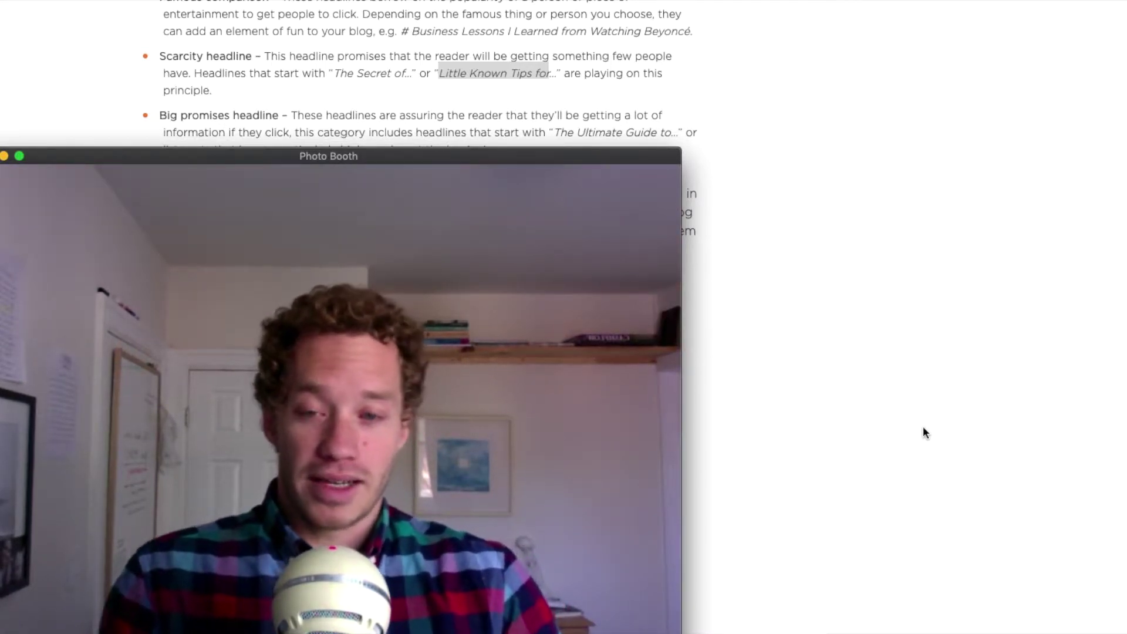
key(super+h)
scroll(757, 420, down, 6)
scroll(758, 422, down, 5)
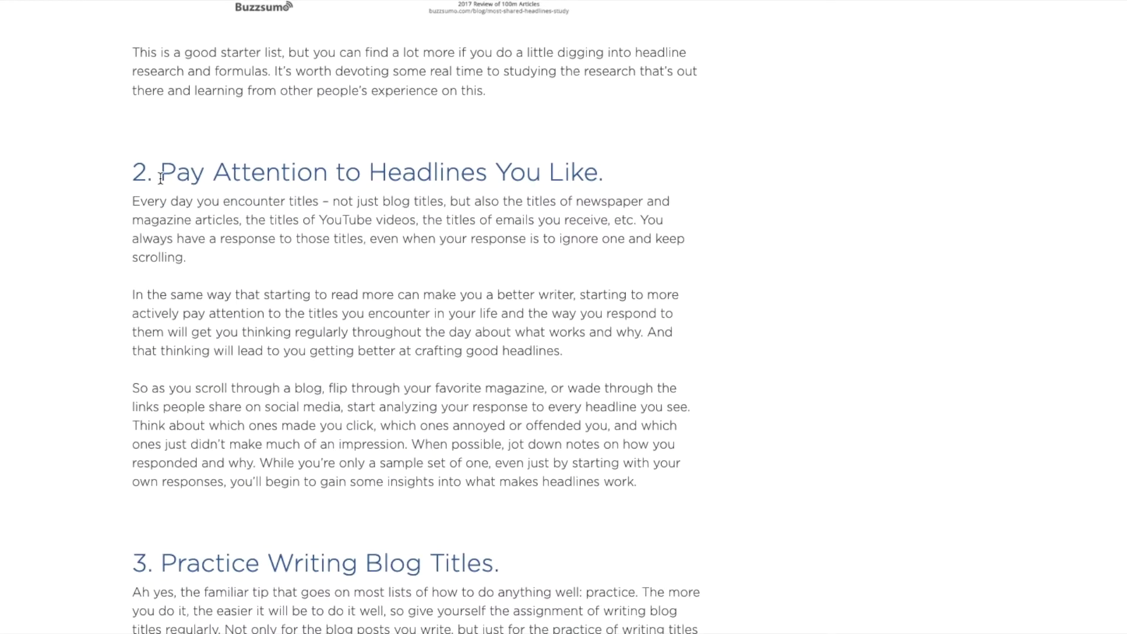
scroll(419, 461, down, 10)
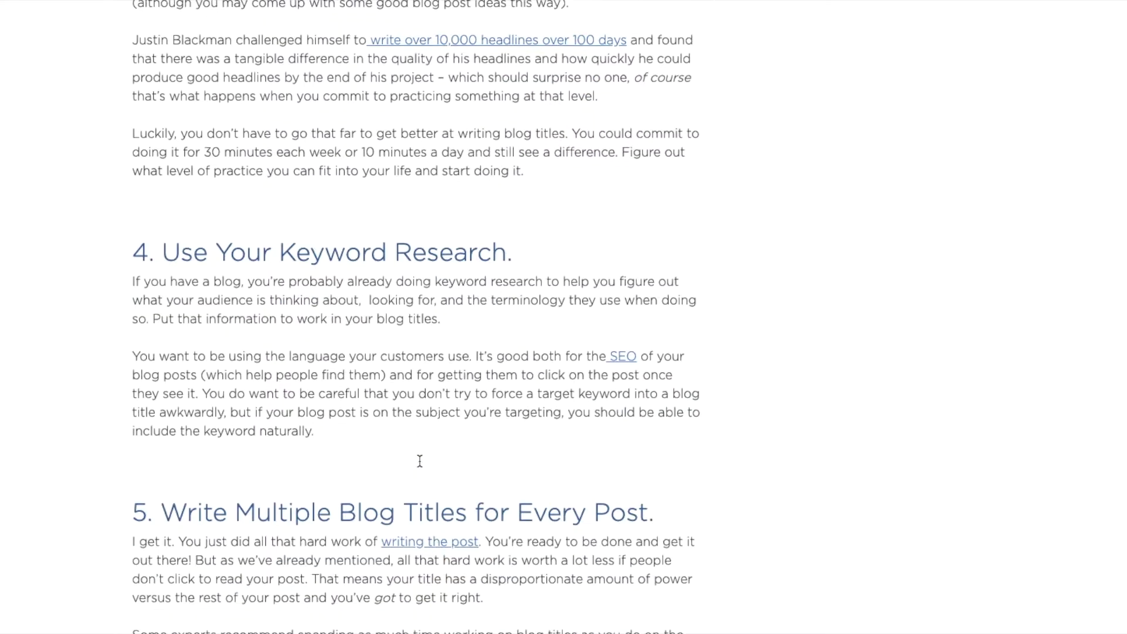
scroll(428, 457, down, 3)
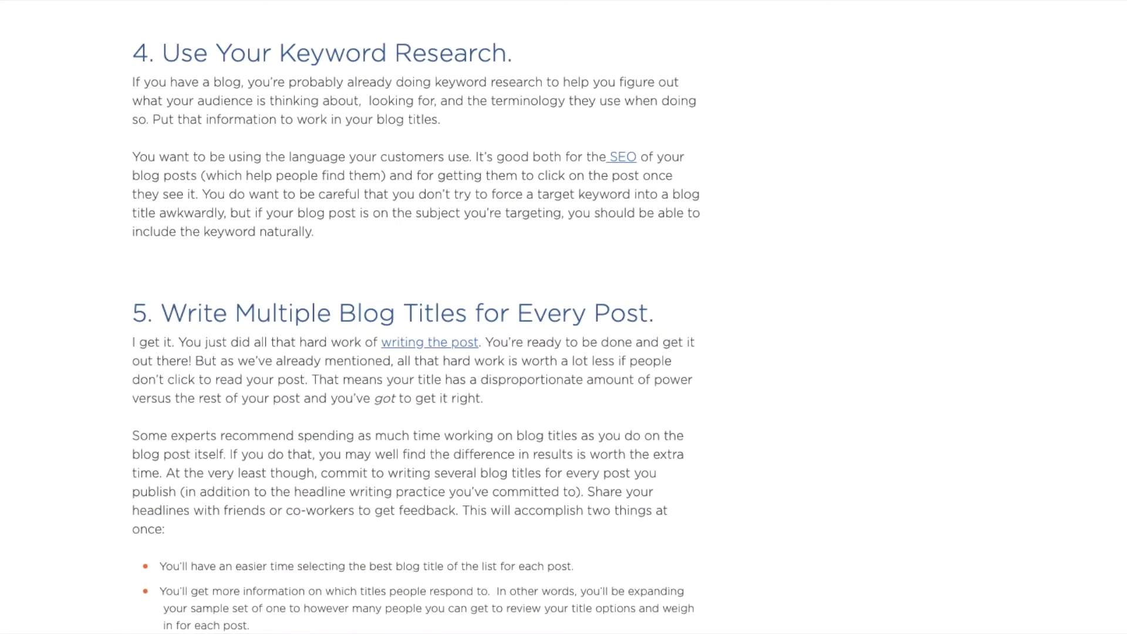
scroll(448, 421, down, 10)
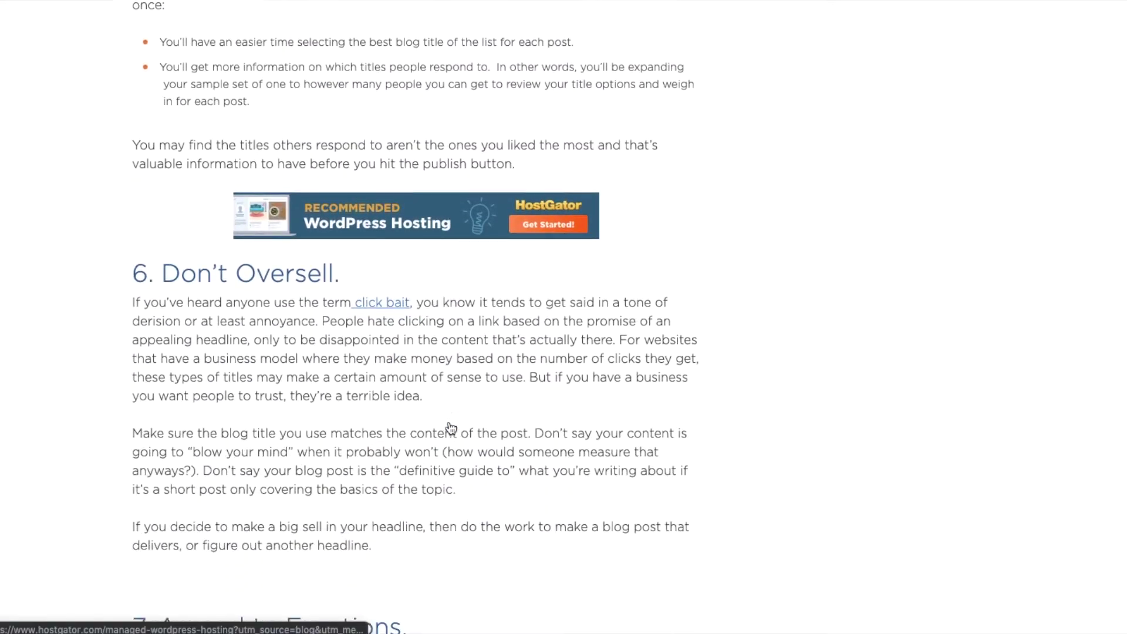
scroll(450, 428, down, 7)
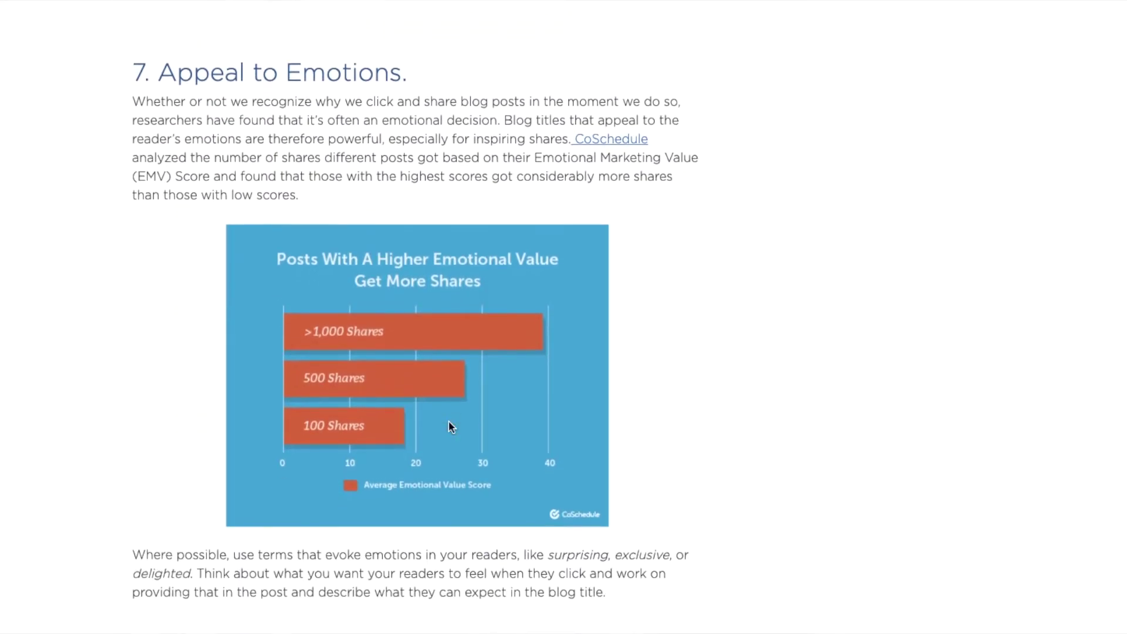
- Switch back to the WordPress post and replace the title "CREATIVE GROUND & BED COVER" with "Mulch"
click(542, 632)
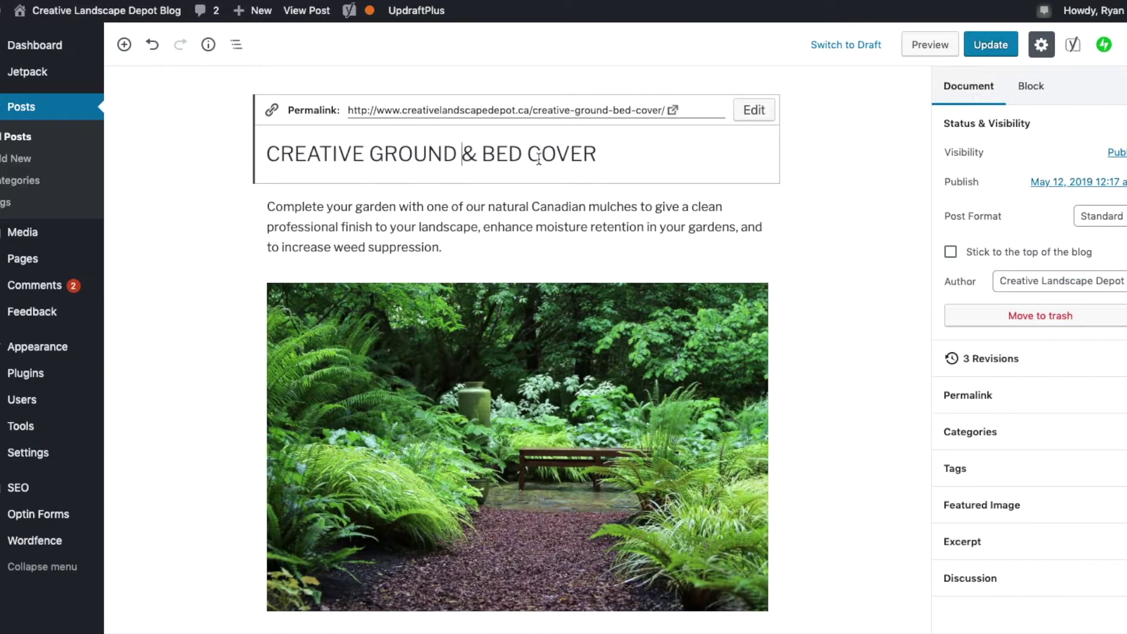
triple_click(344, 153)
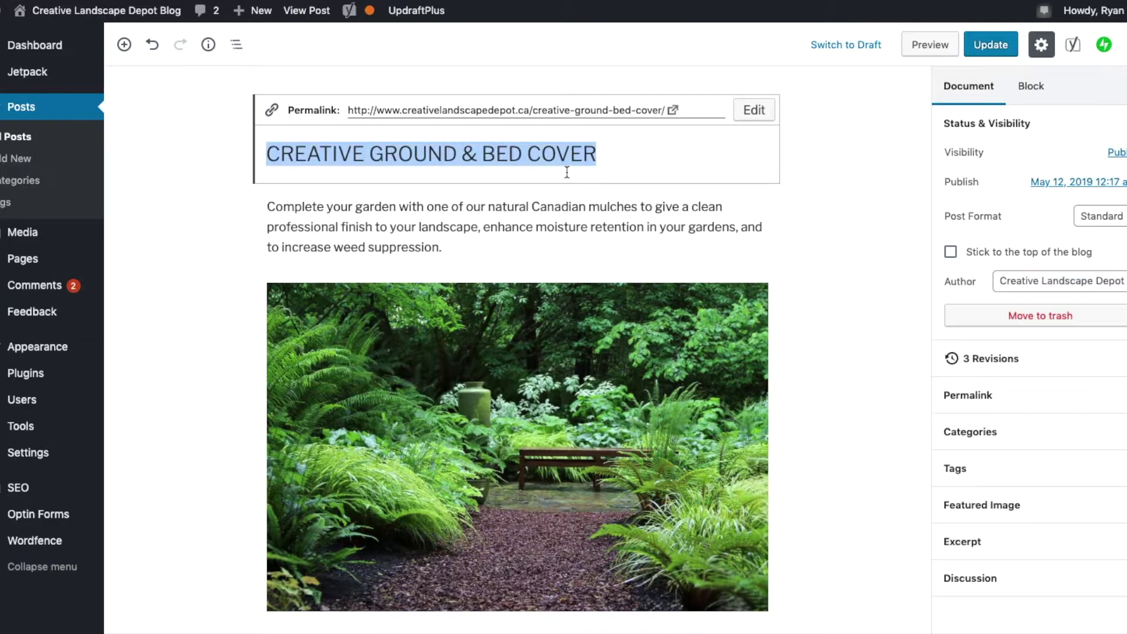
text(Mulch)
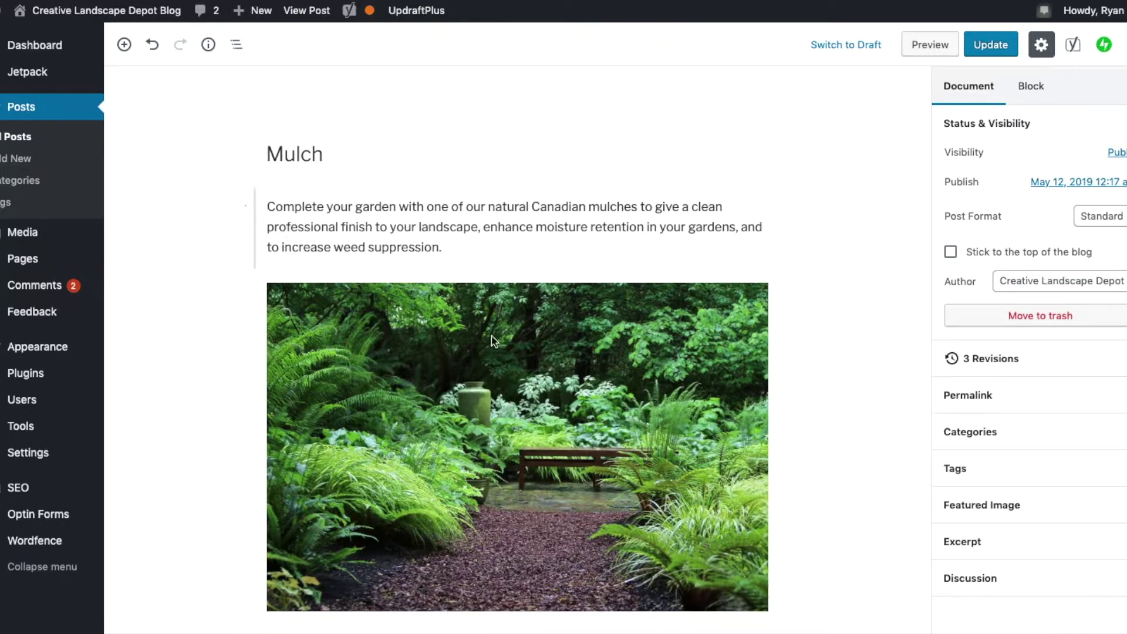
key(super+Tab)
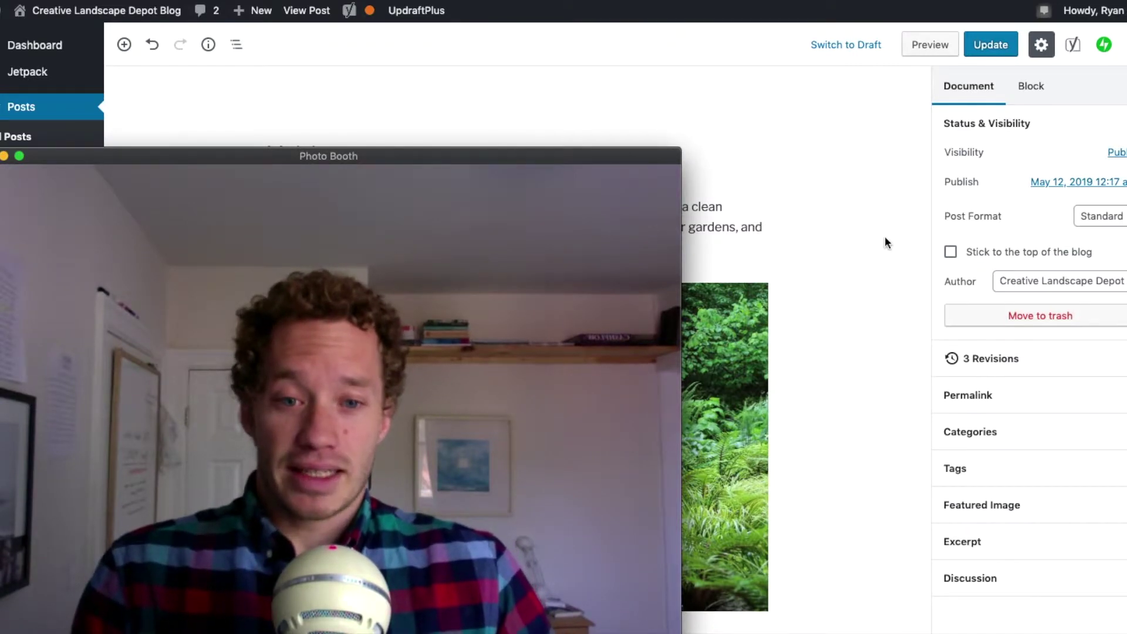
scroll(885, 242, down, 1)
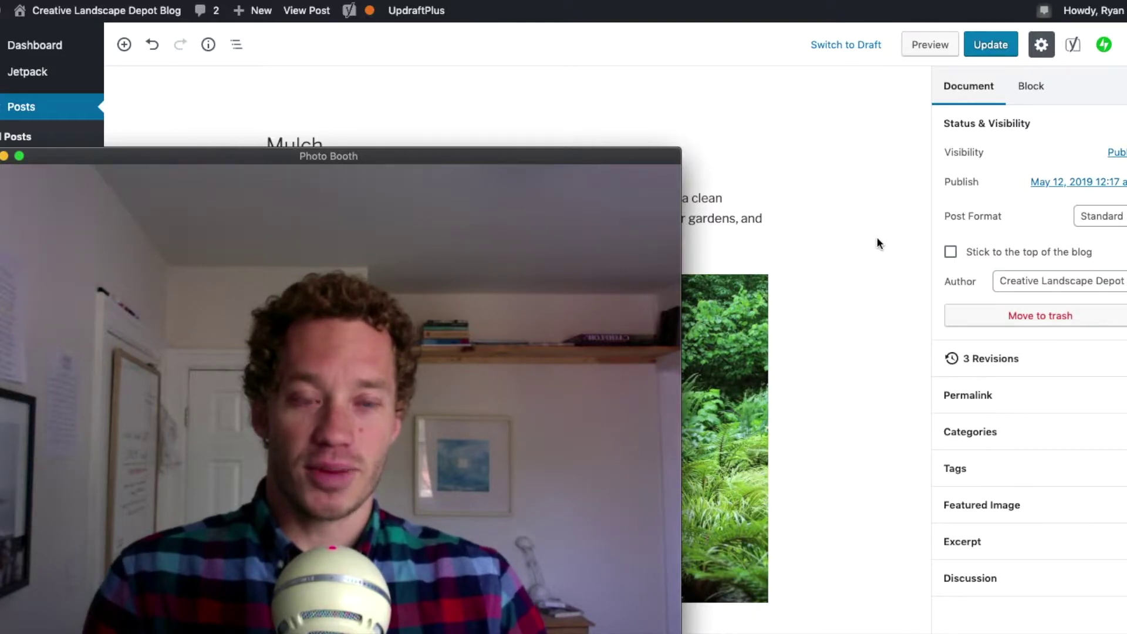
- Expand the post title into the number headline "7 Ways Mulch Will Make Your Landscape Look Rich"
key(super+Tab)
key(Up)
text(7)
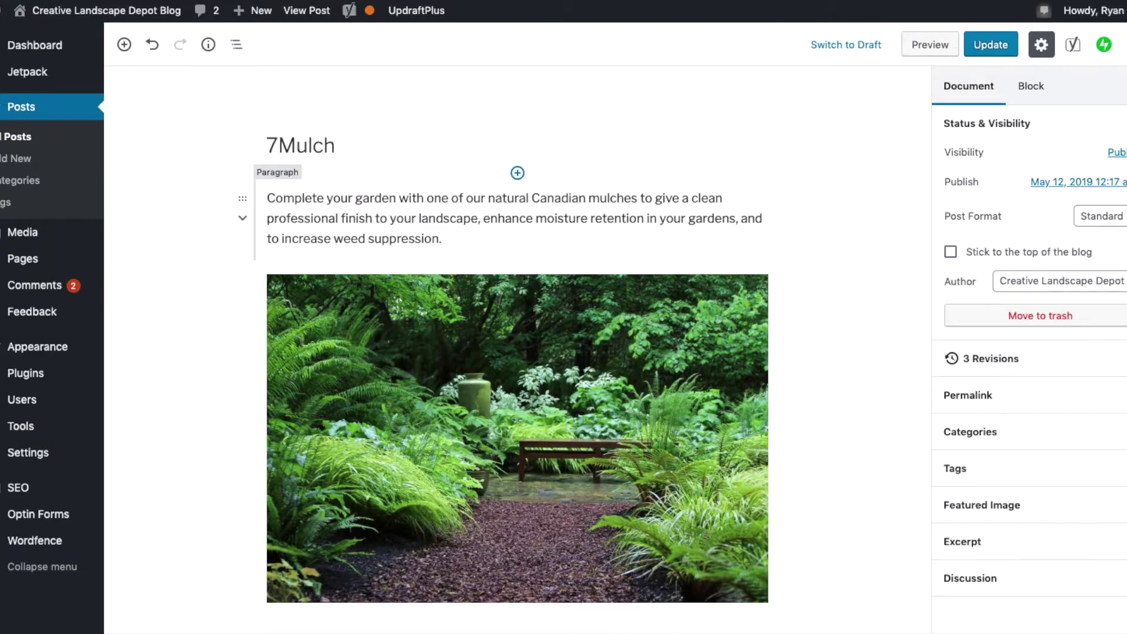
text( Ben)
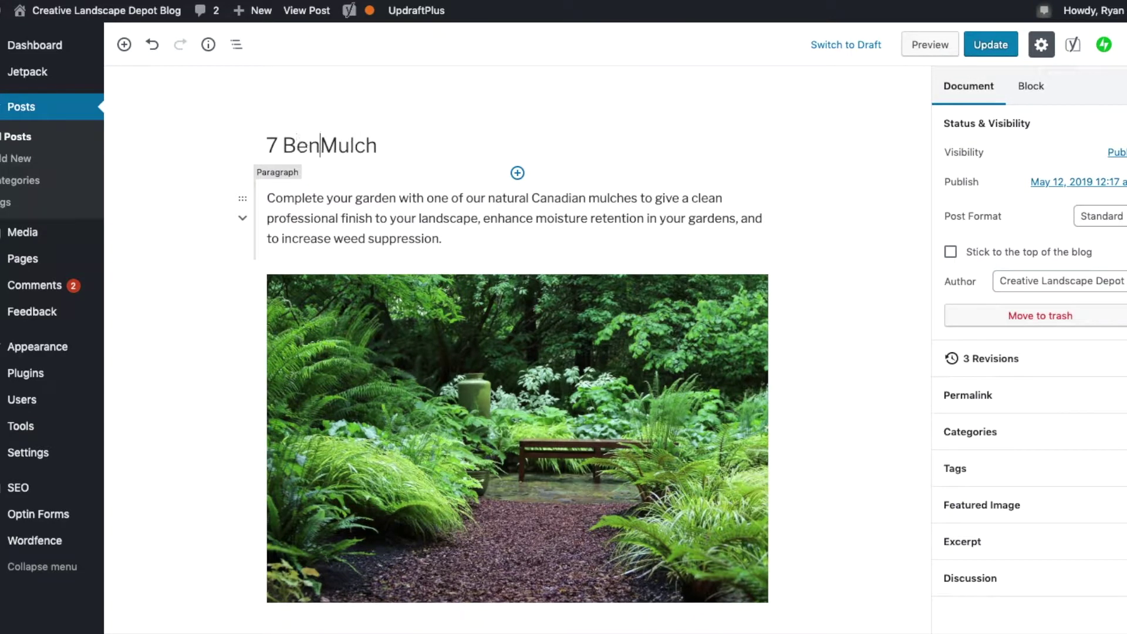
key(BackSpace)
key(BackSpace)
text(Ways)
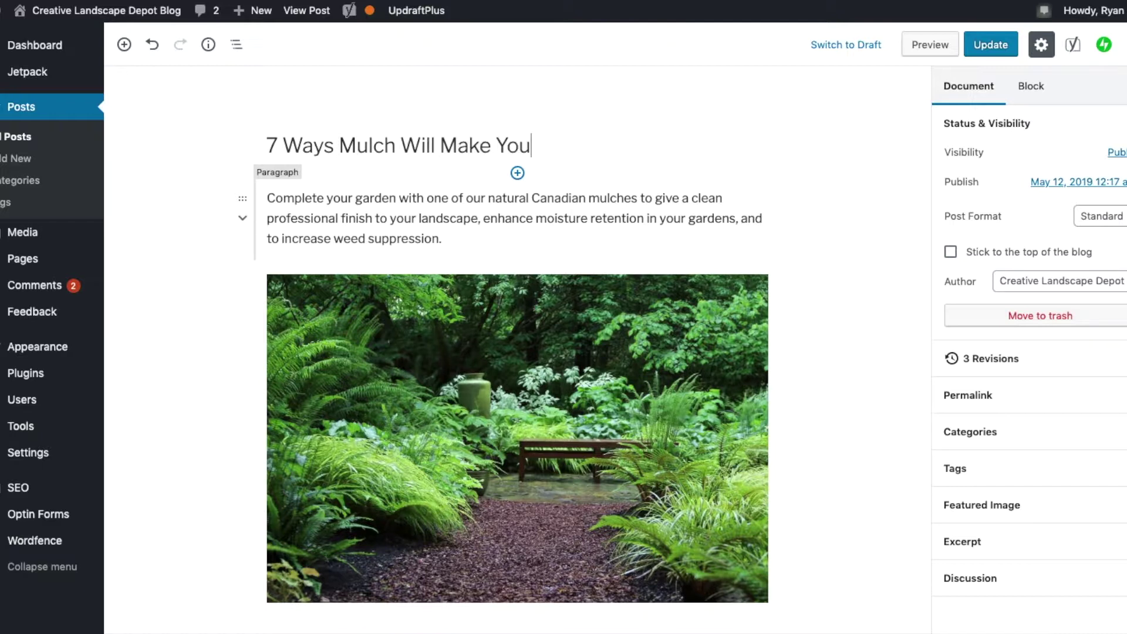
text(Land)
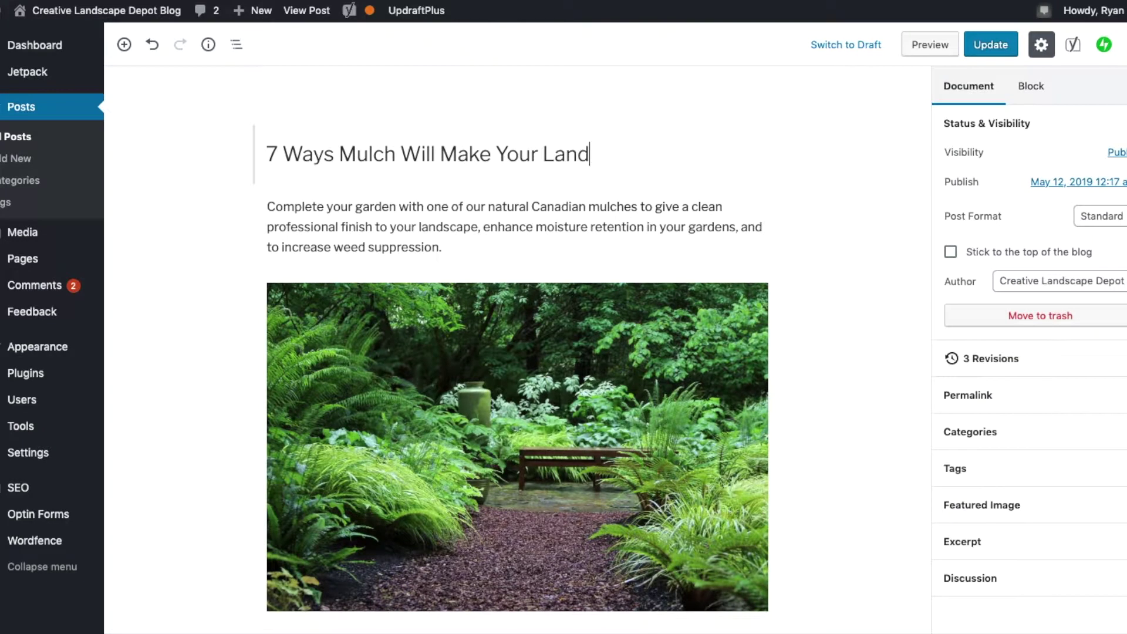
text(scape Look Rich)
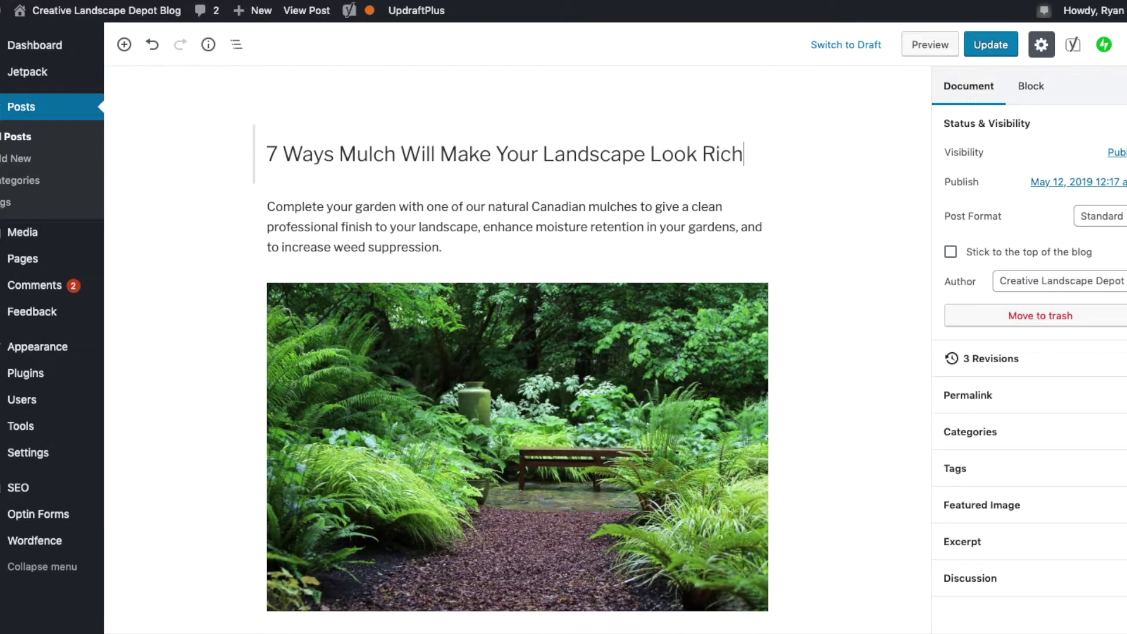
- Highlight the number 7 in the title and the mulch benefits listed in the introductory paragraph
double_click(269, 157)
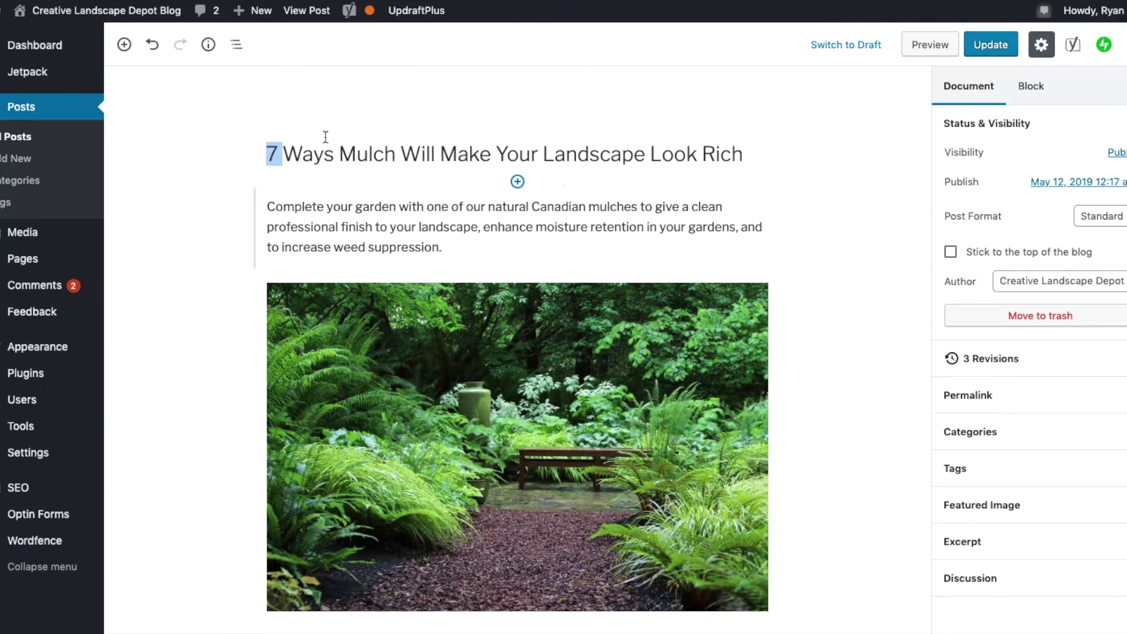
click(276, 156)
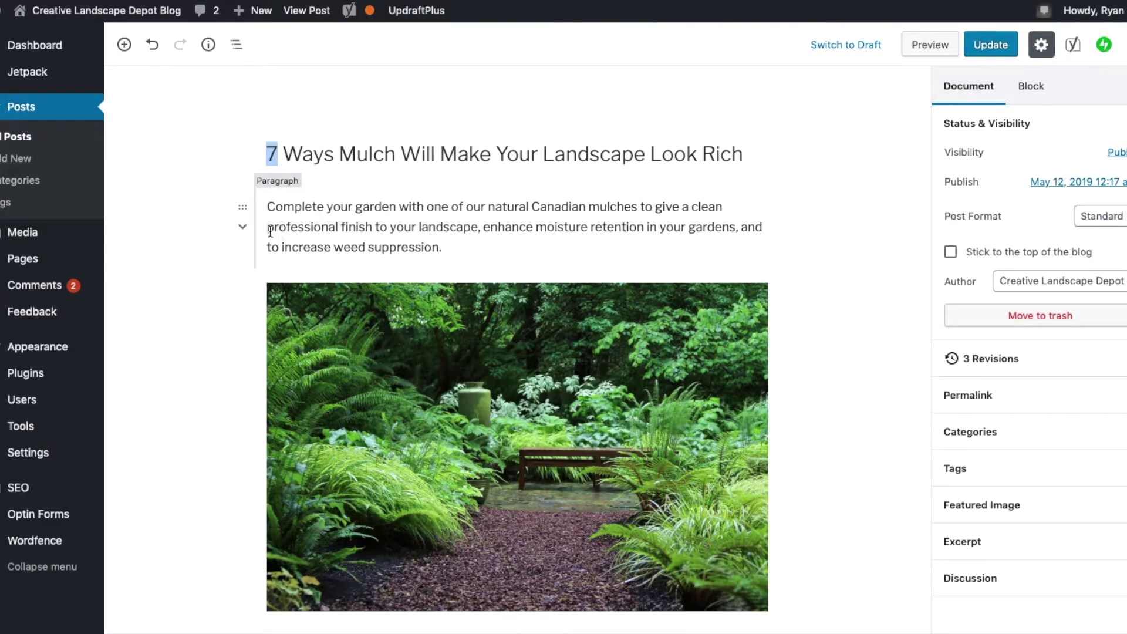
drag(268, 229, 378, 231)
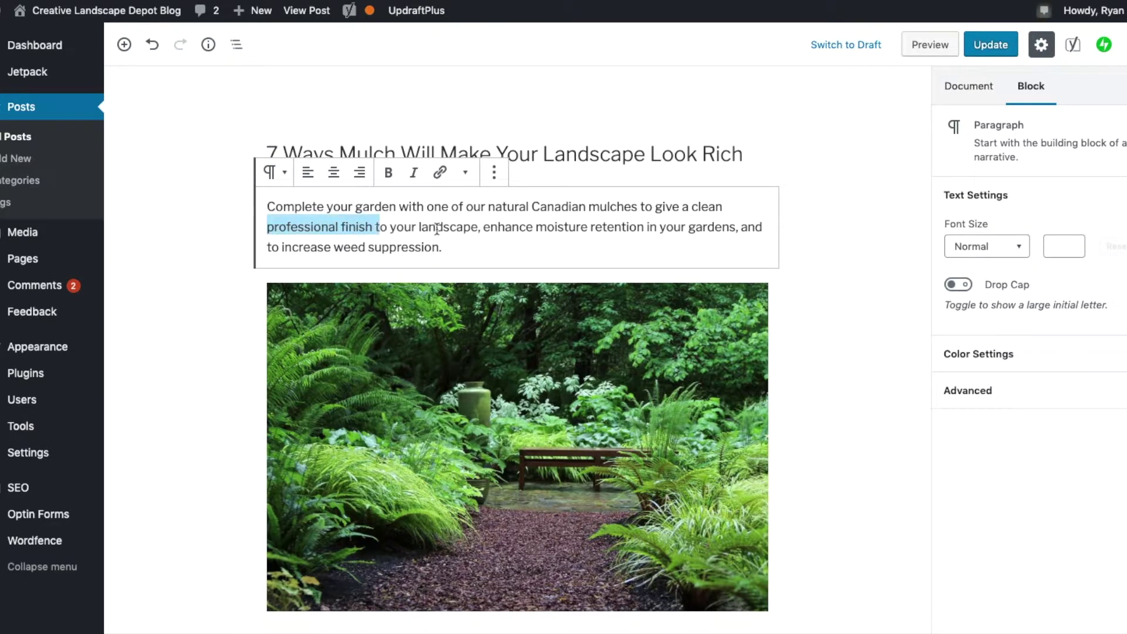
drag(480, 228, 641, 230)
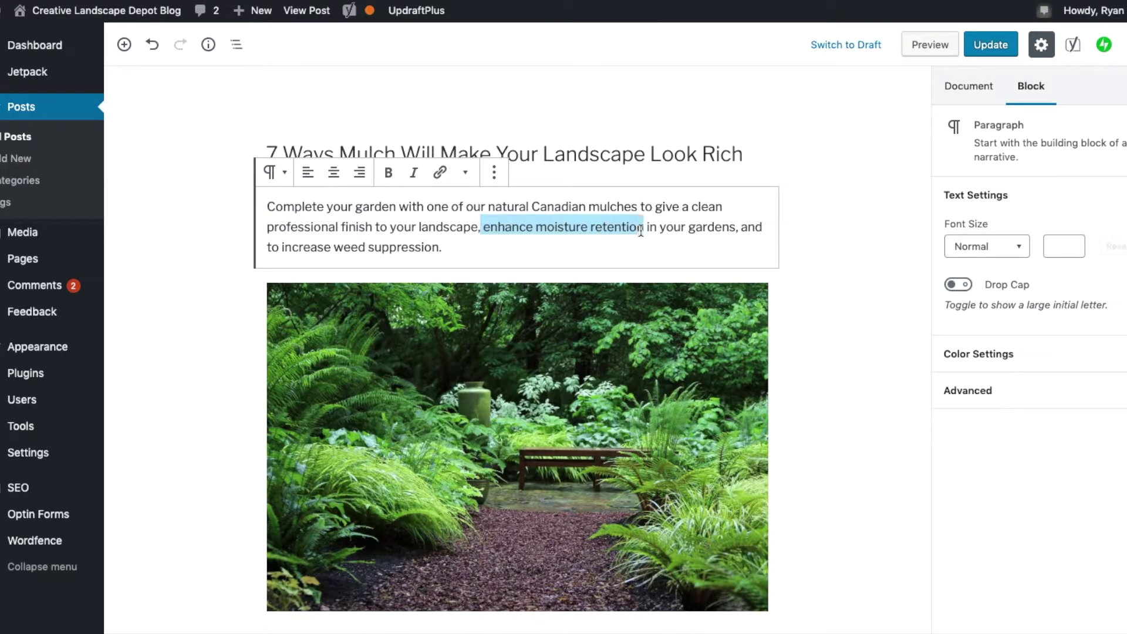
drag(278, 248, 445, 247)
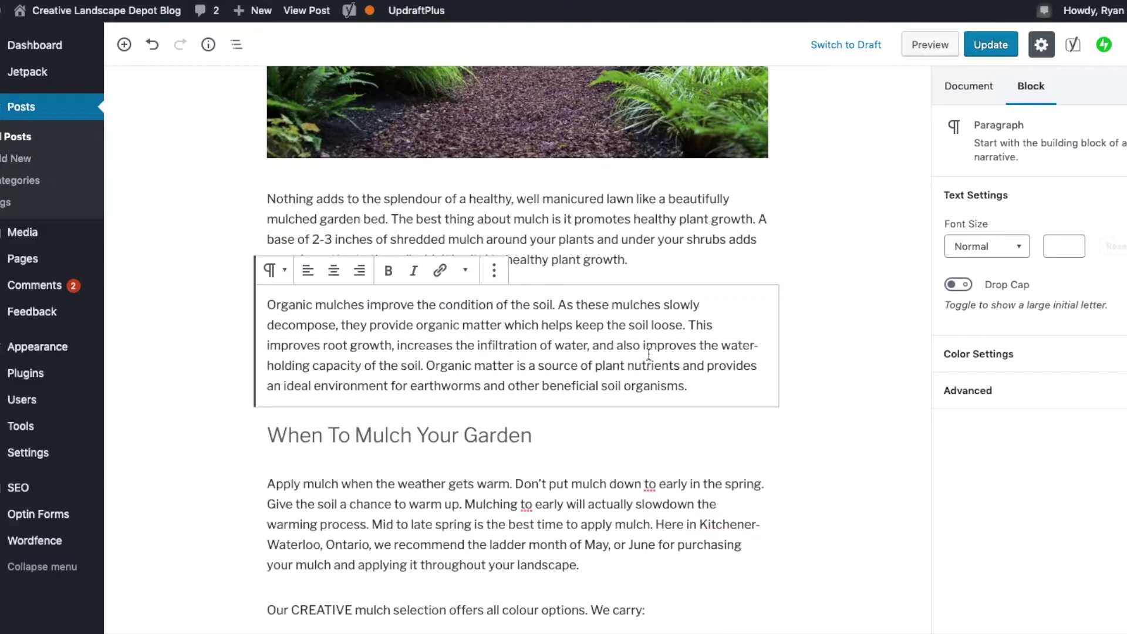
- Break up the long body paragraphs, starting new ones at "Organic matter is a source" and "Mid to late spring"
scroll(506, 330, up, 10)
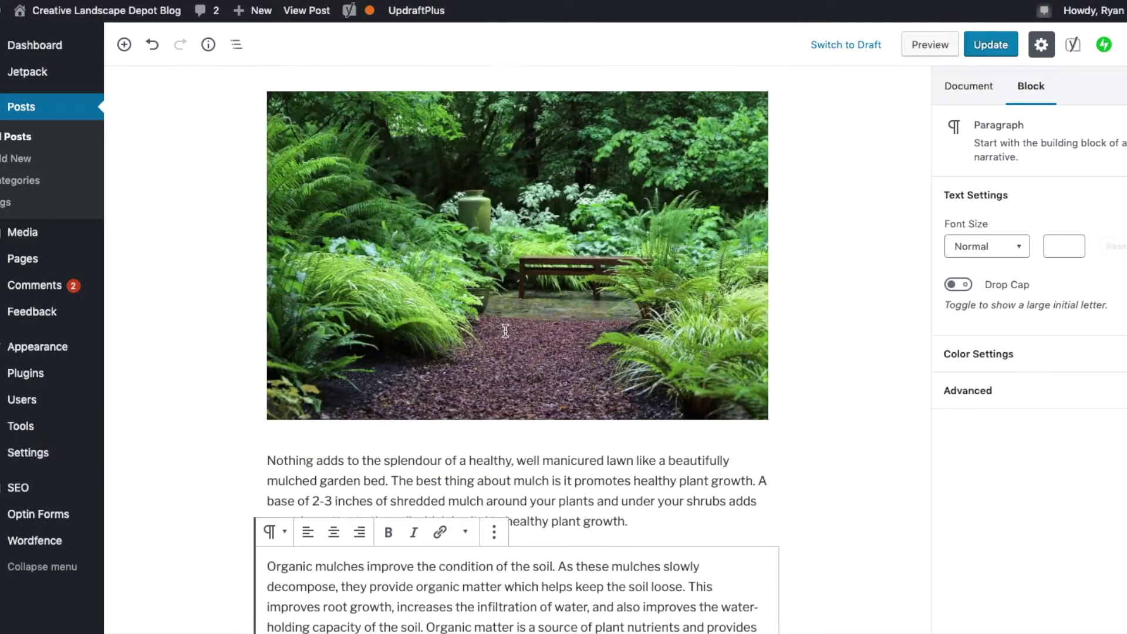
scroll(506, 330, down, 10)
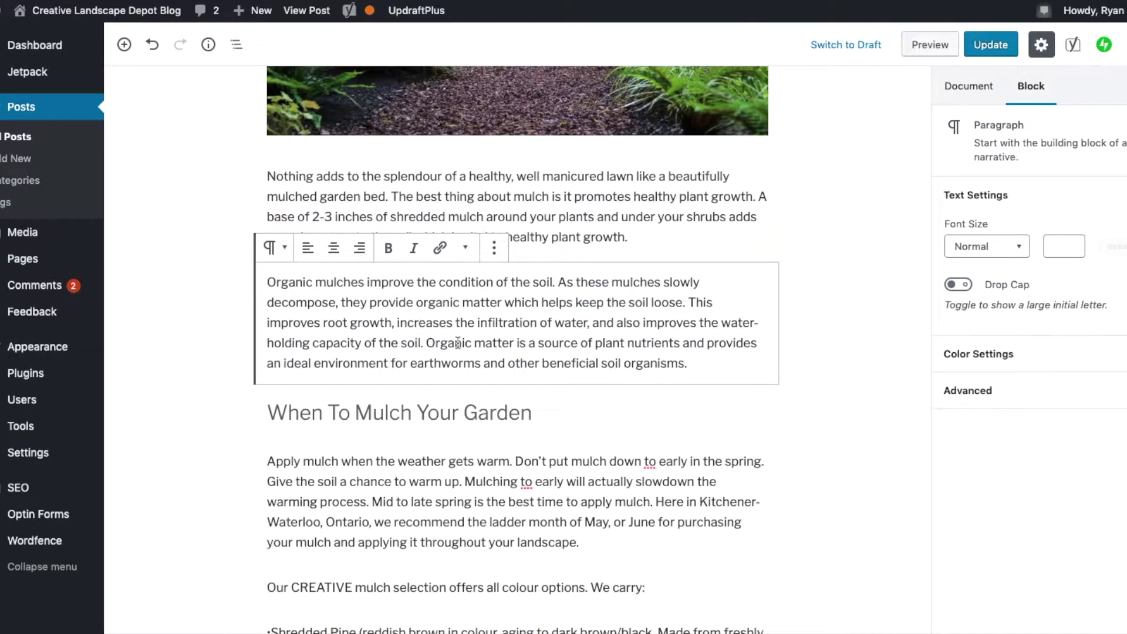
drag(690, 365, 287, 283)
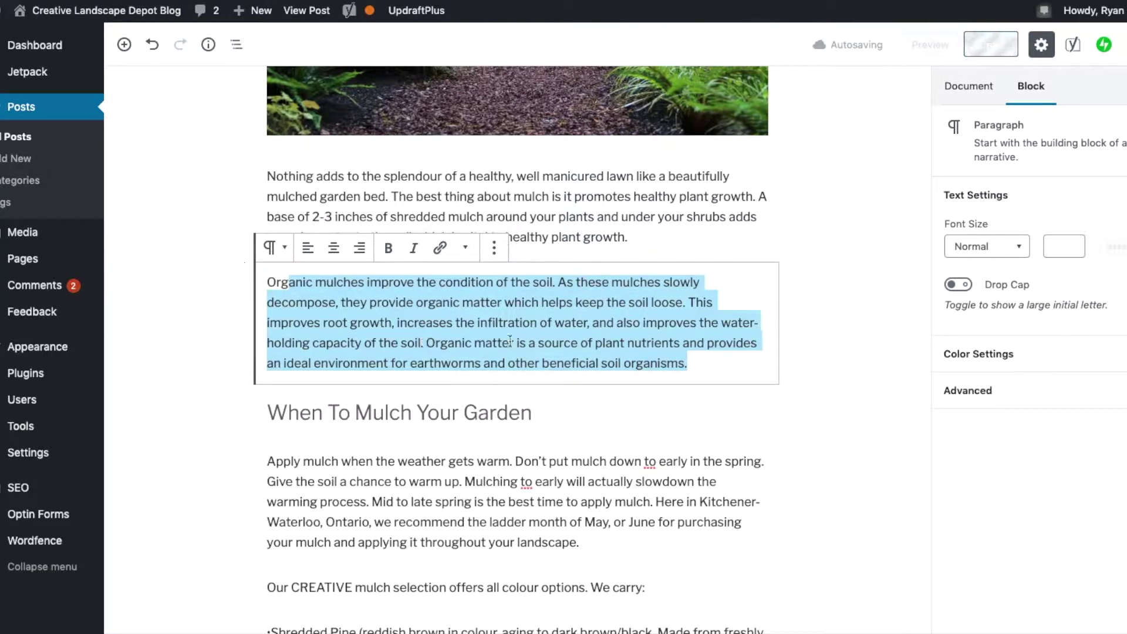
click(424, 344)
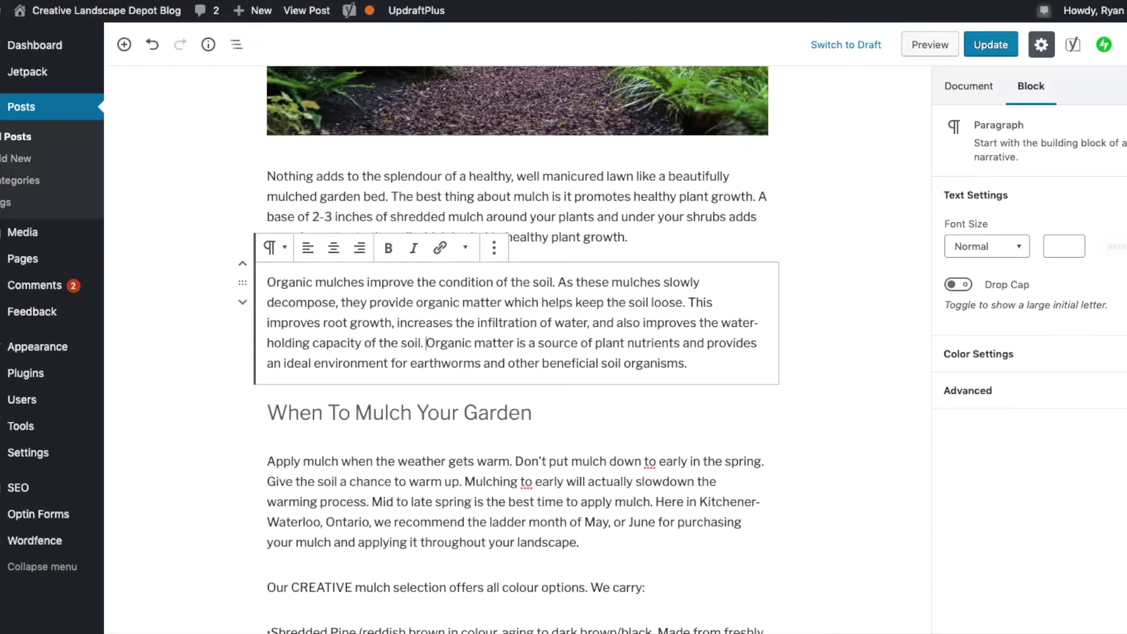
key(Return)
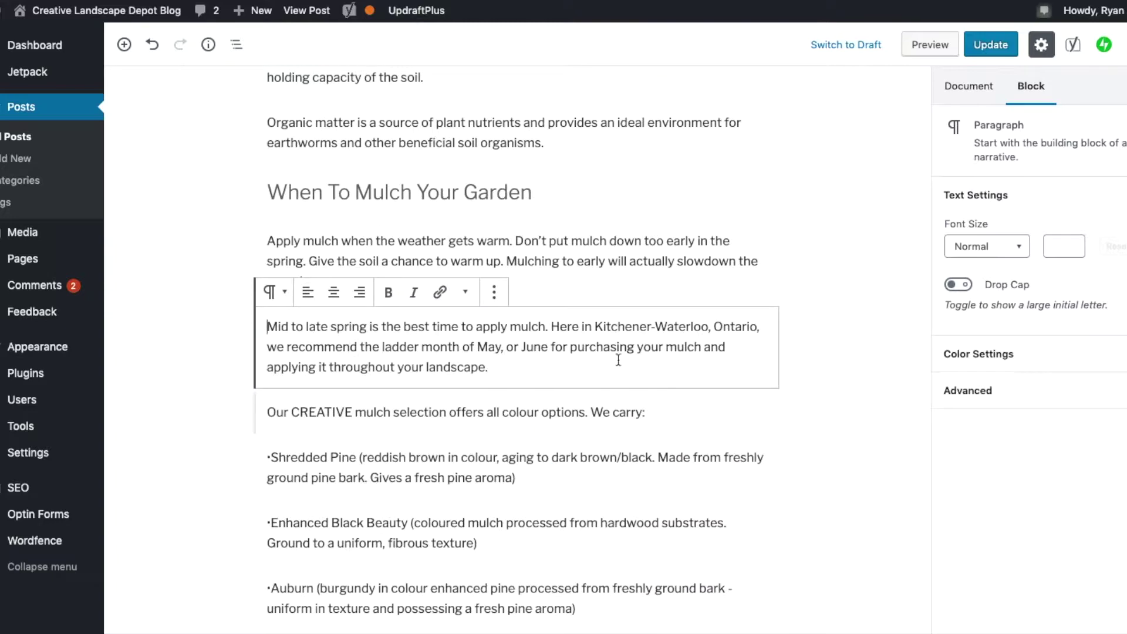
- Select the garden path image below the introduction to show its image settings
scroll(618, 359, up, 8)
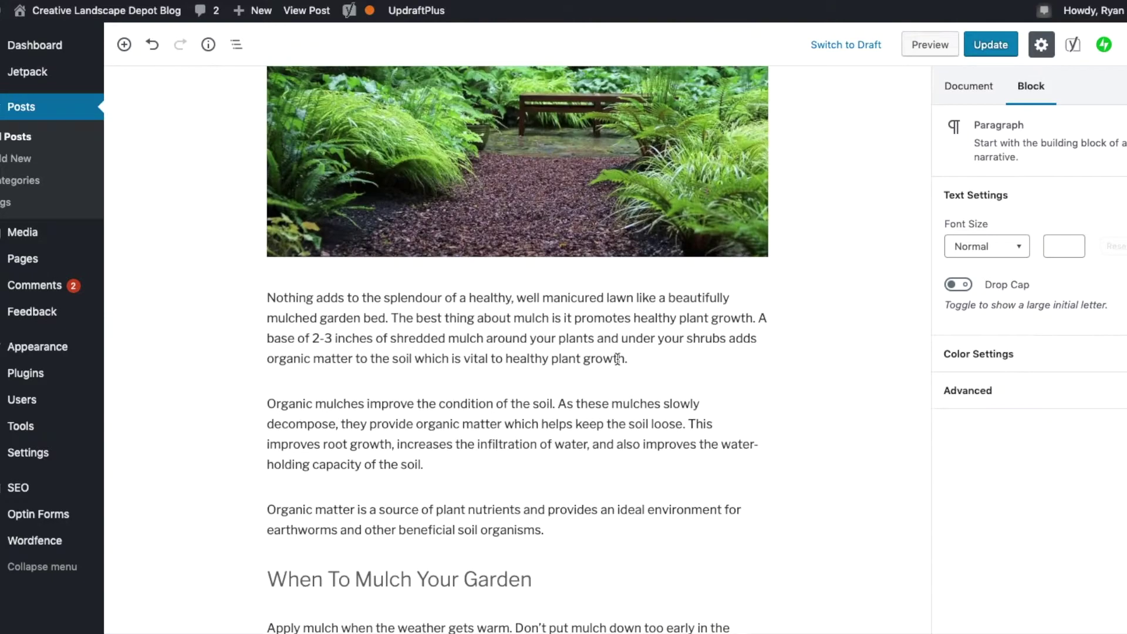
scroll(618, 359, up, 5)
click(634, 406)
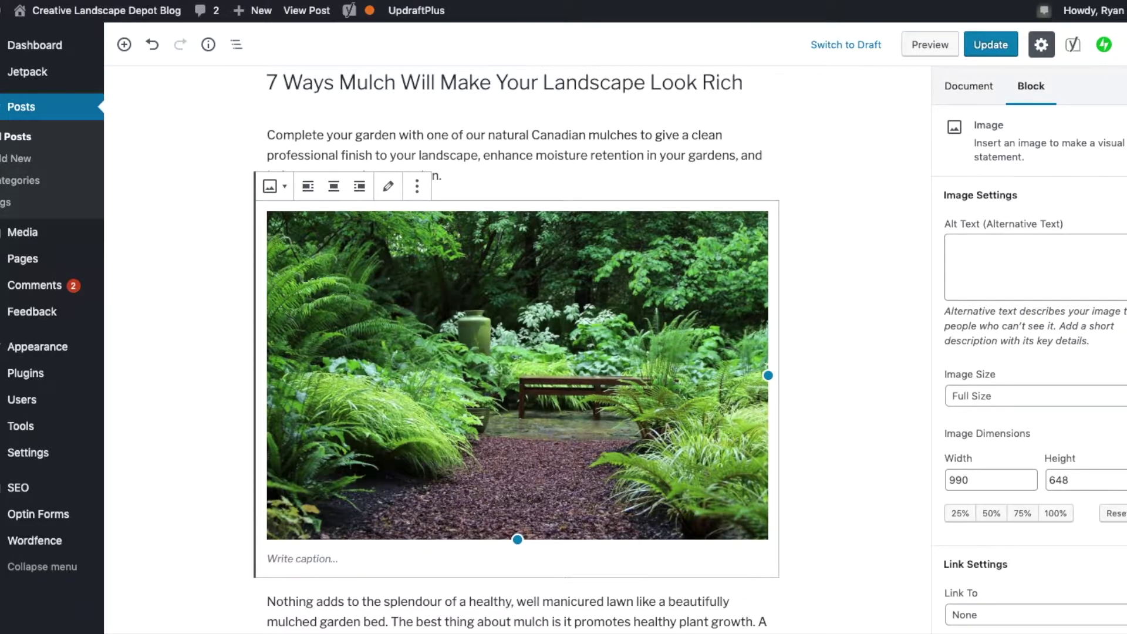
key(super+Tab)
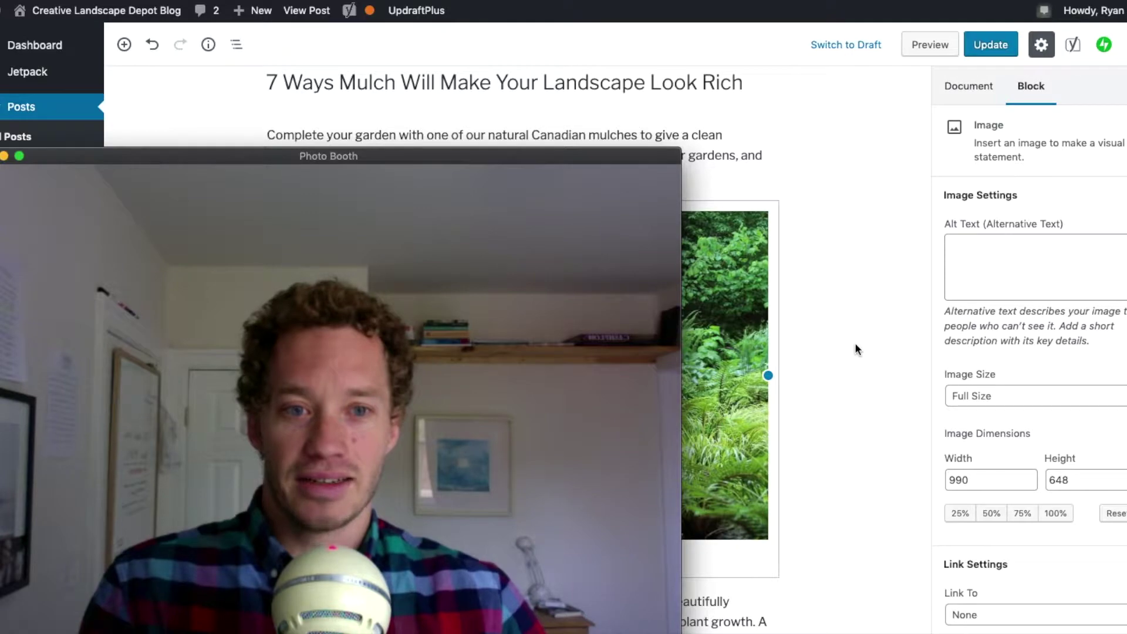
click(876, 303)
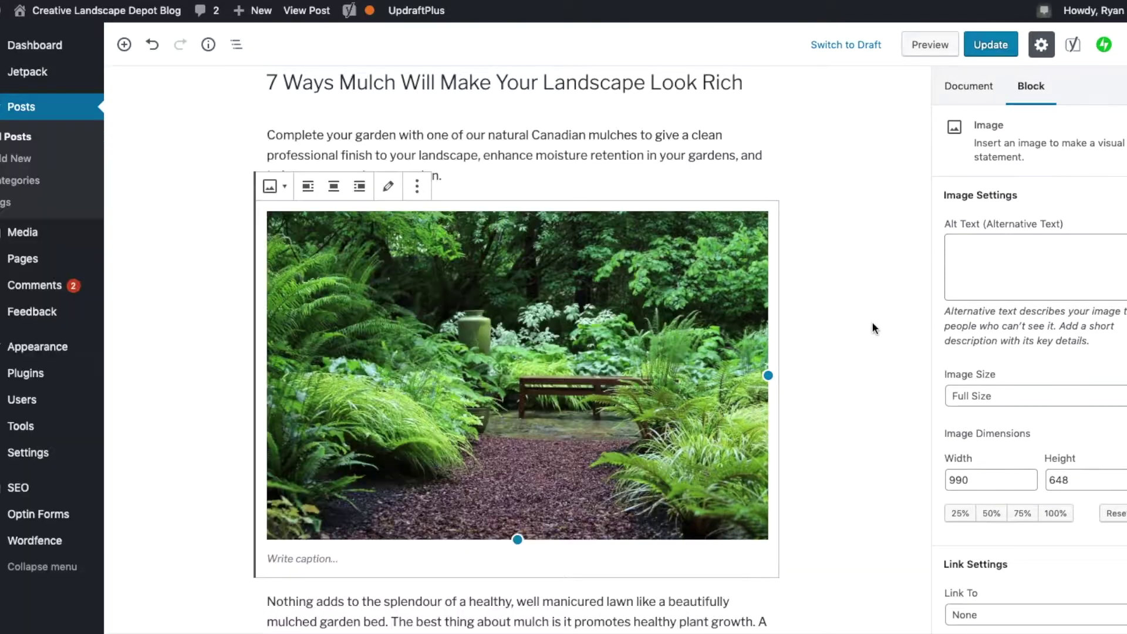
- Review the Yoast analysis results for the focus keyphrase and highlight the image alt attributes feedback
scroll(872, 340, down, 20)
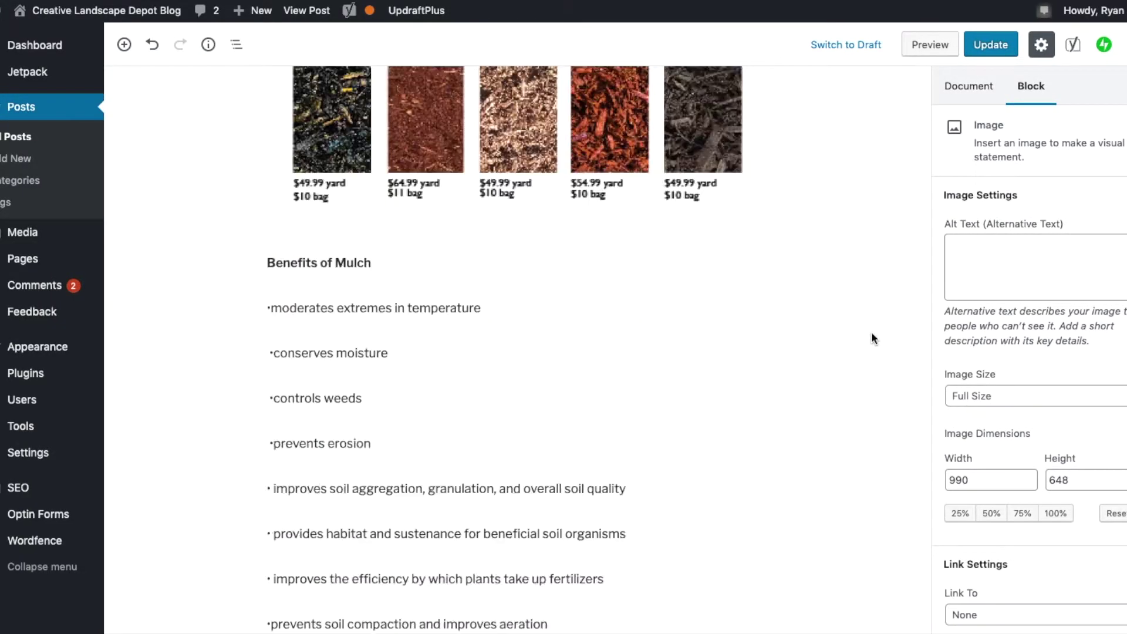
scroll(872, 335, down, 20)
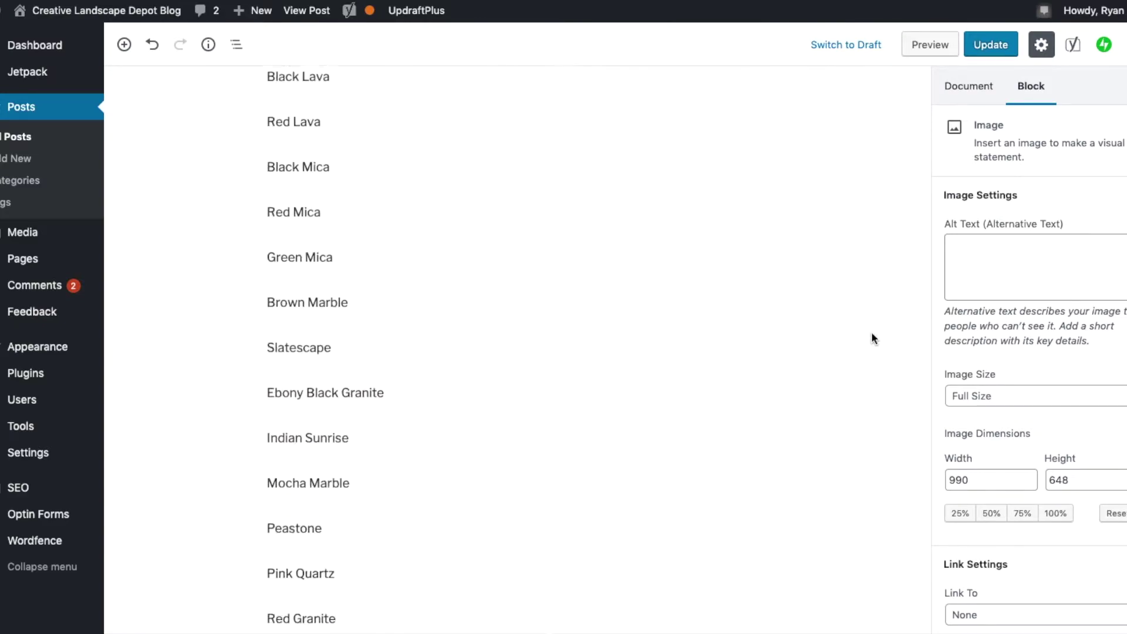
scroll(872, 332, down, 20)
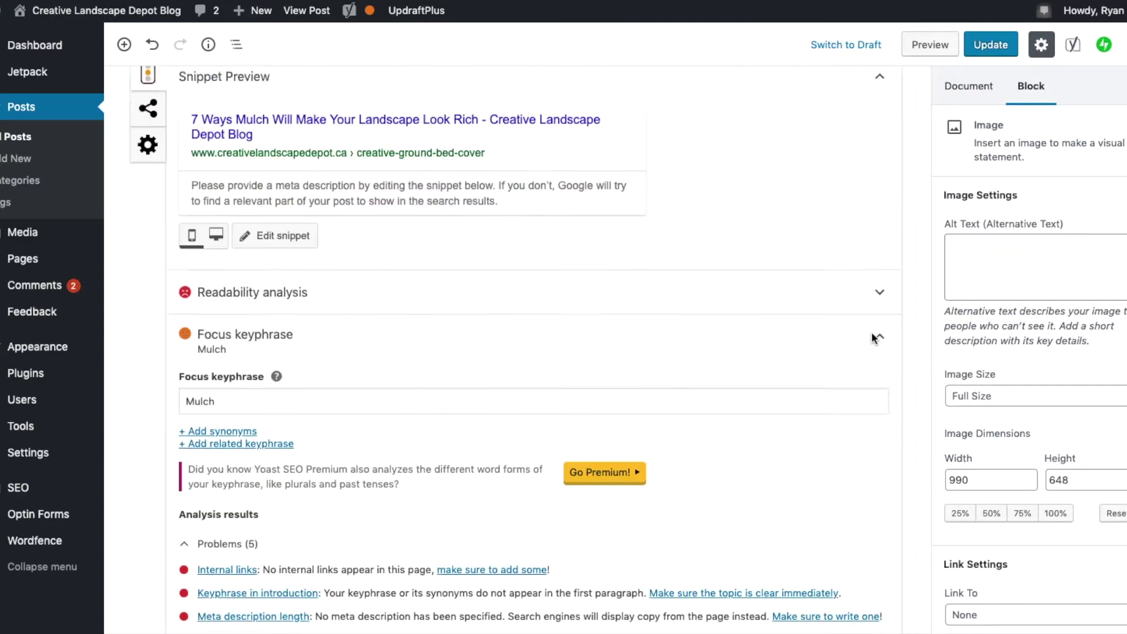
scroll(871, 338, down, 3)
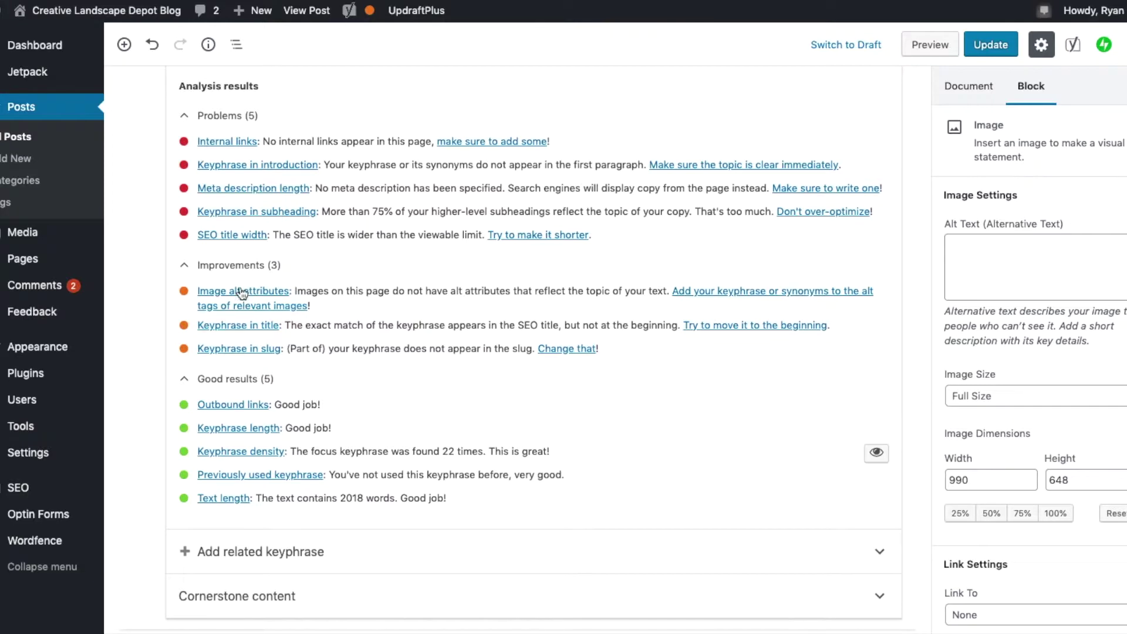
drag(307, 292, 655, 292)
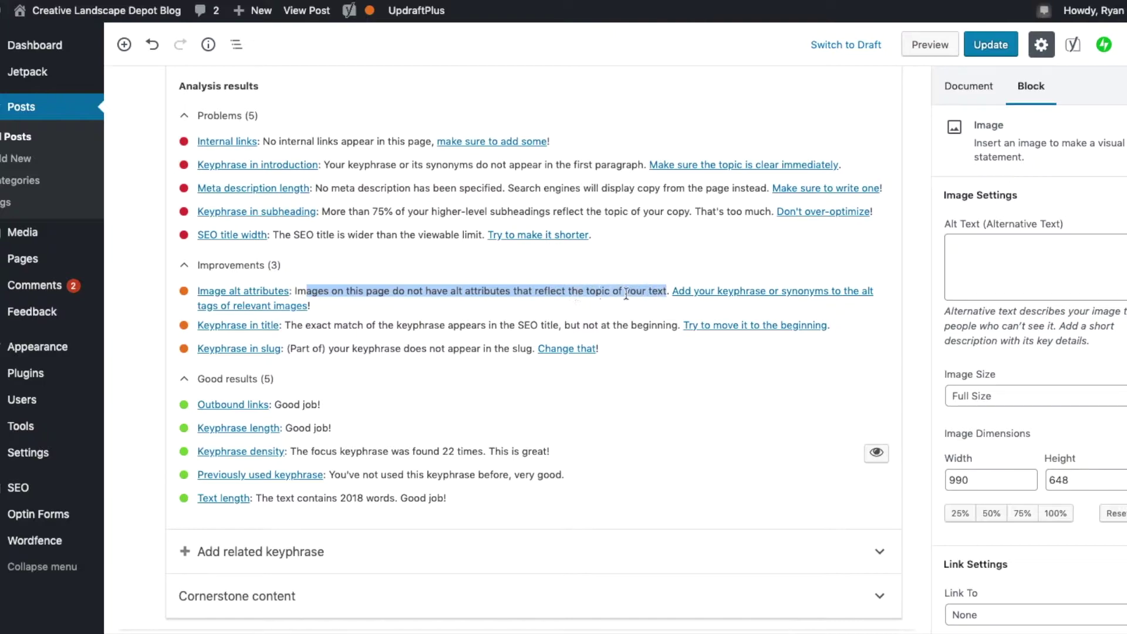
- Set the garden image's alt text to "Mulch adds moisture to your garden and enriches the soil"
scroll(569, 289, up, 20)
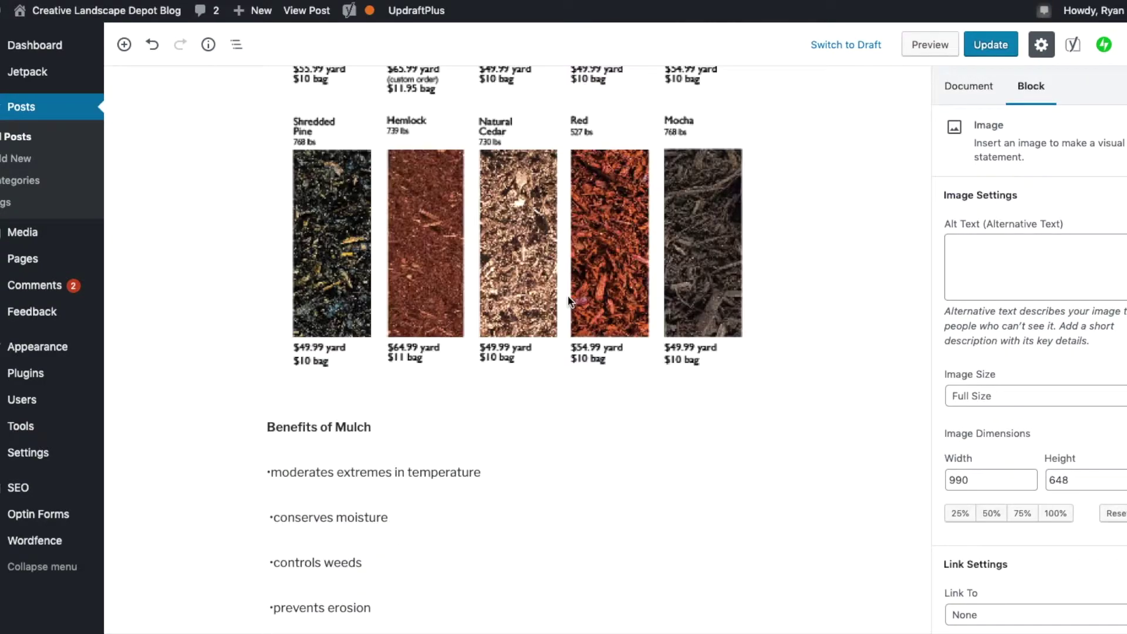
scroll(566, 302, up, 15)
scroll(566, 302, down, 1)
scroll(530, 189, up, 1)
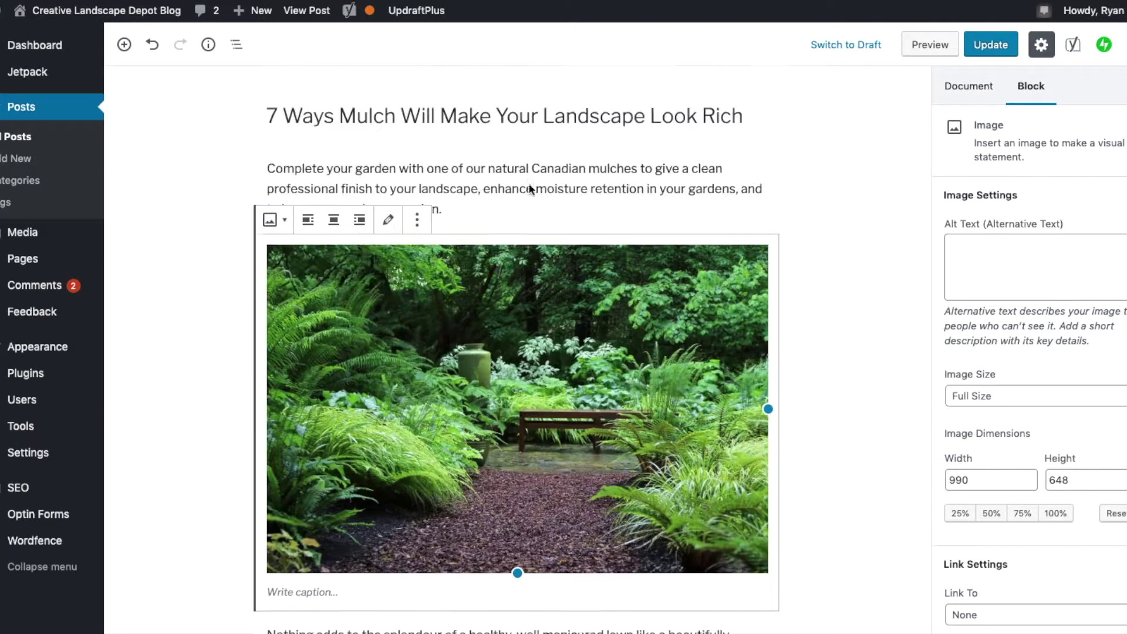
scroll(531, 189, down, 2)
click(1020, 263)
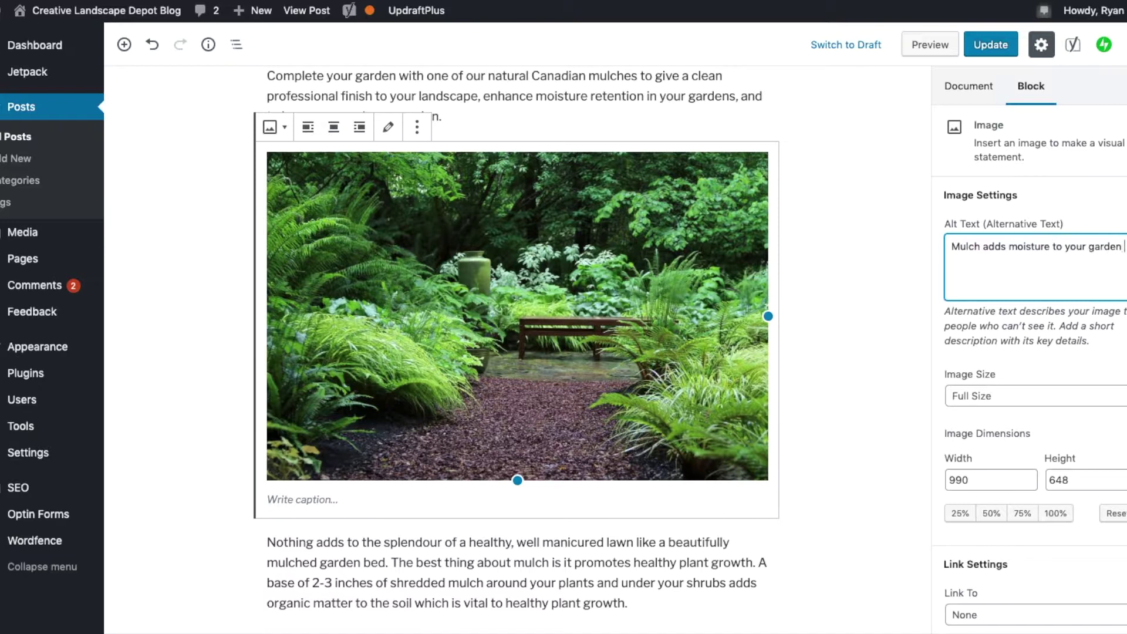
text(and enriches the soil)
drag(1051, 260, 947, 242)
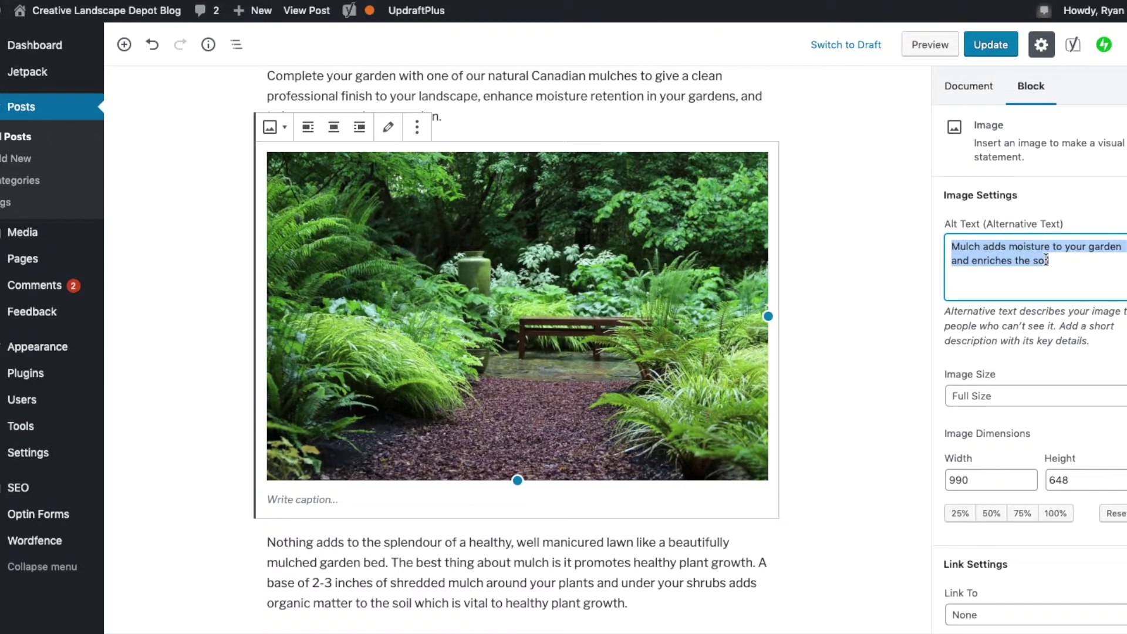
click(883, 329)
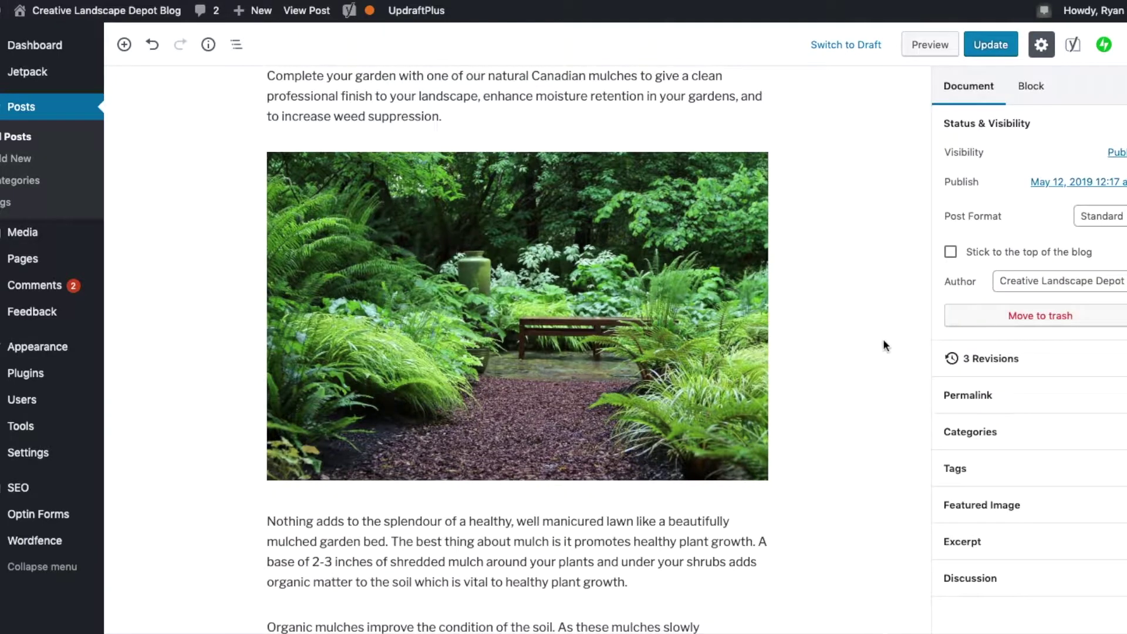
- Set the mulch price chart image's alt text to "Mulch for sale at our depot and pricing when you buy in bulk"
scroll(529, 469, down, 6)
scroll(529, 420, down, 20)
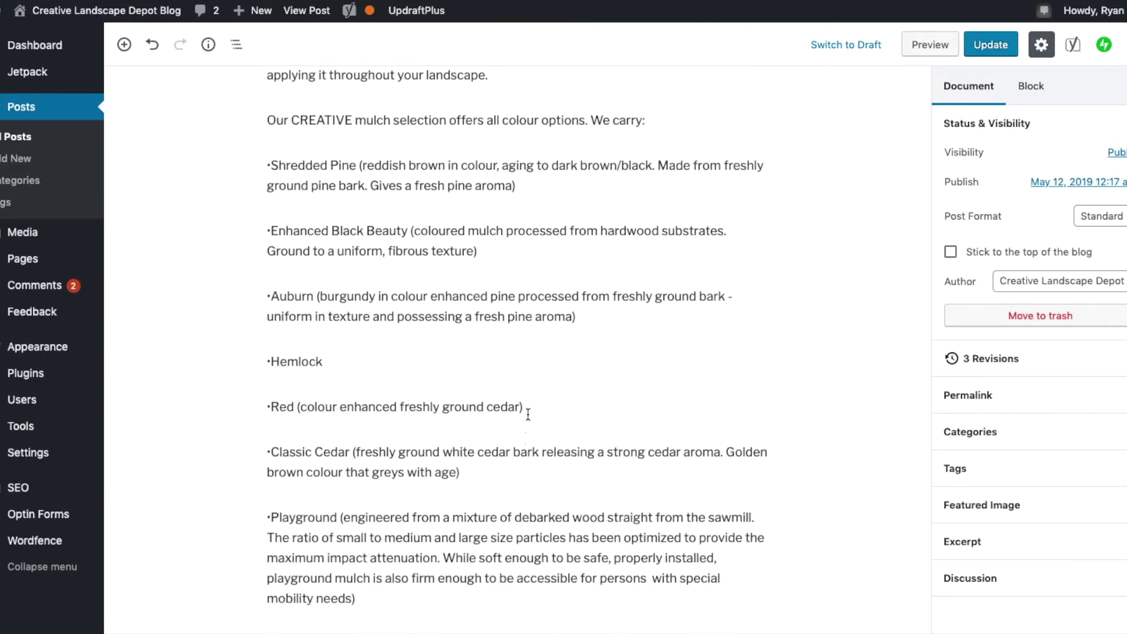
scroll(528, 414, down, 7)
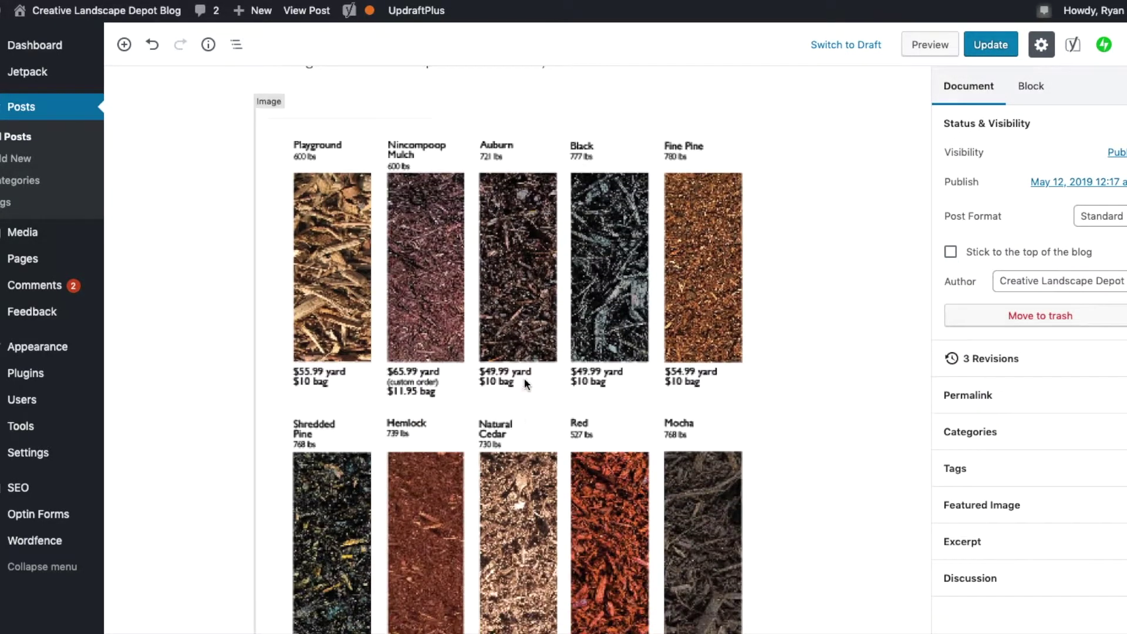
click(531, 336)
scroll(629, 334, down, 3)
scroll(632, 334, up, 2)
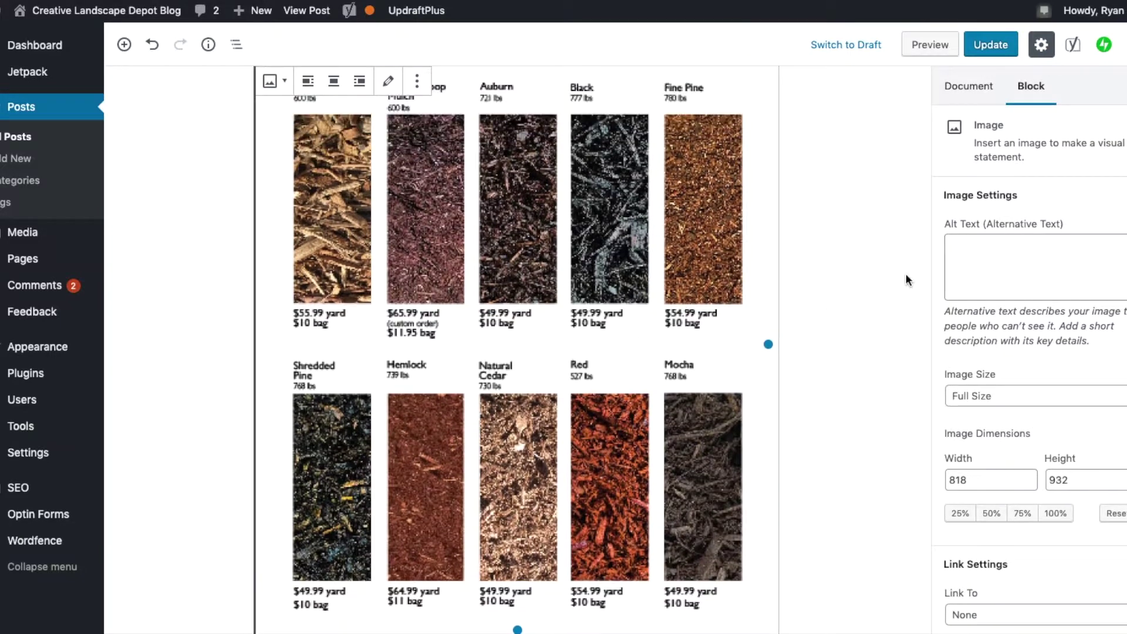
click(1029, 258)
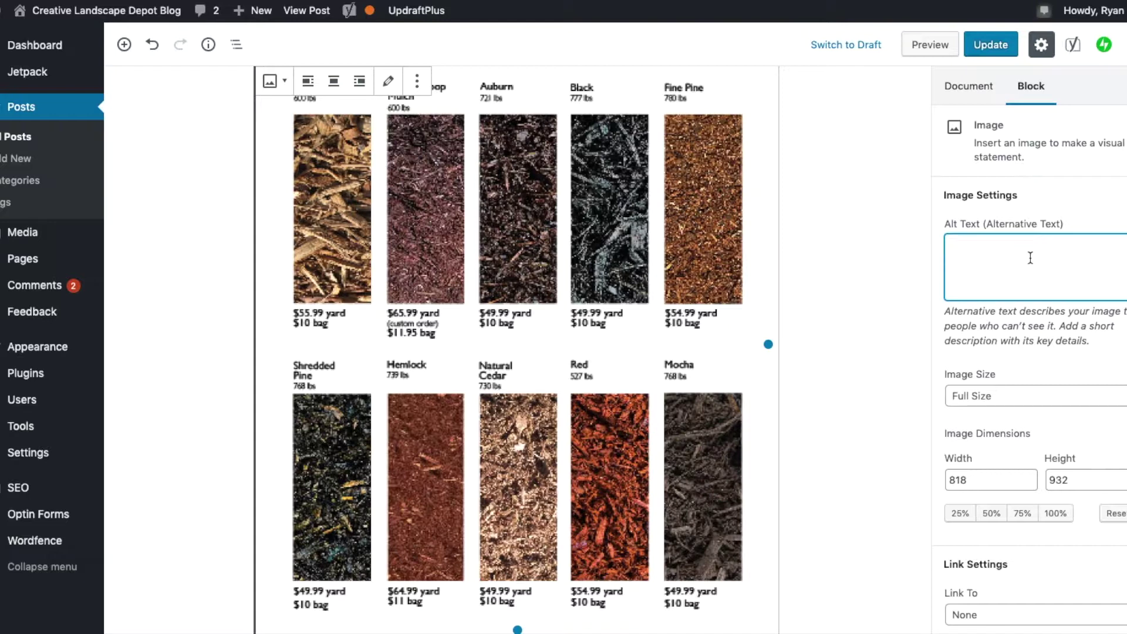
text(Mulch for sale at our depot and)
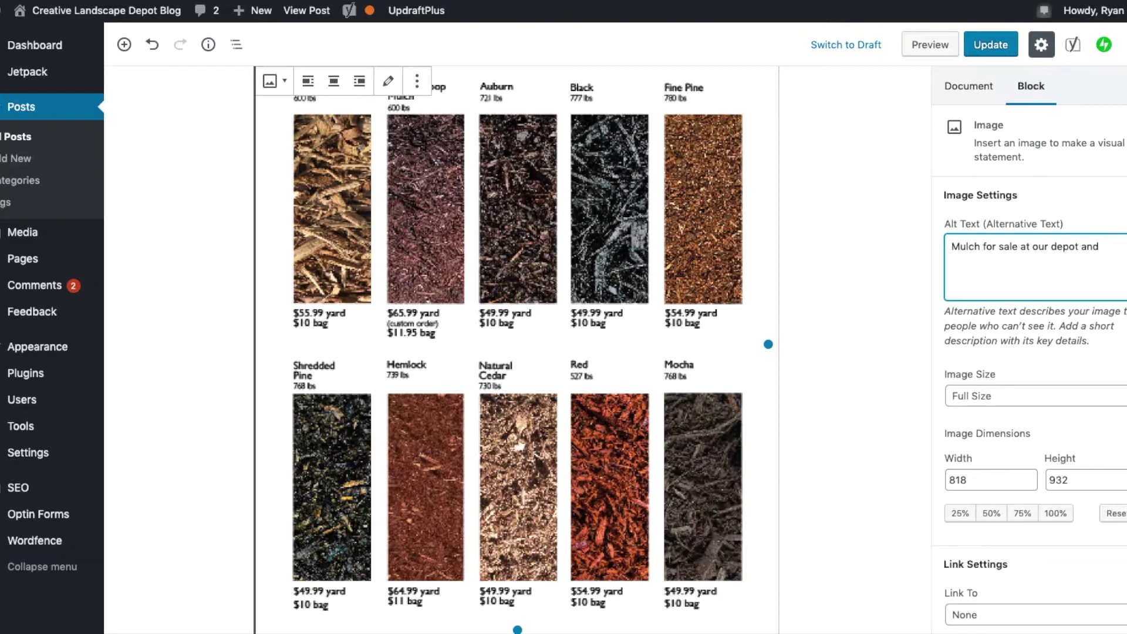
text(cing when you buy in bulk)
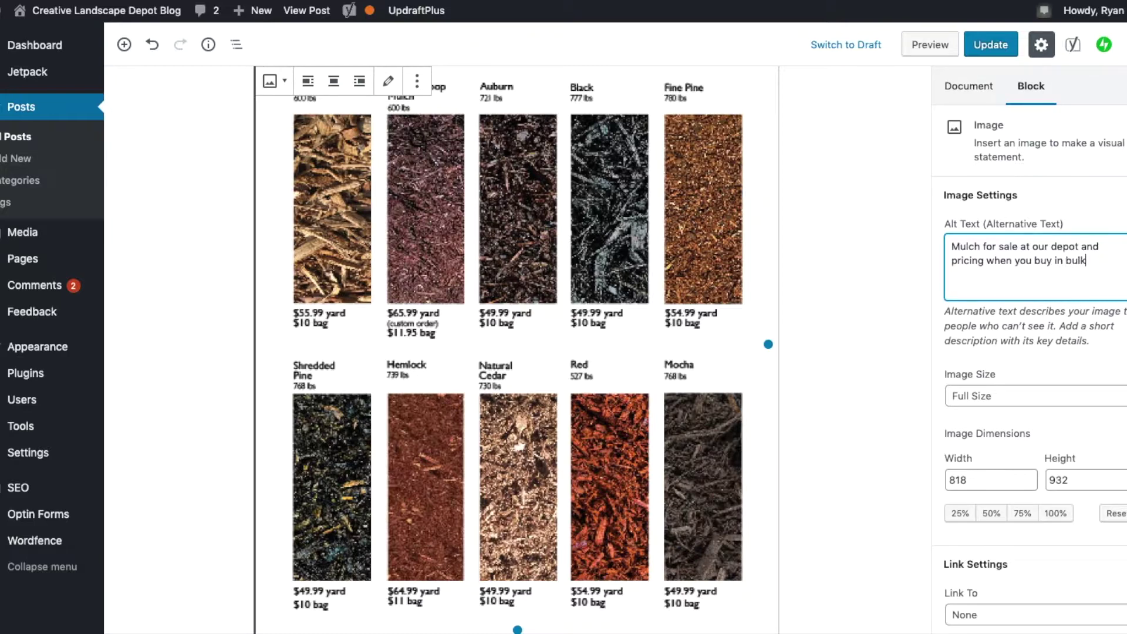
click(861, 358)
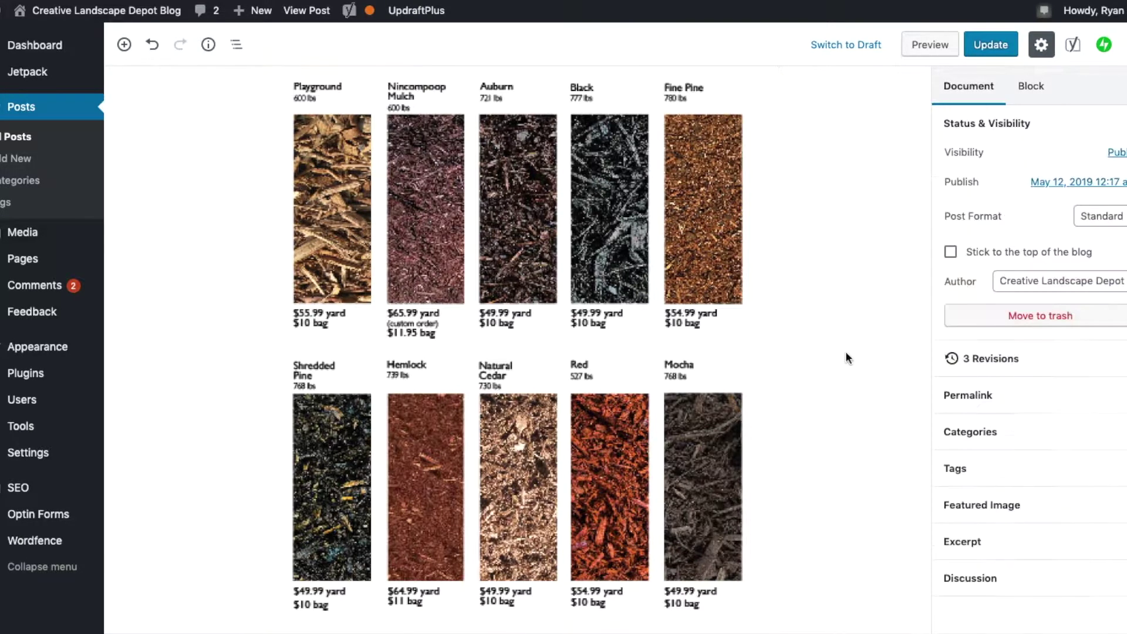
- Recheck the Yoast problems and improvements, including image alt attributes, and return to the post title
scroll(669, 341, down, 15)
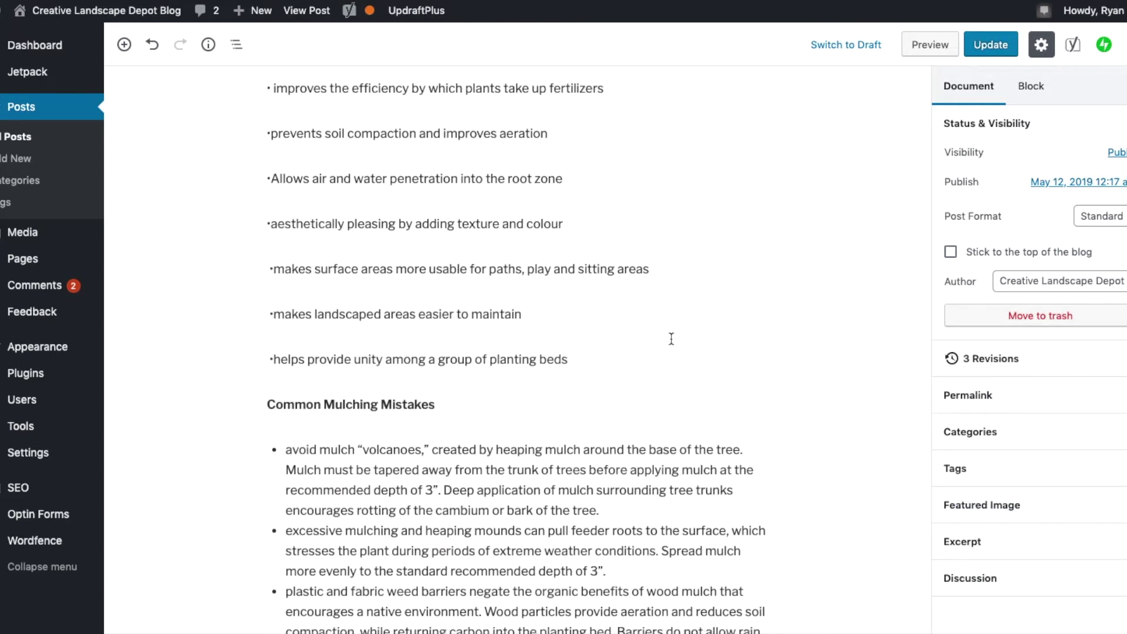
scroll(667, 341, down, 20)
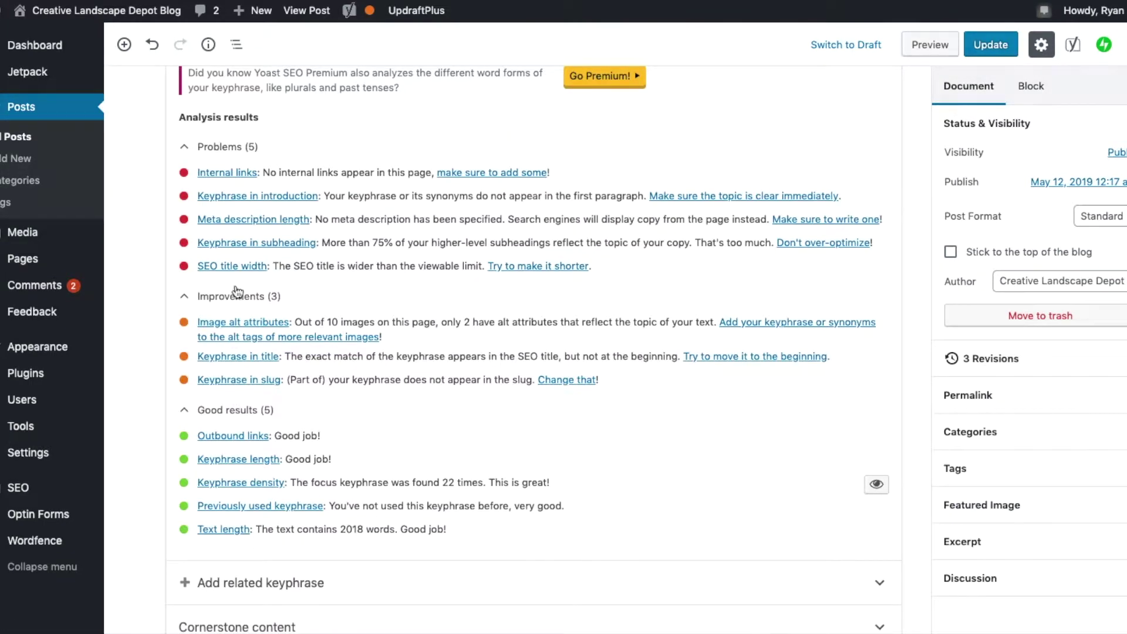
scroll(237, 164, down, 1)
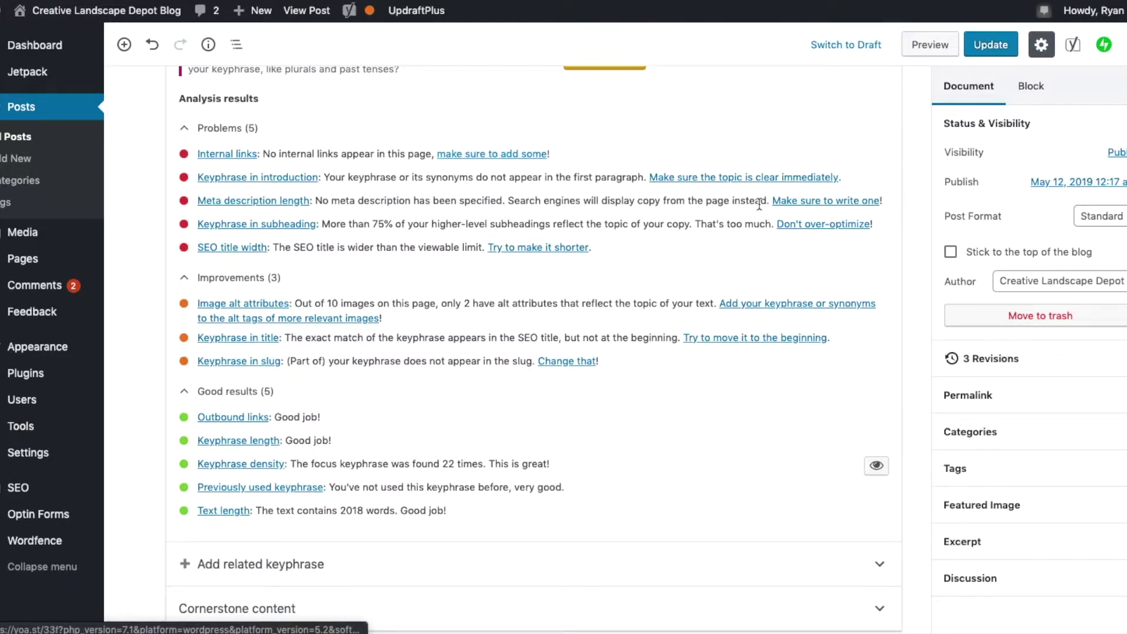
scroll(715, 185, up, 15)
scroll(714, 184, up, 20)
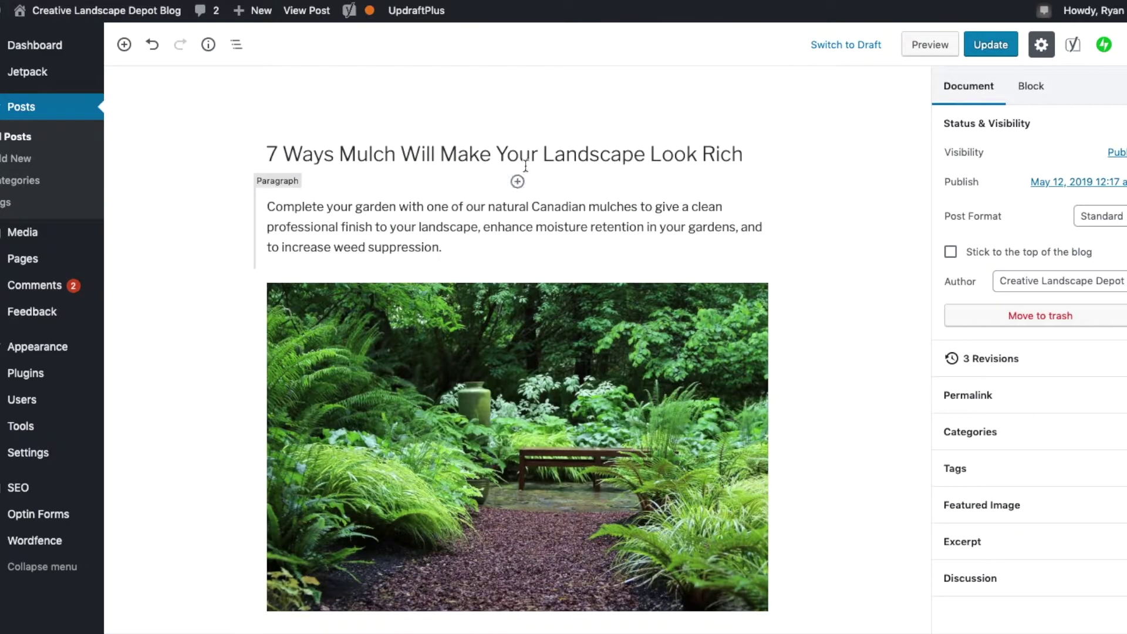
- Open the Mulch article on Wikipedia and copy its opening paragraph defining mulch
key(super+Tab)
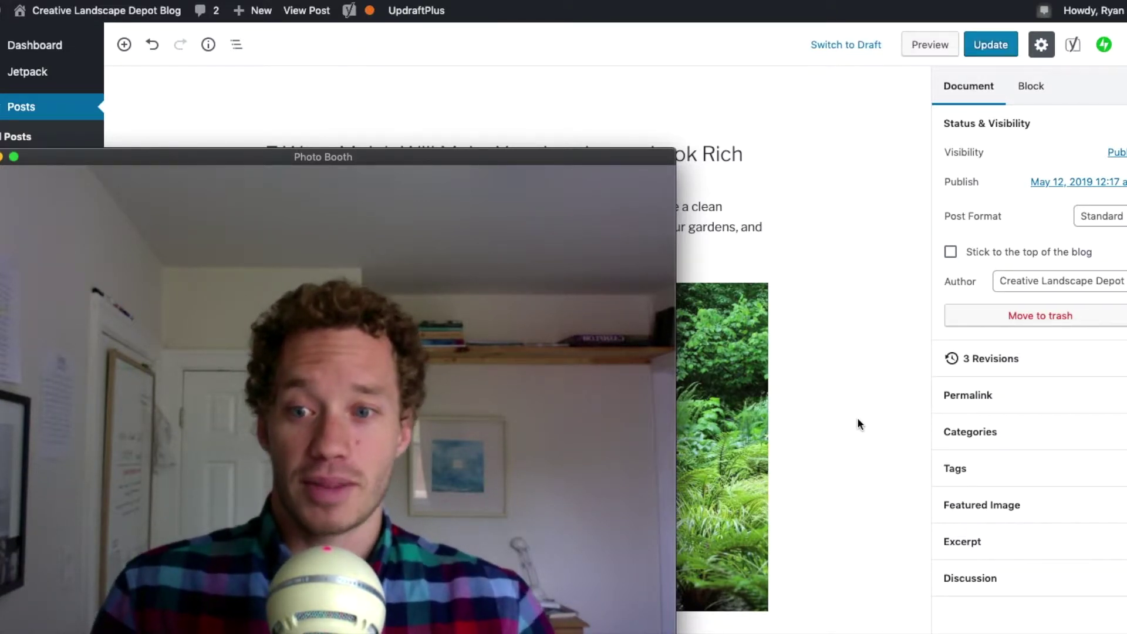
key(super+Tab)
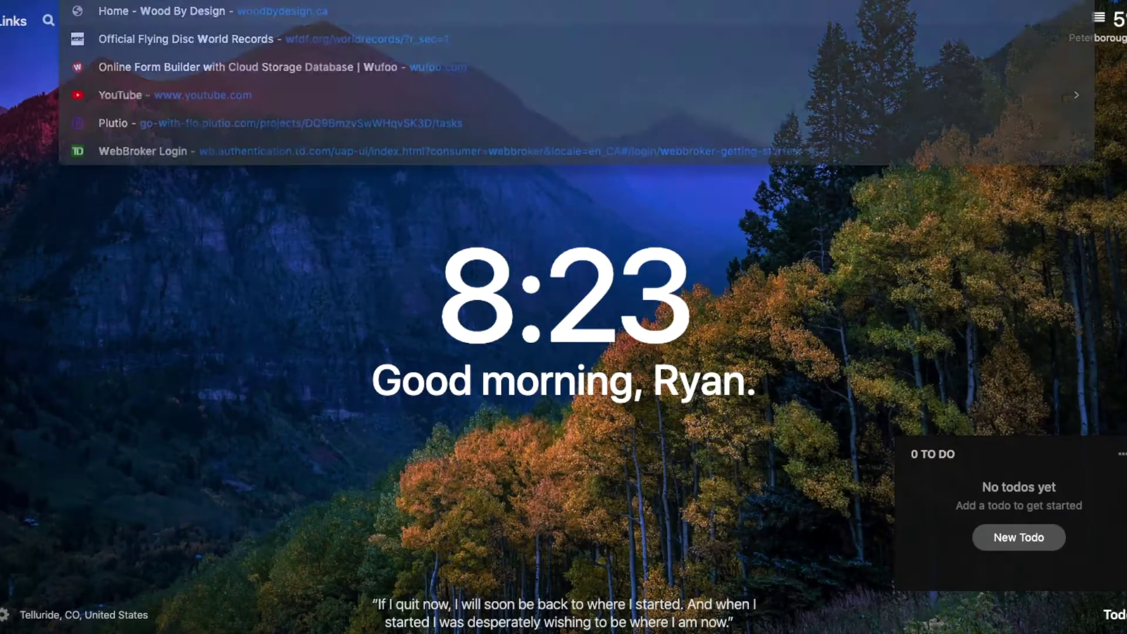
text(wikipedia)
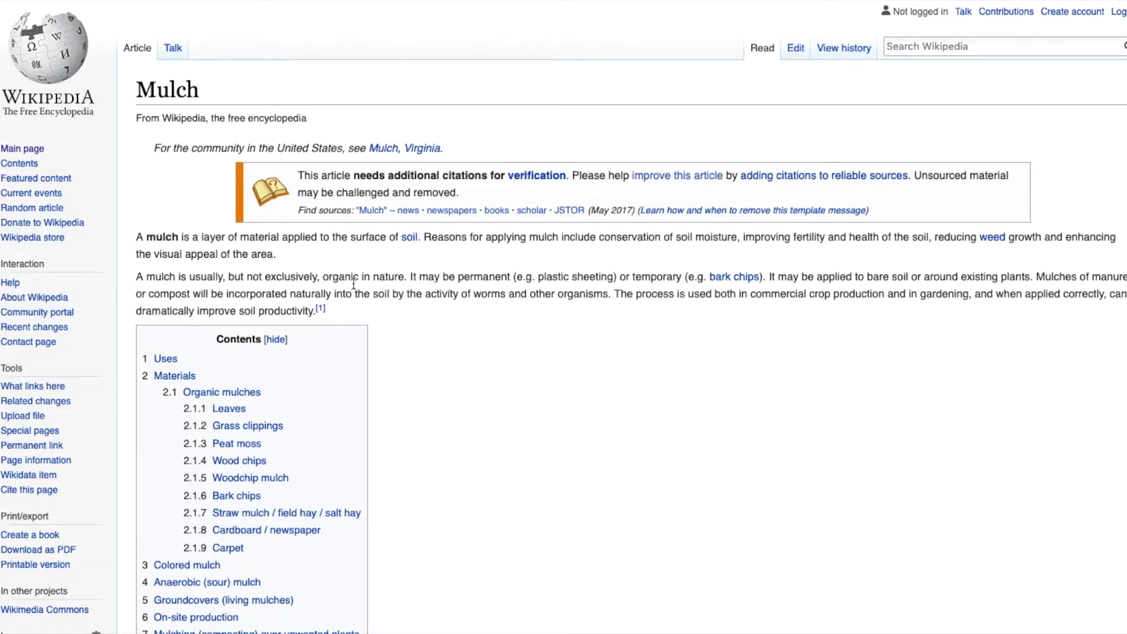
drag(148, 236, 354, 300)
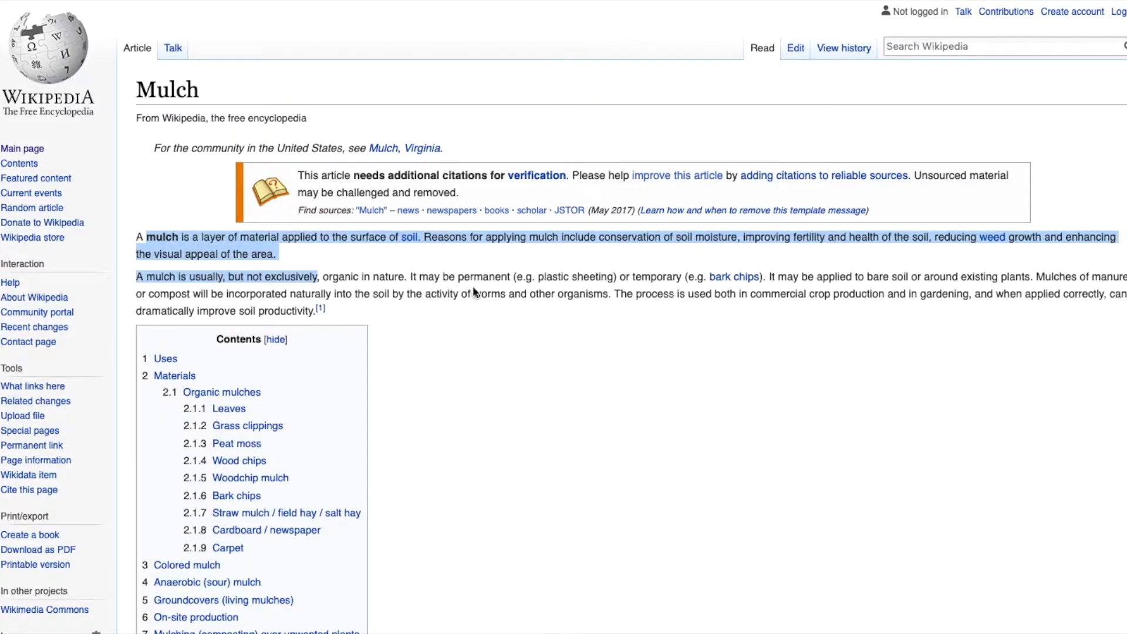
drag(137, 236, 277, 253)
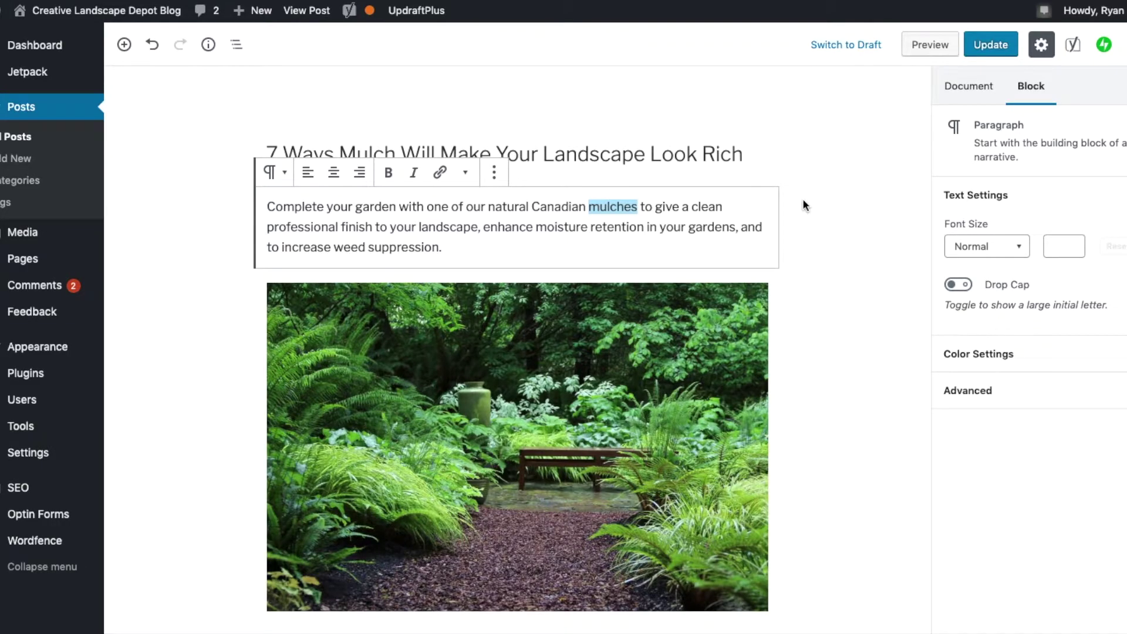
- Paste the copied mulch definition into a new paragraph directly below the post title and convert it to a Quote block
click(803, 203)
click(757, 161)
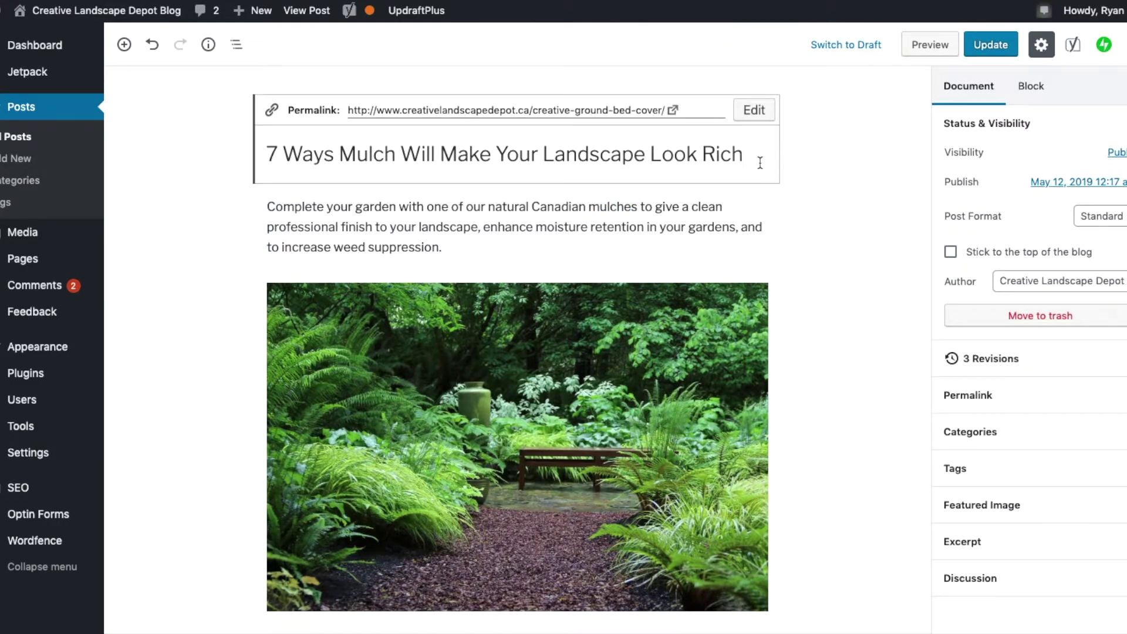
key(Return)
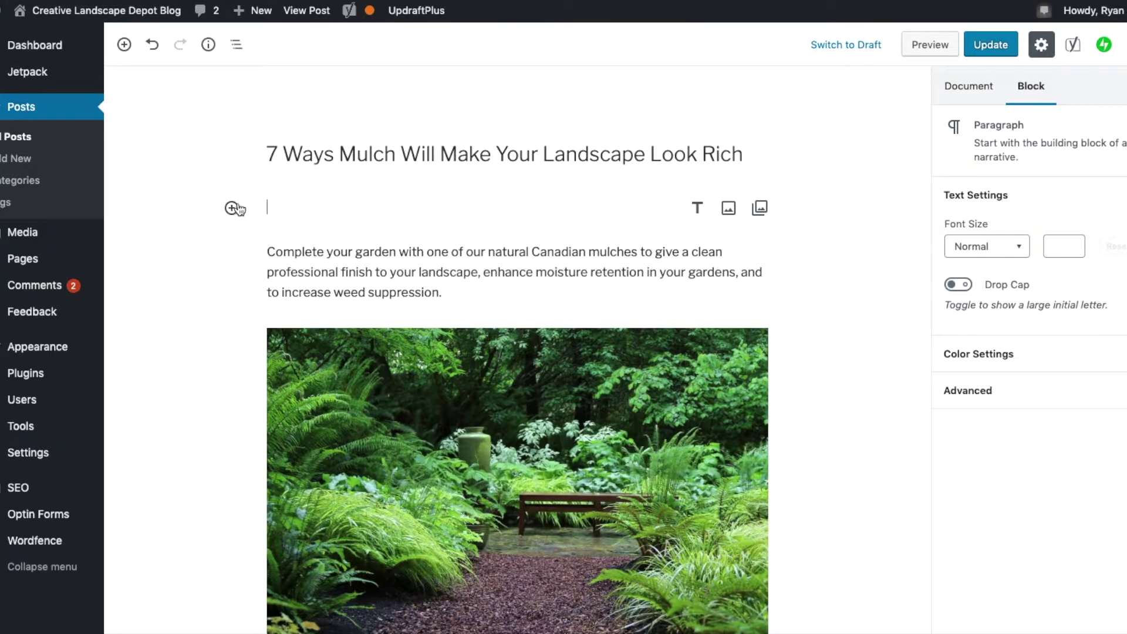
text(A mulch is a layer of material applied to the surface of soil. Reasons for applying mulch include conservation of soil moisture, improving fertility and health of the soil, reducing weed growth and enhancing the visual appeal of the area.)
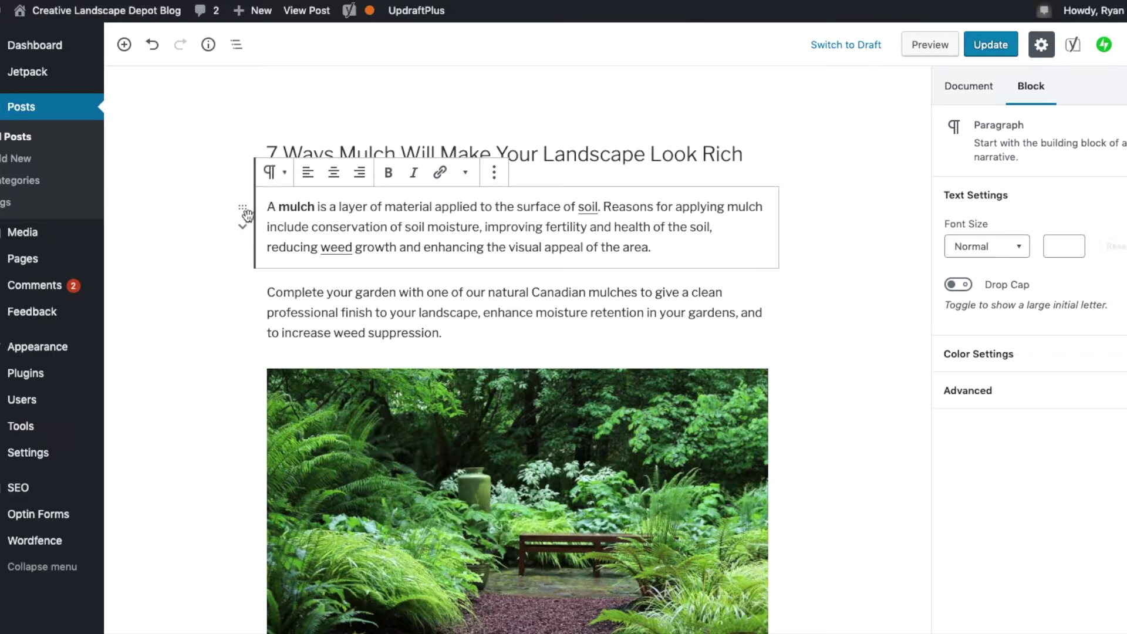
click(276, 176)
click(432, 253)
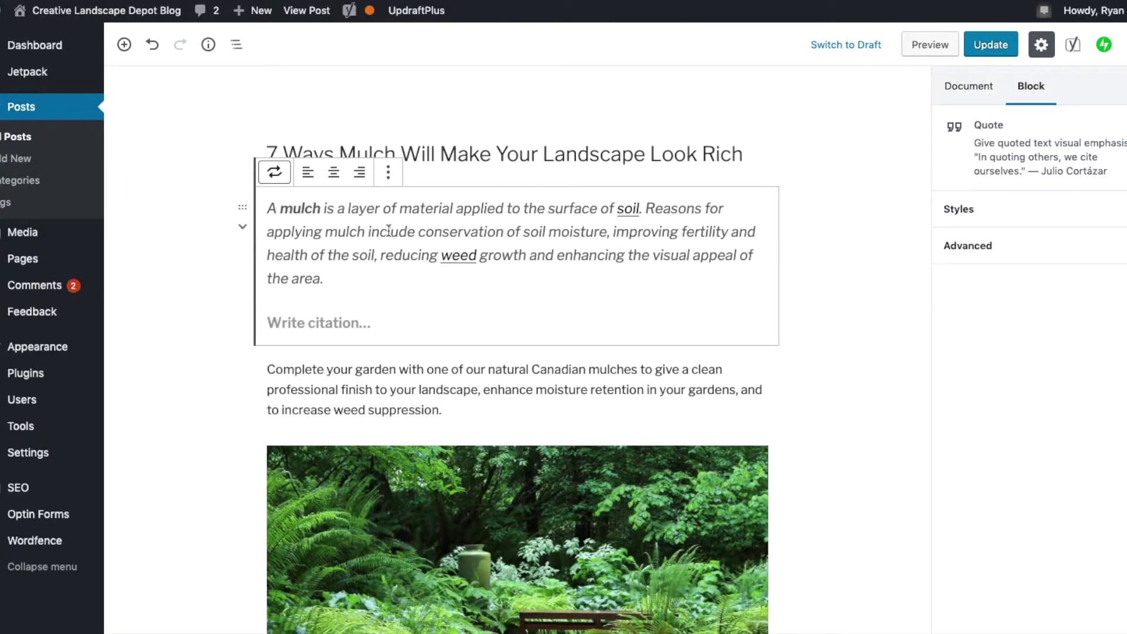
- Add the citation "Wikipedia" to the quote and link it to en.wikipedia.org/wiki/Mulch, opening in a new tab
click(301, 324)
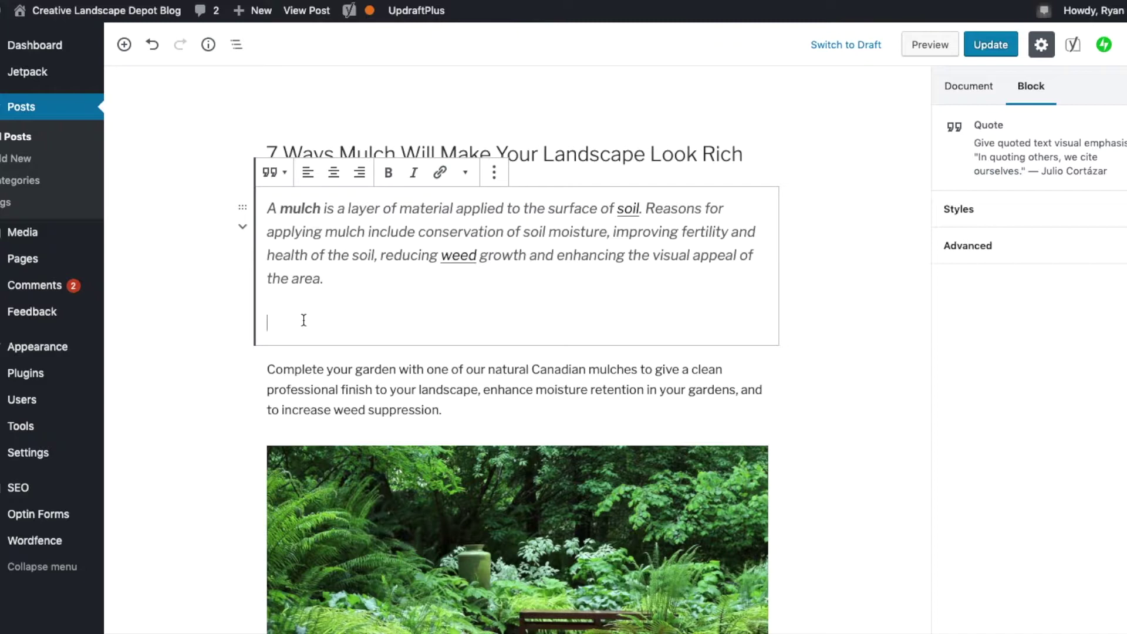
text(Wikipedia)
key(shift+Home)
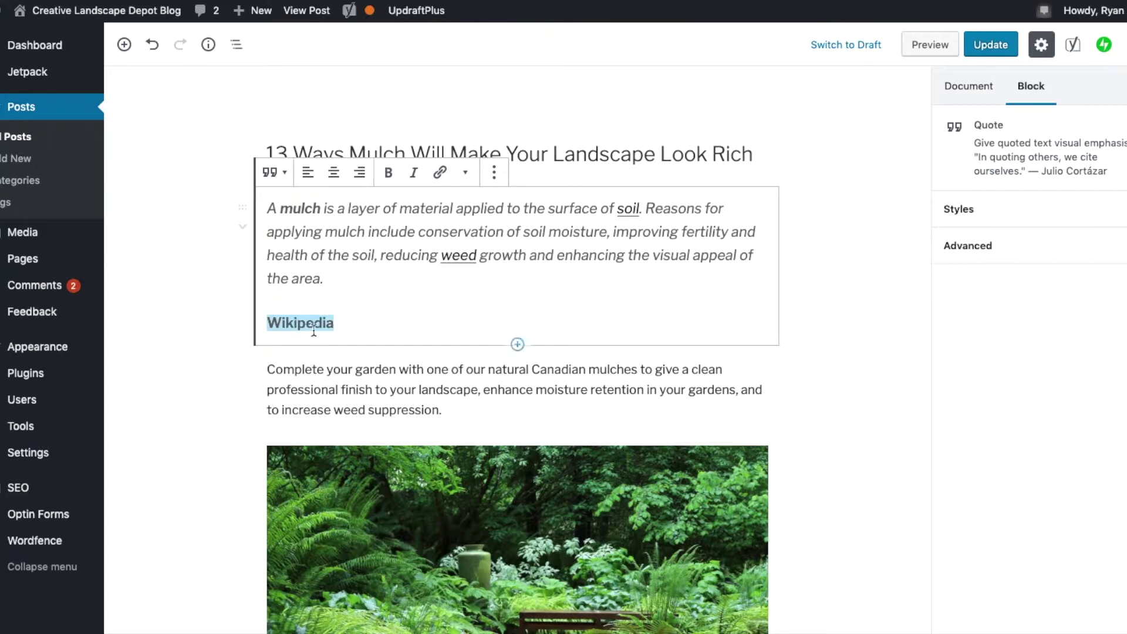
key(ctrl+v)
click(393, 352)
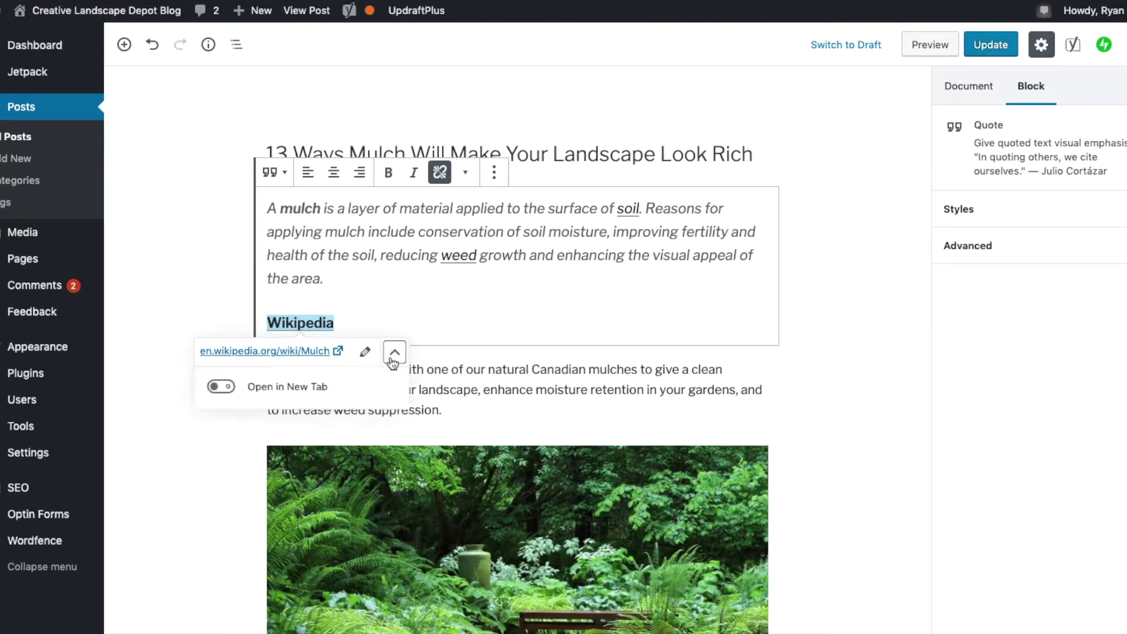
click(223, 383)
click(579, 323)
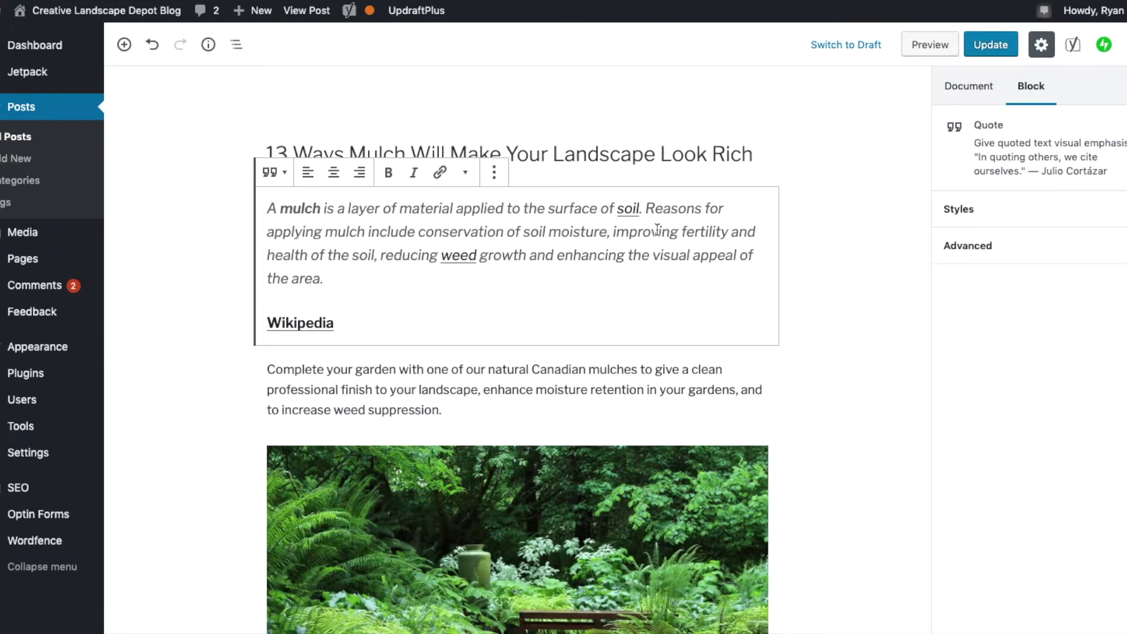
click(991, 44)
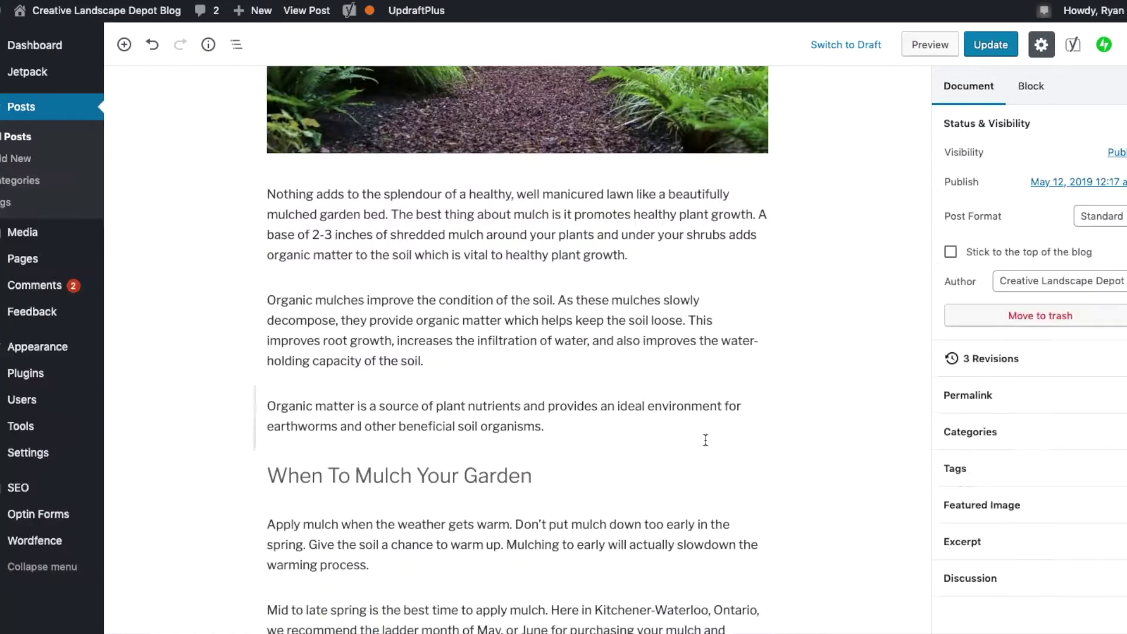
- Convert the Shredded Pine paragraph under "We carry:" into a bulleted List block and remove its hand-typed bullet
scroll(546, 415, down, 9)
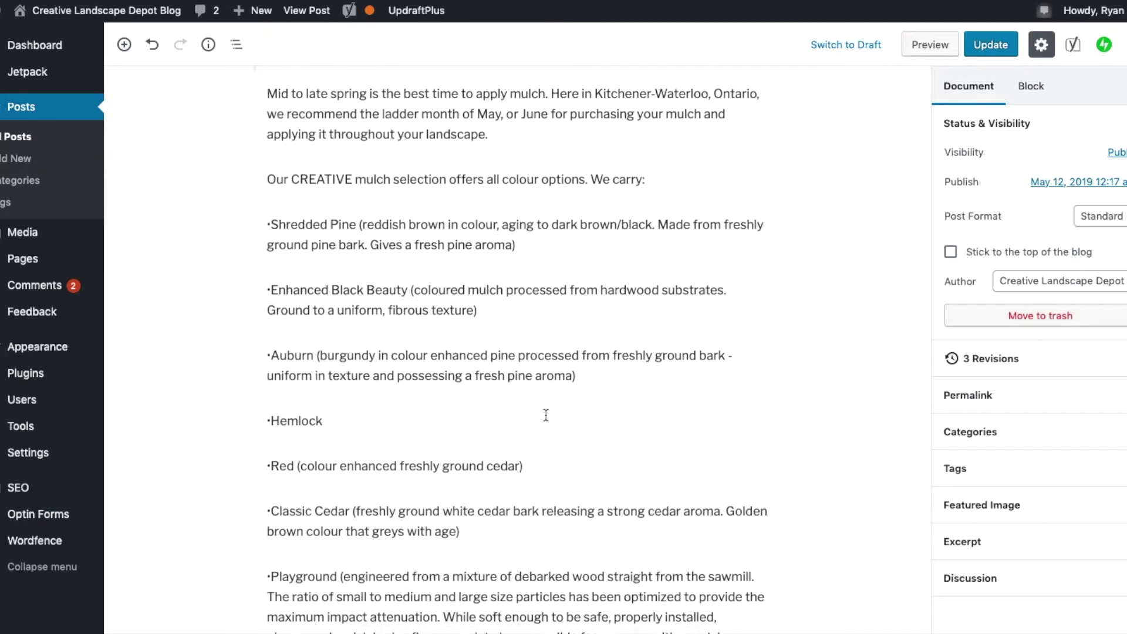
scroll(546, 415, down, 2)
scroll(545, 413, up, 5)
scroll(328, 235, down, 4)
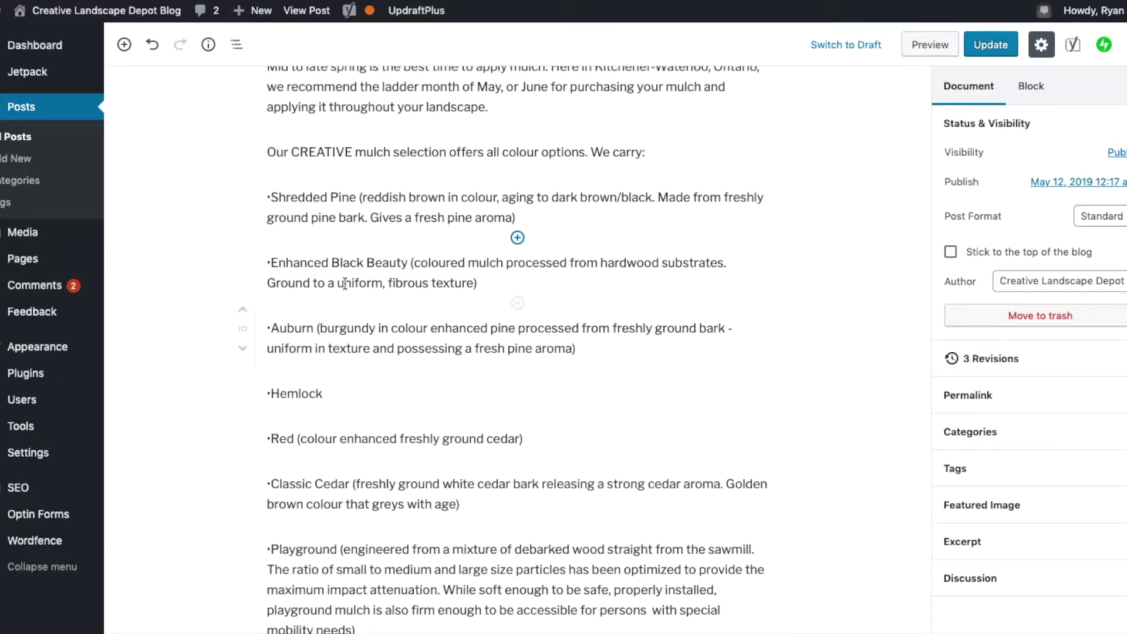
click(324, 259)
click(287, 199)
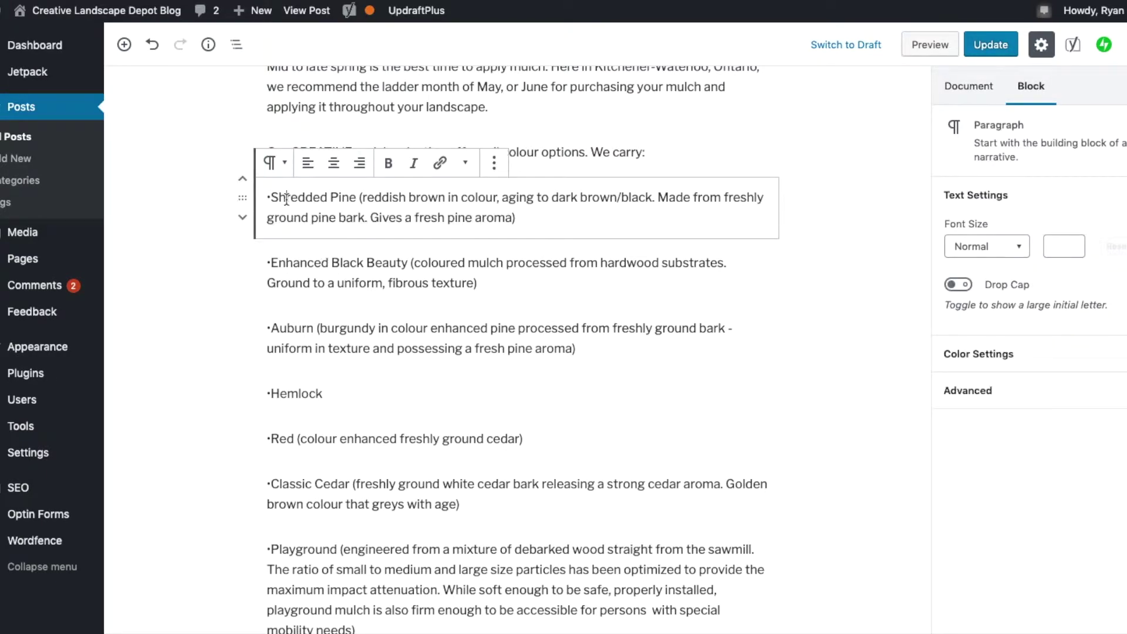
click(270, 262)
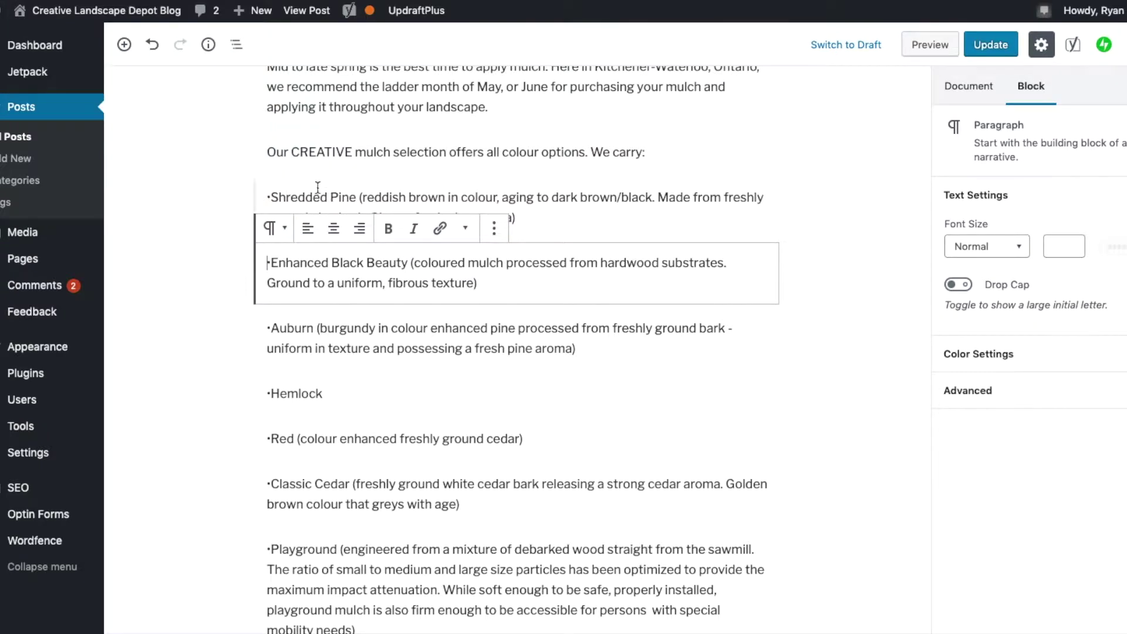
click(323, 194)
click(275, 162)
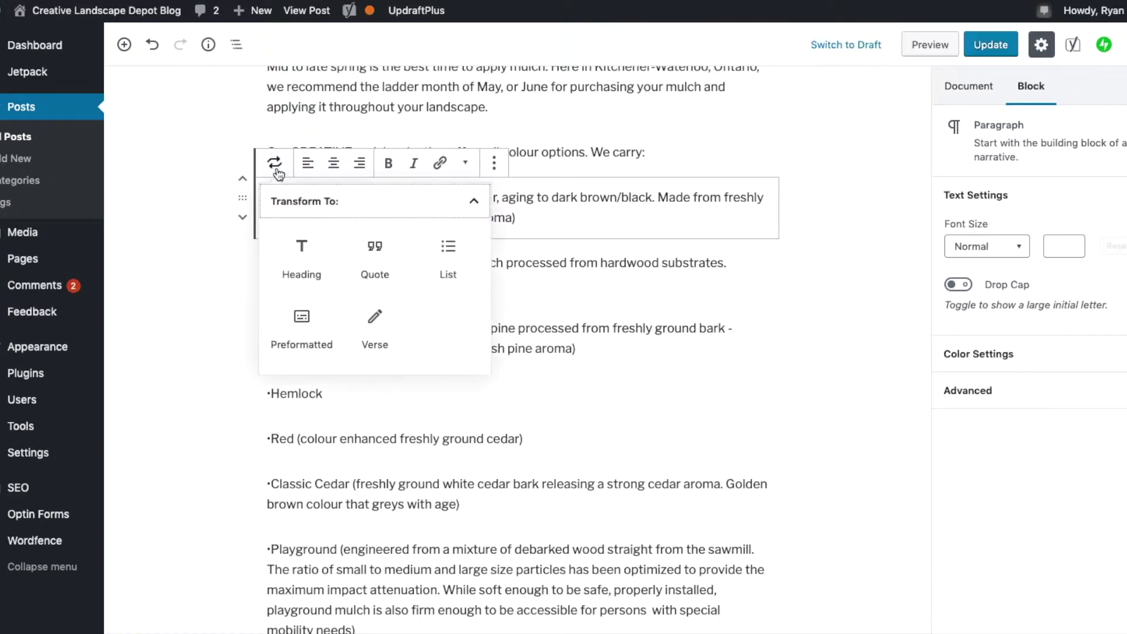
click(449, 259)
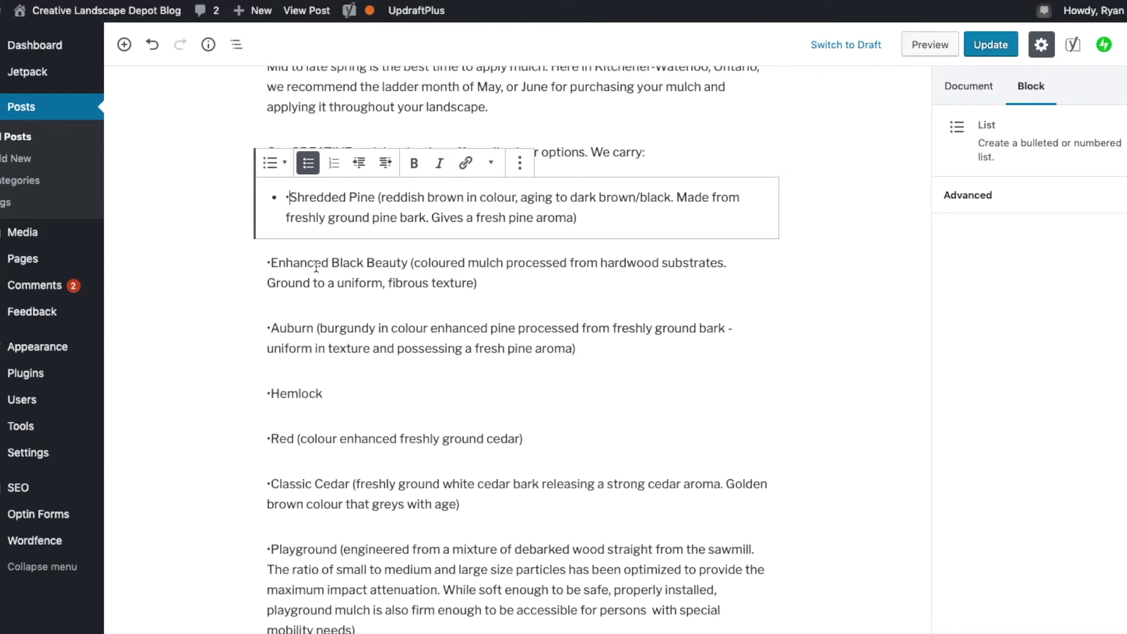
- Move the Enhanced Black Beauty text into the bulleted list as a new item after Shredded Pine
drag(483, 284, 270, 268)
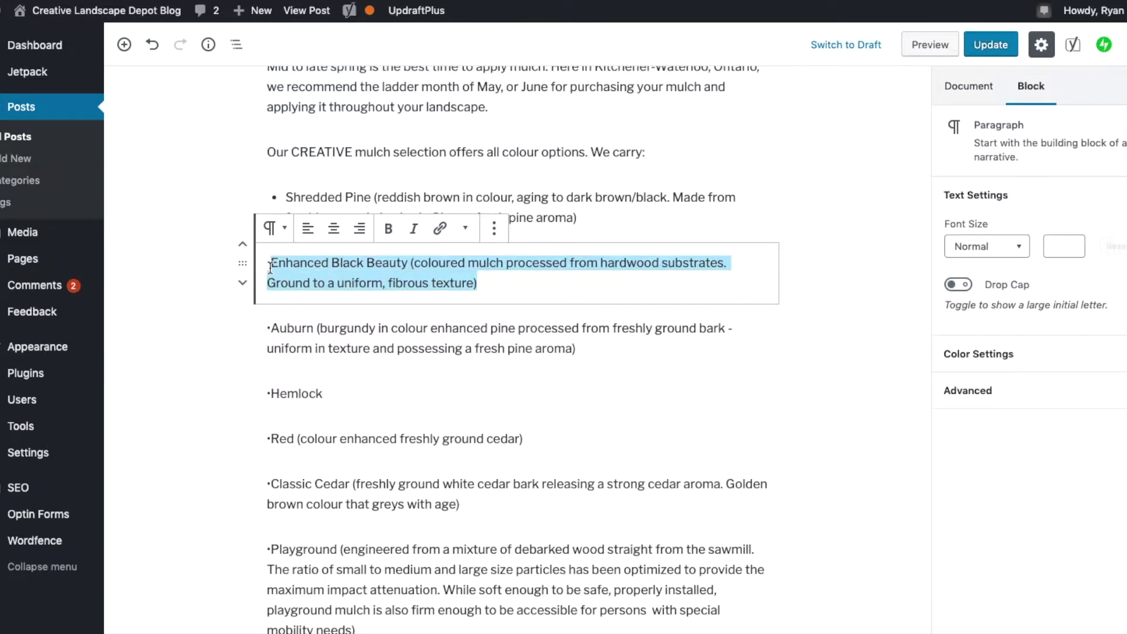
key(ctrl+x)
click(672, 220)
key(Return)
key(ctrl+v)
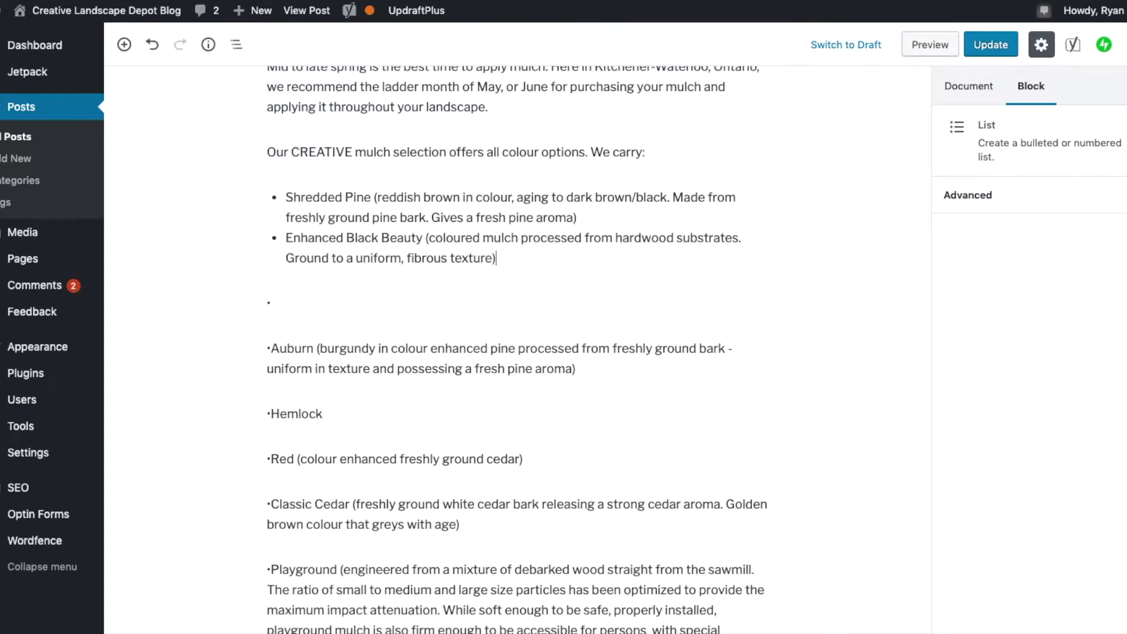
- Move the Auburn text into the bulleted list as a new item after Enhanced Black Beauty
drag(577, 369, 271, 346)
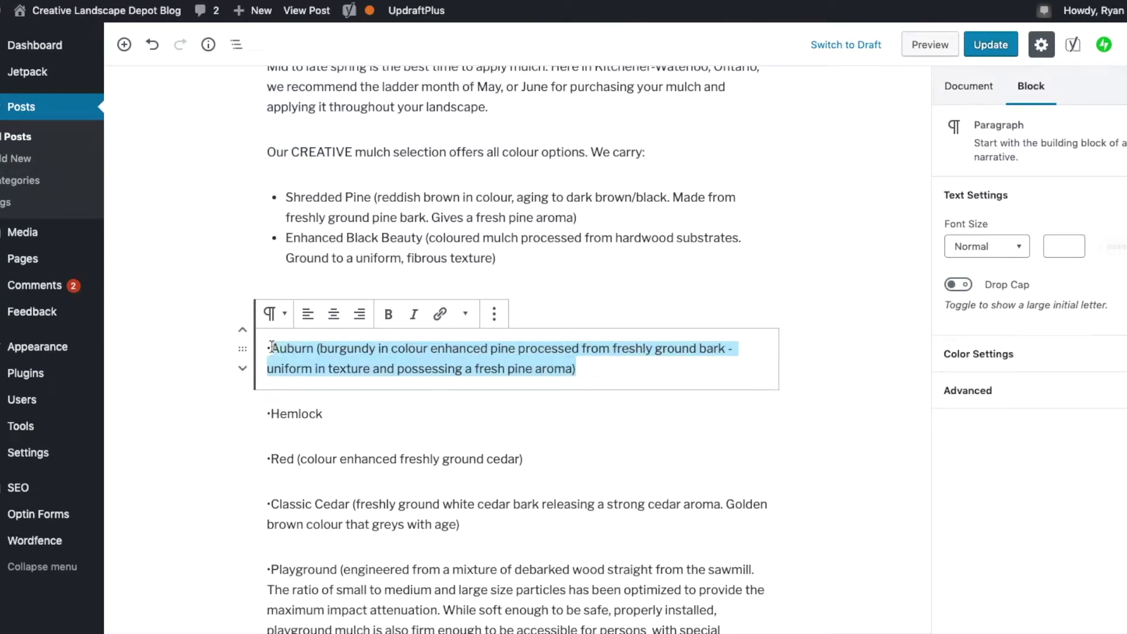
key(ctrl+x)
click(519, 259)
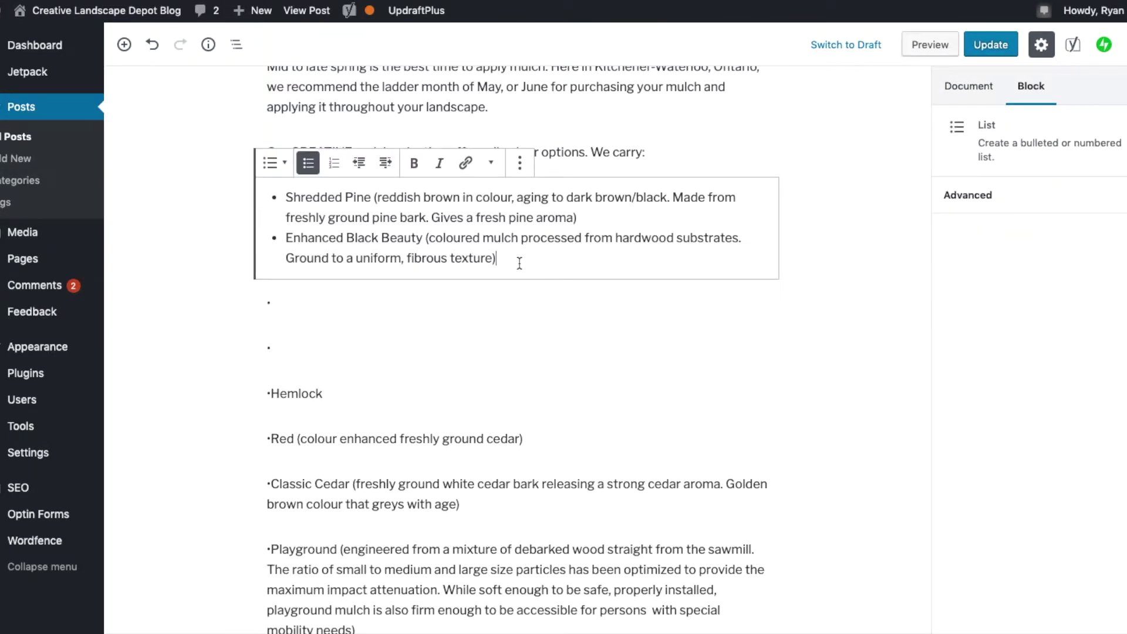
key(Return)
key(ctrl+v)
- Move Hemlock into the bulleted list after Auburn and delete the leftover bullet-only paragraphs below the list
drag(323, 434, 270, 434)
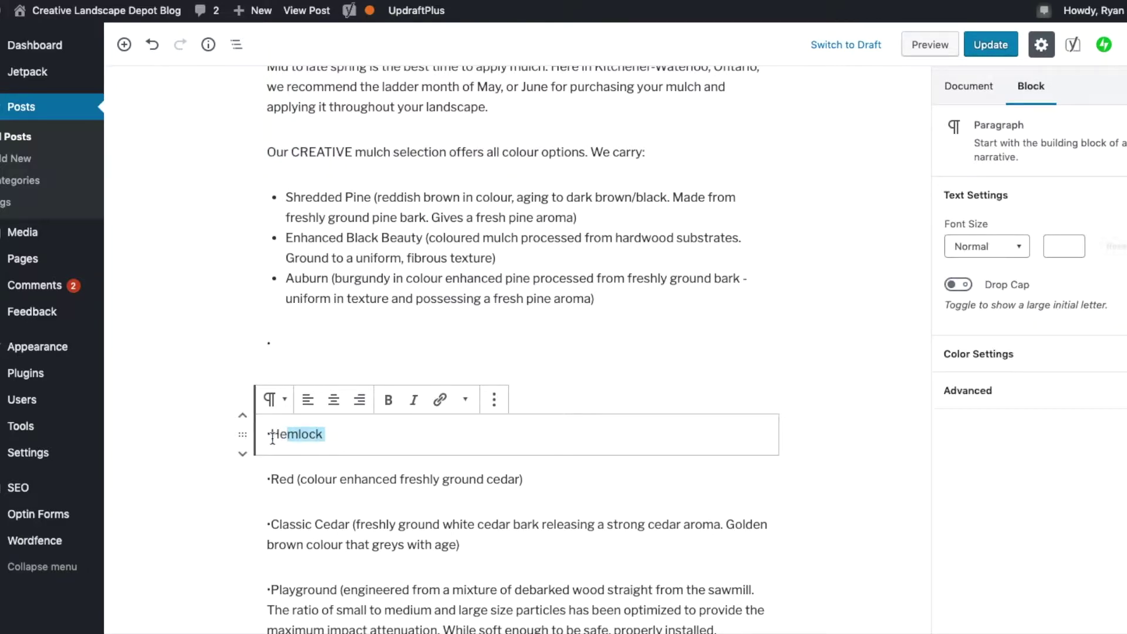
key(ctrl+x)
click(624, 299)
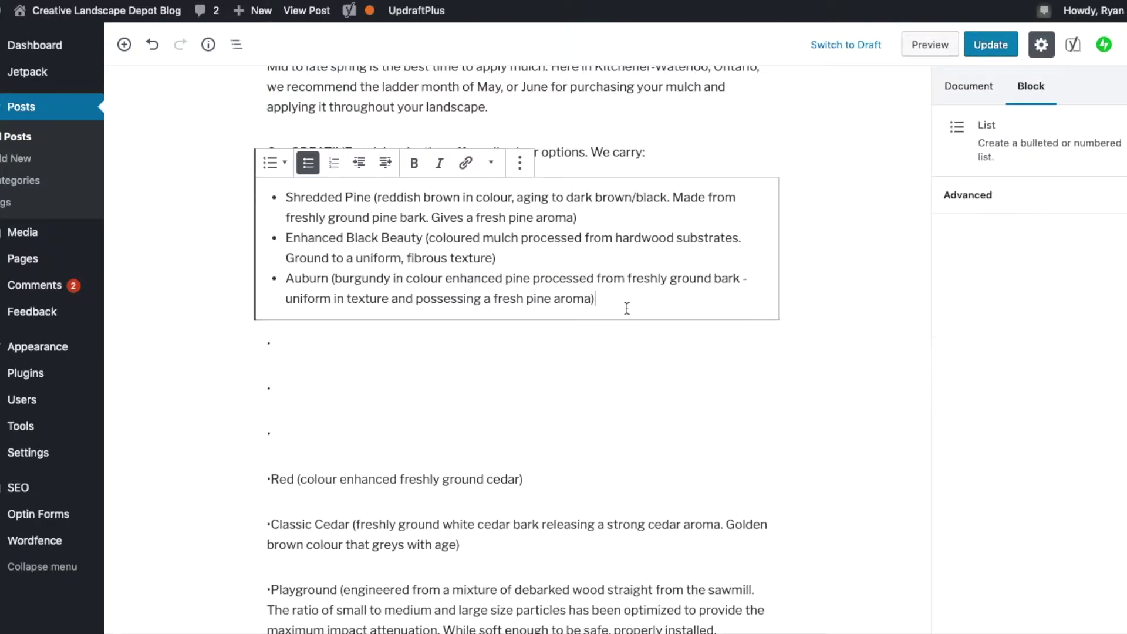
key(Return)
key(ctrl+v)
drag(253, 440, 261, 379)
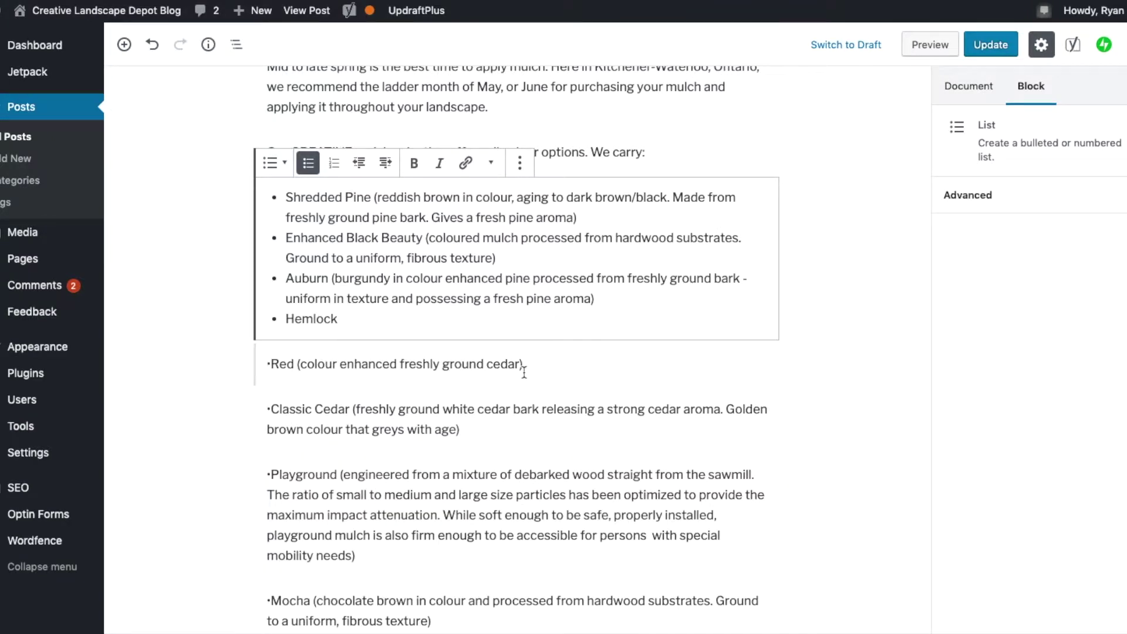
- Move the Red cedar mulch text into the bulleted list after Hemlock and clear the leftover hand-typed bullet
drag(525, 372, 284, 368)
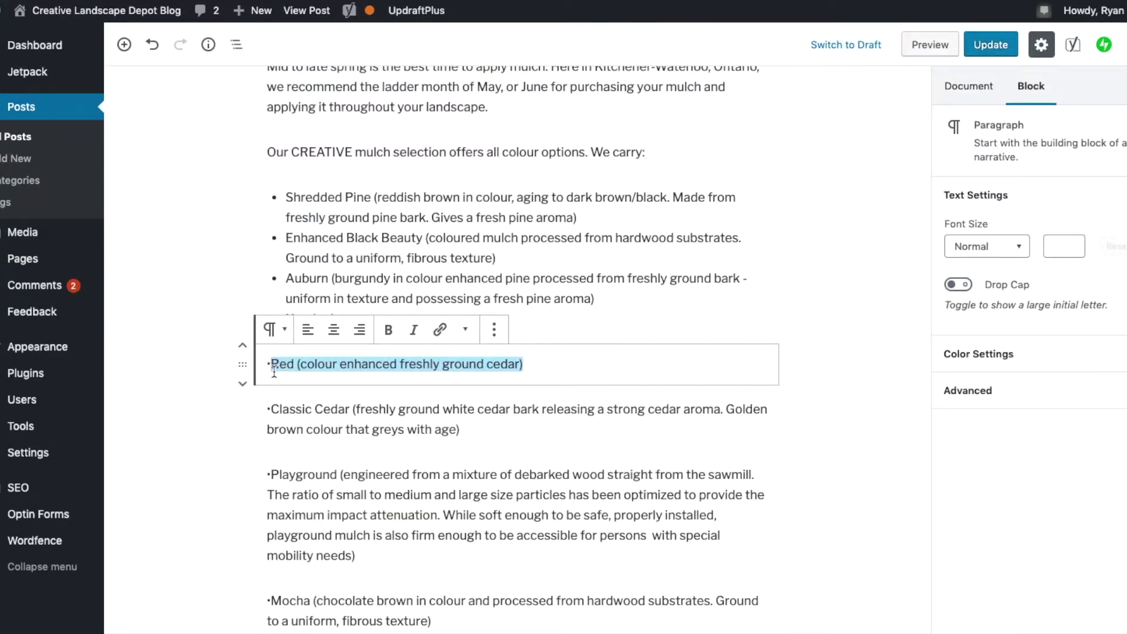
key(ctrl+x)
click(558, 315)
key(Return)
key(ctrl+v)
key(BackSpace)
key(BackSpace)
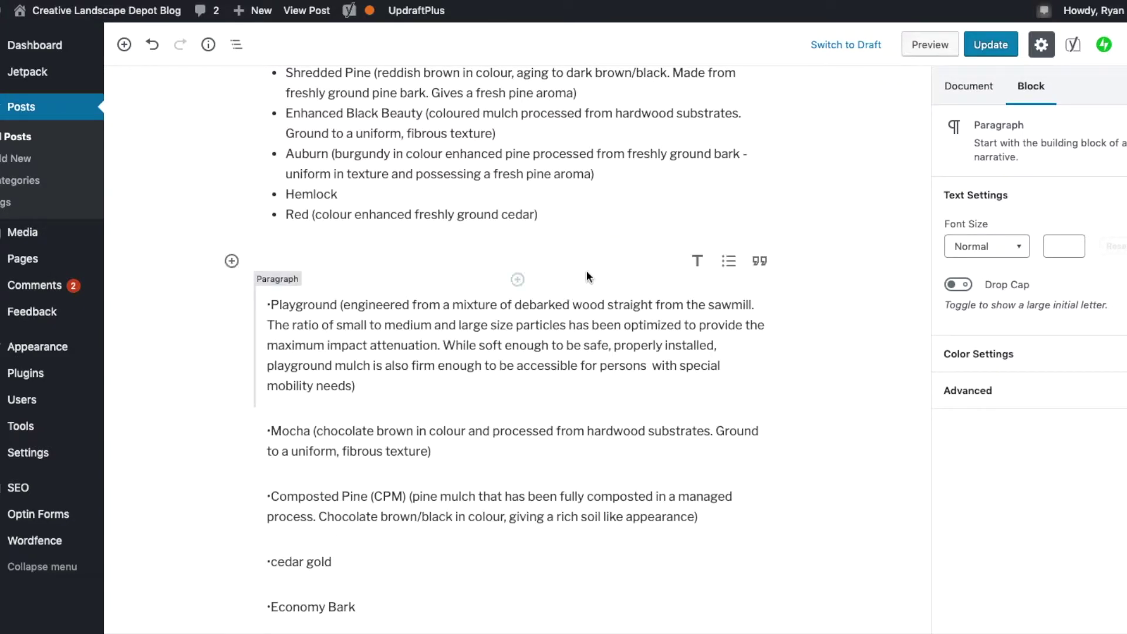
- Add the cut Classic Cedar text to the bulleted list as a new item after Red
click(538, 214)
key(Return)
key(ctrl+v)
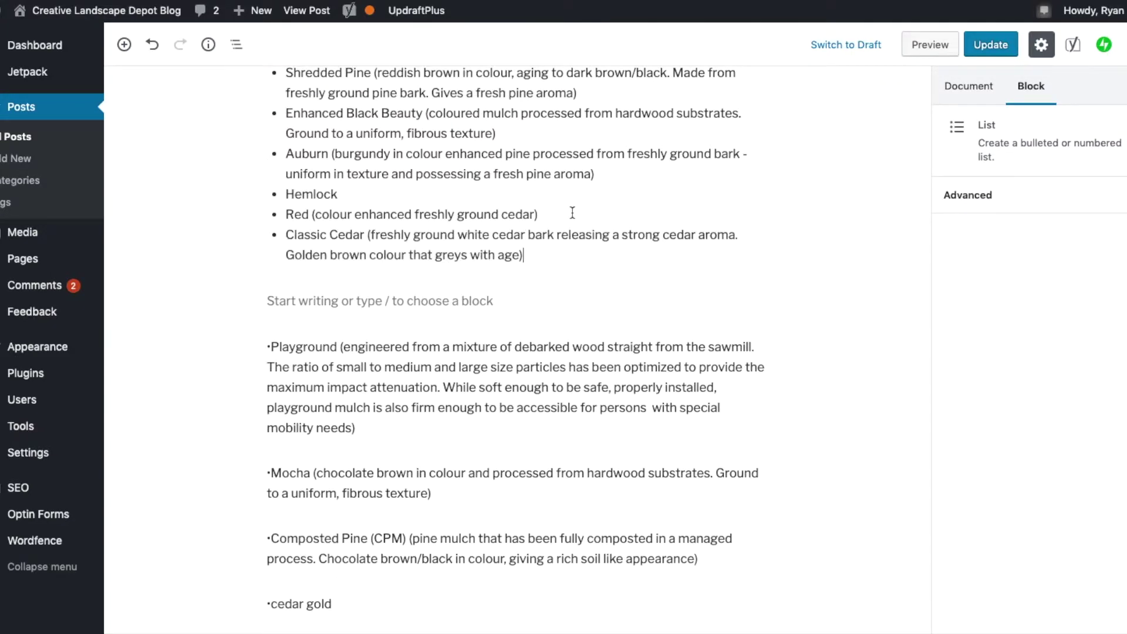
- Move the Playground mulch text into the bulleted list as a new item after Classic Cedar
click(333, 300)
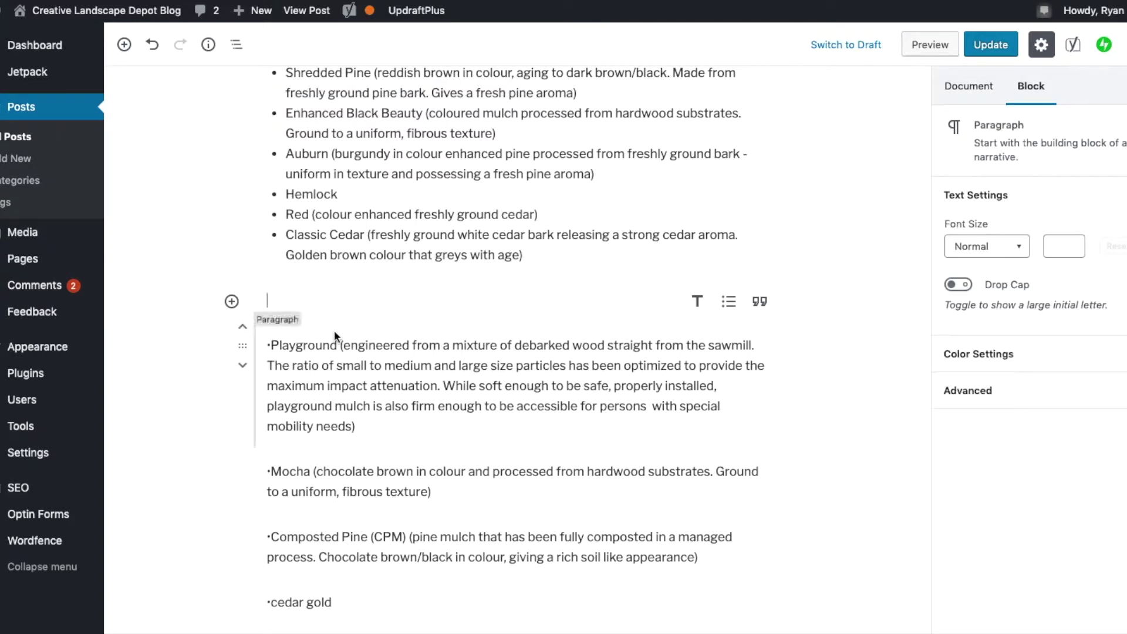
click(355, 428)
shift+click(271, 347)
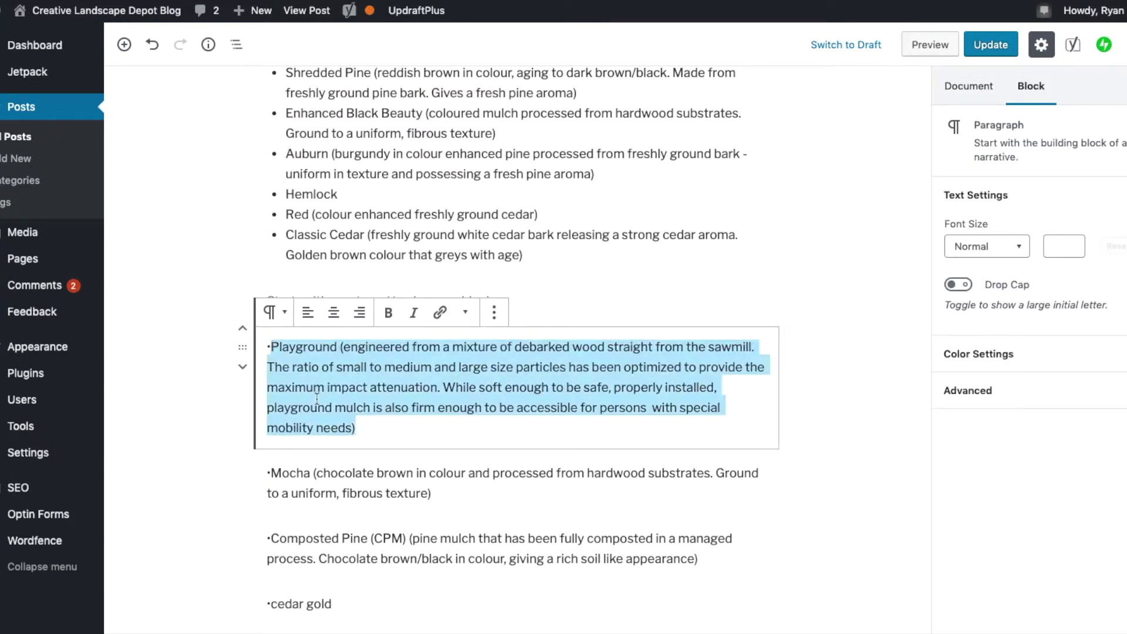
key(ctrl+x)
click(523, 255)
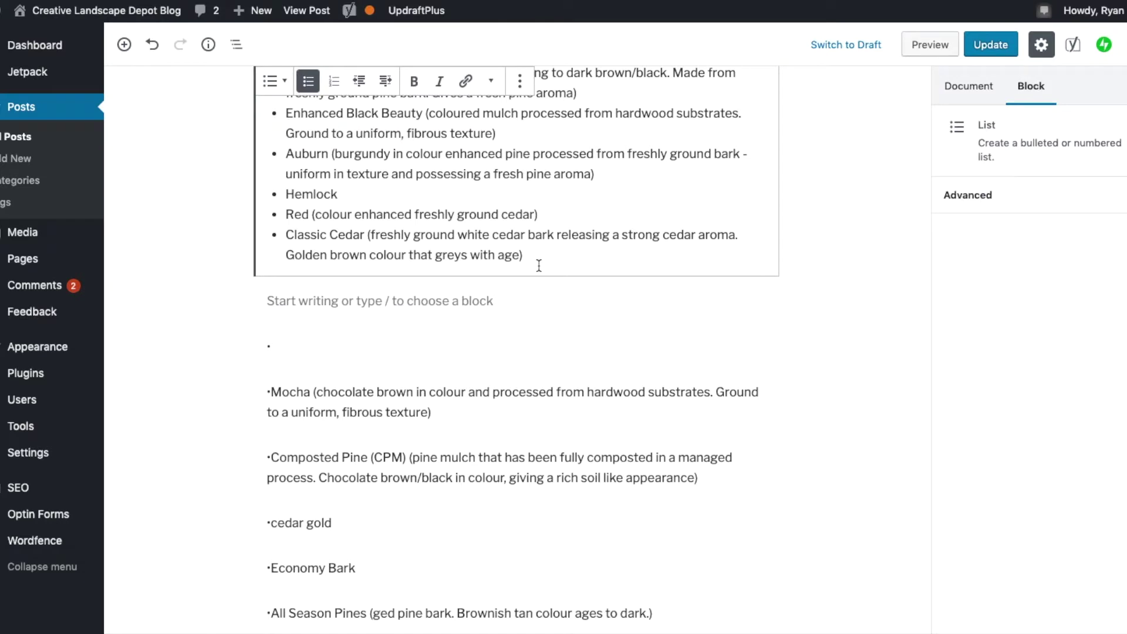
key(Return)
key(ctrl+v)
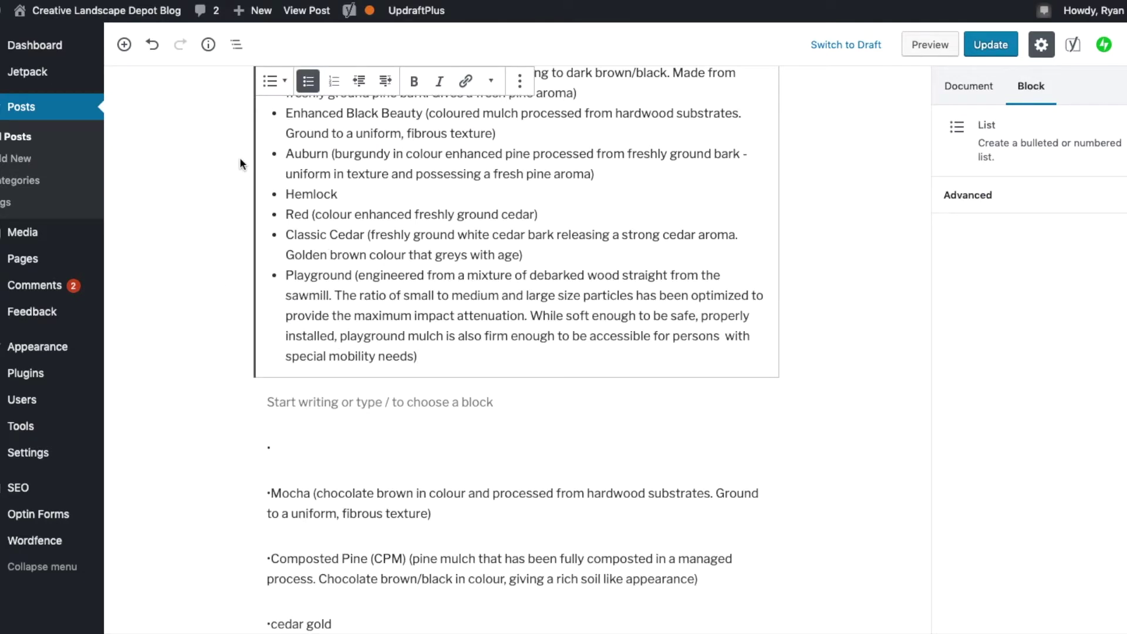
scroll(458, 222, up, 4)
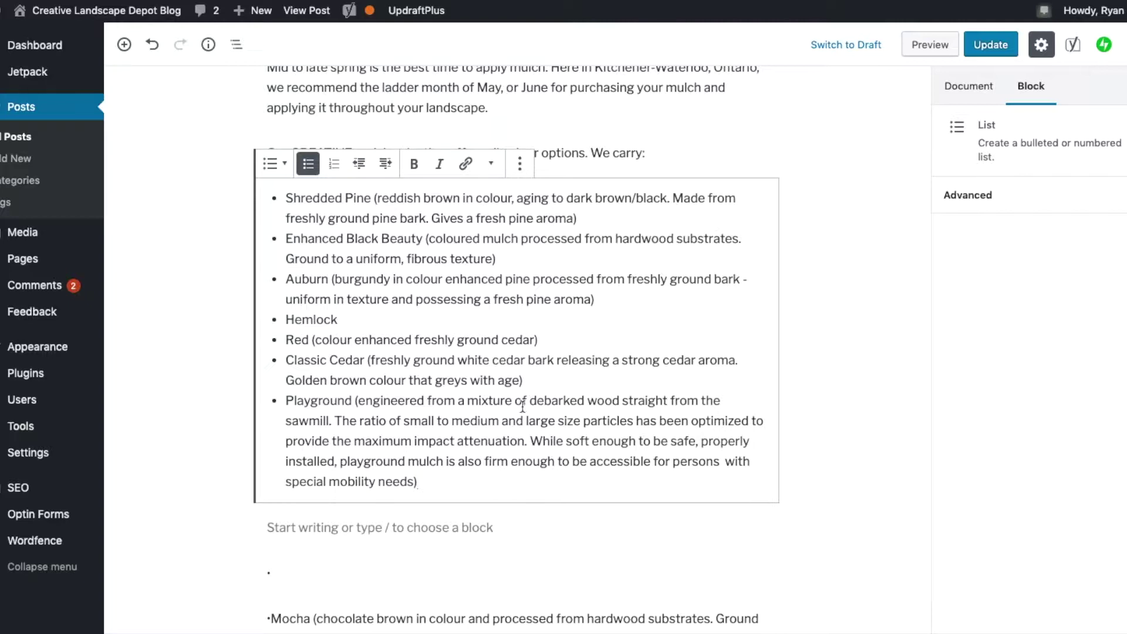
- Delete the bullet-only paragraph and the empty paragraph between the mulch list and the Mocha text
scroll(379, 506, down, 3)
click(386, 457)
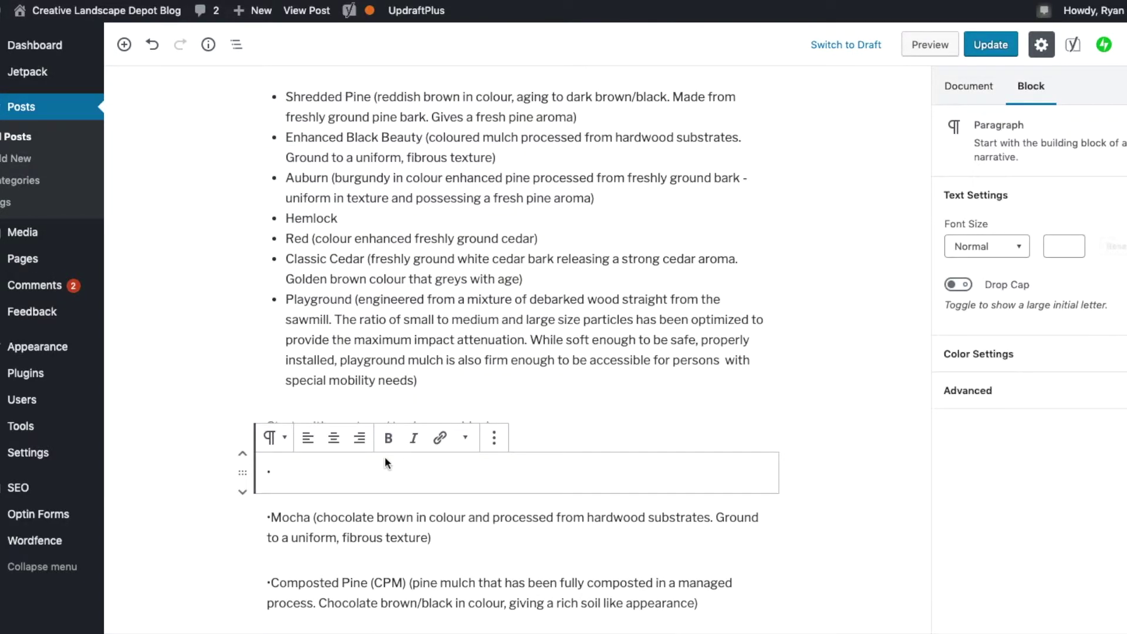
key(BackSpace)
key(BackSpace)
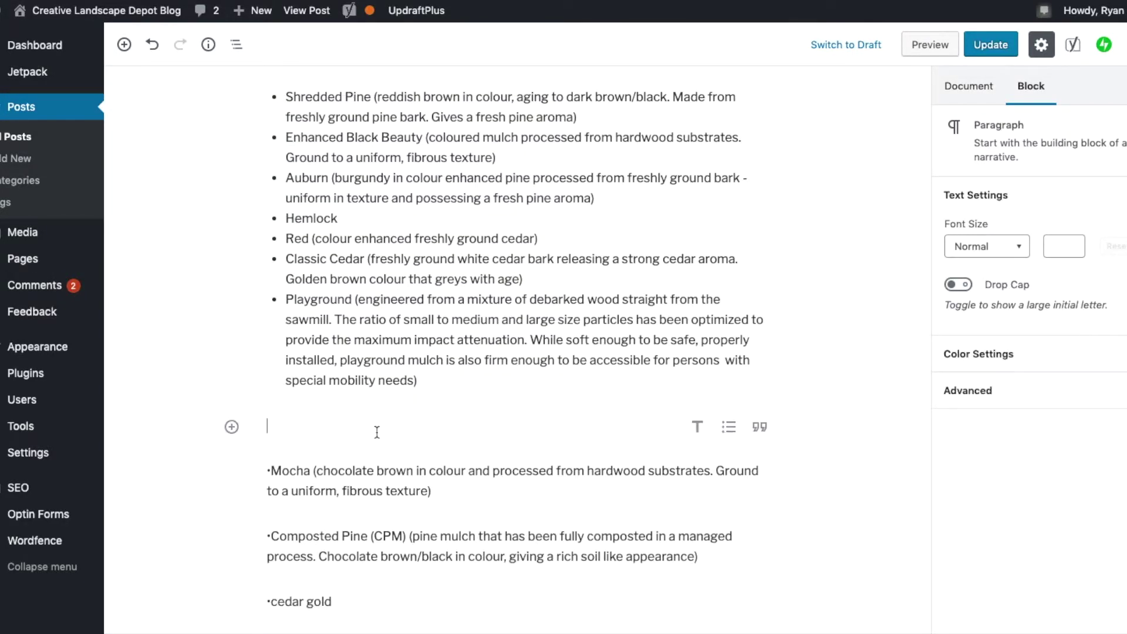
key(BackSpace)
- Move the Mocha mulch text into the bulleted list as a new item after Playground and delete the leftover hand-typed bullet
drag(472, 449, 278, 430)
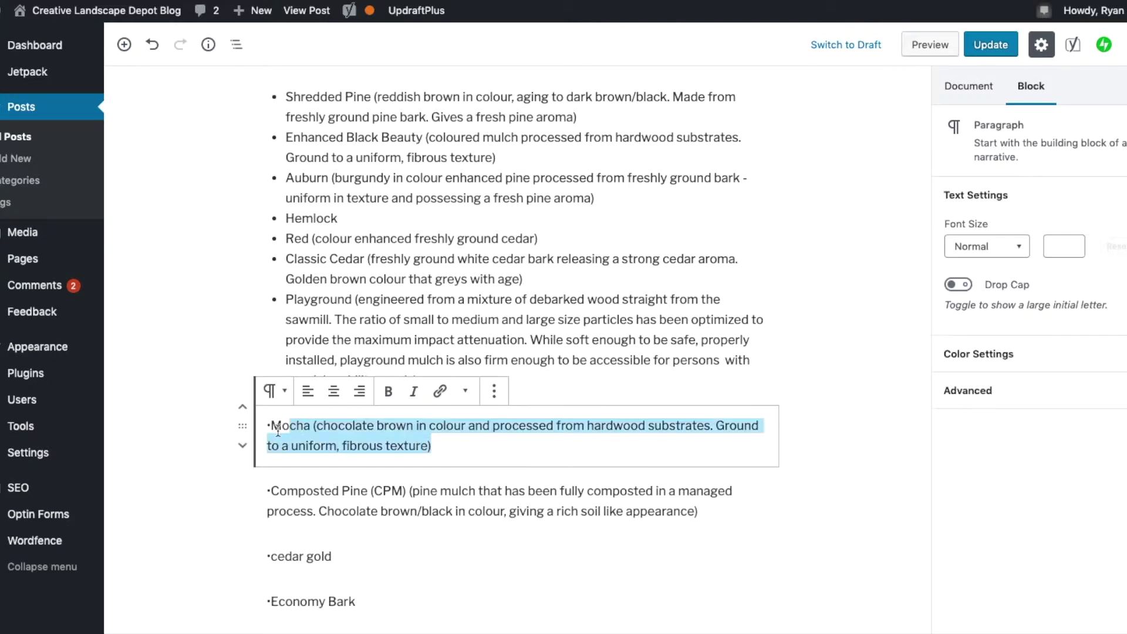
key(ctrl+x)
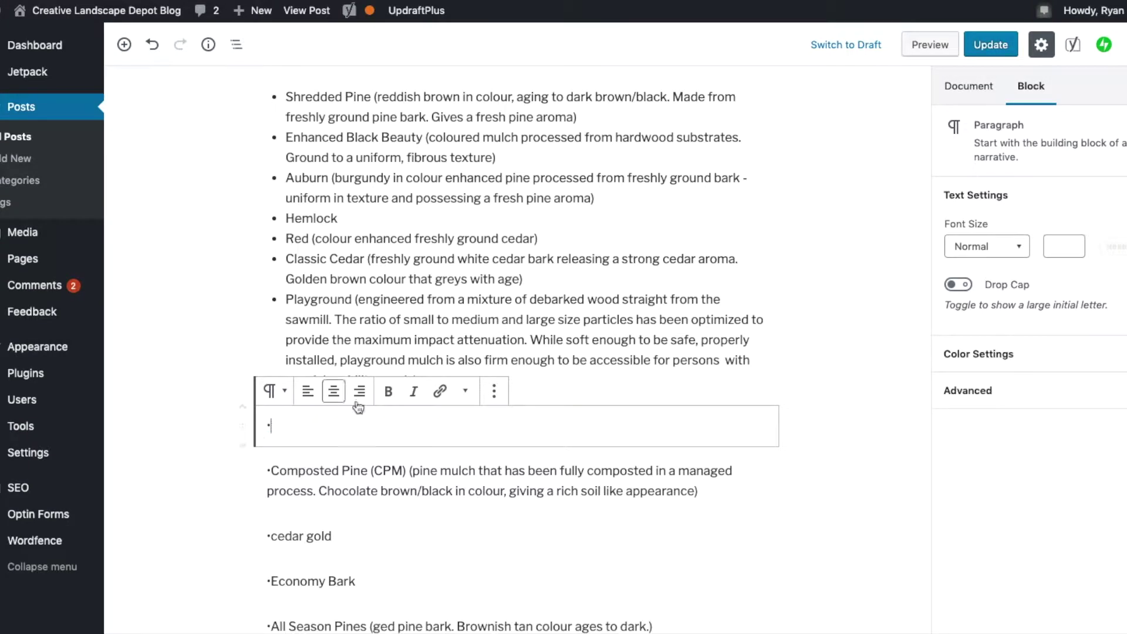
click(558, 389)
key(ctrl+v)
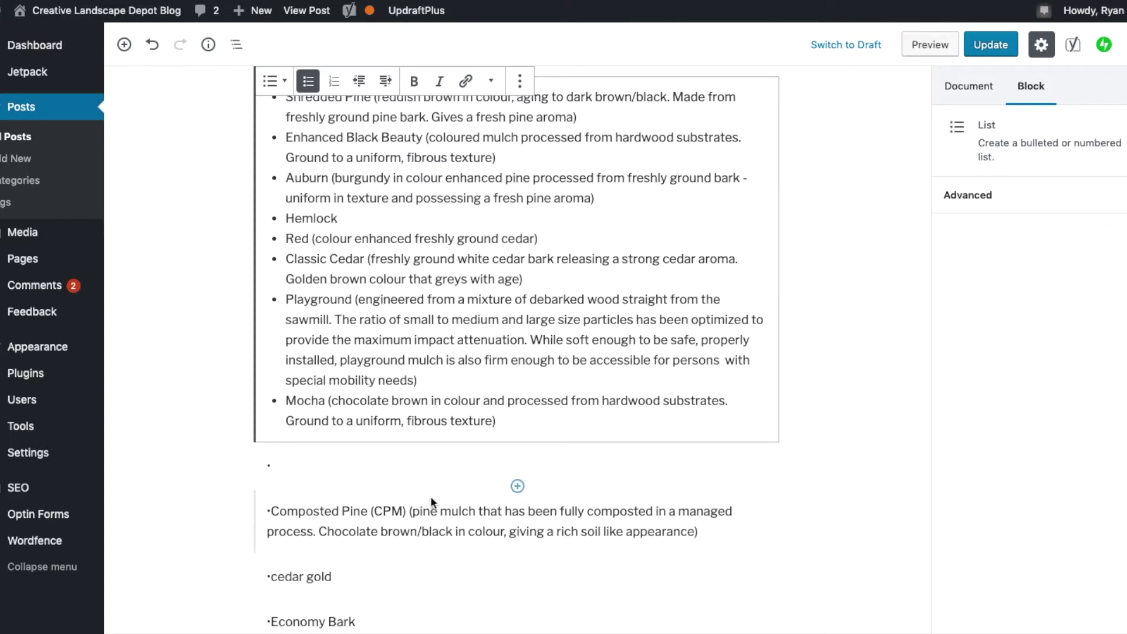
click(448, 473)
key(BackSpace)
key(BackSpace)
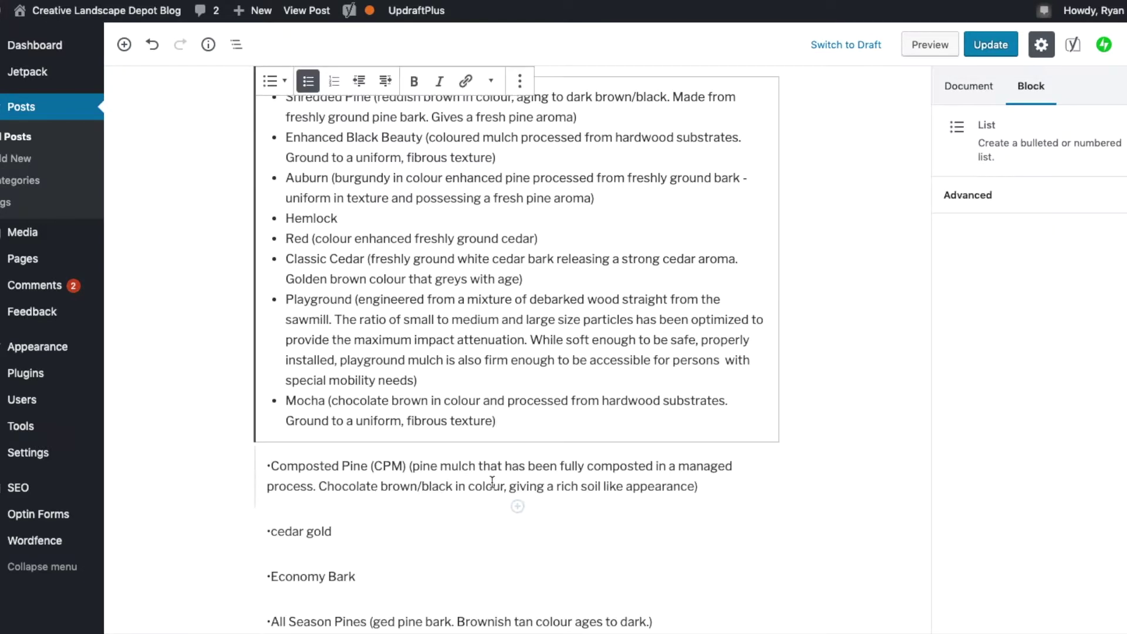
- Move the Composted Pine (CPM) text into the bulleted list as a new item after Mocha and delete the leftover bullet paragraph
drag(685, 483, 268, 459)
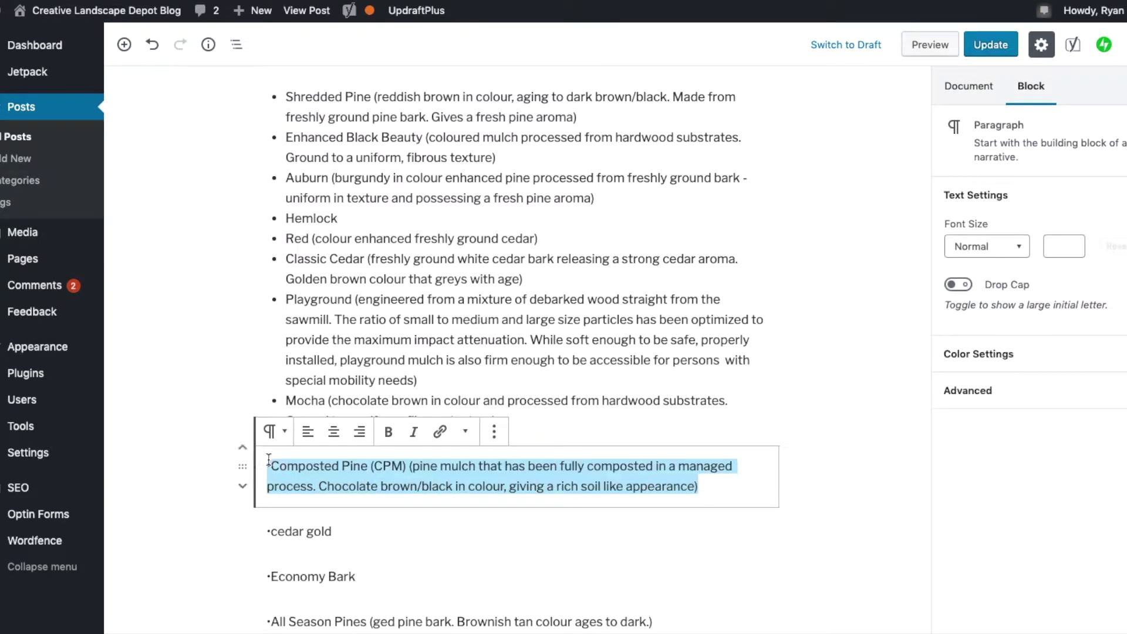
key(ctrl+x)
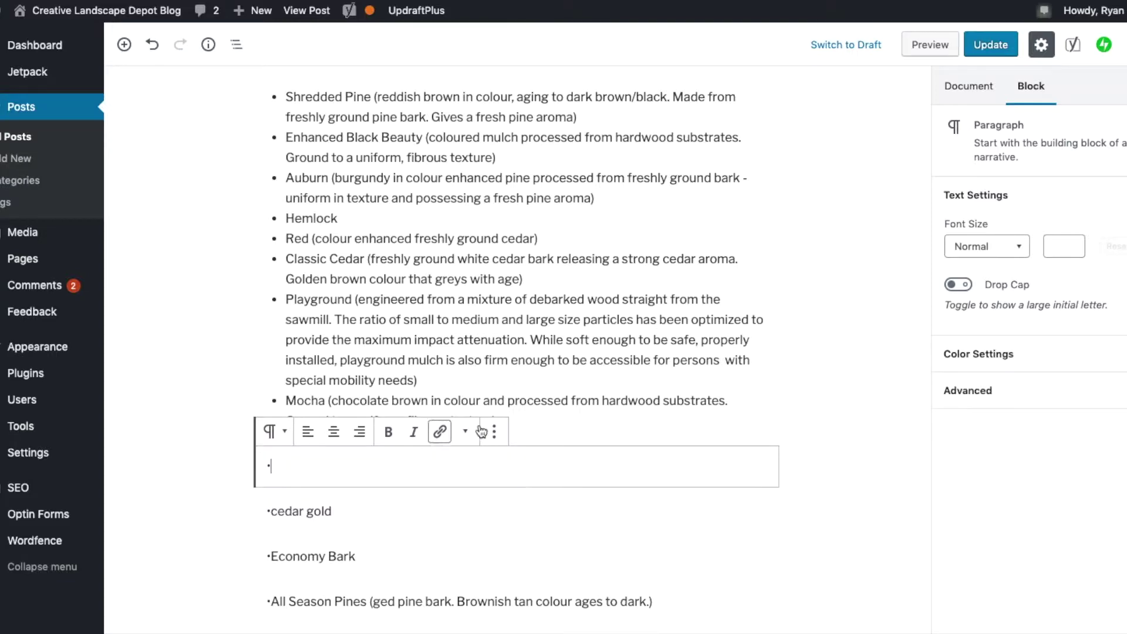
click(579, 425)
key(Return)
key(ctrl+v)
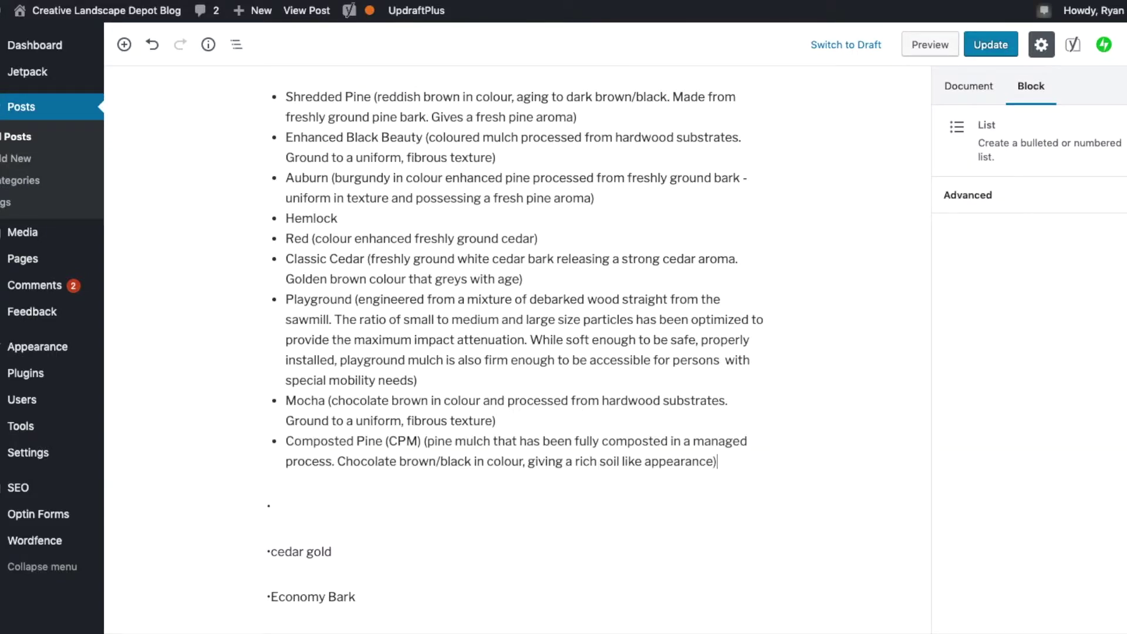
click(317, 508)
key(BackSpace)
key(BackSpace)
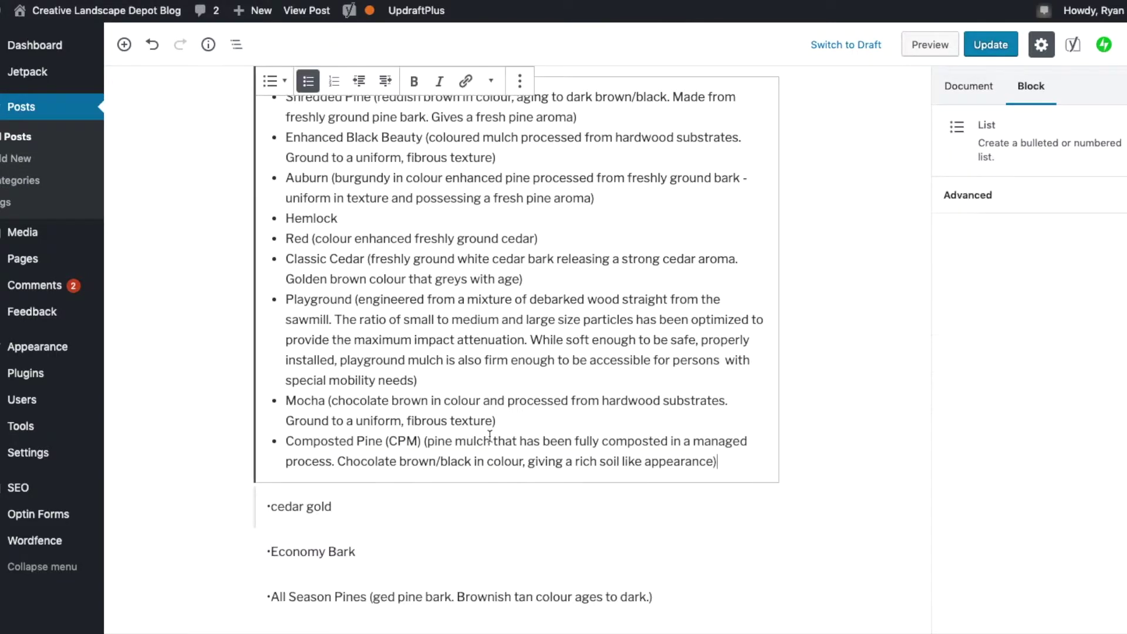
- Add the word "Mulch" after Shredded Pine in the first list item and copy that word
scroll(434, 249, up, 4)
scroll(434, 249, down, 4)
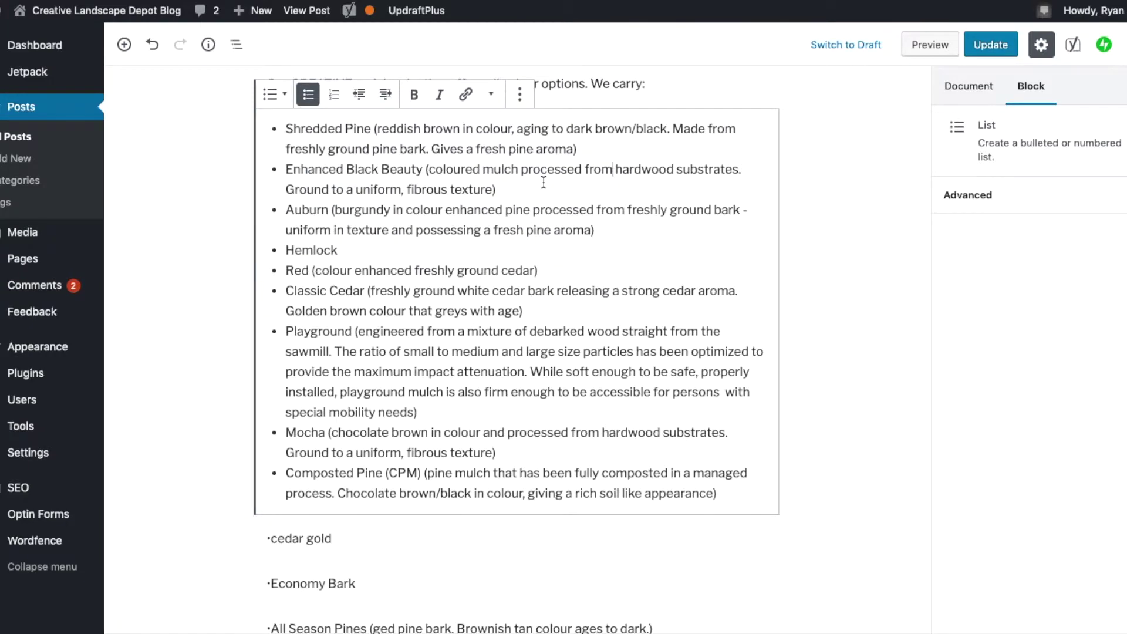
scroll(459, 251, up, 3)
click(614, 281)
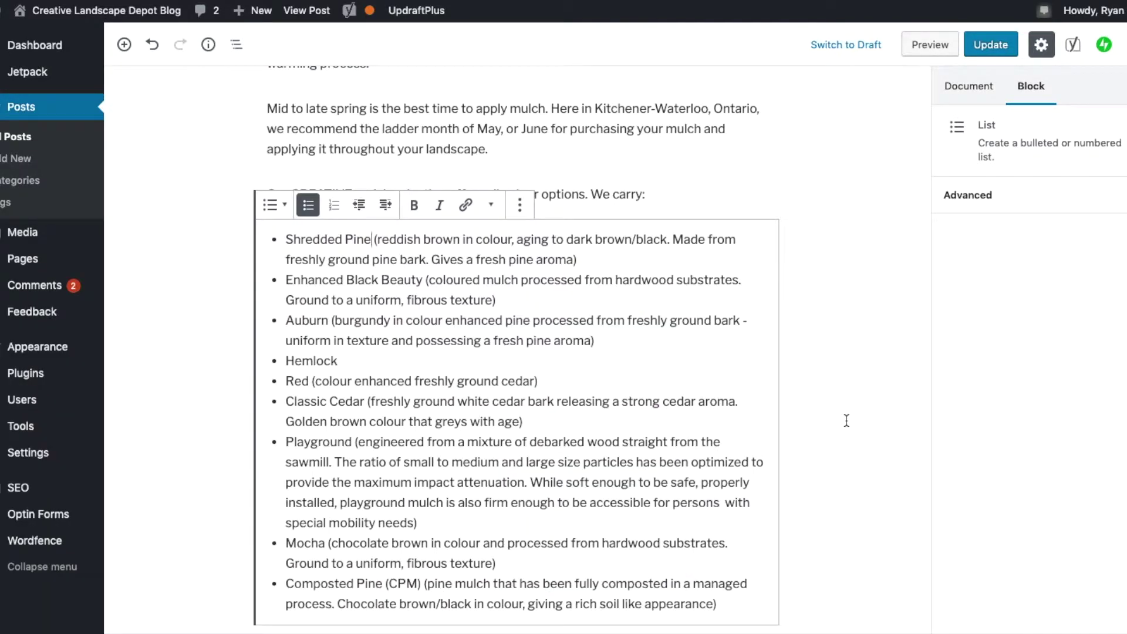
text(Mulch)
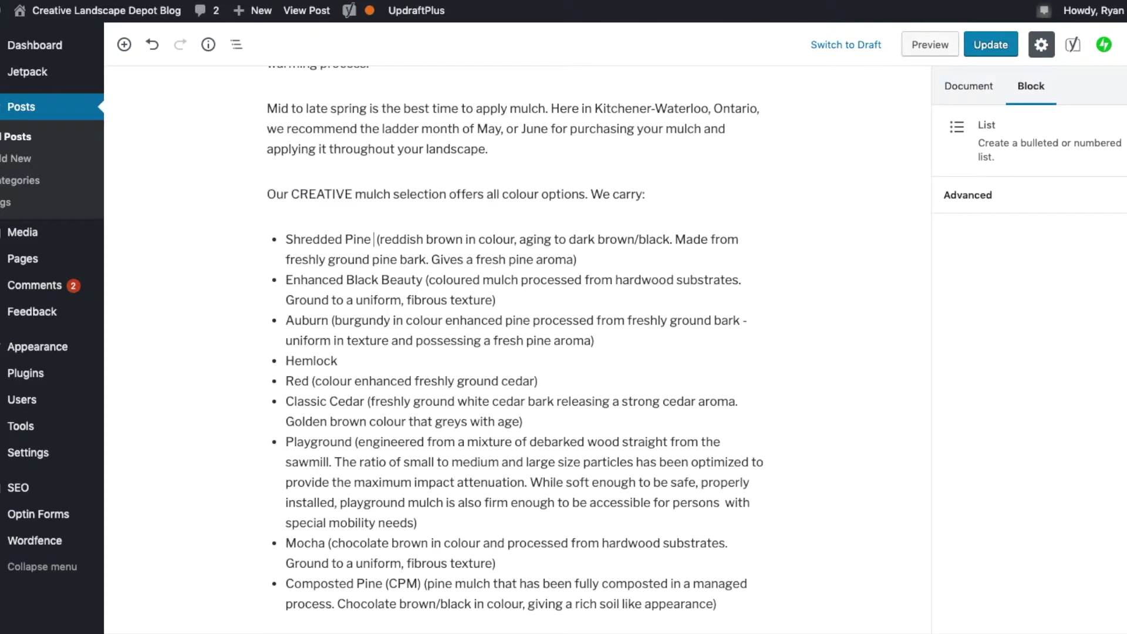
key(shift+Left)
key(shift+Left)
key(shift+Left)
key(shift+Left)
key(ctrl+c)
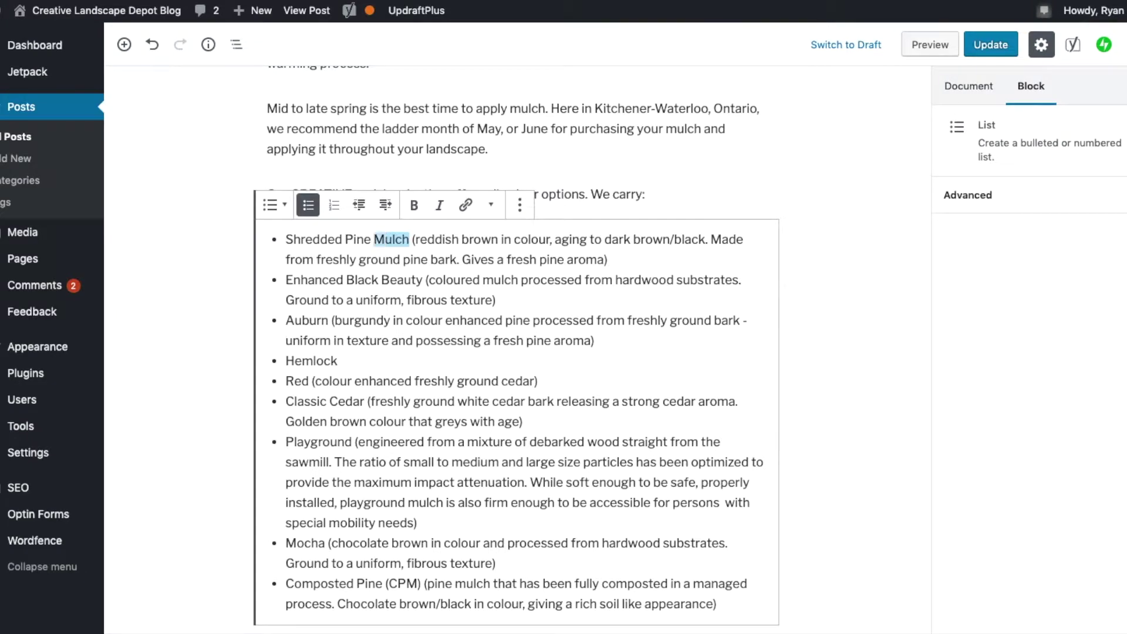
- Add "Mulch" after the names Enhanced Black Beauty, Auburn and Hemlock in the list, with single spacing
click(429, 281)
key(ctrl+v)
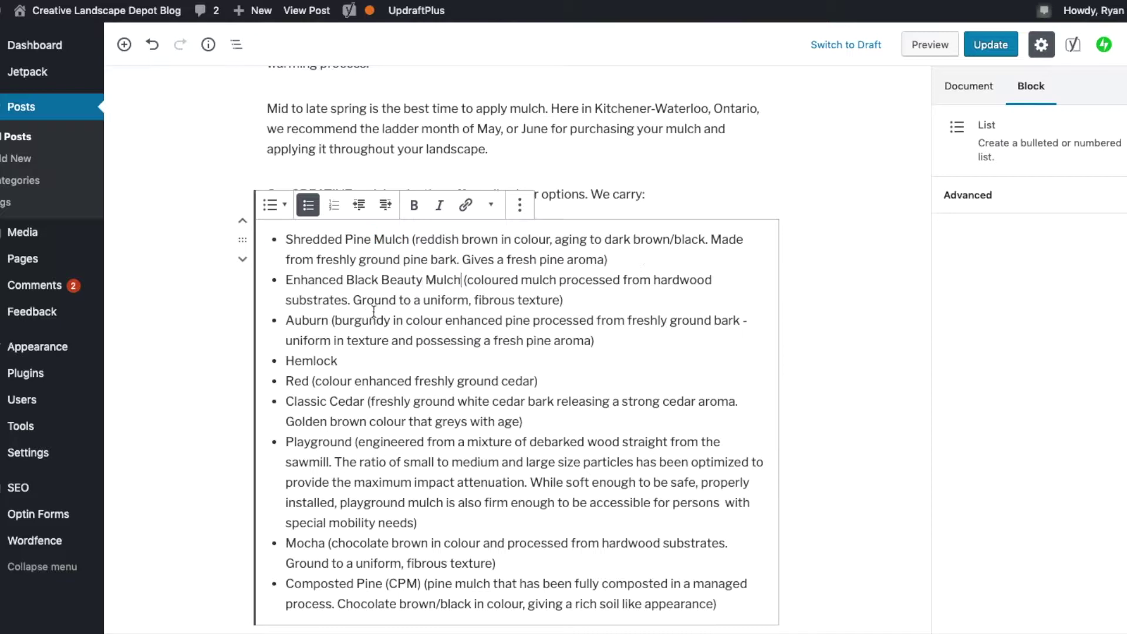
click(325, 320)
key(ctrl+v)
click(347, 360)
key(ctrl+v)
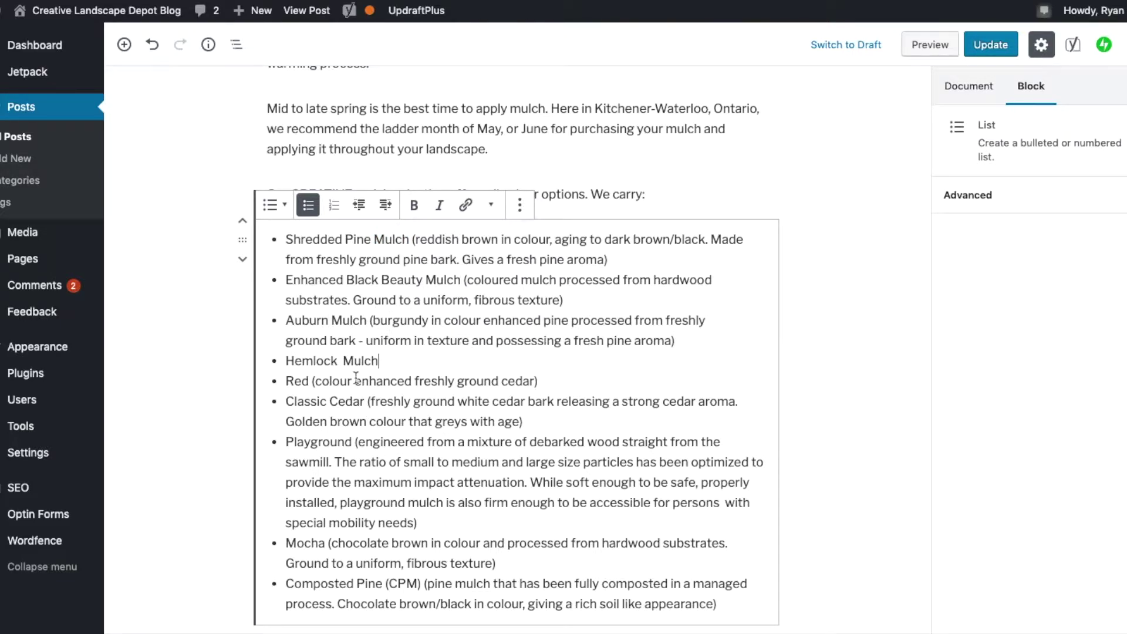
key(BackSpace)
key(BackSpace)
text(Mulch)
- Add "Mulch" after the names Classic Cedar, Red, Playground, Mocha and Composted Pine in the list
click(366, 401)
text(Mulch Red)
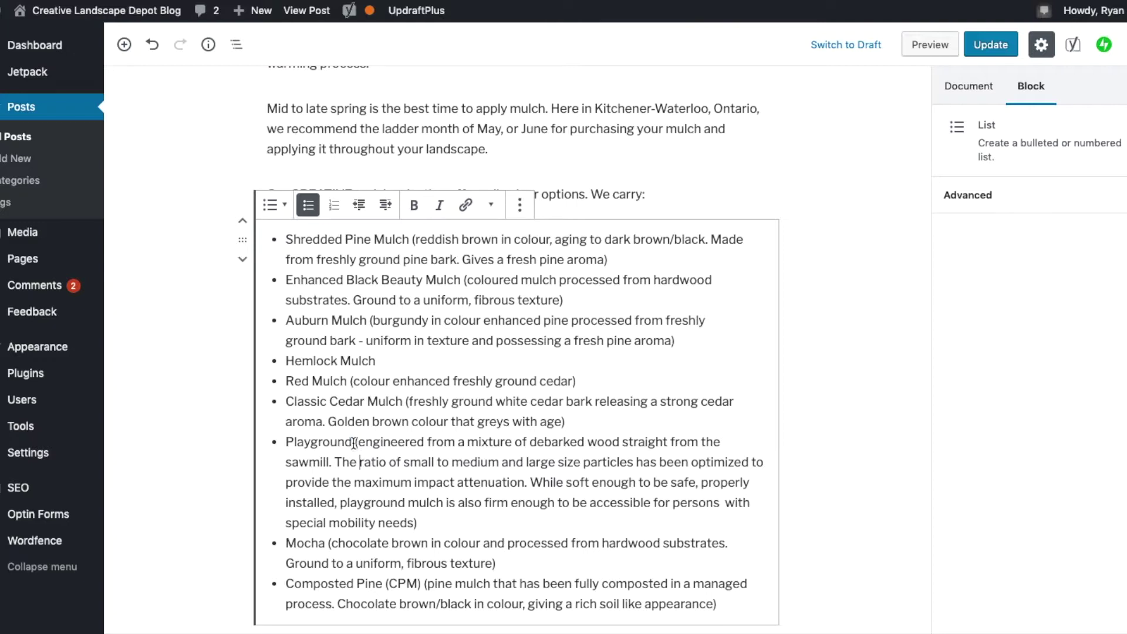
text( Mulch)
click(324, 543)
text(Mulch)
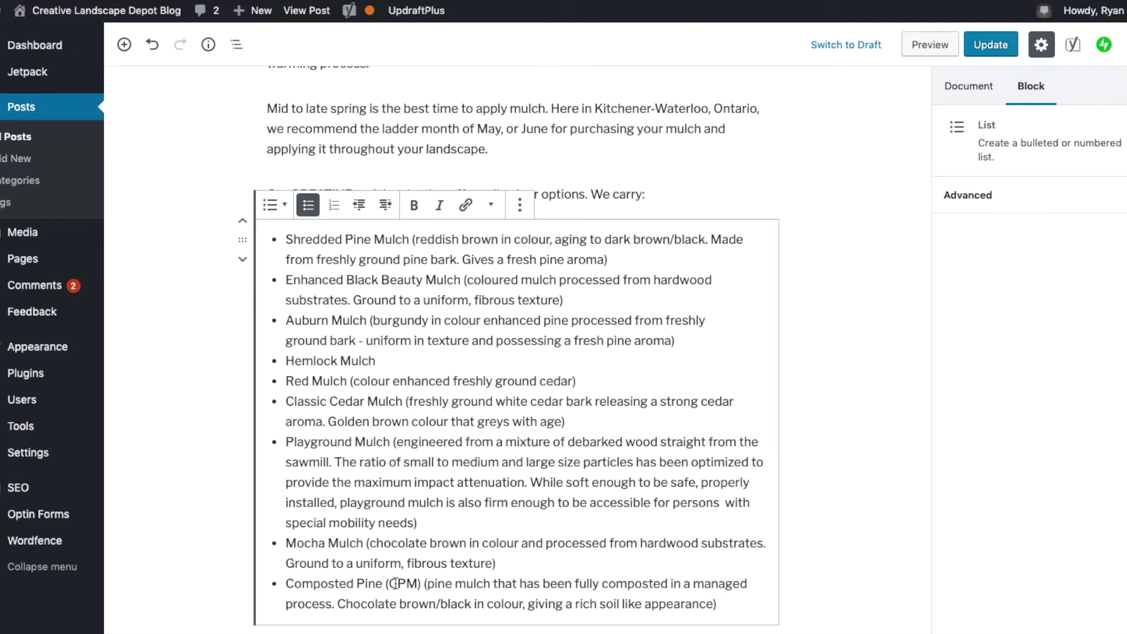
text( (CPM) (pine mulch)
- Move the name All Season Pines into the list after Economy Bark Mulch, append "Mulch", and delete the bullet-only paragraph below the list
scroll(406, 587, down, 4)
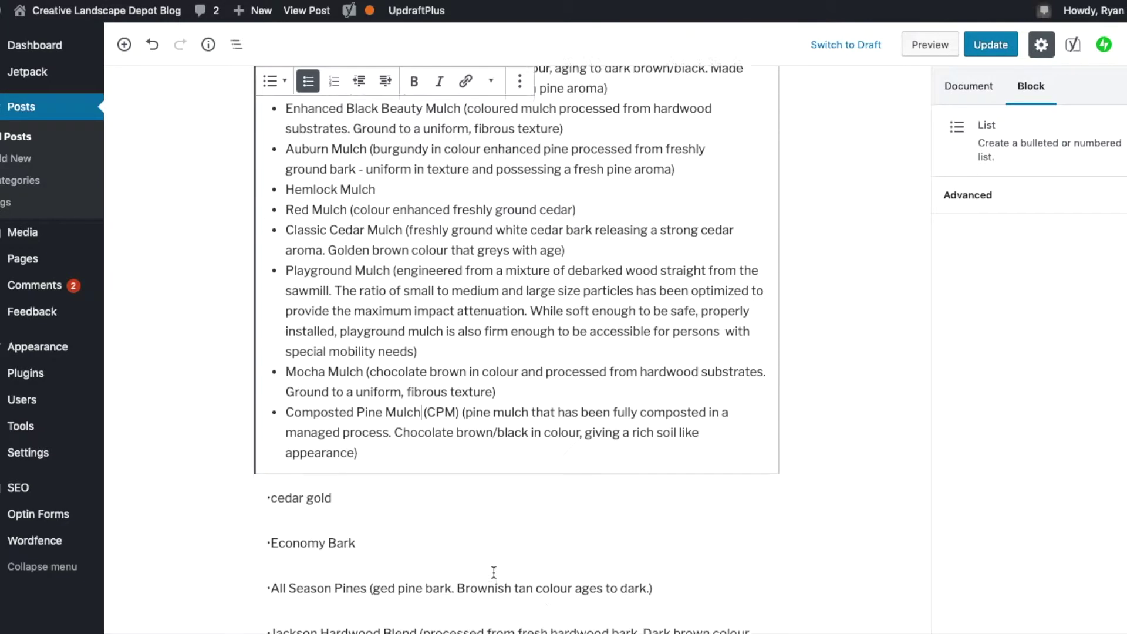
drag(271, 377, 356, 377)
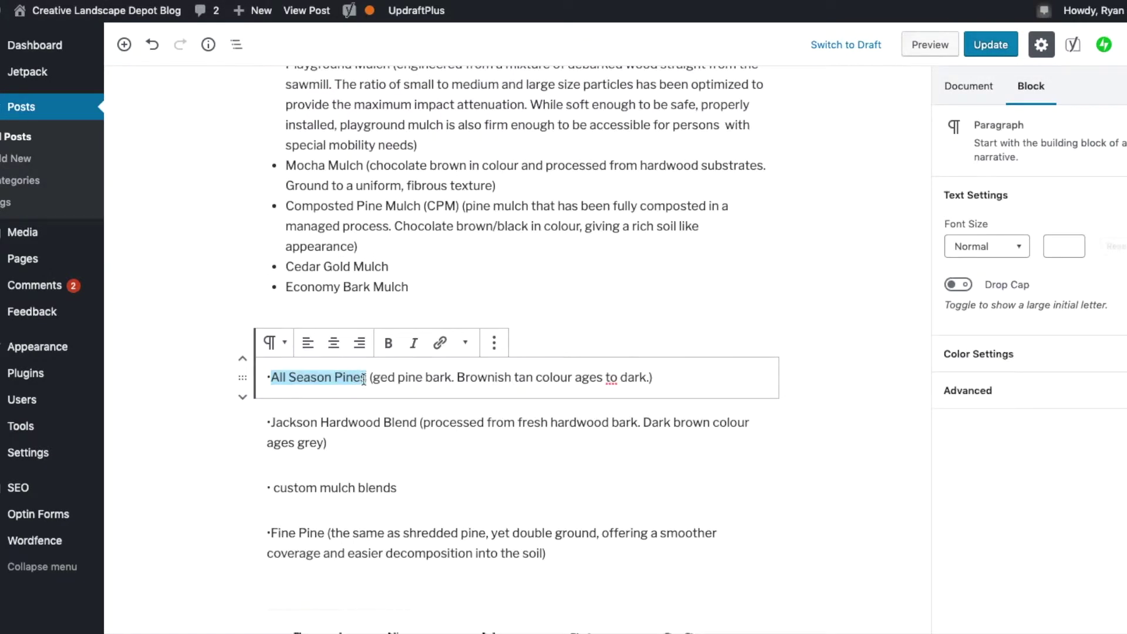
key(ctrl+x)
click(461, 286)
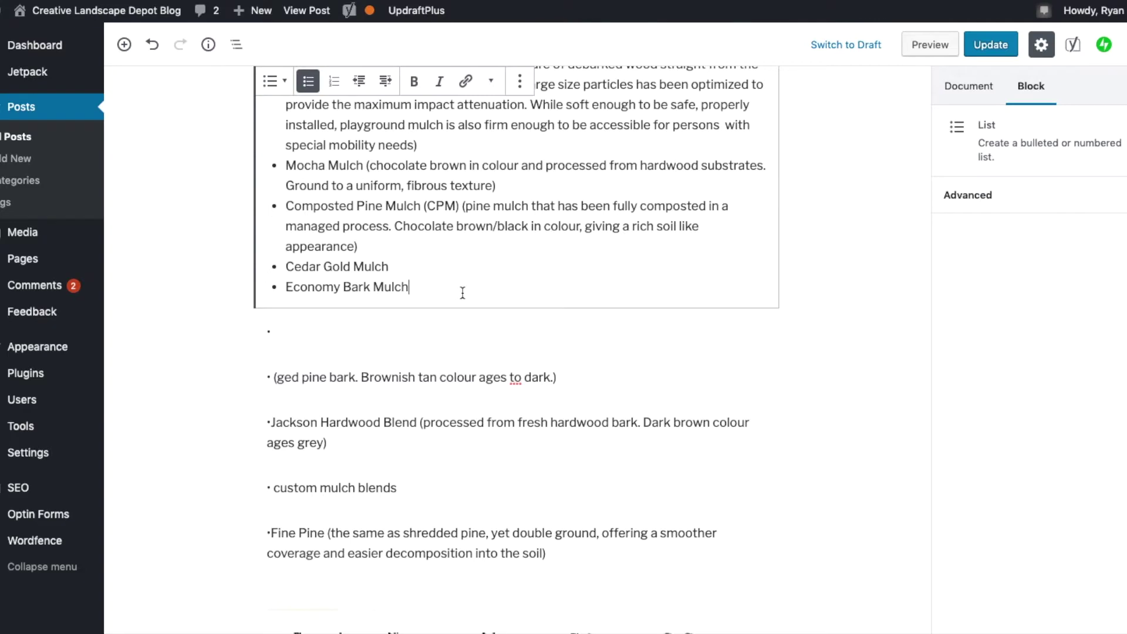
key(Return)
key(ctrl+v)
text(Mulch)
click(359, 357)
key(BackSpace)
key(BackSpace)
scroll(363, 349, down, 3)
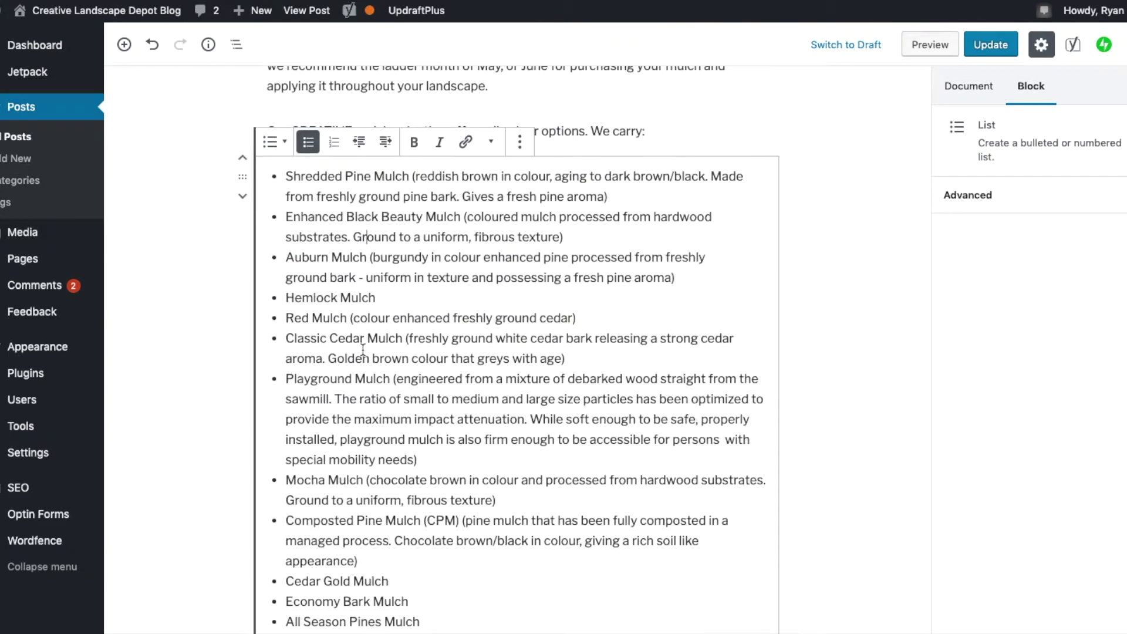
scroll(374, 347, down, 10)
scroll(451, 269, up, 5)
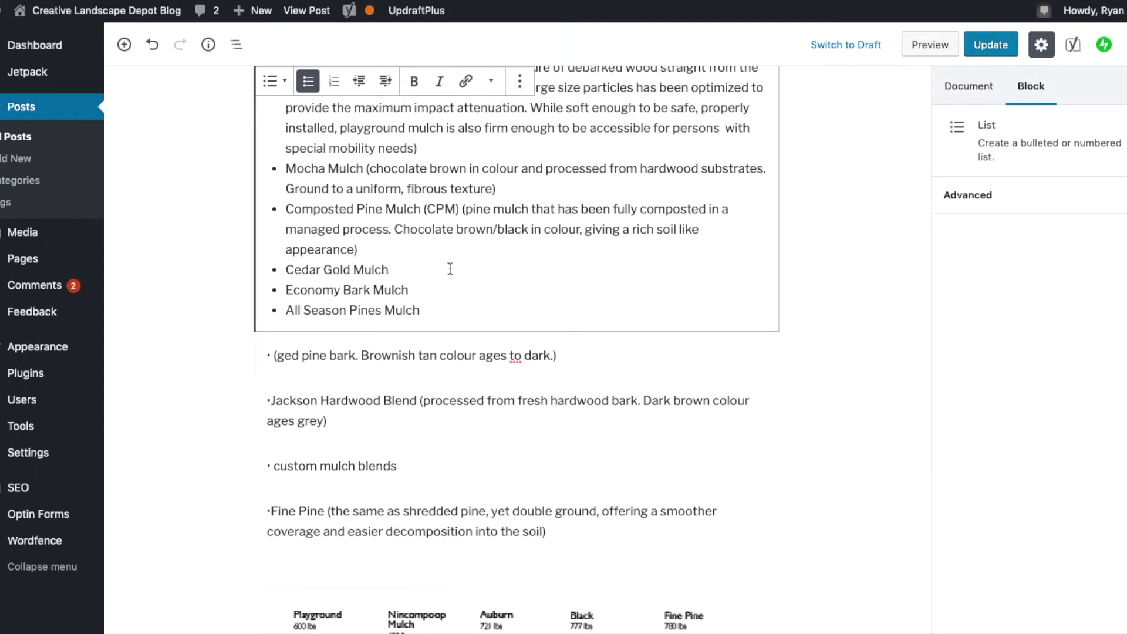
drag(434, 310, 287, 269)
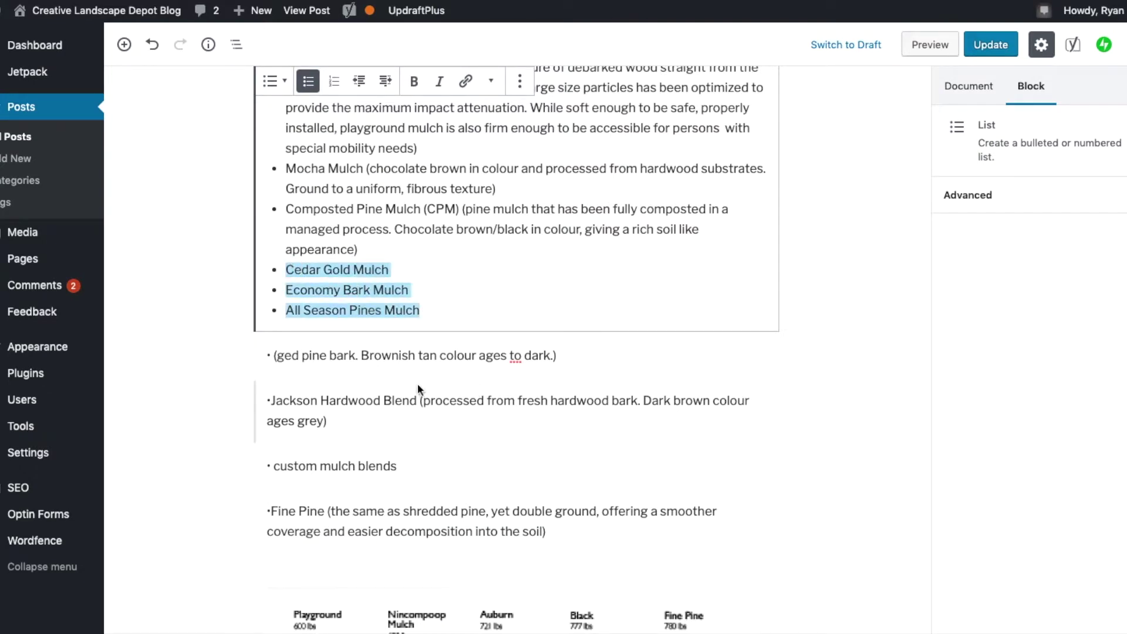
- Reword "June for purchasing your mulch" as "June to buy your mulch" in the paragraph about the best time to apply mulch
scroll(374, 358, up, 8)
double_click(594, 264)
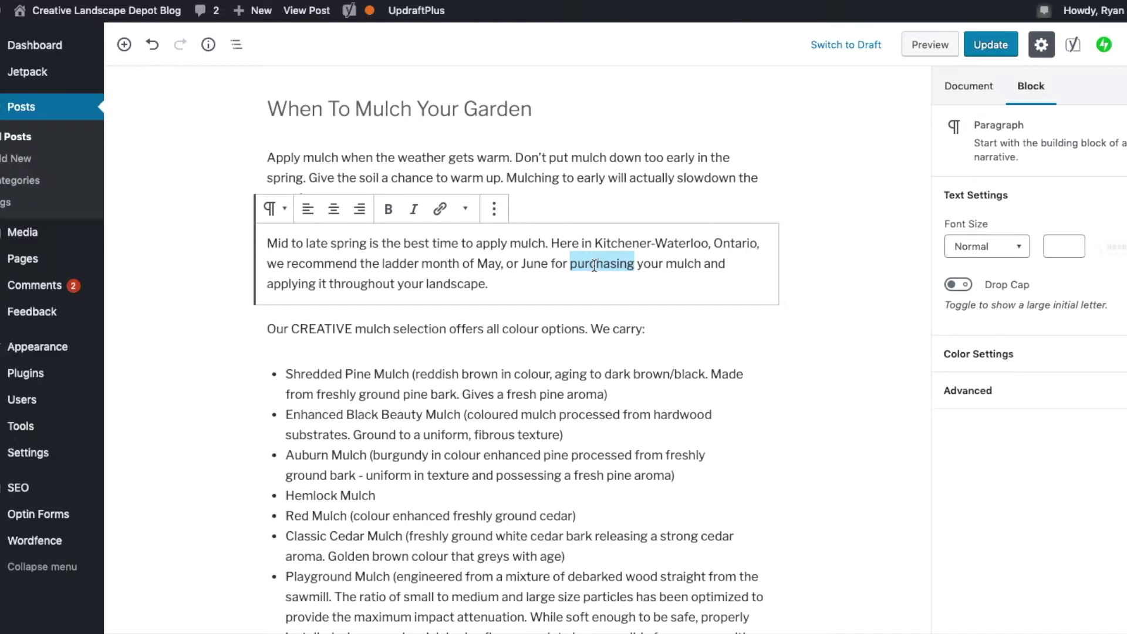
text(buyi)
key(BackSpace)
key(BackSpace)
key(BackSpace)
key(BackSpace)
key(BackSpace)
key(BackSpace)
key(BackSpace)
key(BackSpace)
key(BackSpace)
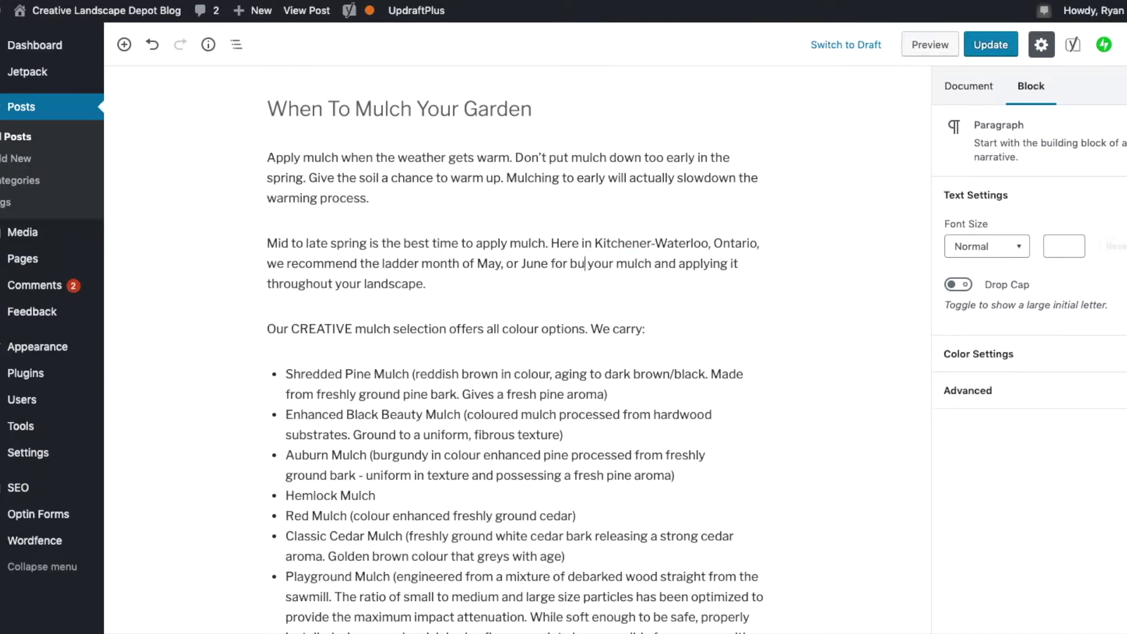
text(June to buy)
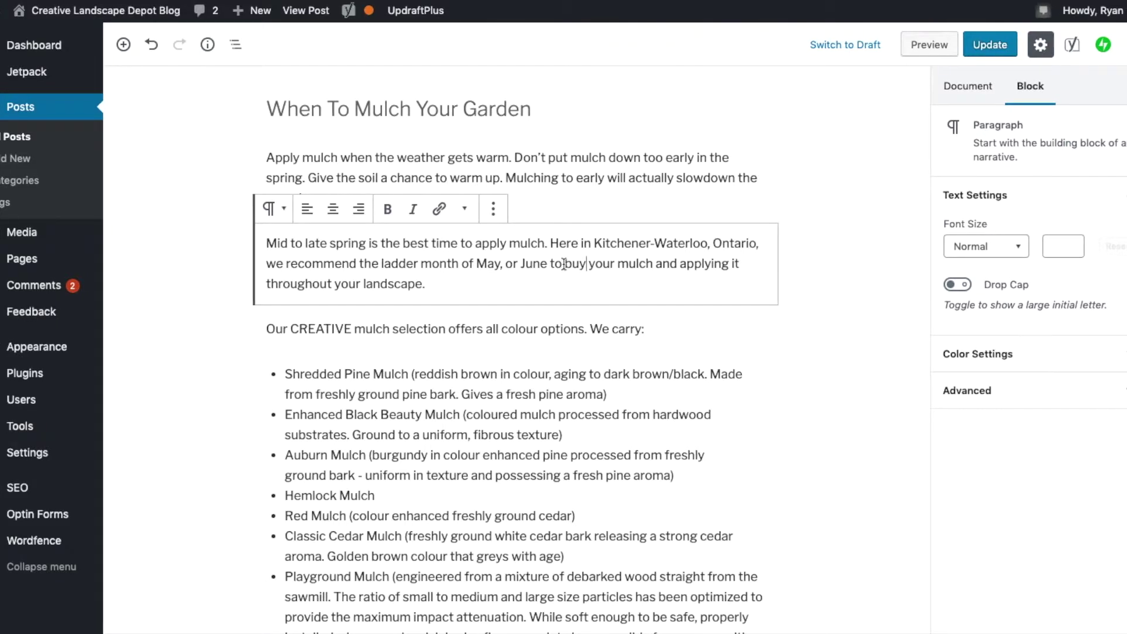
drag(565, 263, 638, 266)
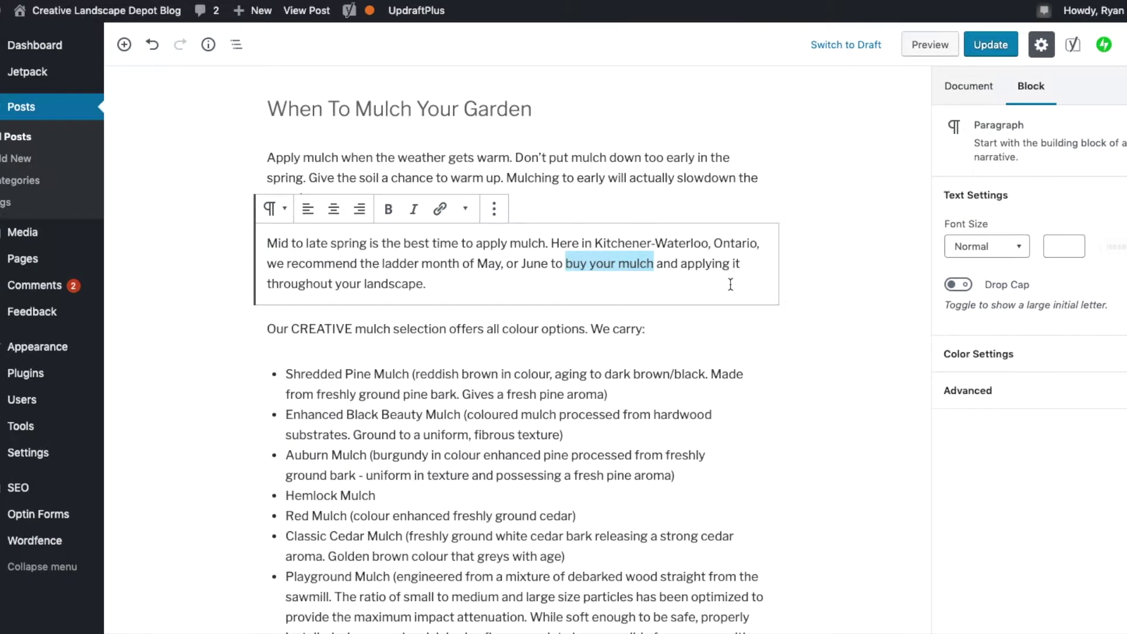
click(447, 285)
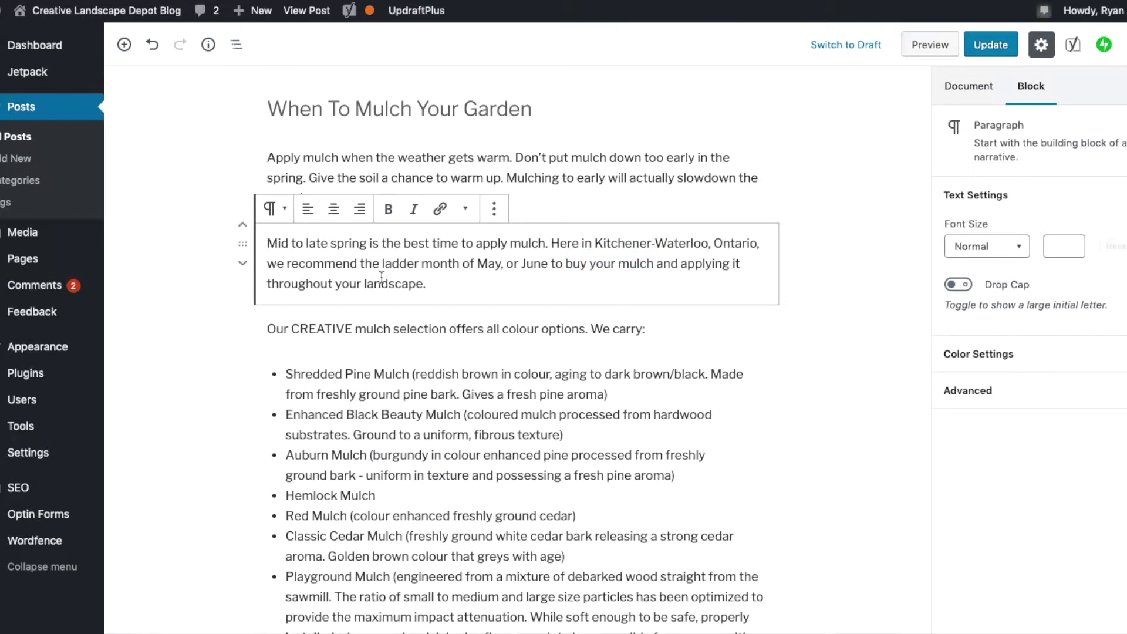
- Convert the bold "Benefits of Mulch" paragraph below the mulch price images into an H2 heading
scroll(358, 267, down, 15)
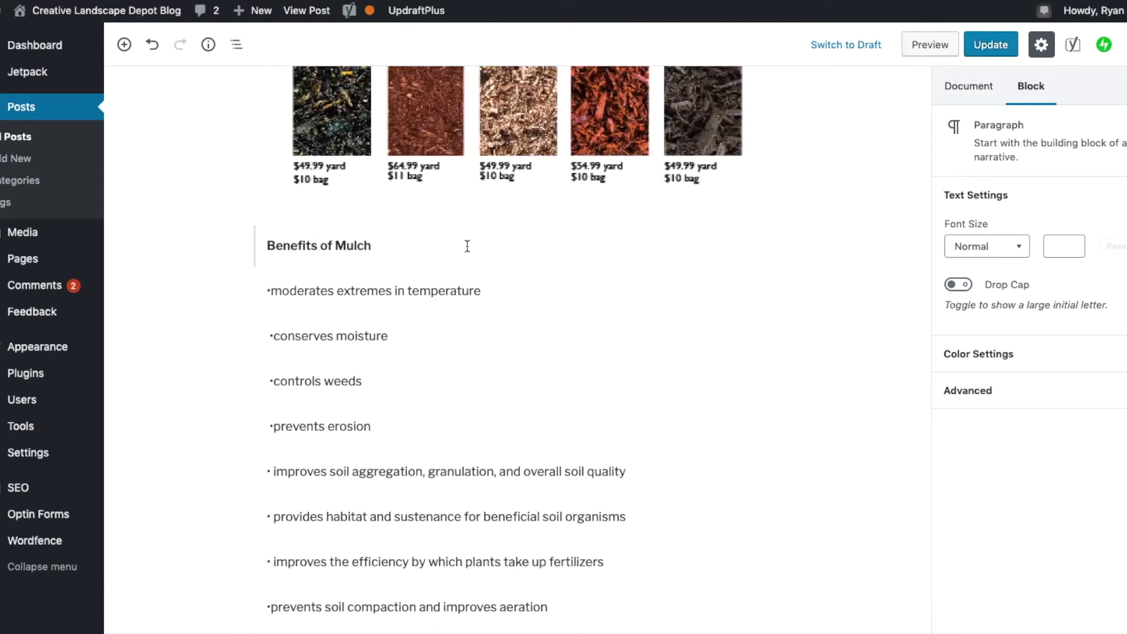
scroll(467, 246, up, 12)
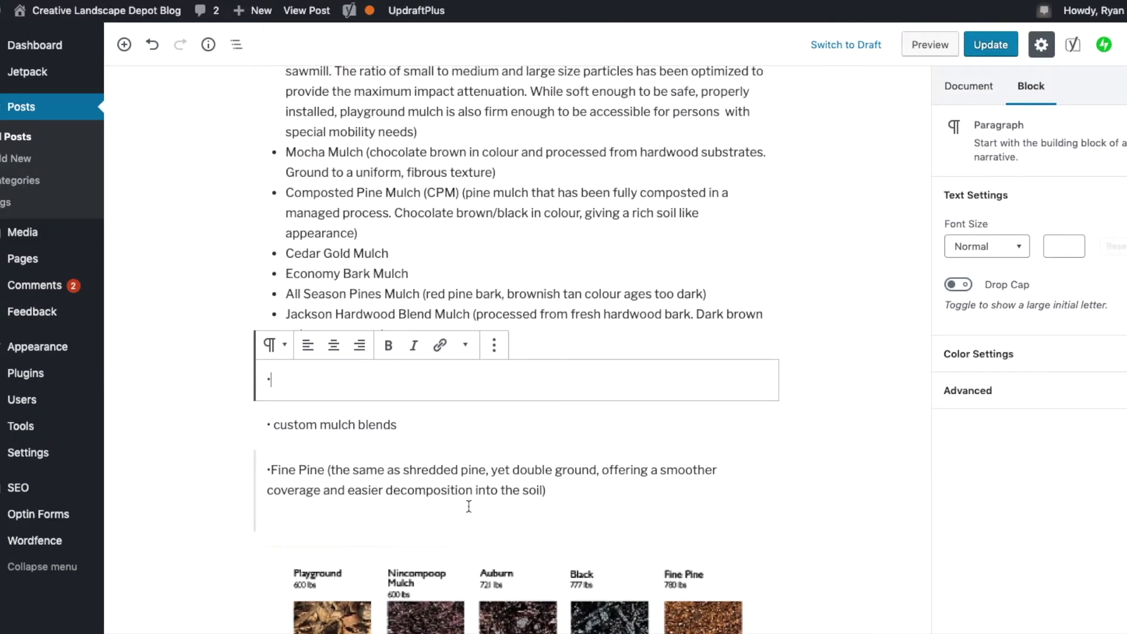
scroll(469, 506, down, 10)
drag(374, 206, 274, 195)
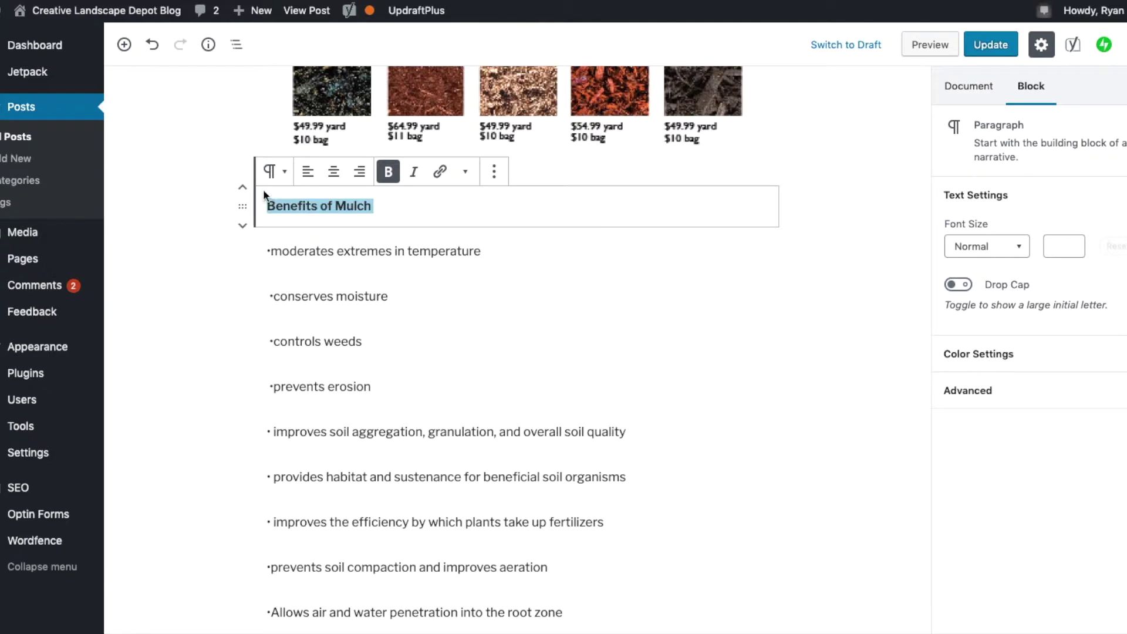
click(275, 171)
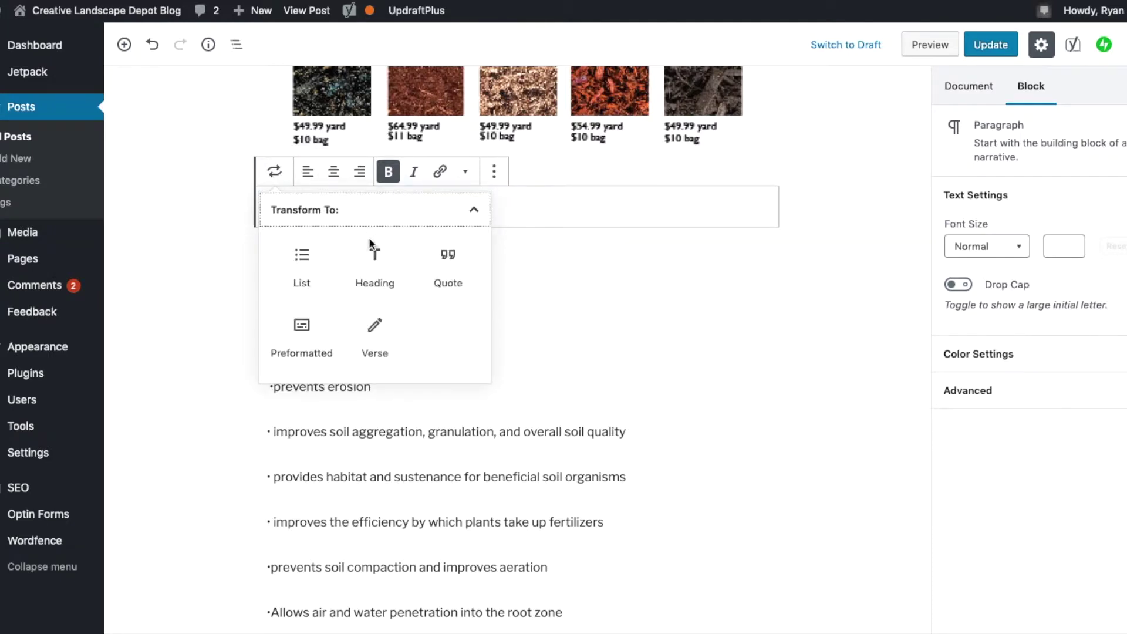
click(375, 264)
click(541, 363)
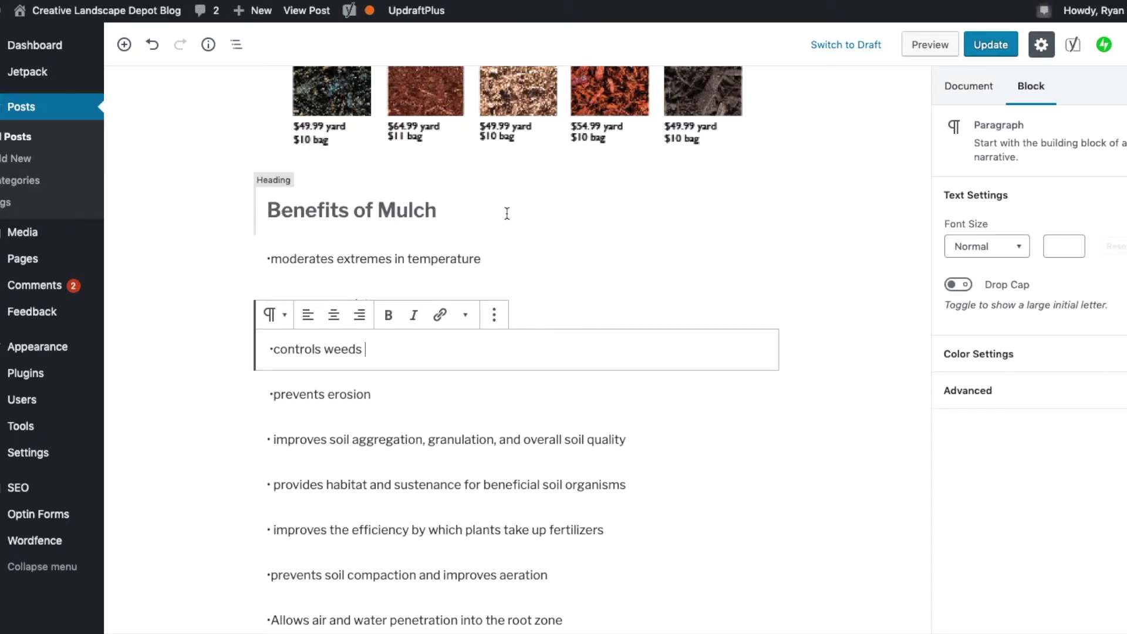
click(507, 213)
scroll(528, 264, up, 15)
scroll(495, 316, down, 15)
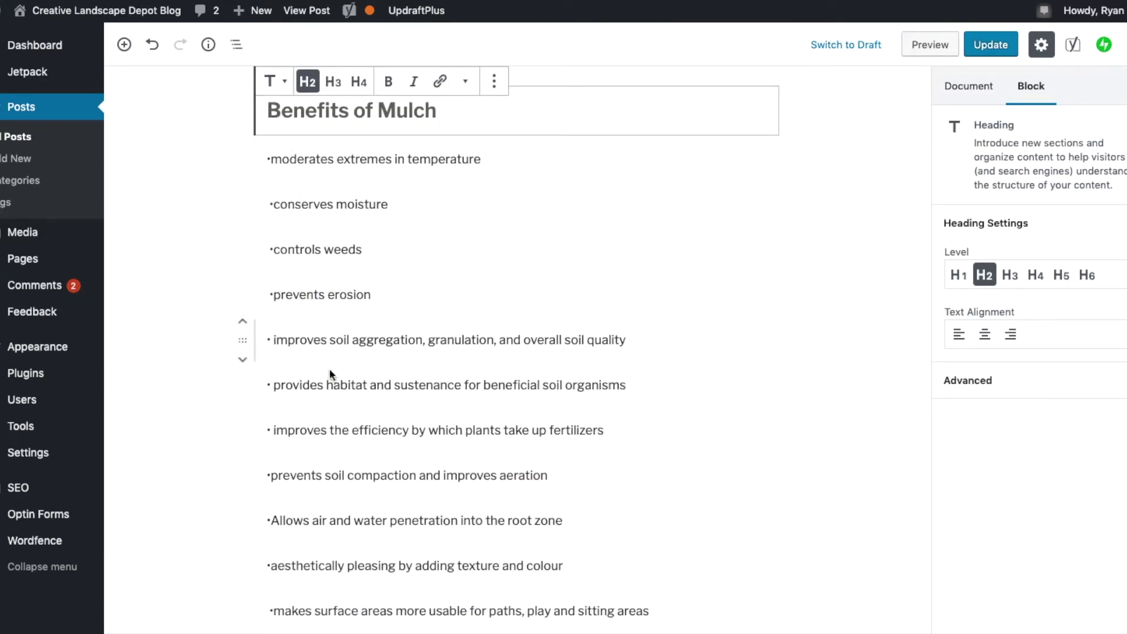
- Count the benefits listed under the "Benefits of Mulch" heading and put 13 at the start of that heading
scroll(332, 395, down, 3)
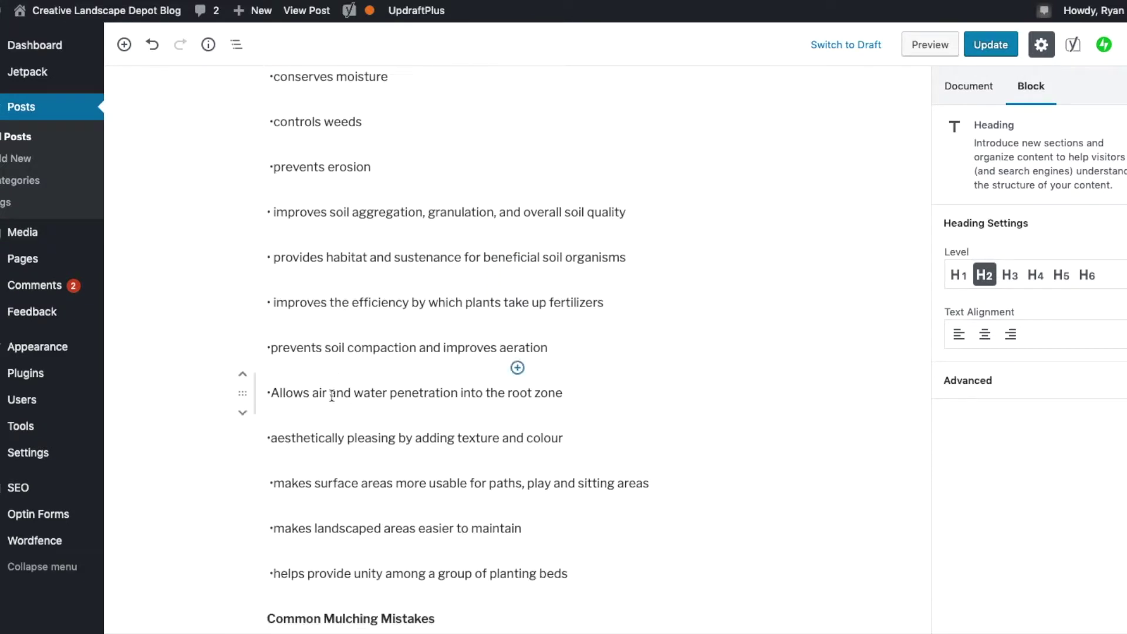
scroll(328, 388, down, 3)
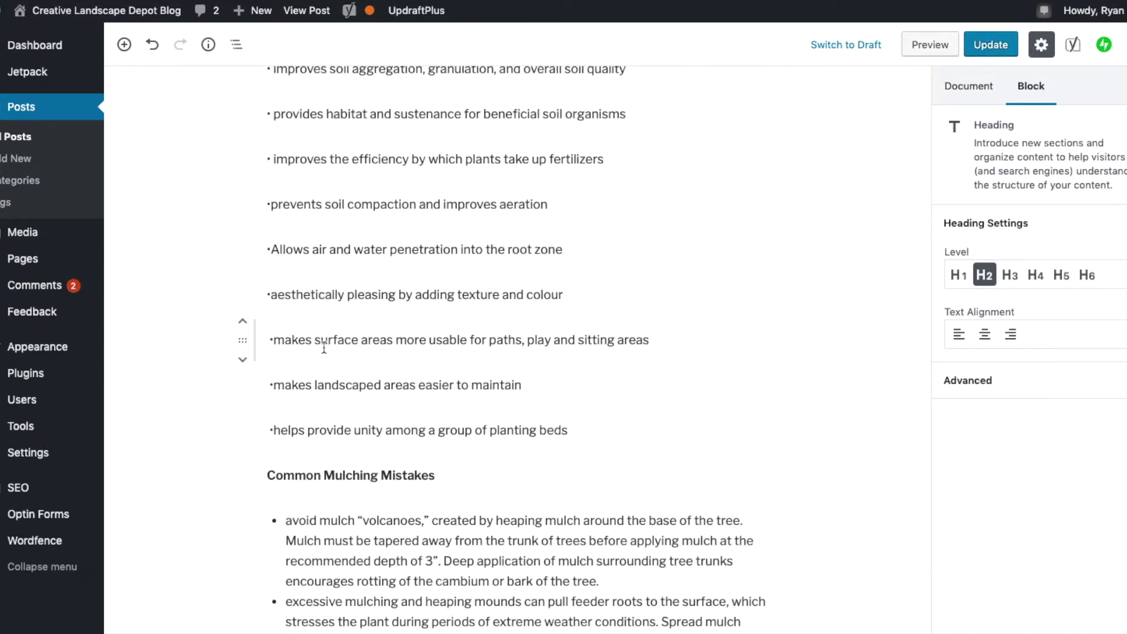
scroll(402, 371, up, 10)
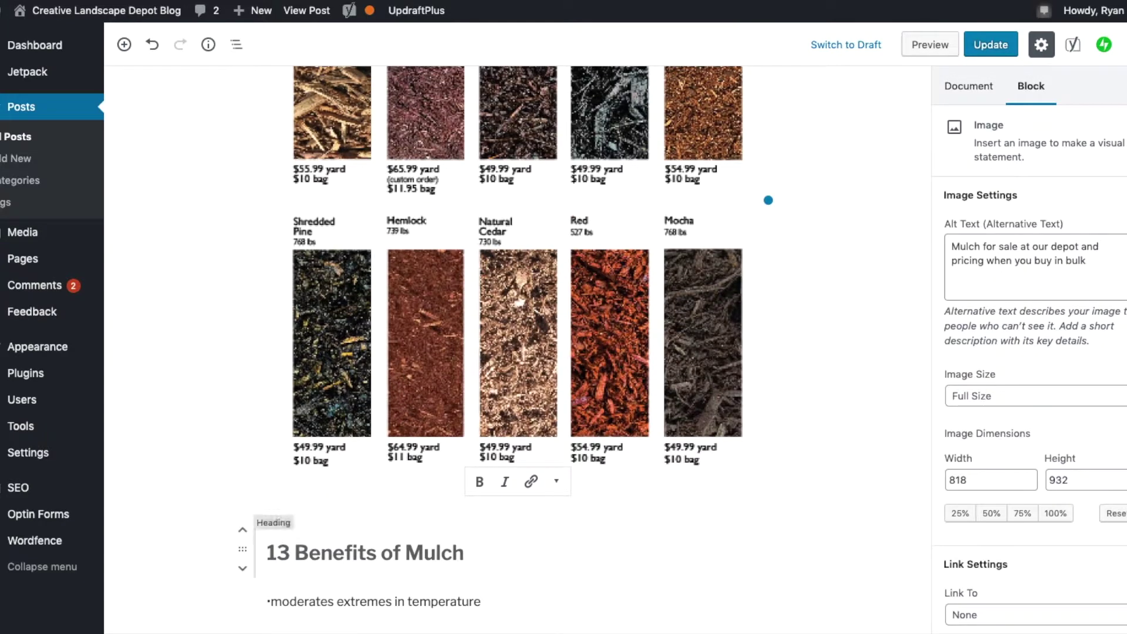
click(303, 502)
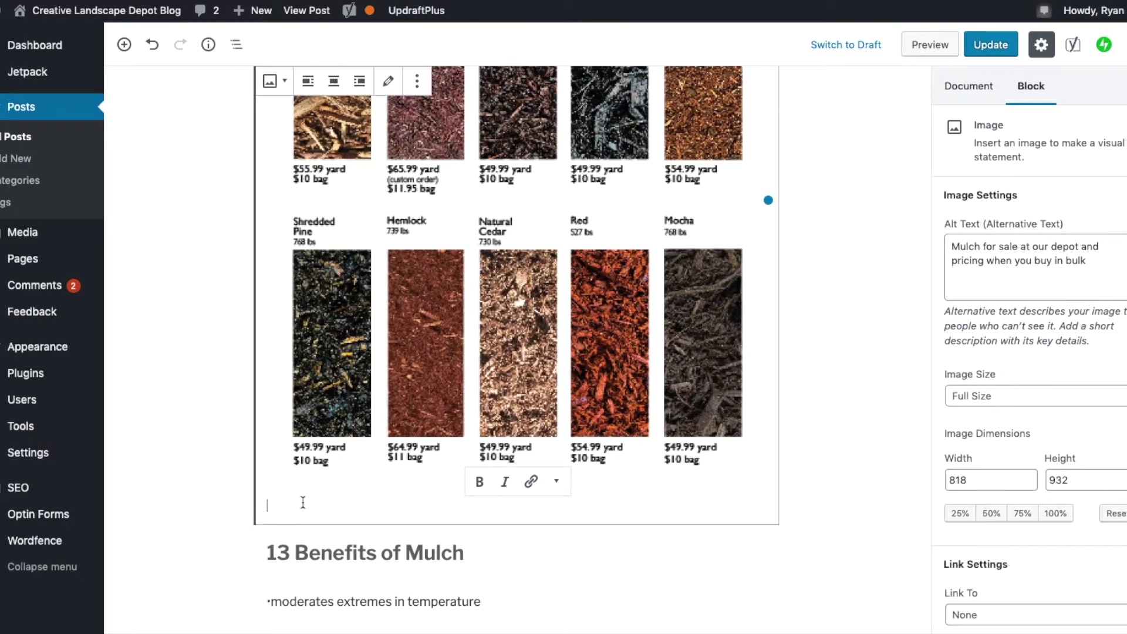
- Change the number at the start of the post title to 13
scroll(302, 502, up, 6)
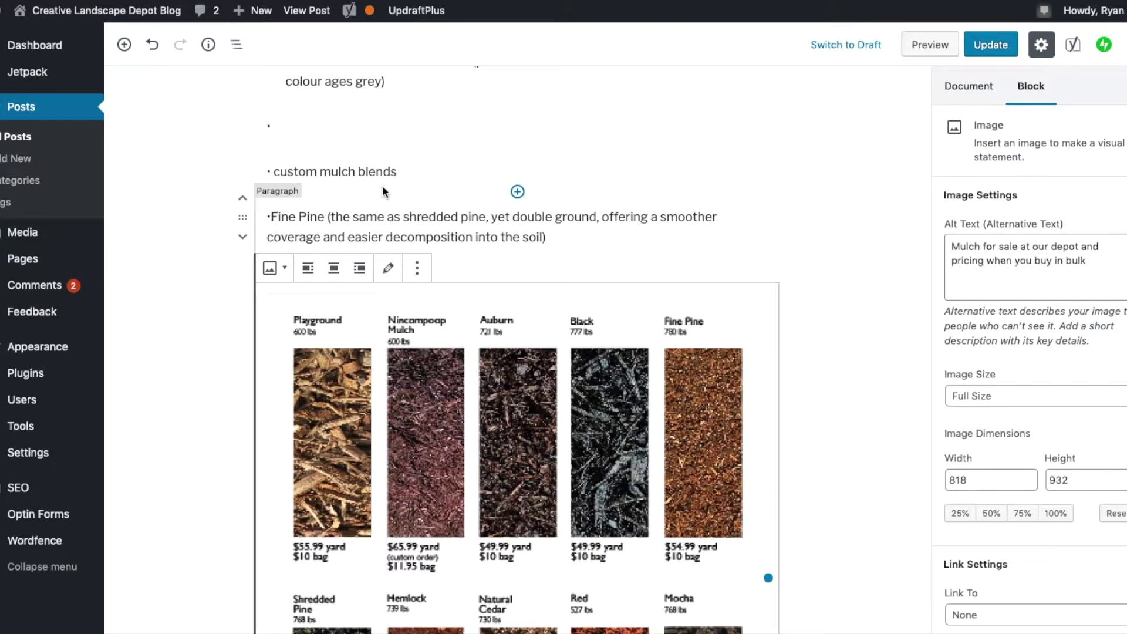
scroll(384, 182, up, 15)
scroll(387, 167, up, 9)
click(283, 155)
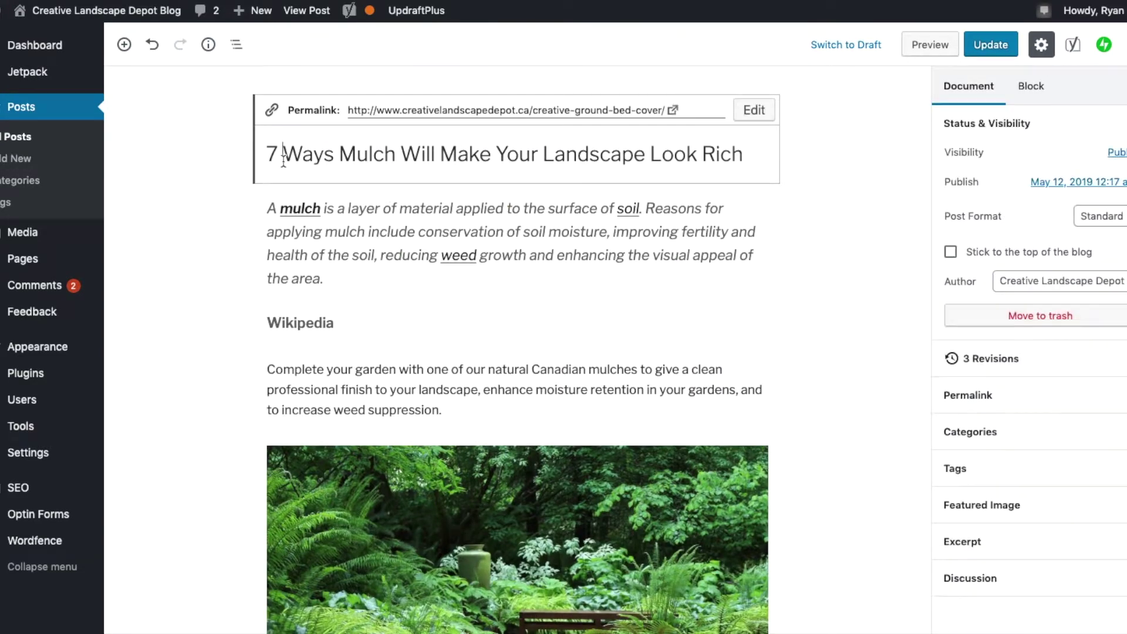
key(BackSpace)
text(13)
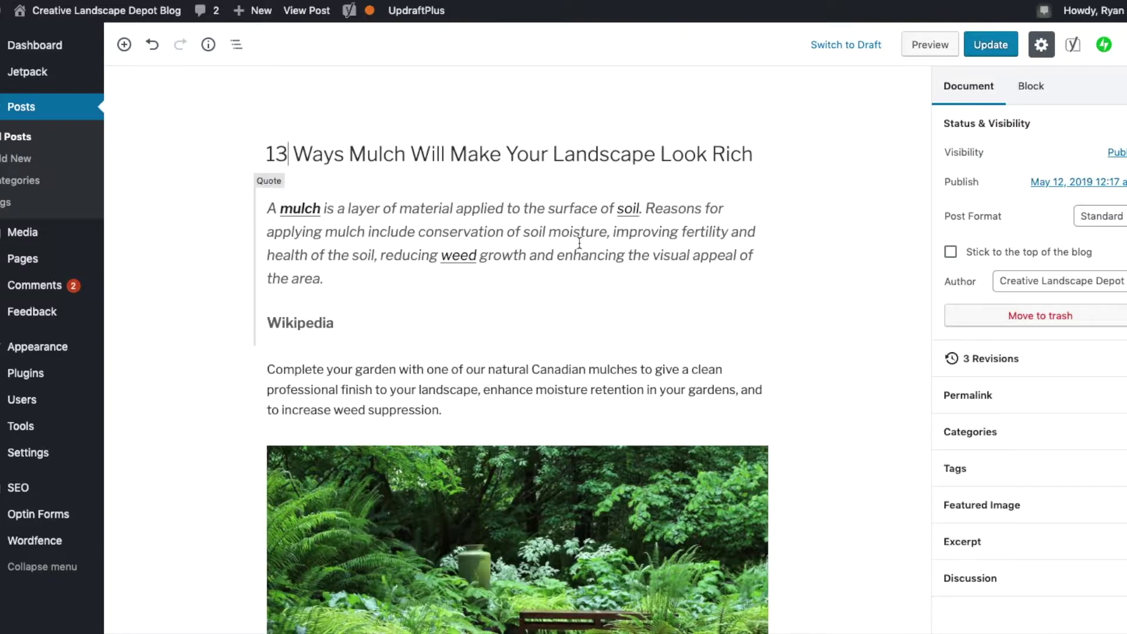
- Move the custom mulch blends and Fine Pine entries into the bulleted mulch list as "Custom Mulch blends" and "Fine Pine Mulch"
scroll(481, 261, down, 20)
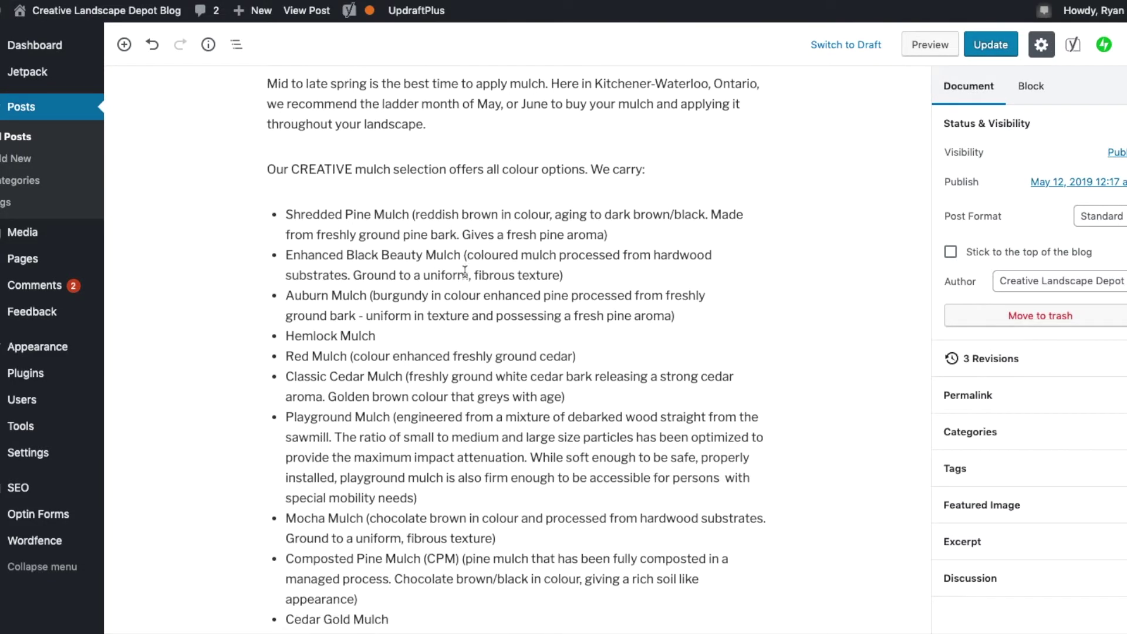
scroll(465, 272, down, 15)
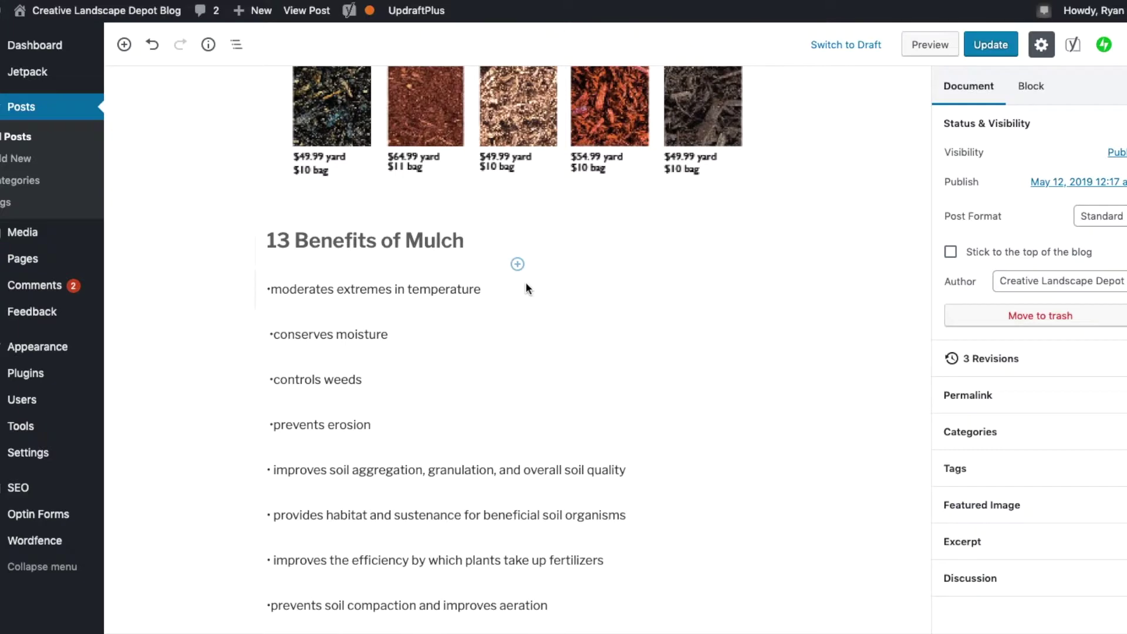
scroll(519, 397, up, 5)
scroll(529, 377, down, 6)
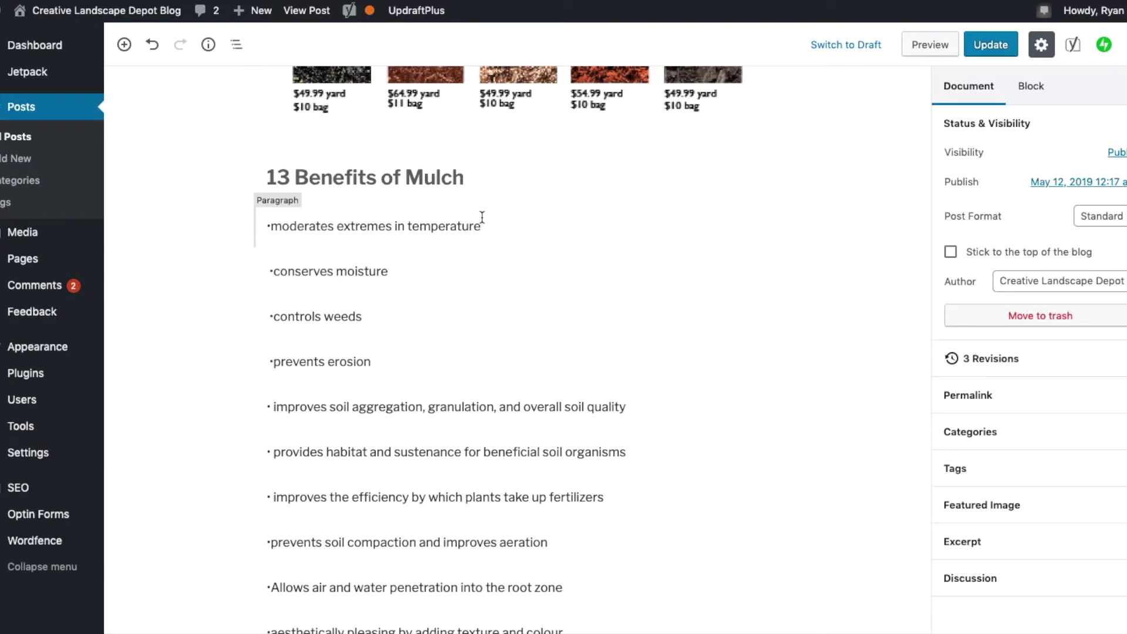
scroll(588, 265, up, 2)
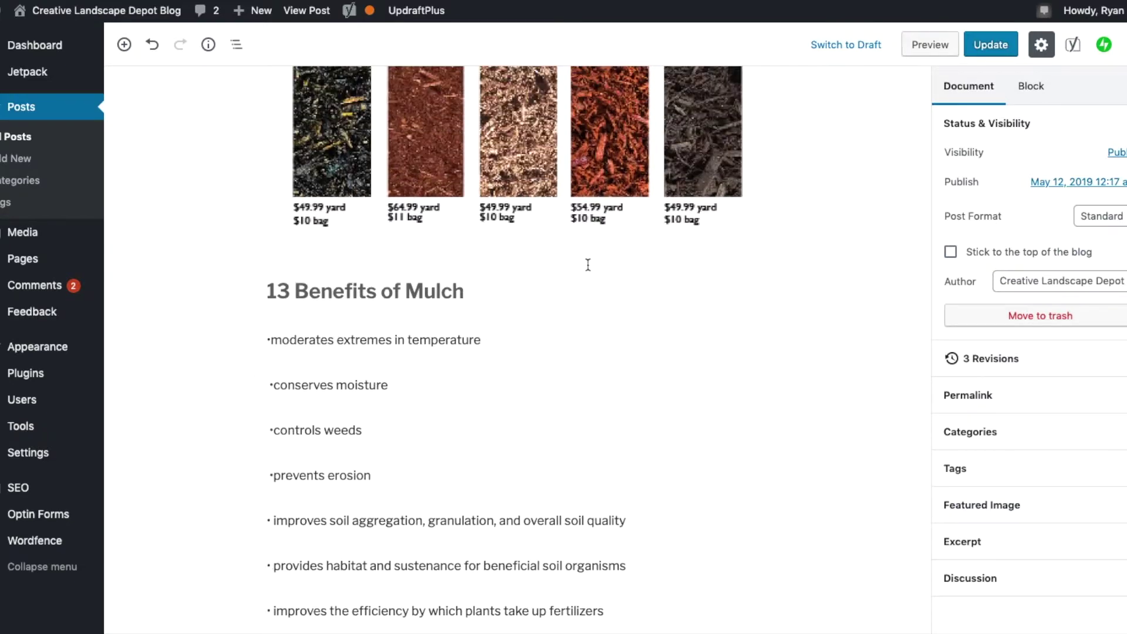
scroll(588, 264, up, 6)
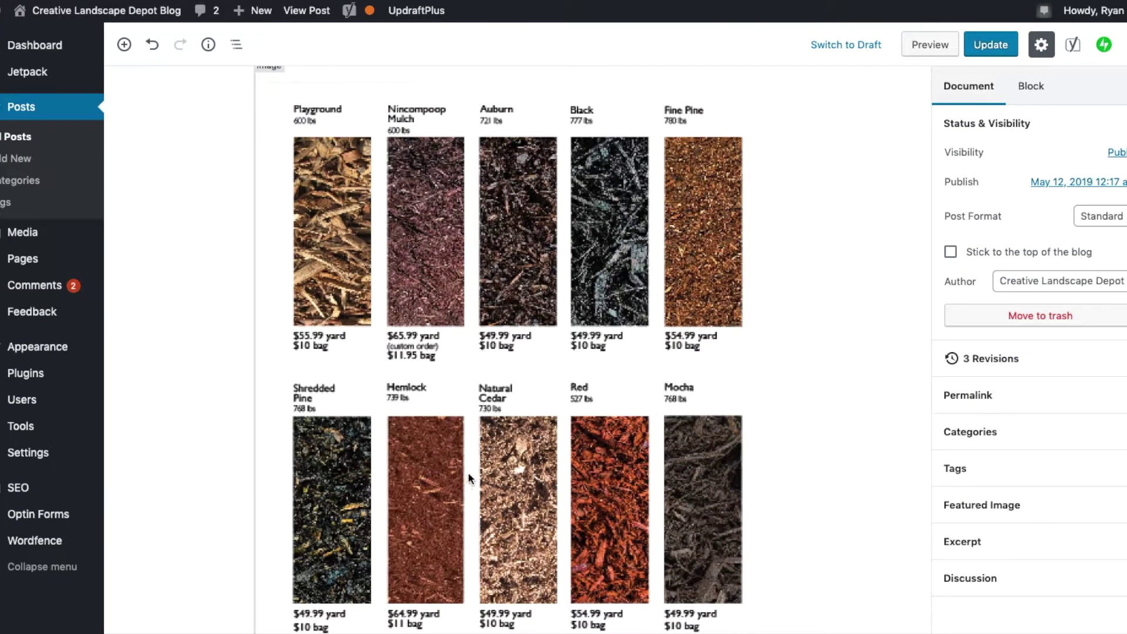
scroll(593, 330, up, 10)
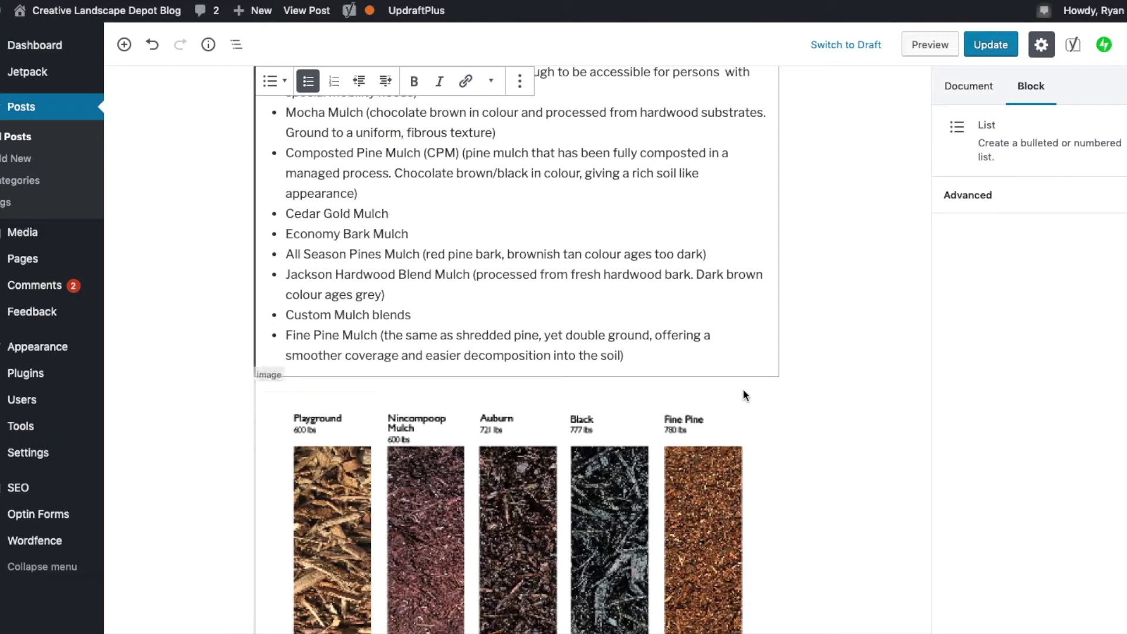
- Review the complete bulleted mulch list, the mulch price images and the benefits section below them
scroll(640, 297, up, 8)
scroll(481, 354, down, 7)
scroll(481, 354, down, 8)
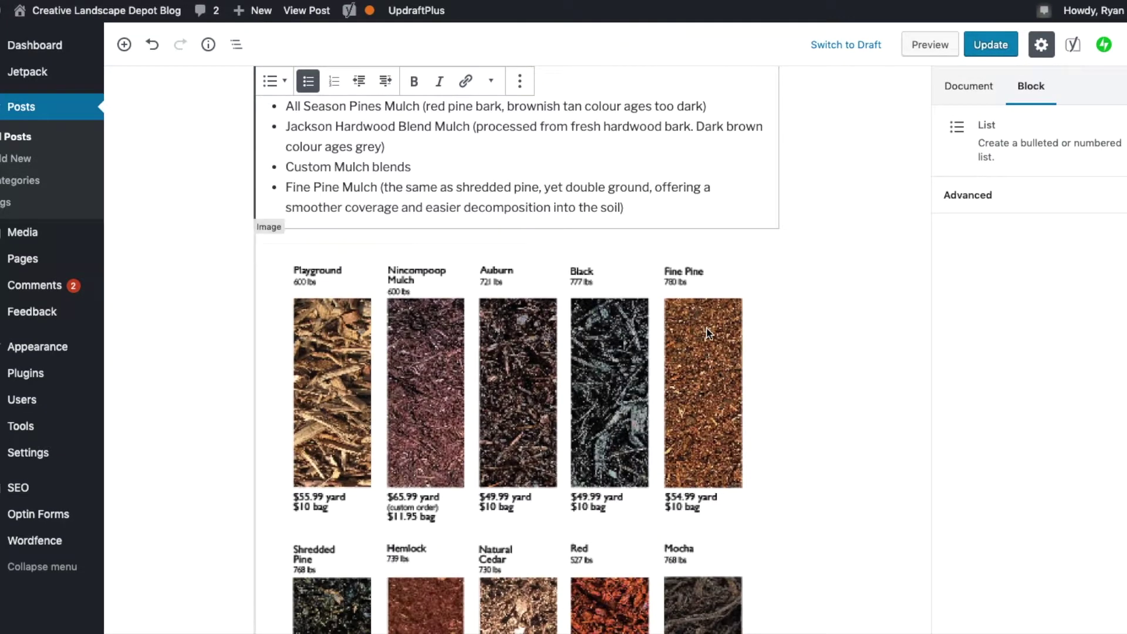
scroll(411, 384, up, 10)
scroll(442, 403, up, 10)
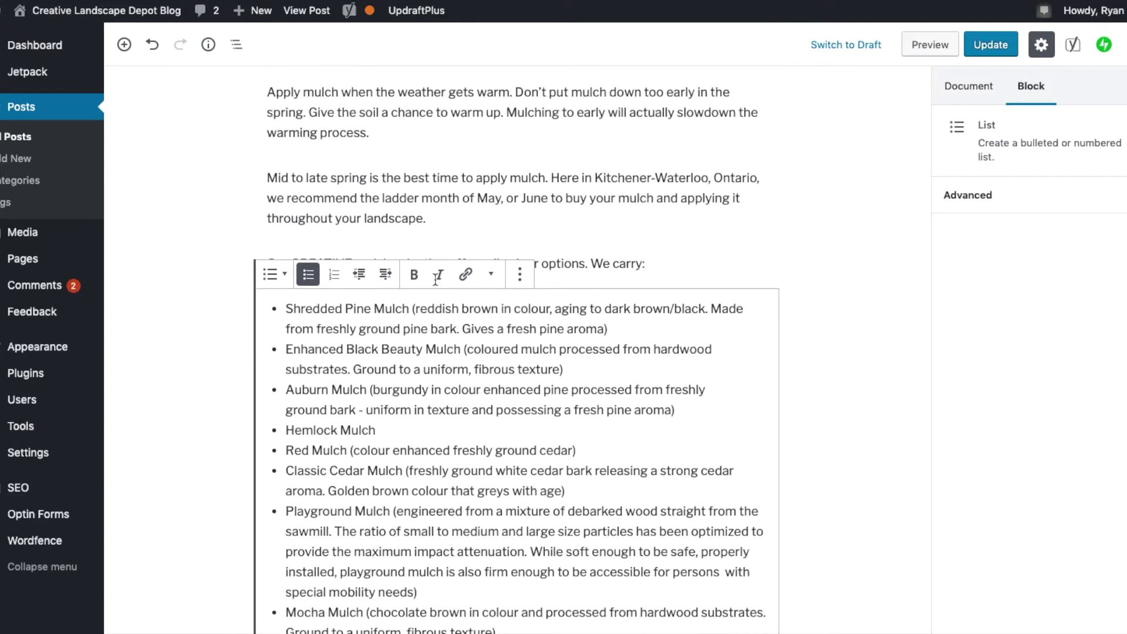
scroll(609, 399, down, 20)
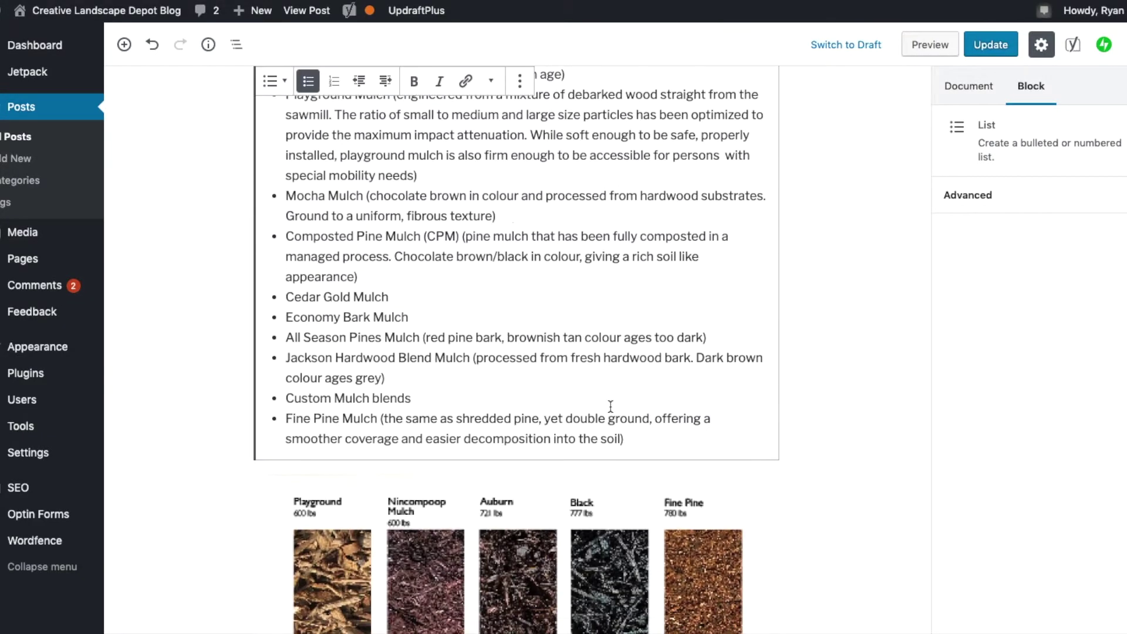
scroll(594, 398, down, 2)
scroll(465, 284, up, 3)
scroll(389, 147, down, 2)
click(271, 108)
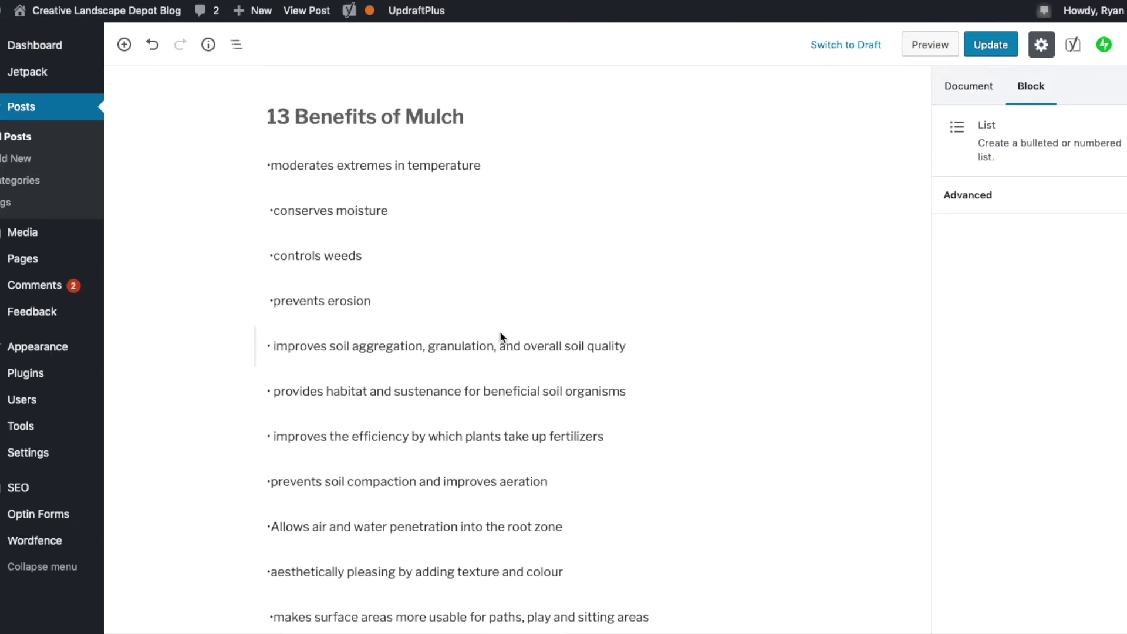
- Convert the bold "Common Mulching Mistakes" paragraph into a heading
scroll(500, 330, down, 10)
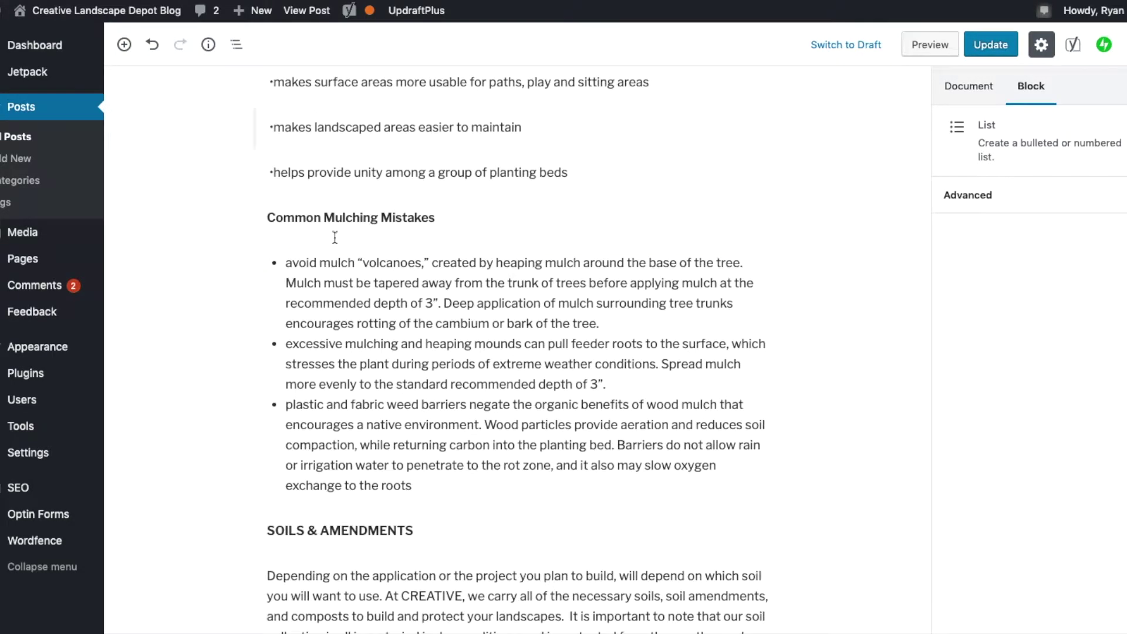
triple_click(332, 218)
click(274, 182)
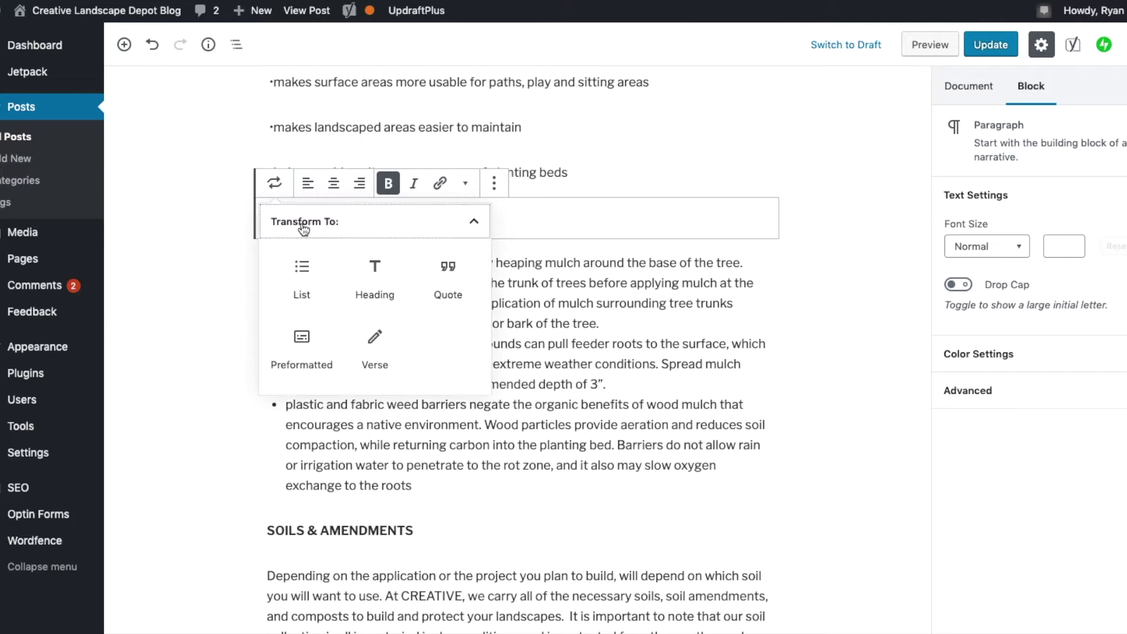
click(374, 282)
- Examine the SOILS & AMENDMENTS paragraph and the remaining sections, ending with Yoast's SEO analysis results below the post
scroll(564, 447, down, 3)
scroll(563, 448, down, 2)
triple_click(351, 280)
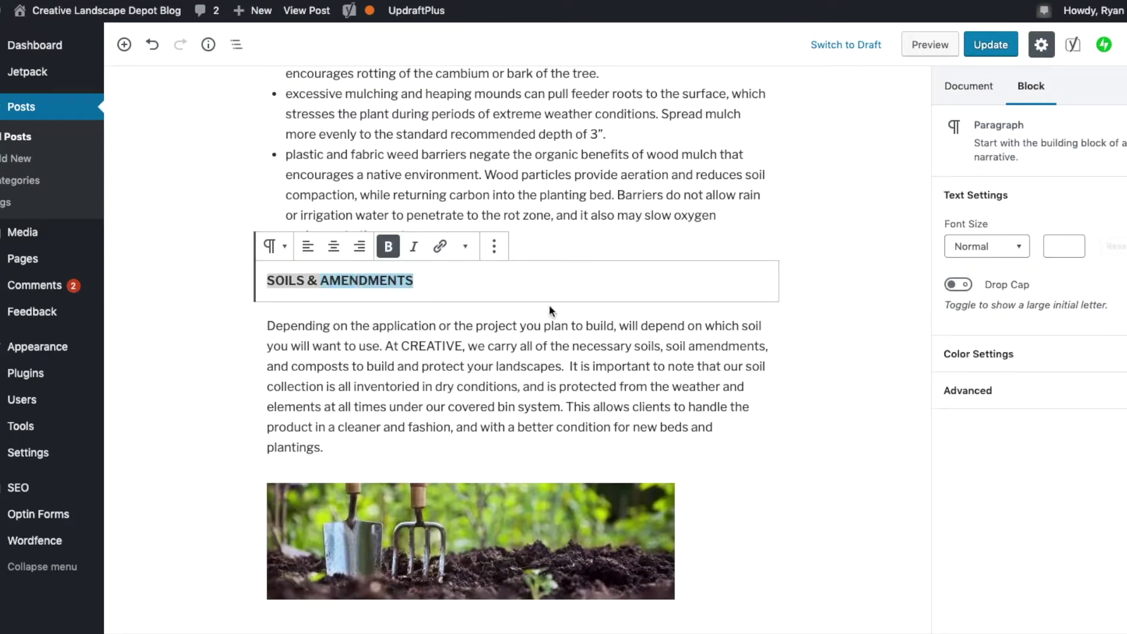
click(527, 249)
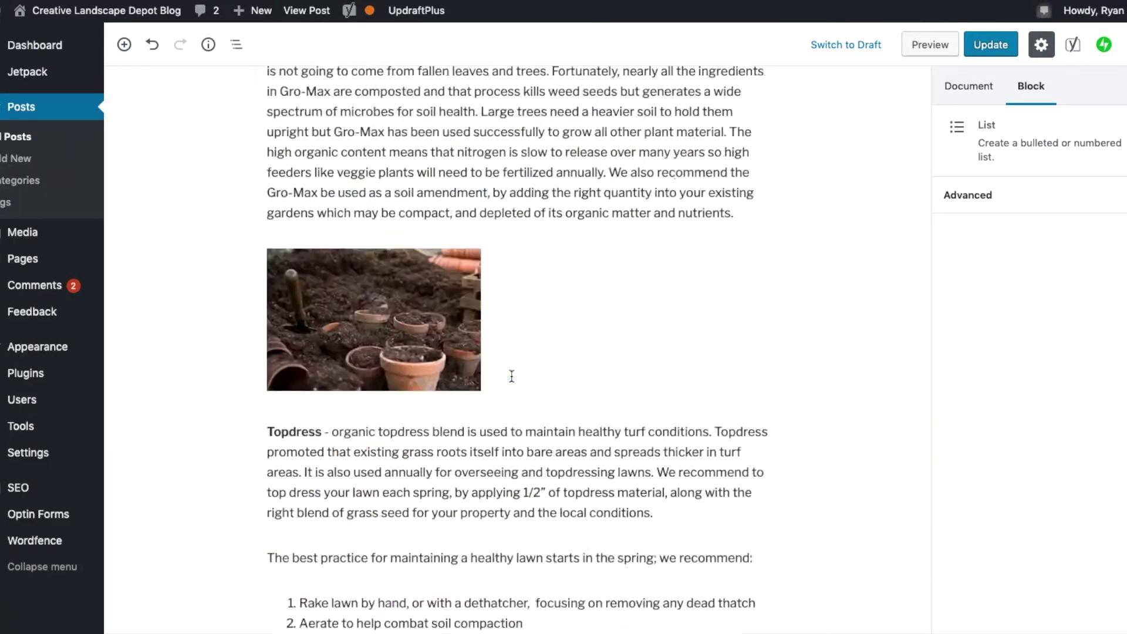
scroll(512, 376, down, 20)
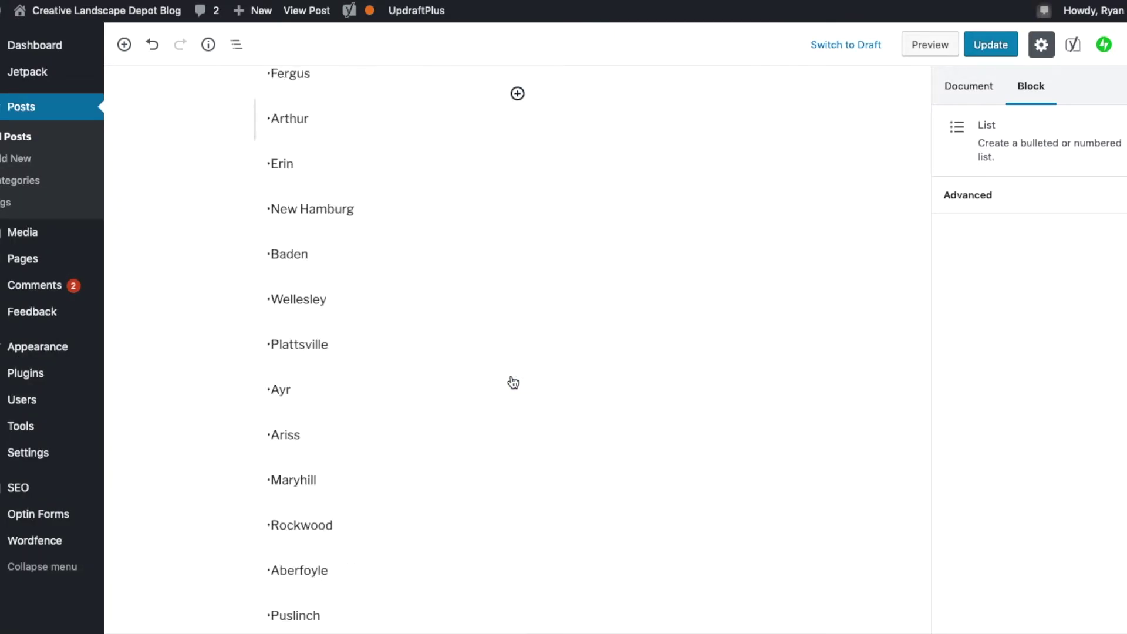
scroll(514, 383, down, 20)
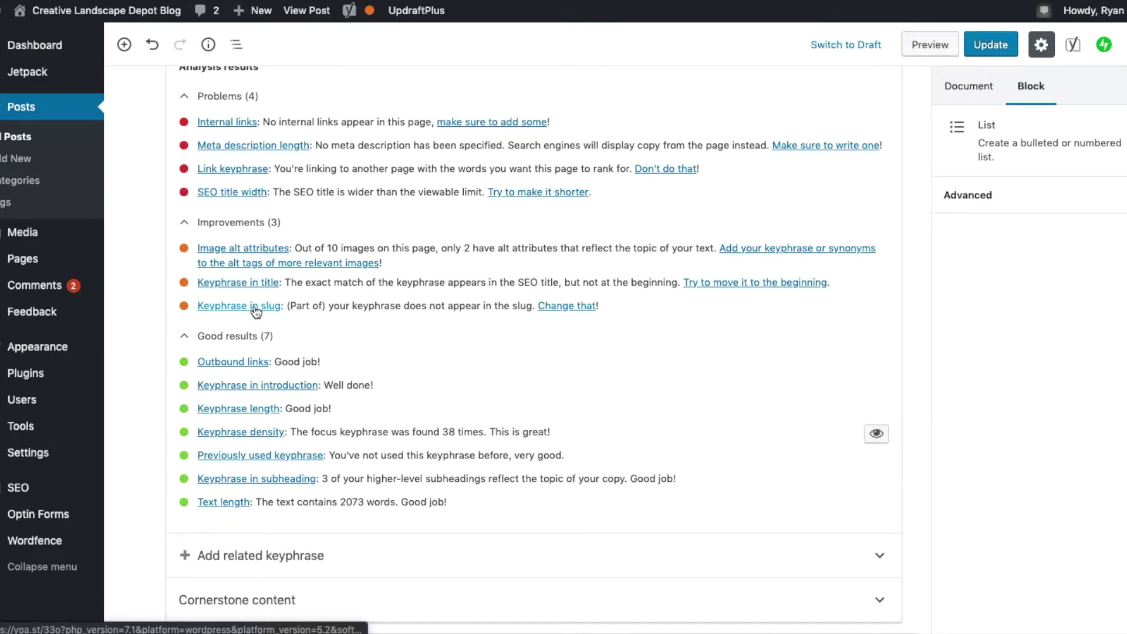
- Set the post's permalink slug to 13-ways-mulch-will-make-your-landscape-look-rich and save it
scroll(604, 264, up, 20)
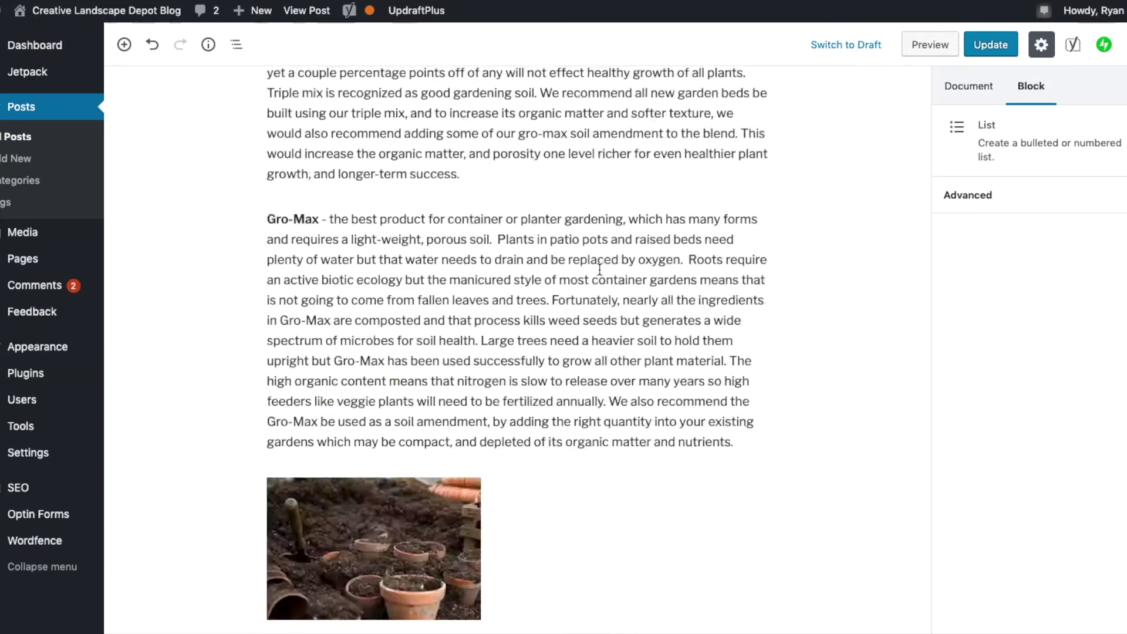
scroll(599, 271, up, 10)
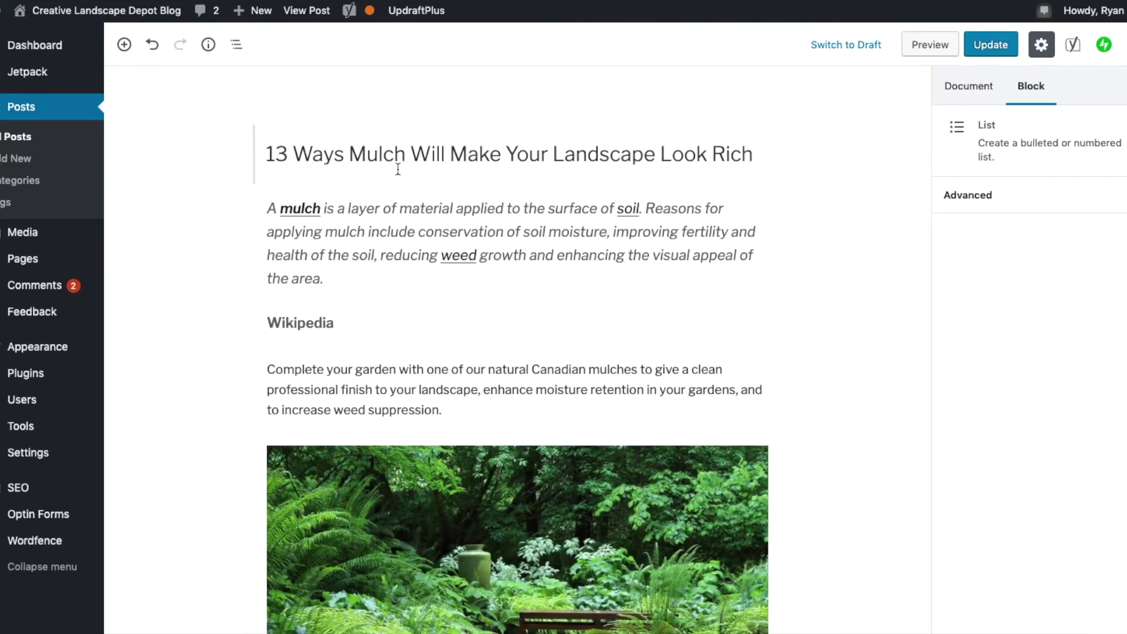
double_click(378, 151)
scroll(566, 112, down, 1)
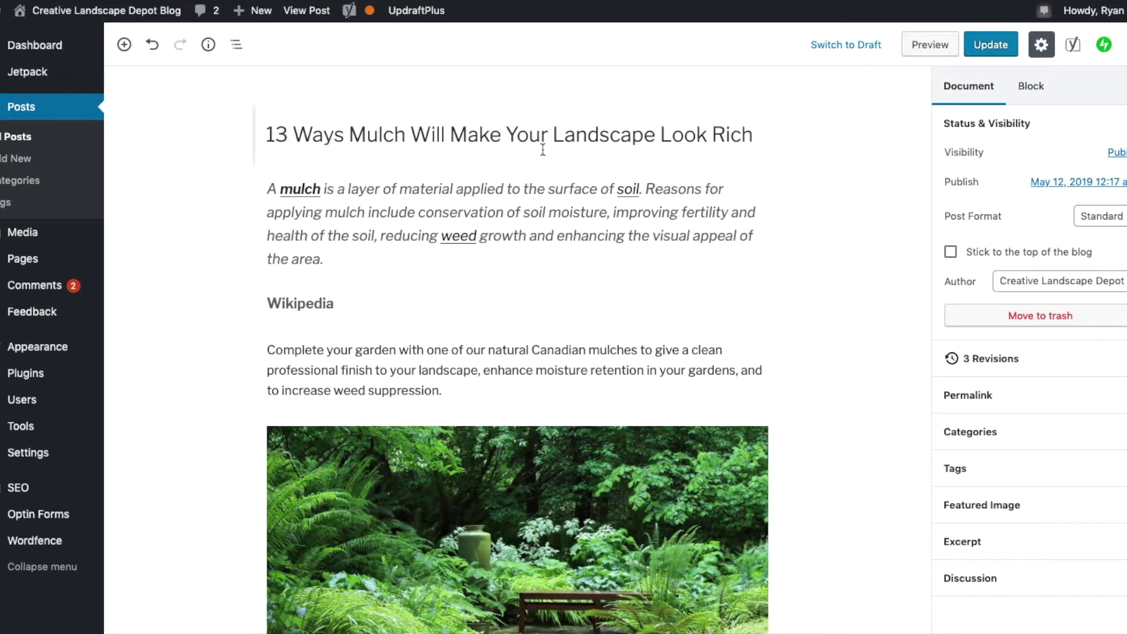
click(543, 150)
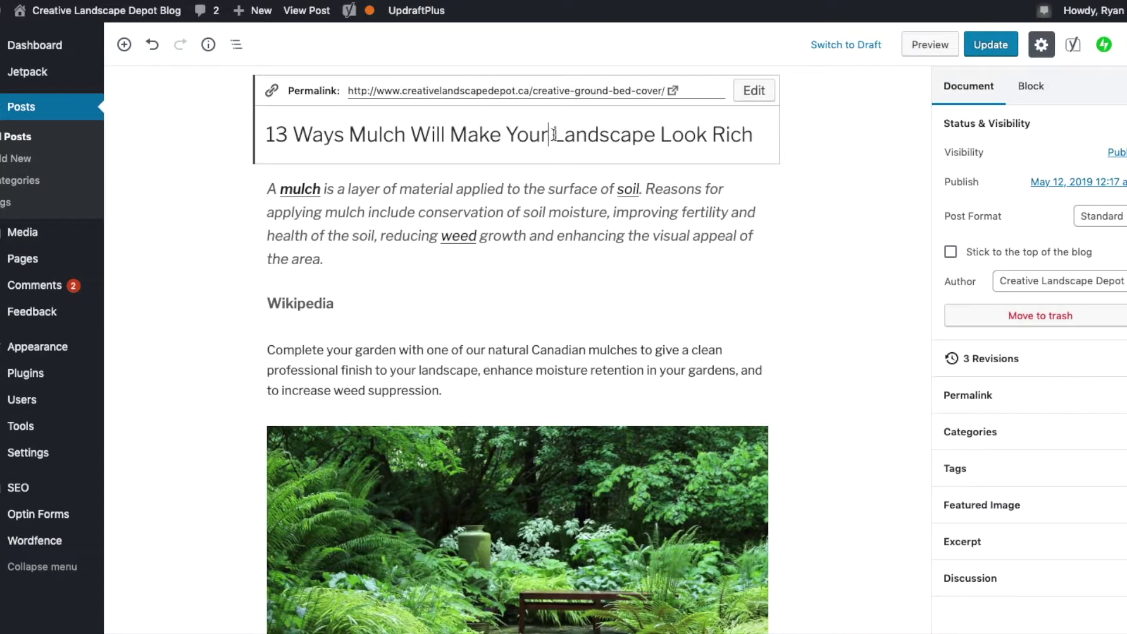
click(746, 91)
key(ctrl+a)
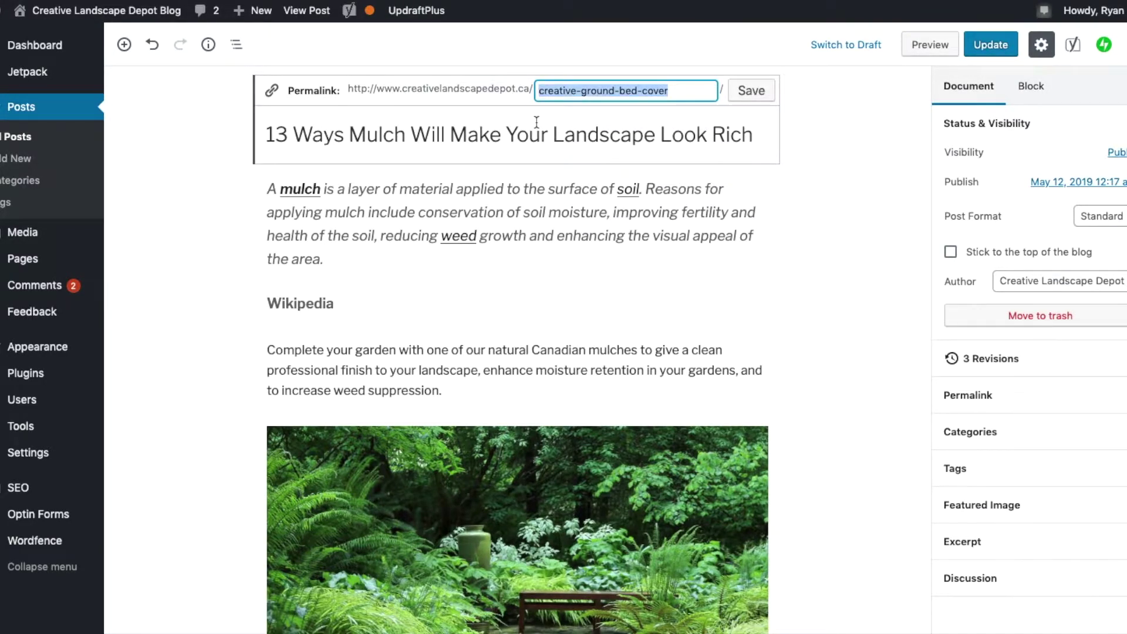
text(13-ways-mulch-will-make-your-)
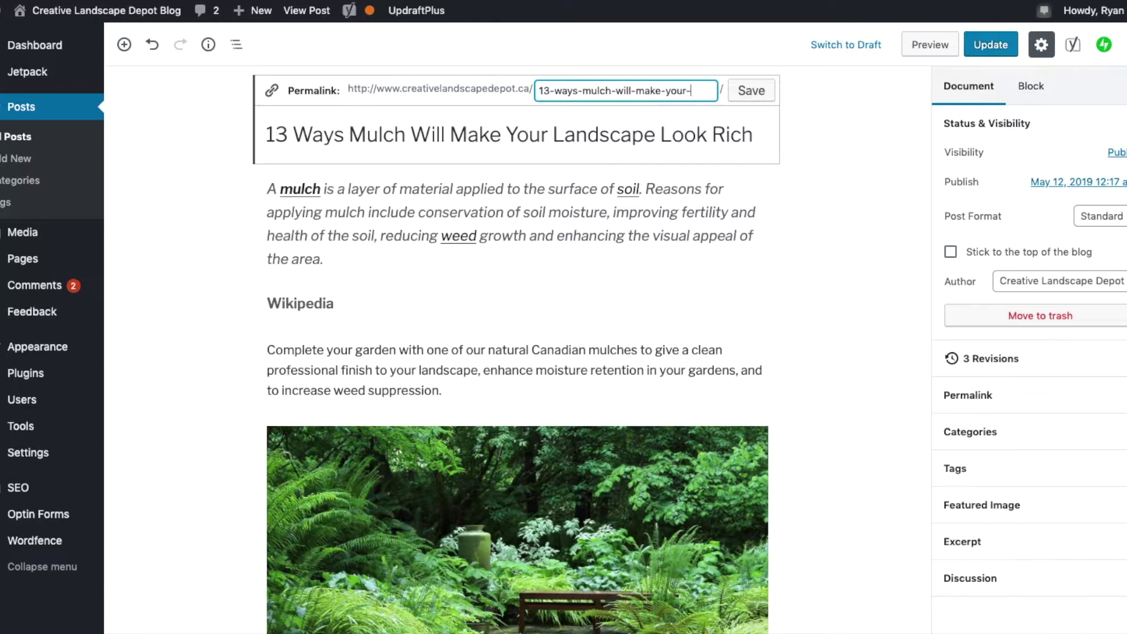
text(scape-)
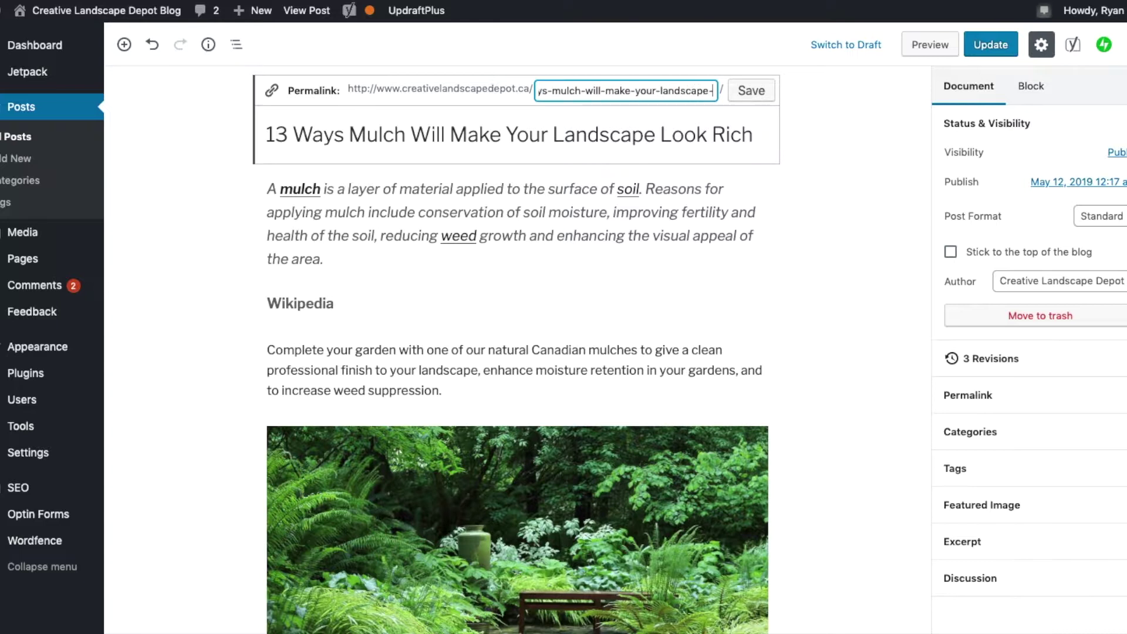
text(look-rich)
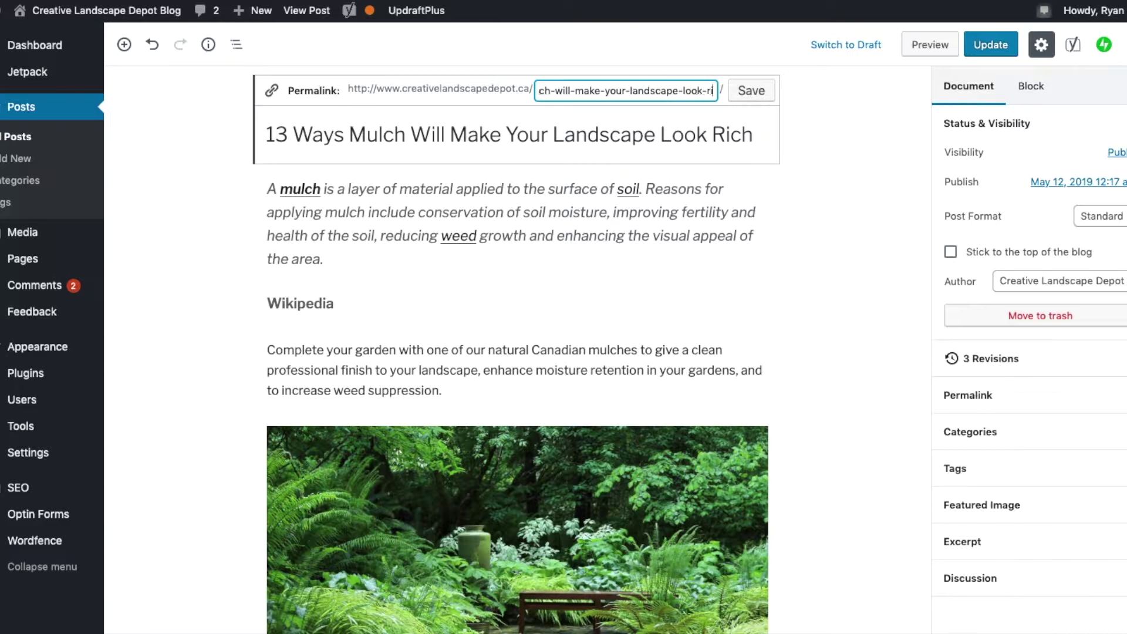
click(751, 91)
- Recheck Yoast's analysis results below the post for the keyphrase in the slug and the remaining problems
scroll(790, 246, down, 10)
scroll(790, 245, down, 20)
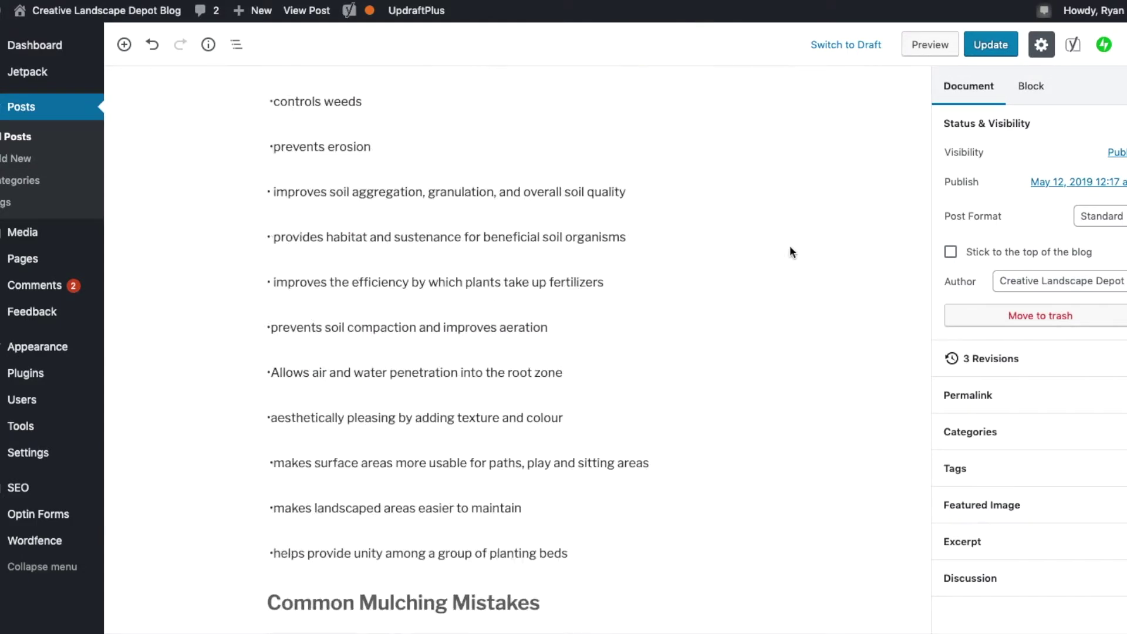
scroll(790, 275, down, 20)
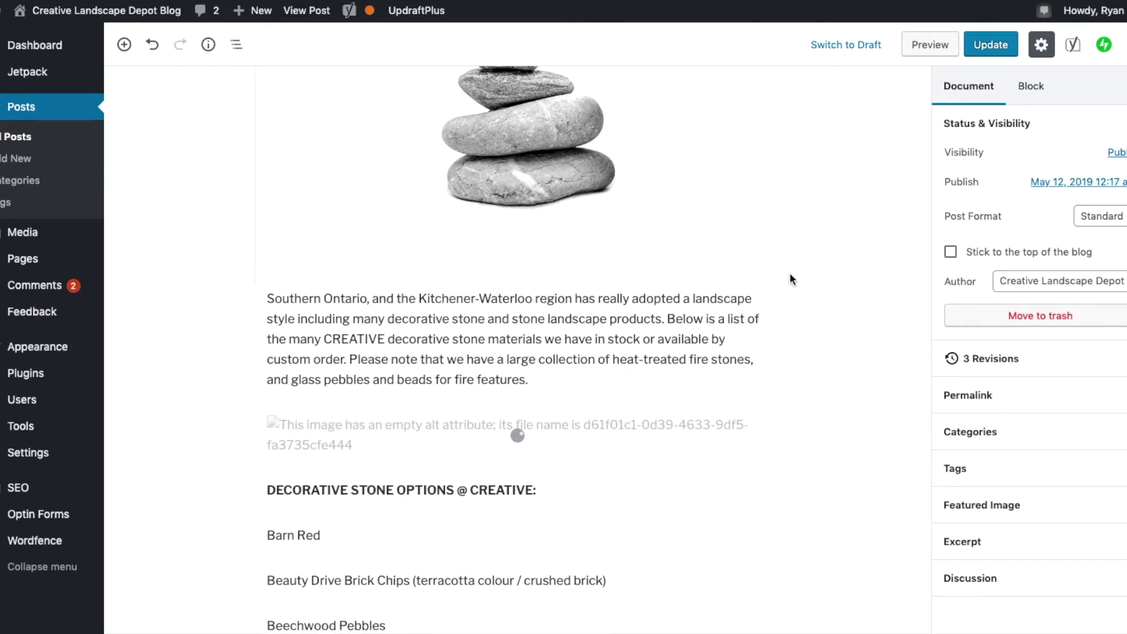
scroll(796, 283, down, 20)
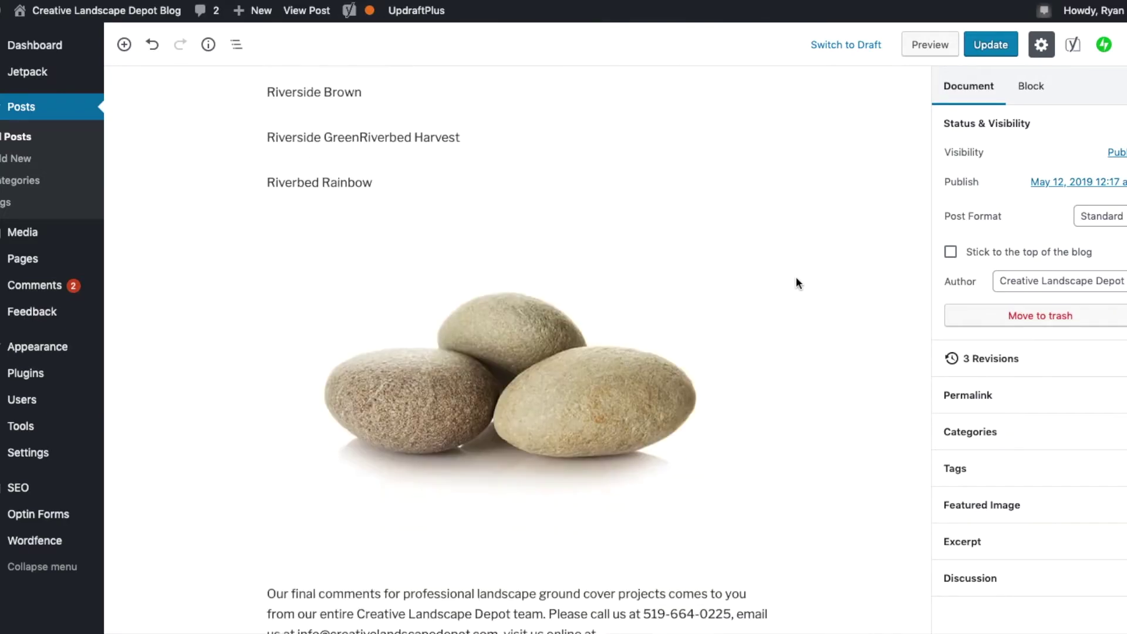
scroll(796, 279, down, 5)
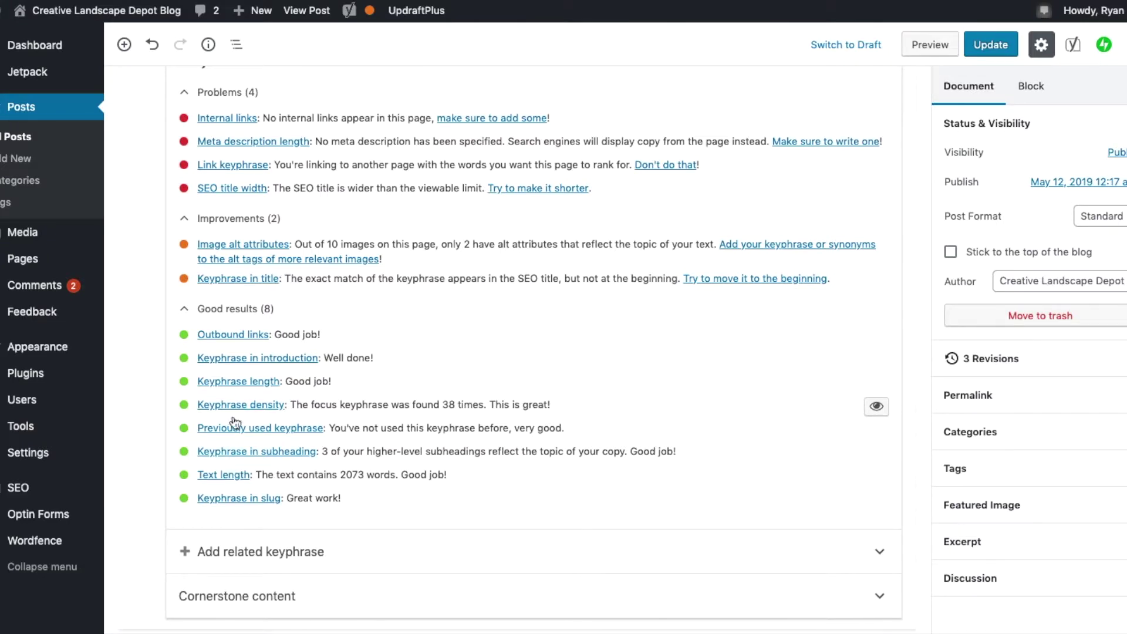
- Compare Yoast's keyphrase-in-slug and keyphrase-in-title results with the position of "Mulch" in the post title
drag(341, 498, 213, 499)
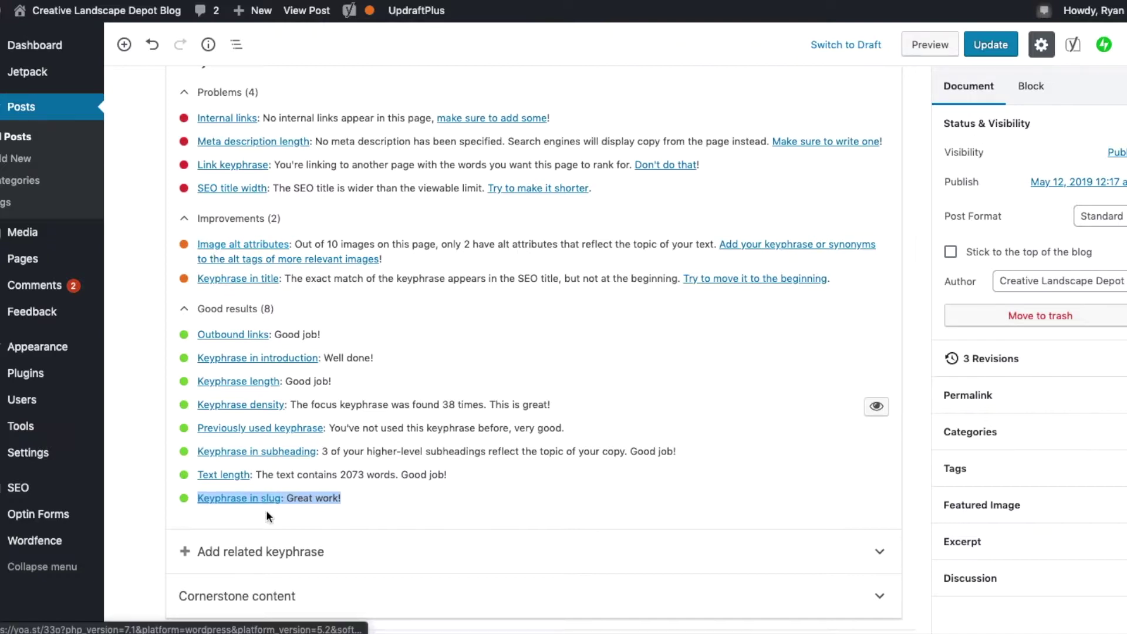
click(356, 499)
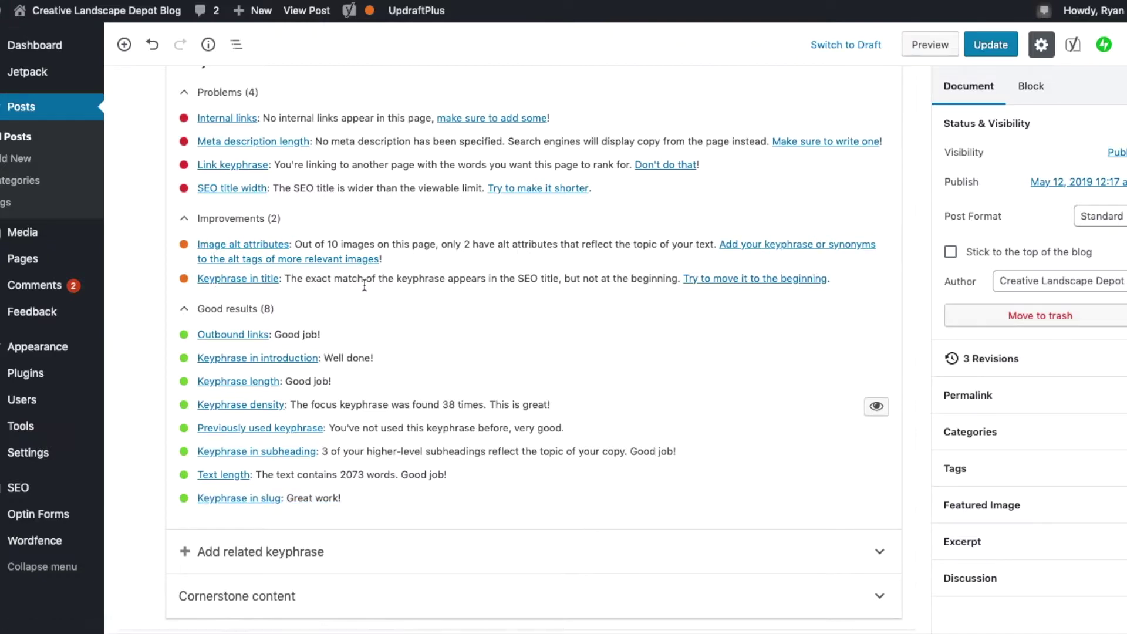
drag(457, 281, 666, 277)
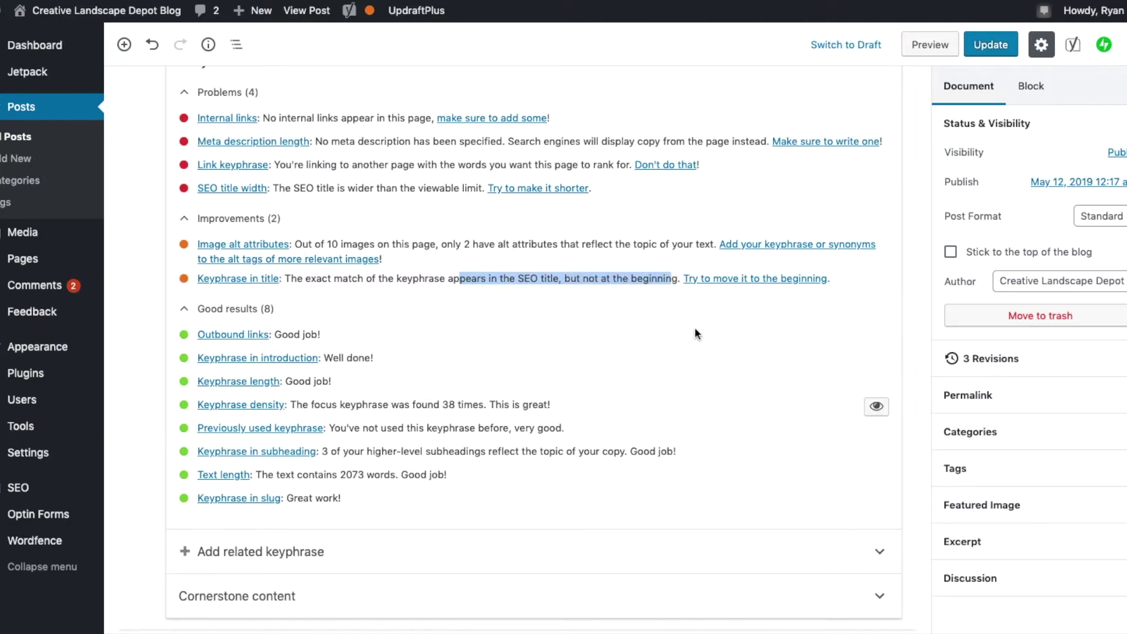
scroll(730, 364, up, 20)
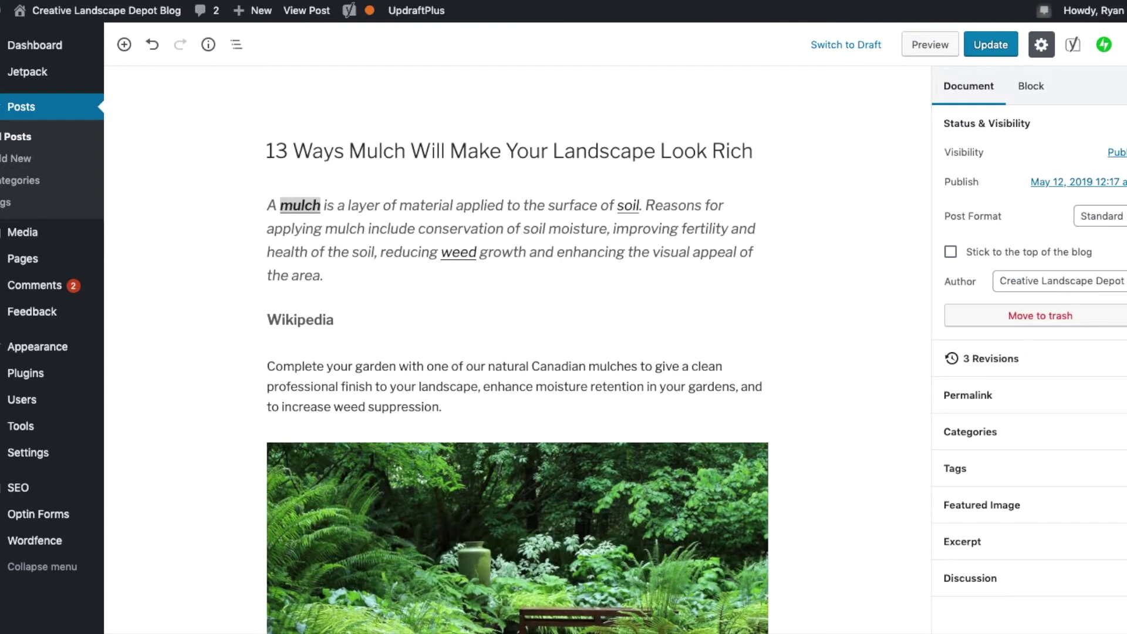
key(super+Tab)
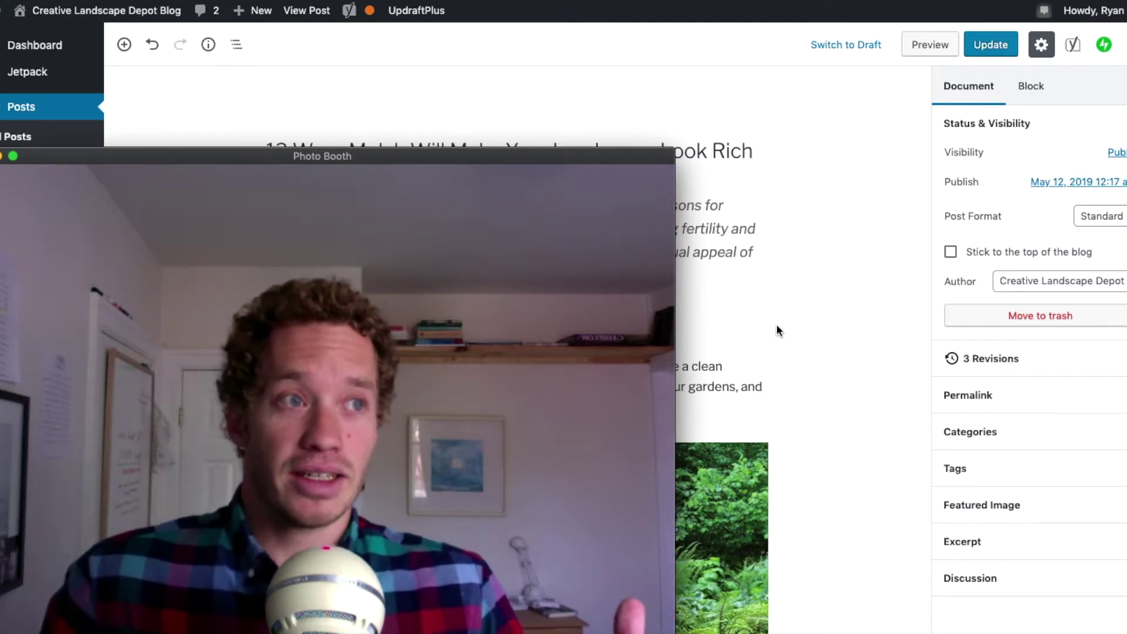
click(850, 266)
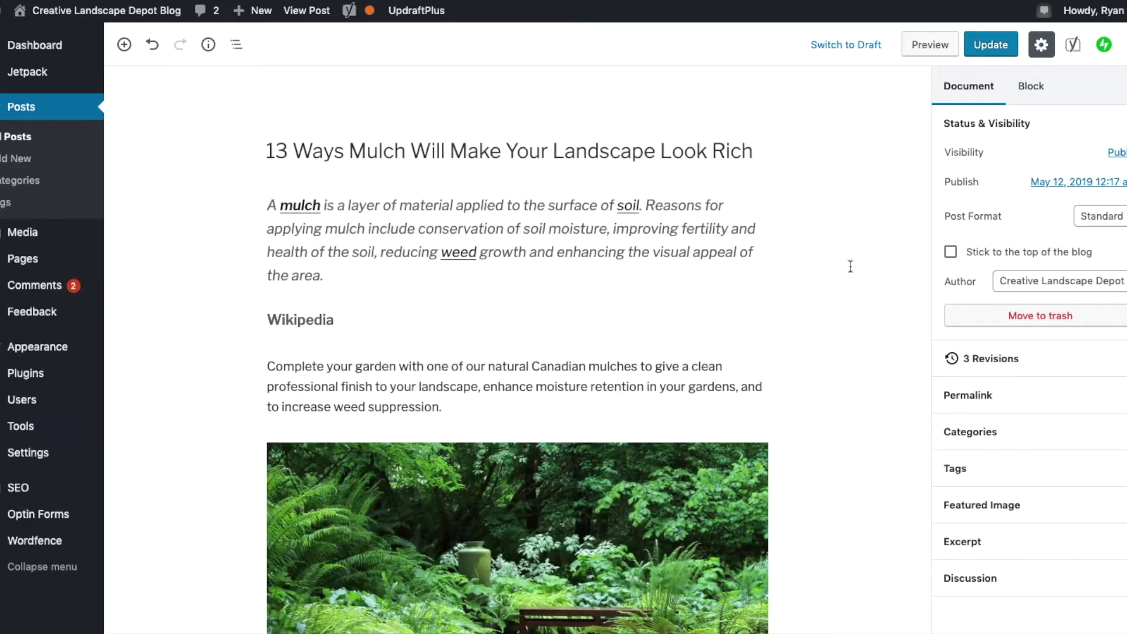
triple_click(371, 145)
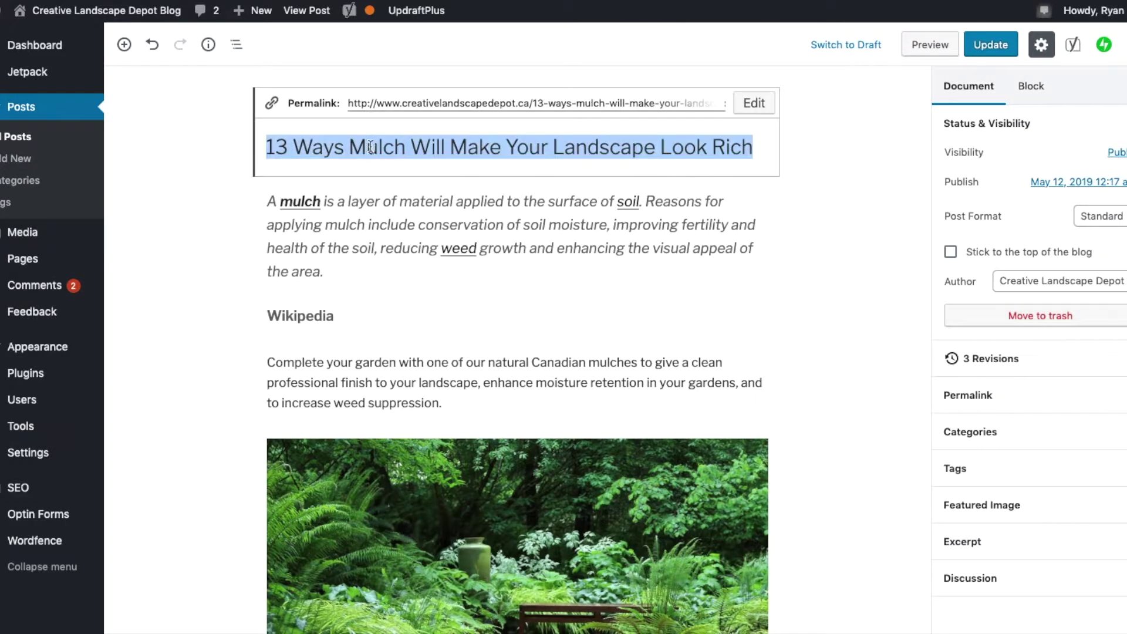
double_click(379, 150)
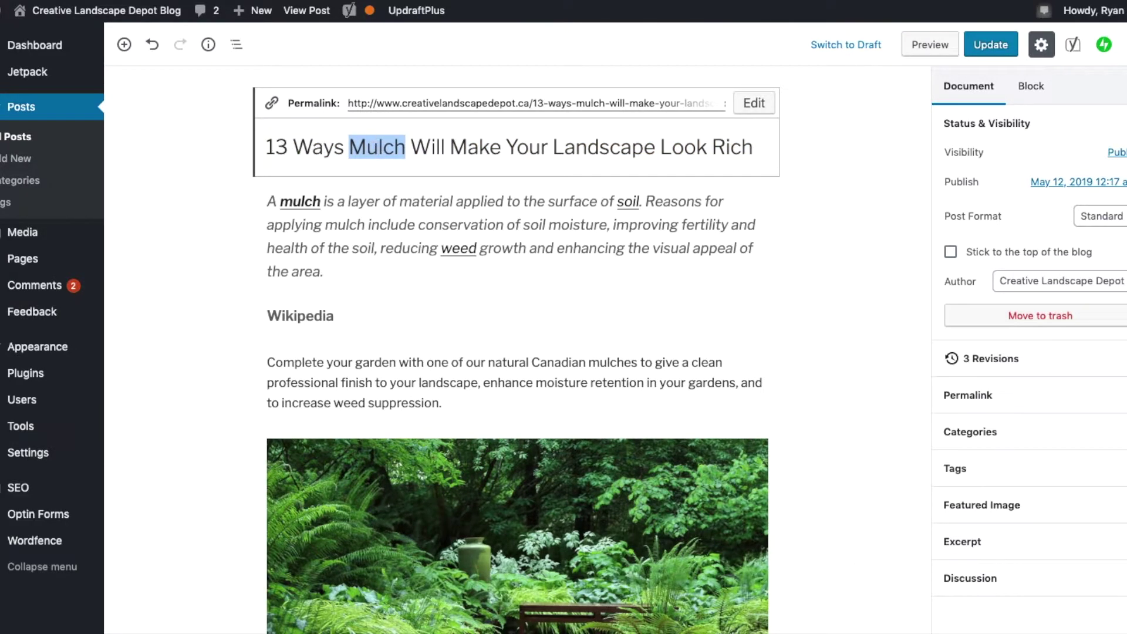
key(super+Tab)
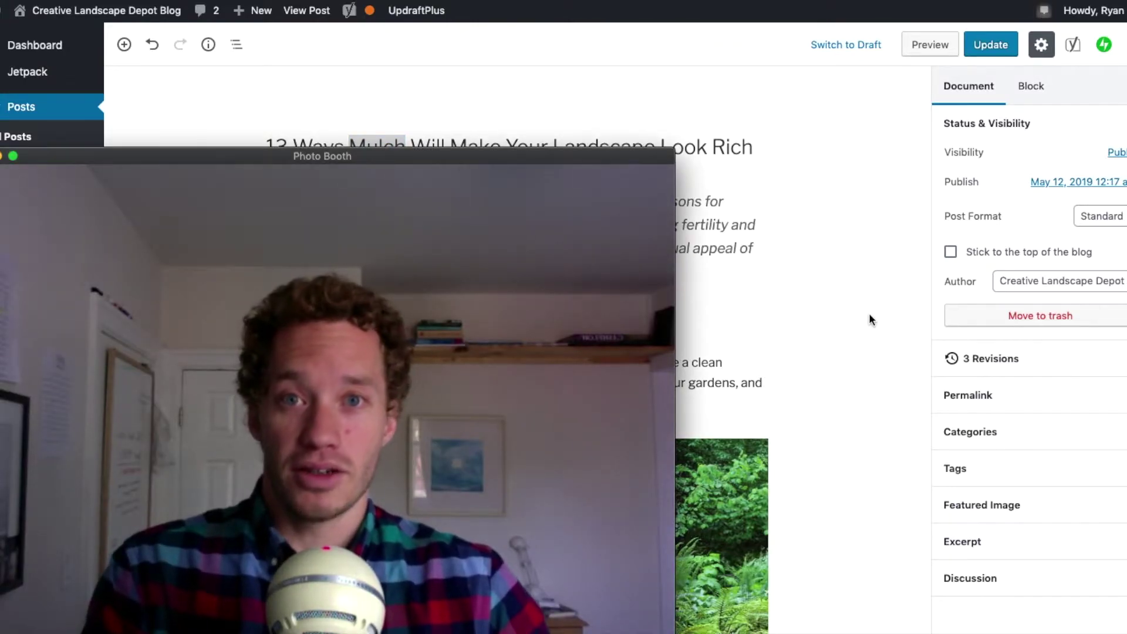
key(super+Tab)
- Review Yoast's analysis results below the post for the image alt attributes and the SEO title width
scroll(785, 352, down, 20)
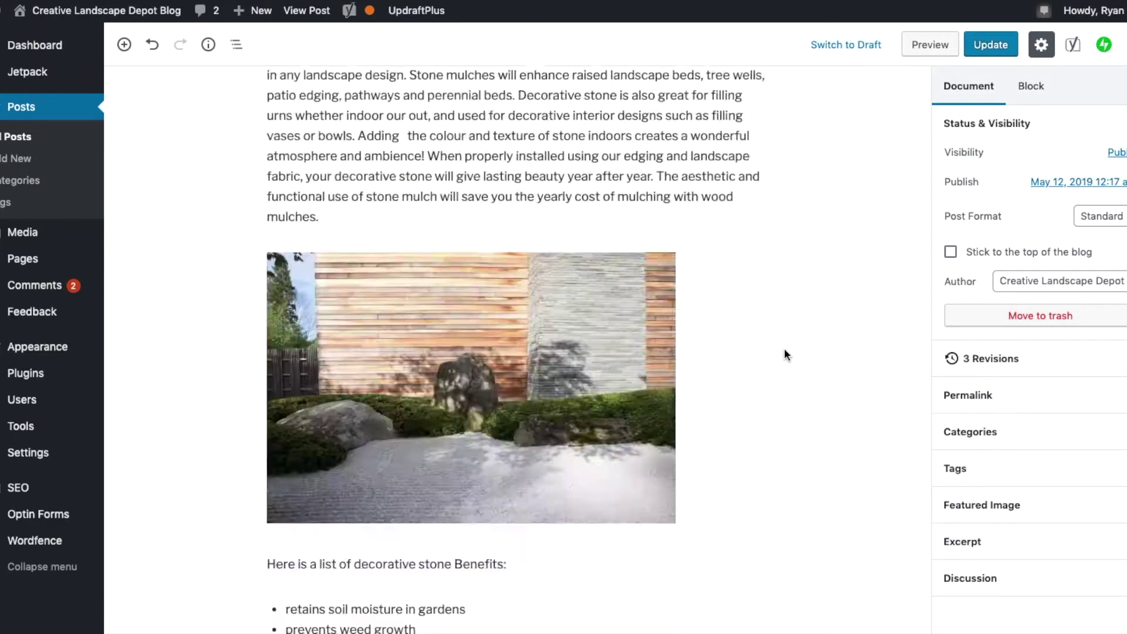
scroll(788, 347, down, 10)
scroll(621, 530, up, 3)
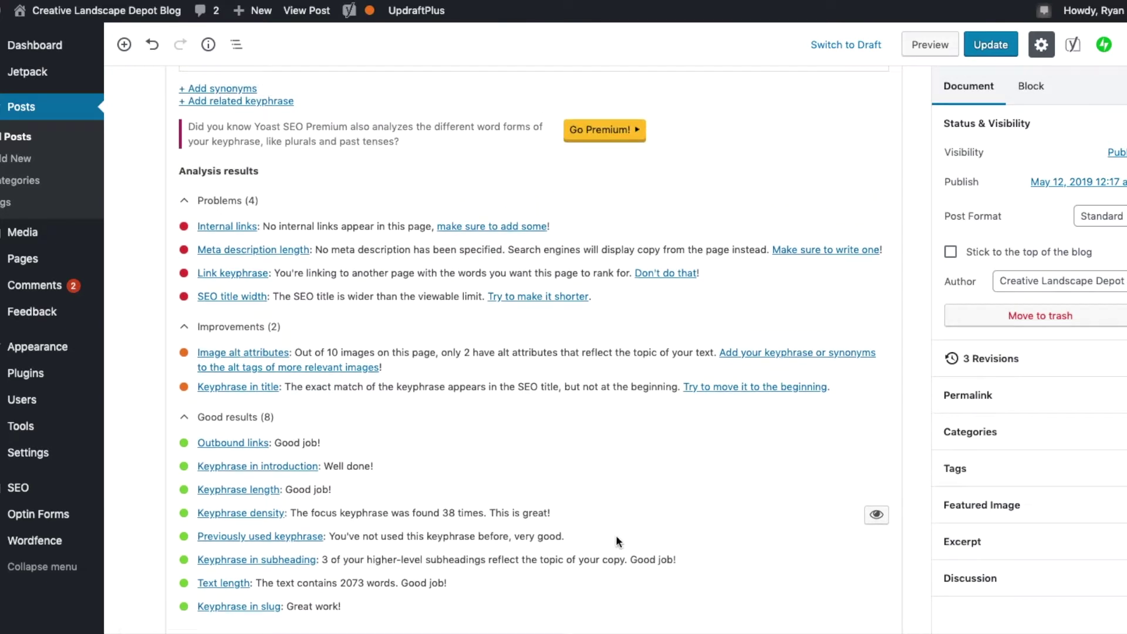
key(super+Tab)
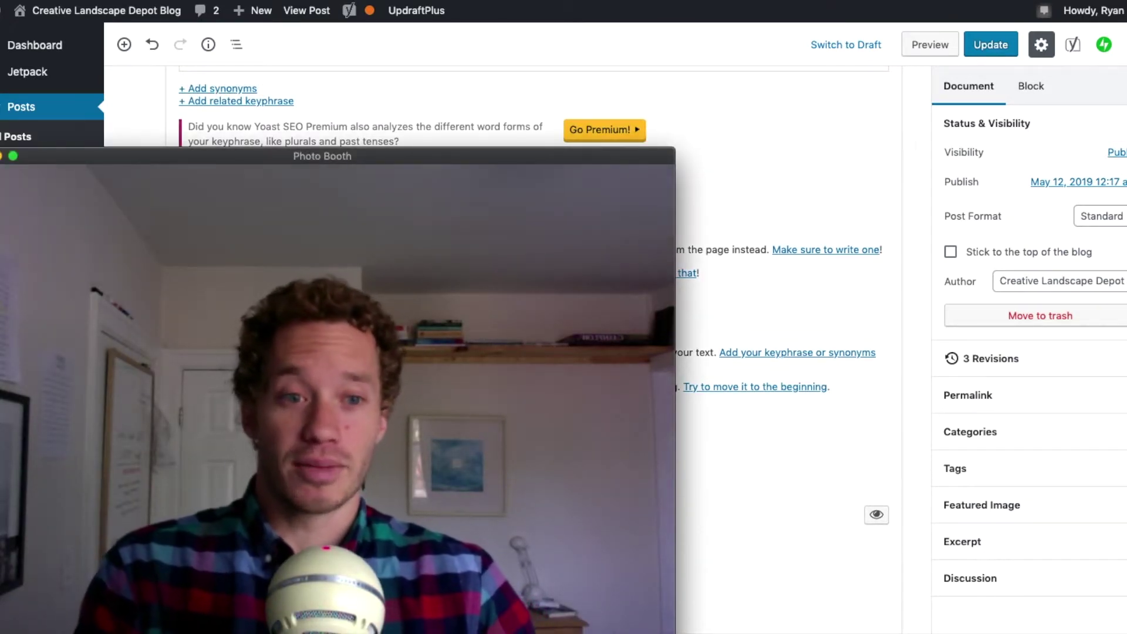
click(701, 497)
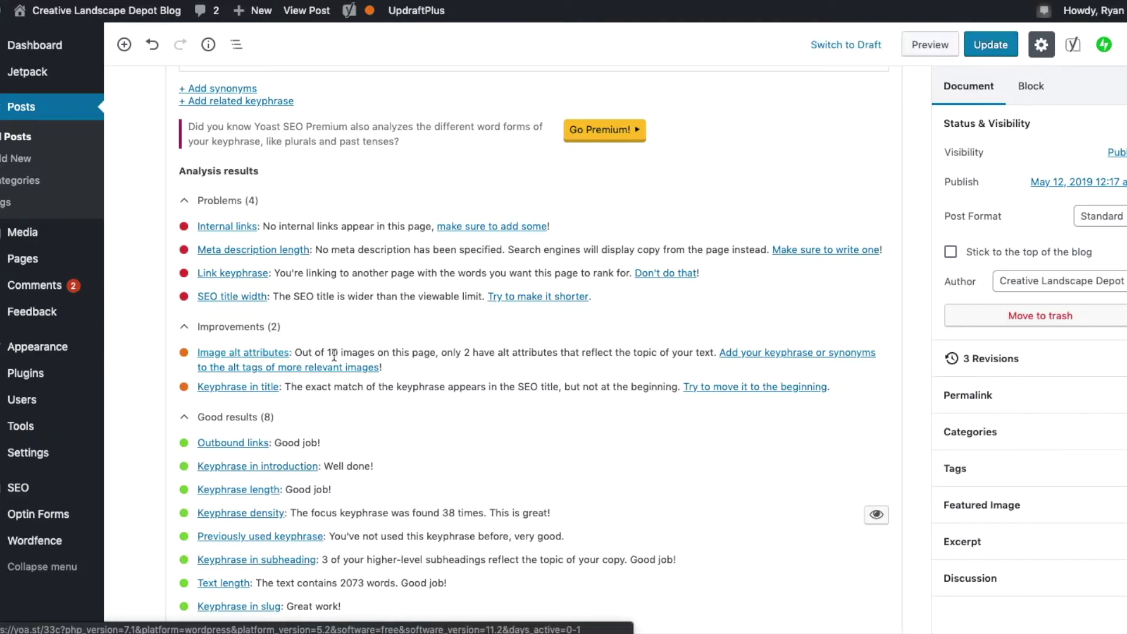
drag(491, 351, 541, 360)
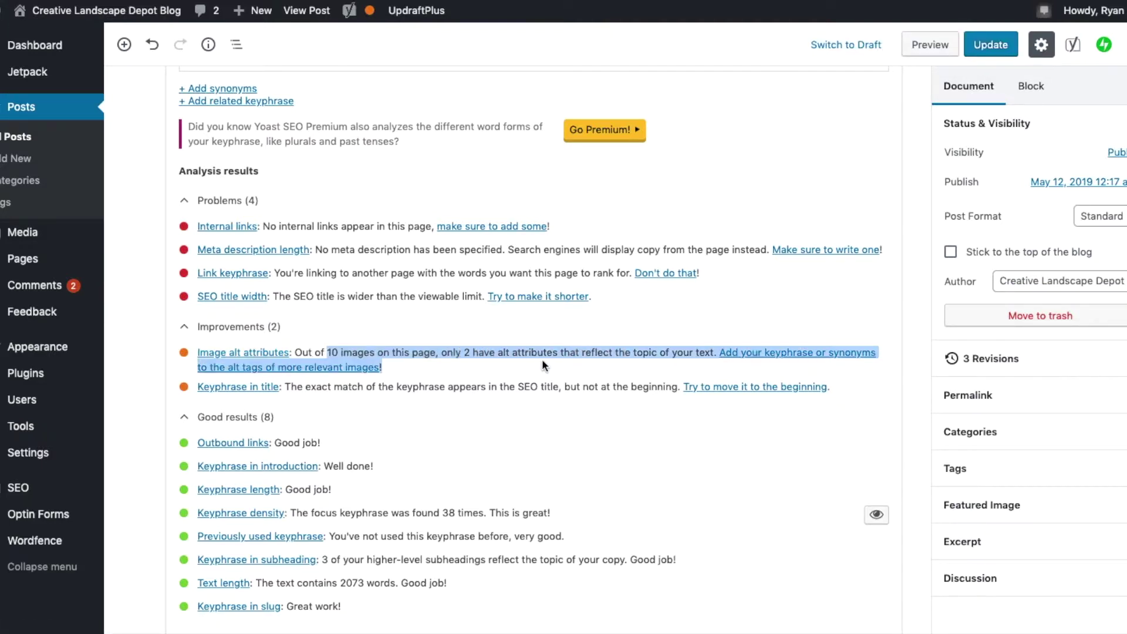
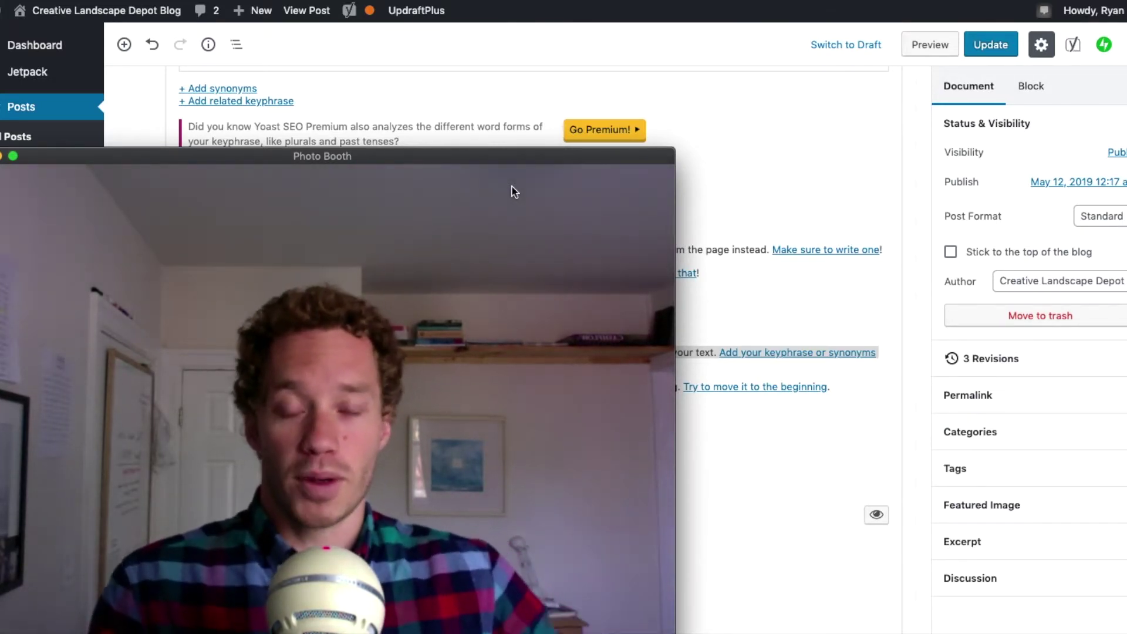
click(793, 472)
key(super+Tab)
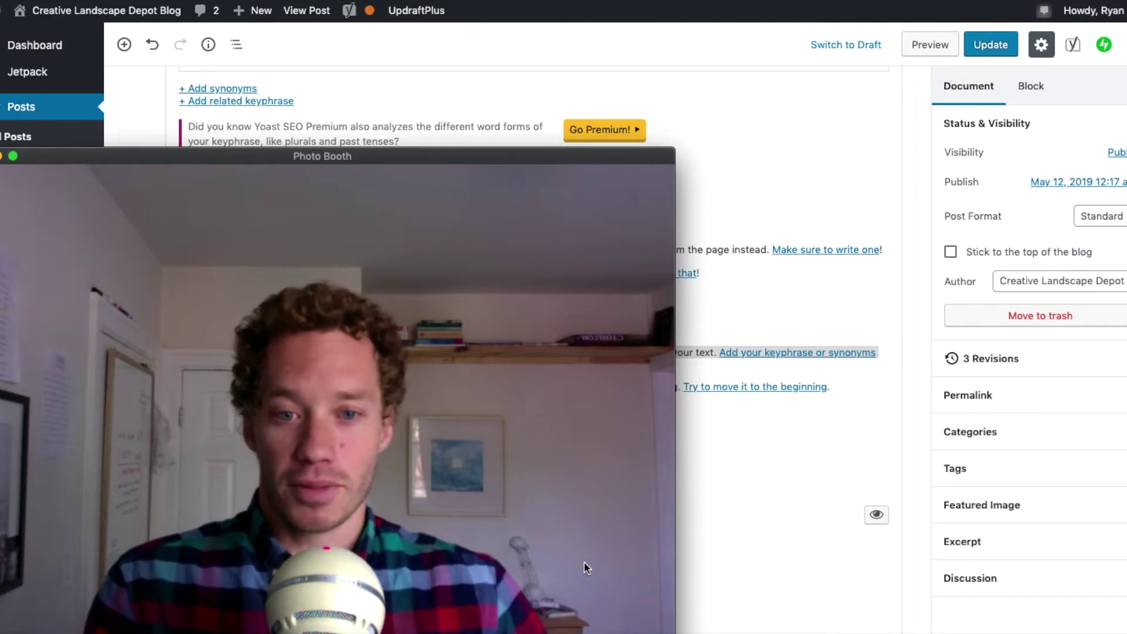
click(717, 427)
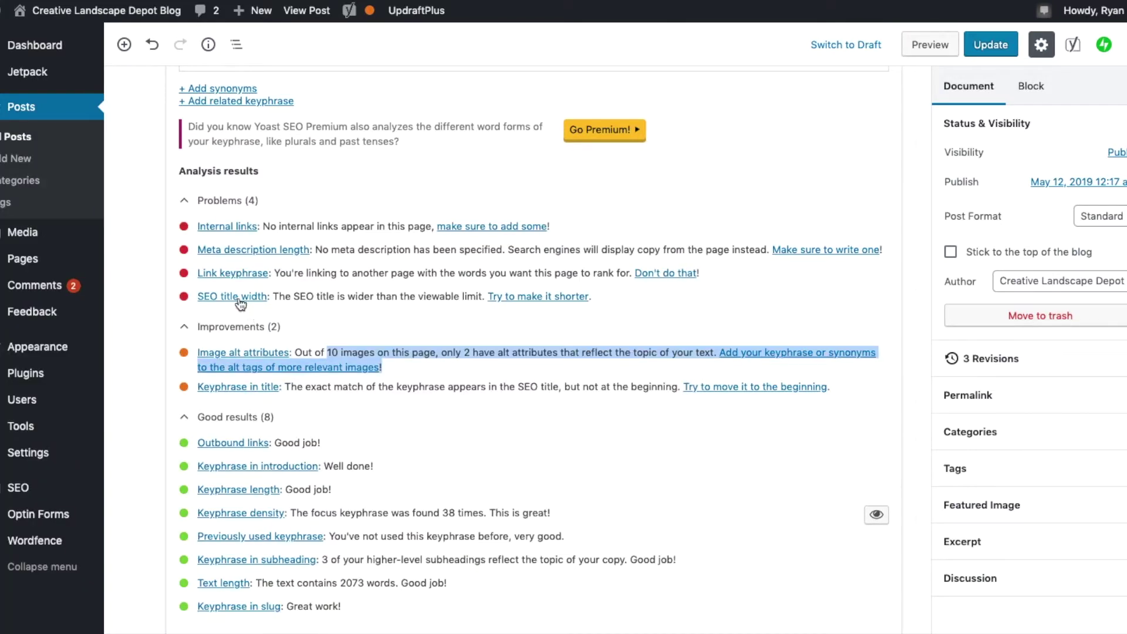
drag(356, 296, 477, 296)
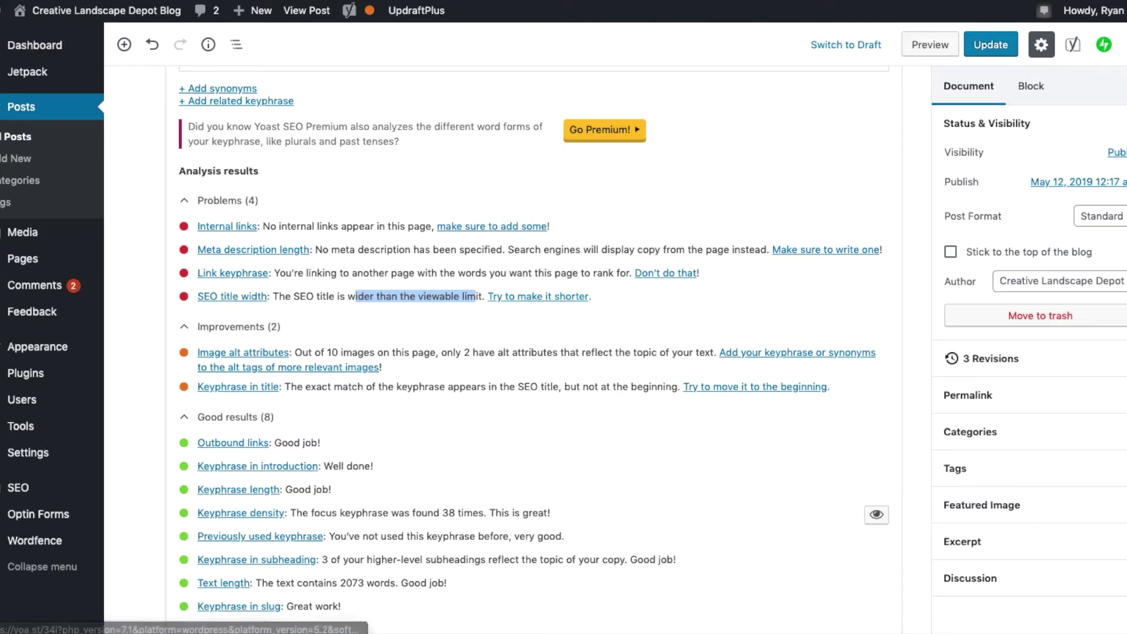
key(super+Tab)
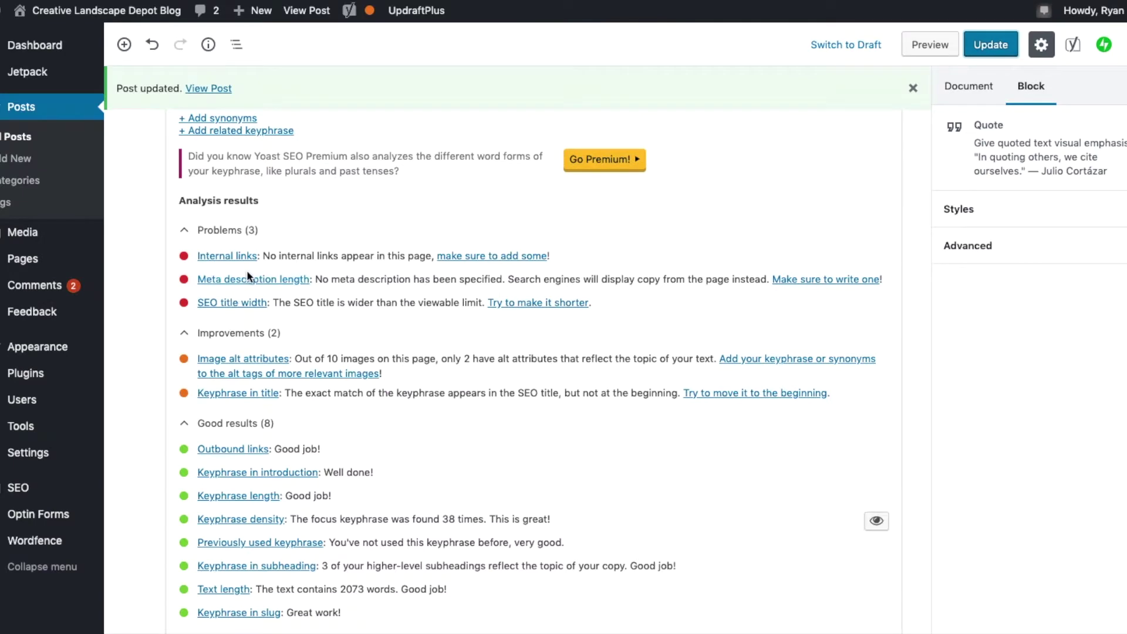
- Start the meta description in Yoast's snippet editor with "Mulch adds value to your landscape in 13 beneficial ways. Buy our mulch"
drag(332, 280, 508, 282)
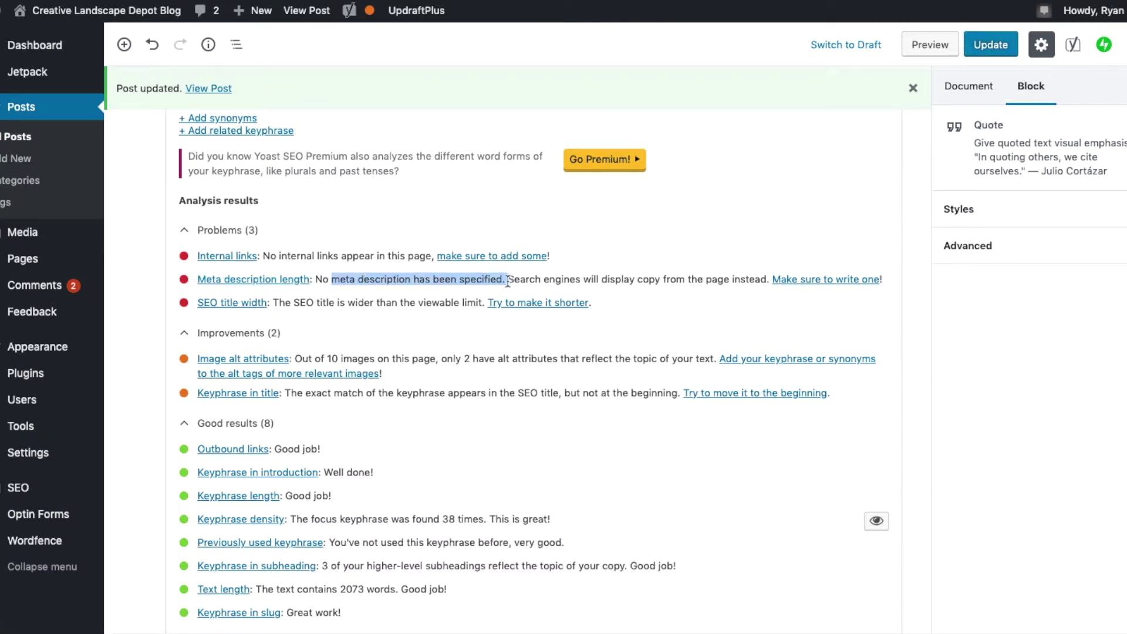
scroll(424, 324, up, 5)
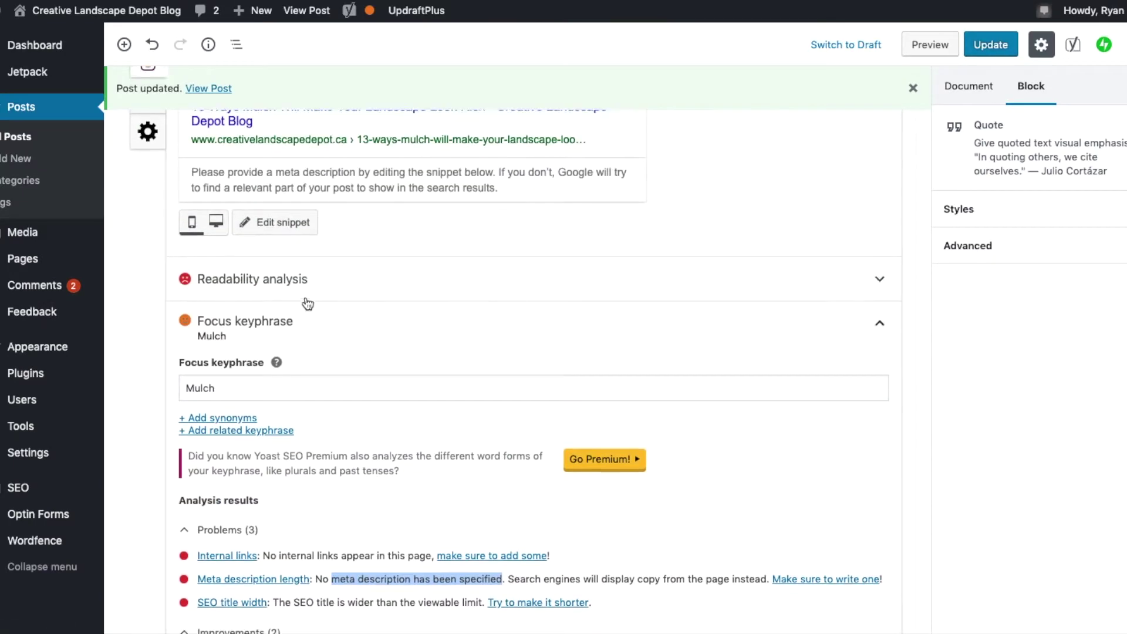
scroll(373, 406, down, 2)
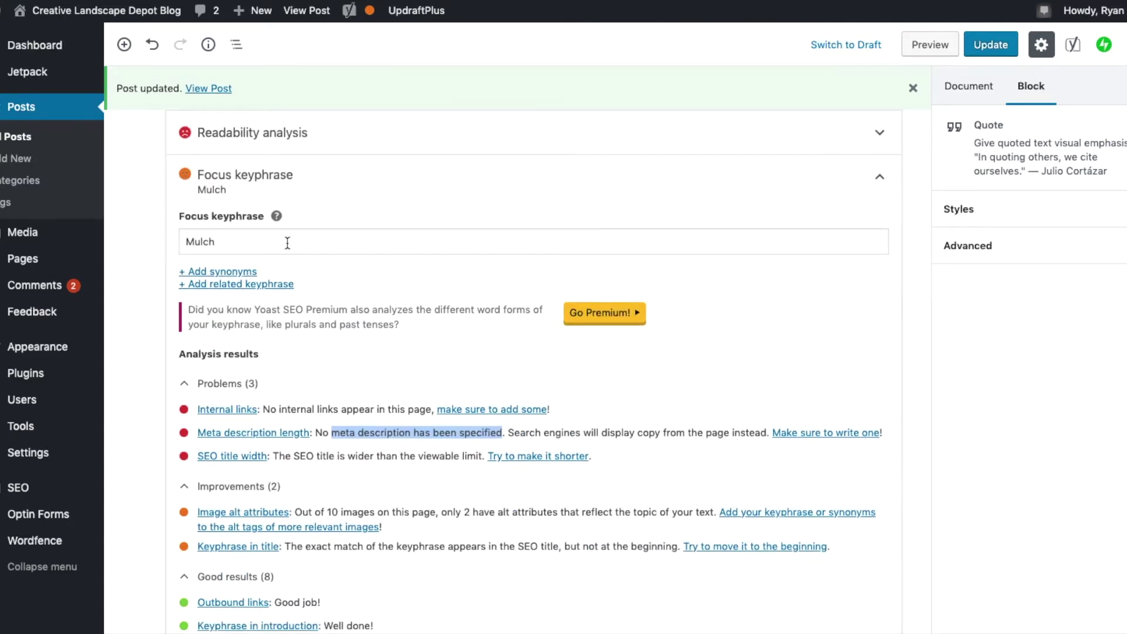
scroll(338, 413, down, 4)
scroll(337, 410, up, 8)
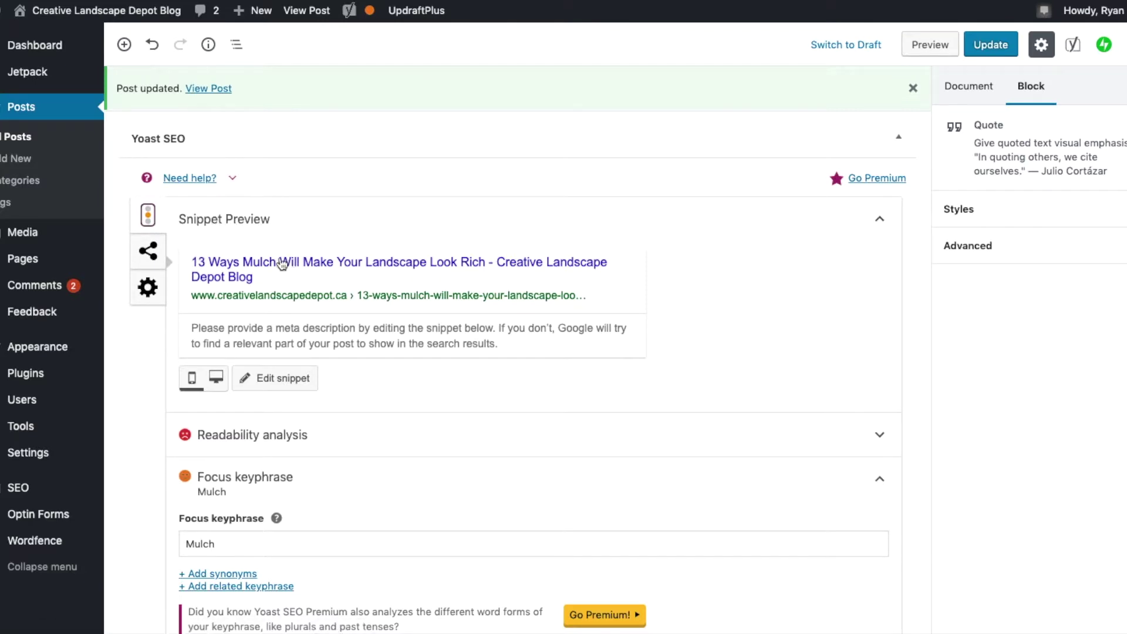
click(265, 381)
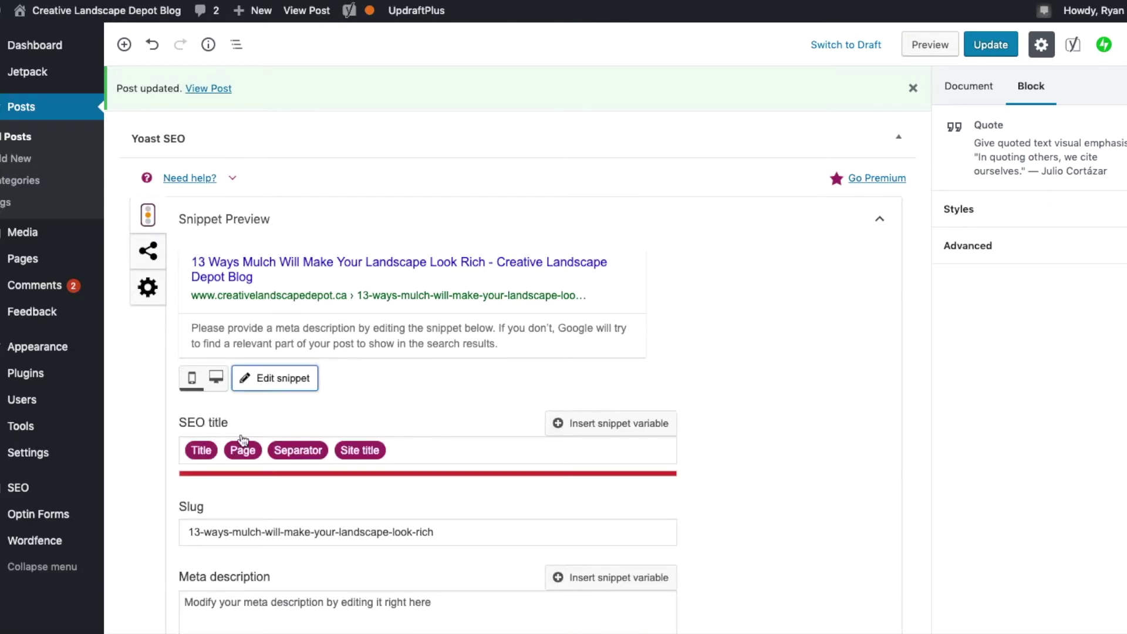
scroll(278, 552, down, 3)
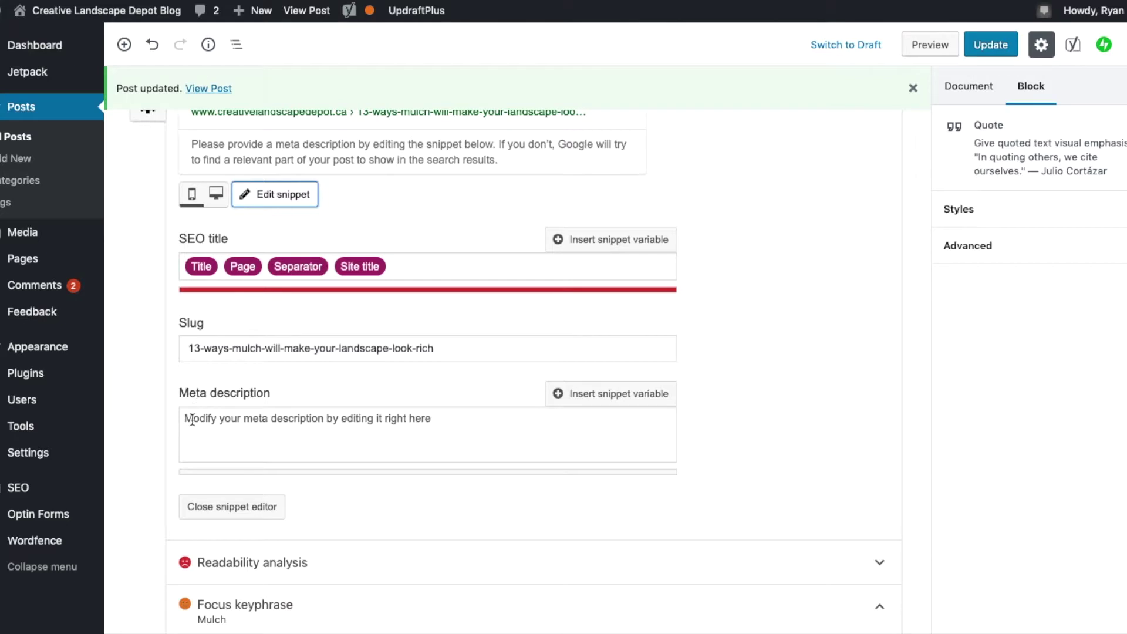
click(192, 421)
text(Mulch )
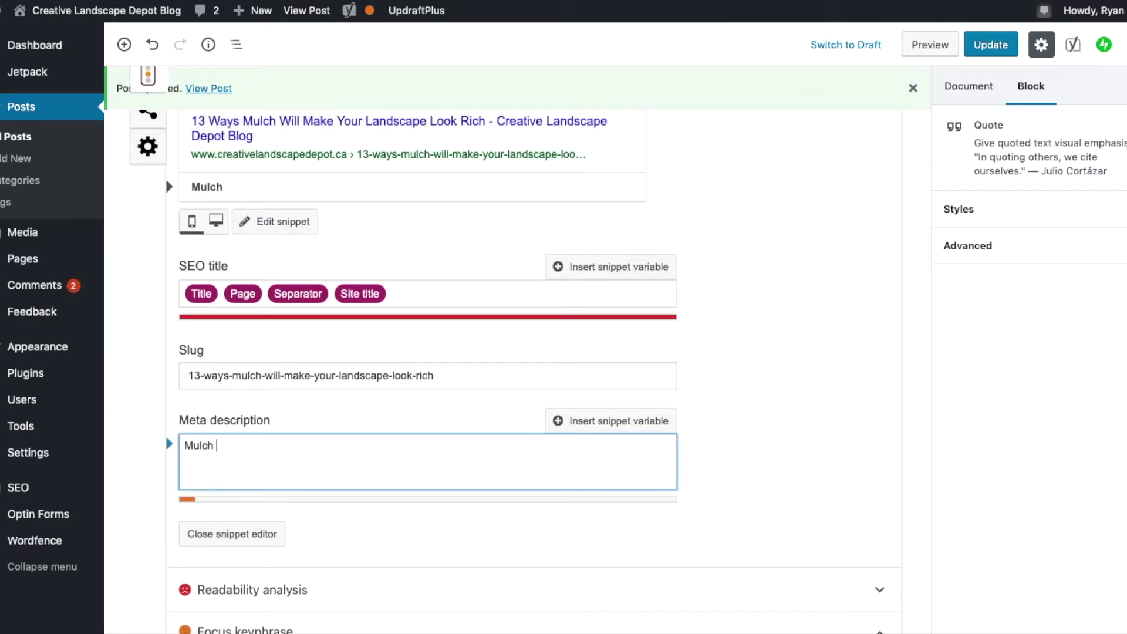
text(adds value to your landscape in 13 ben)
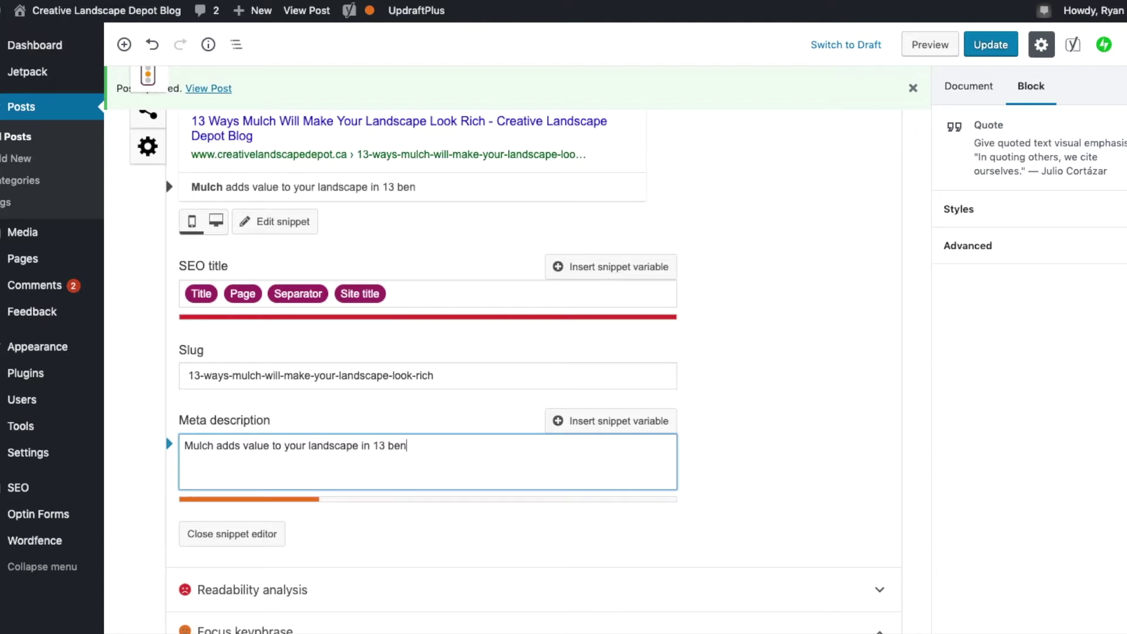
text(eficial ways. Buy our mulch t)
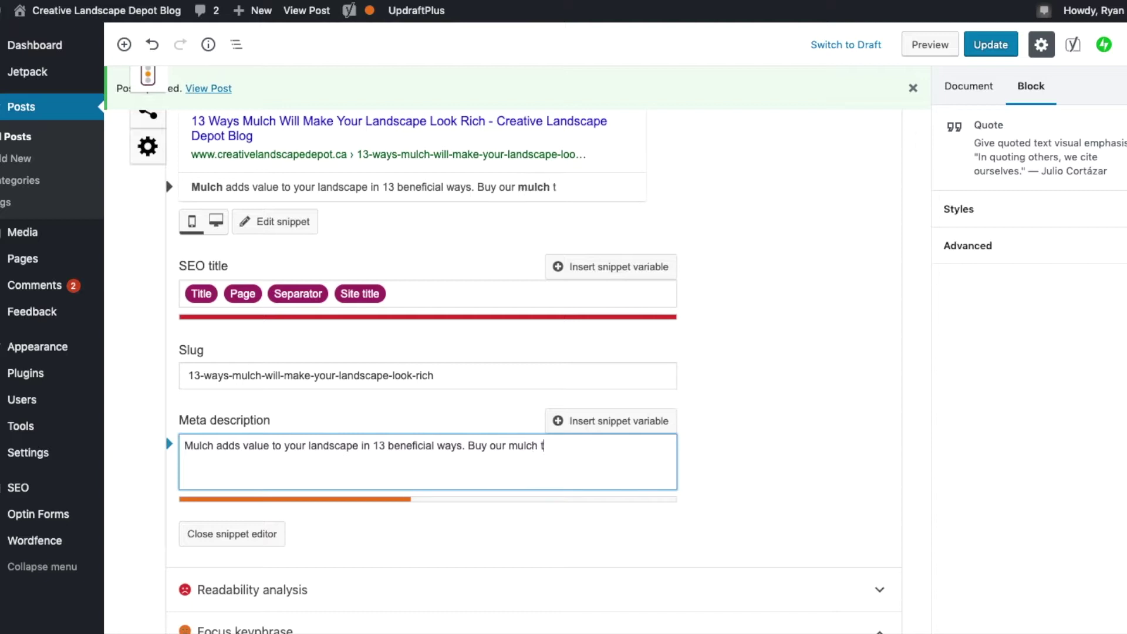
- Continue the meta description with "and add it to your gardens to increase soil nutrients, protect vegetation, and clean up"
text(nd add it to your gardens to incl)
key(BackSpace)
text(lud)
key(BackSpace)
key(BackSpace)
key(BackSpace)
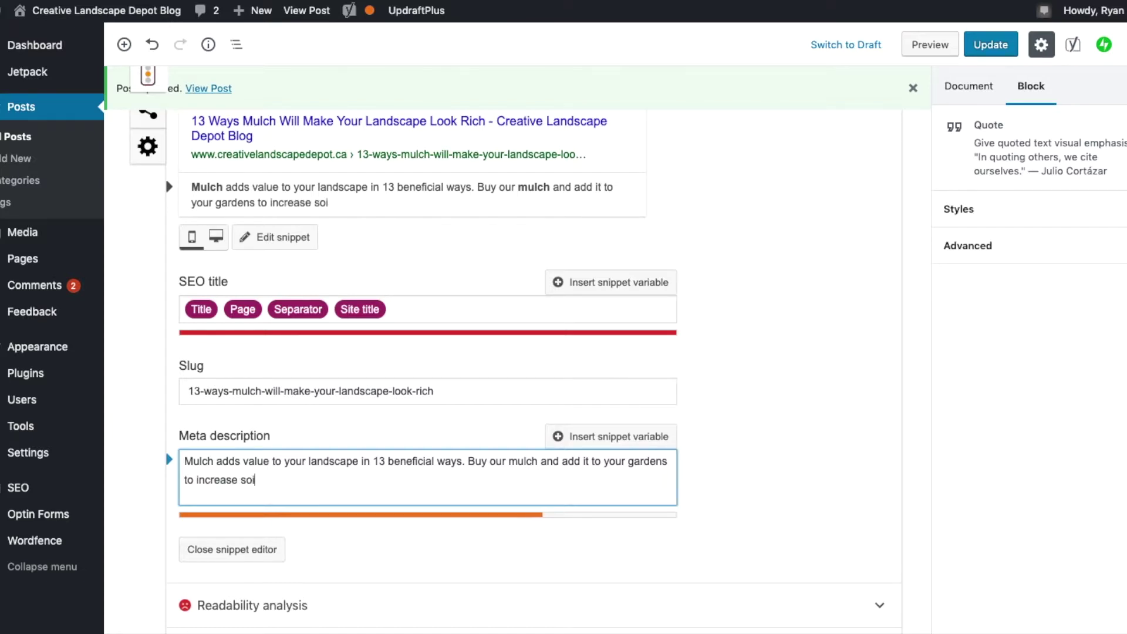
text(irent)
key(BackSpace)
key(BackSpace)
key(BackSpace)
key(BackSpace)
key(BackSpace)
text(rients, protect v)
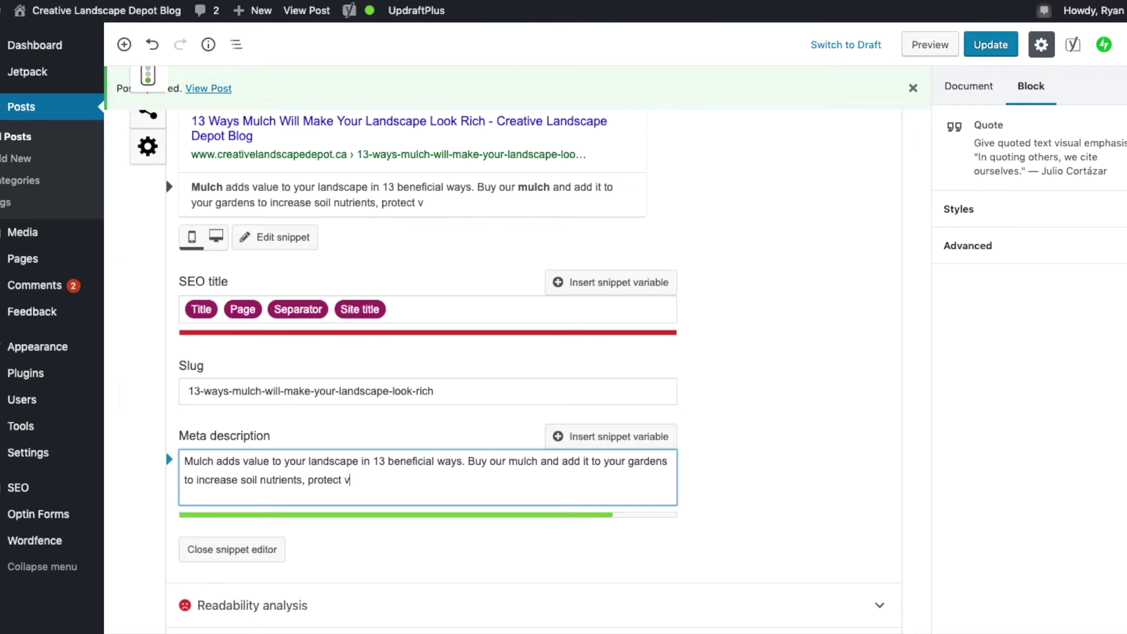
text(egetati)
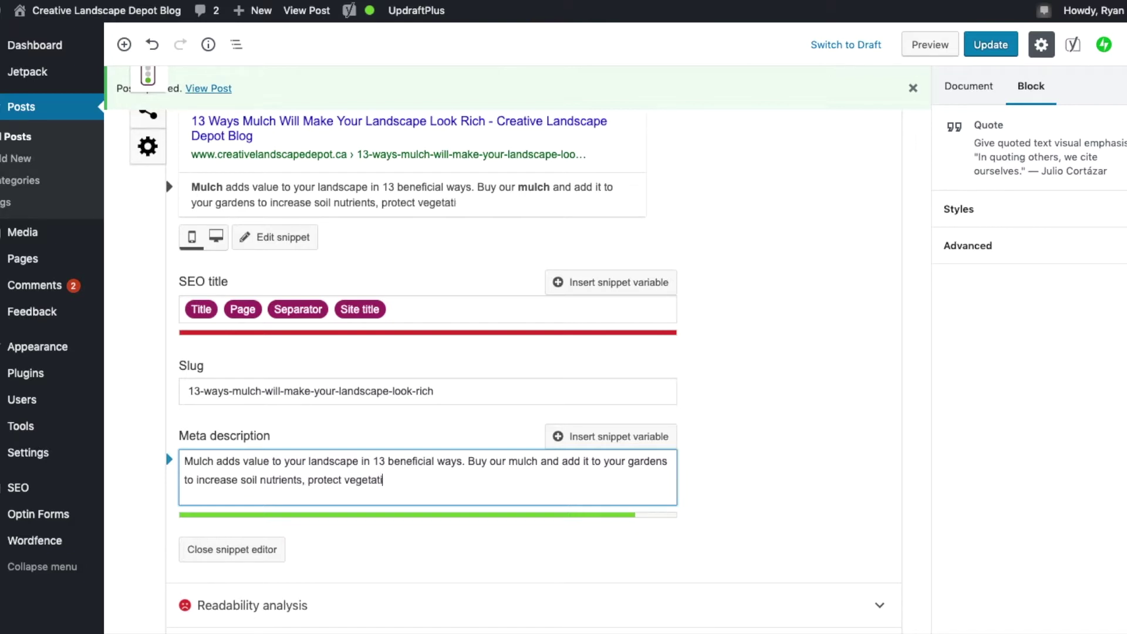
text(on, and clean up)
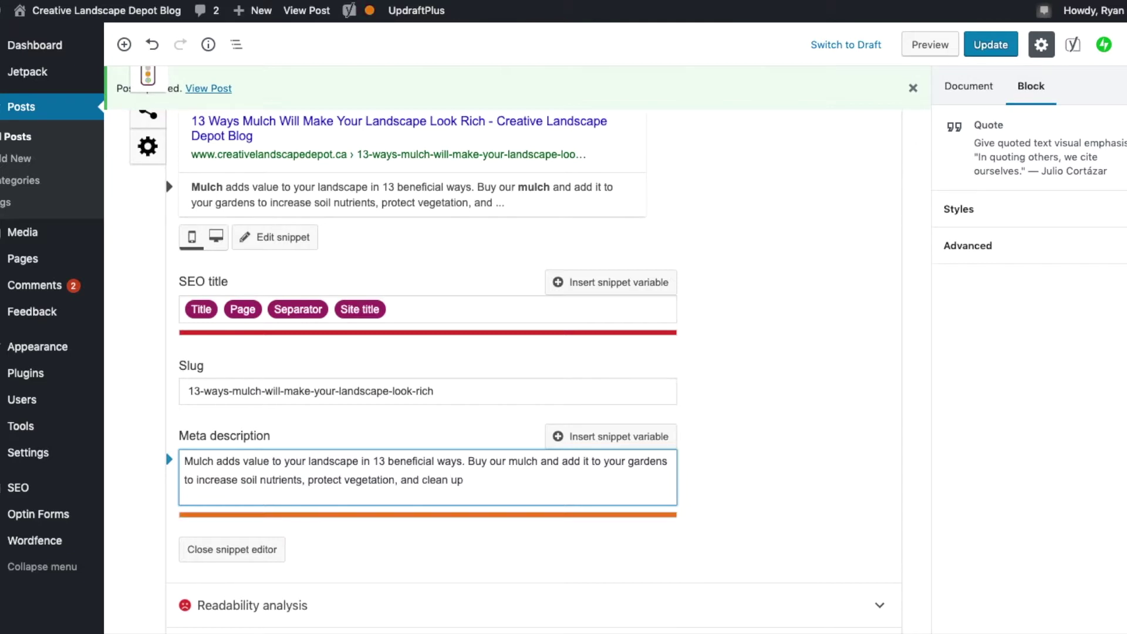
- Shorten the end of the meta description so it reads "to increase soil nutrients and protect vegetation."
key(BackSpace)
key(BackSpace)
key(BackSpace)
key(BackSpace)
key(BackSpace)
key(BackSpace)
key(BackSpace)
key(BackSpace)
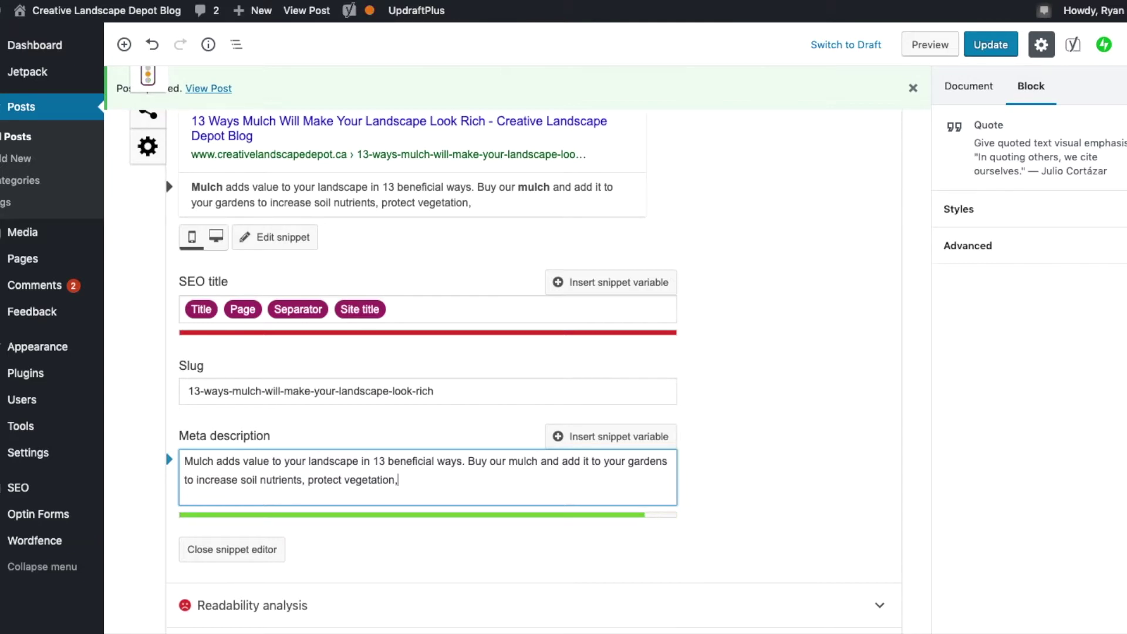
key(BackSpace)
key(BackSpace)
text(amd)
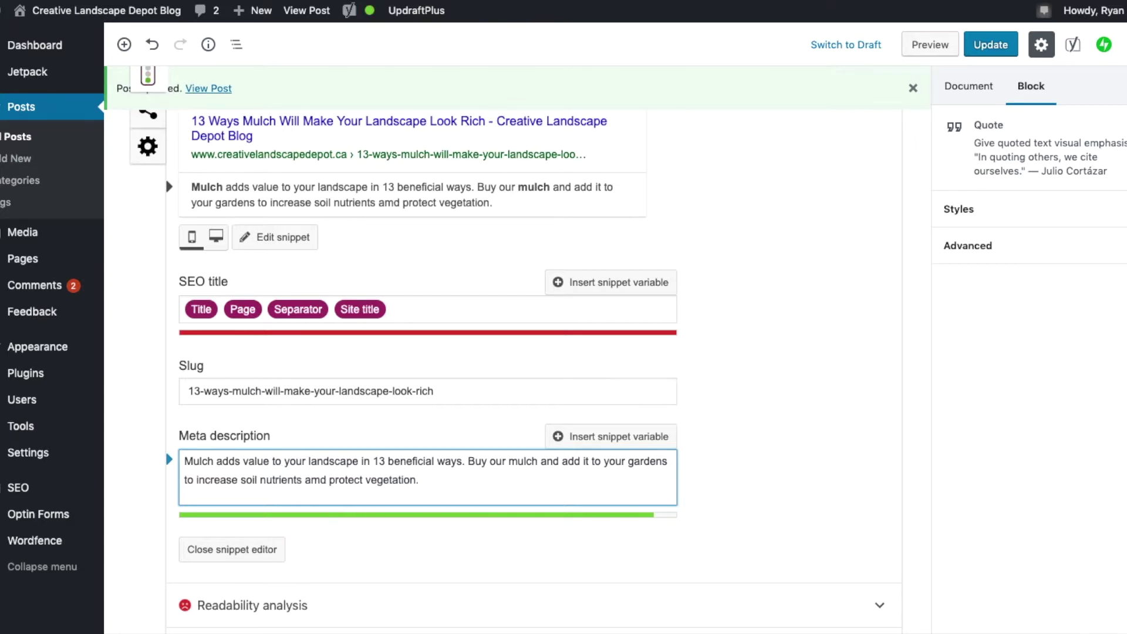
key(BackSpace)
key(BackSpace)
key(BackSpace)
text(nd)
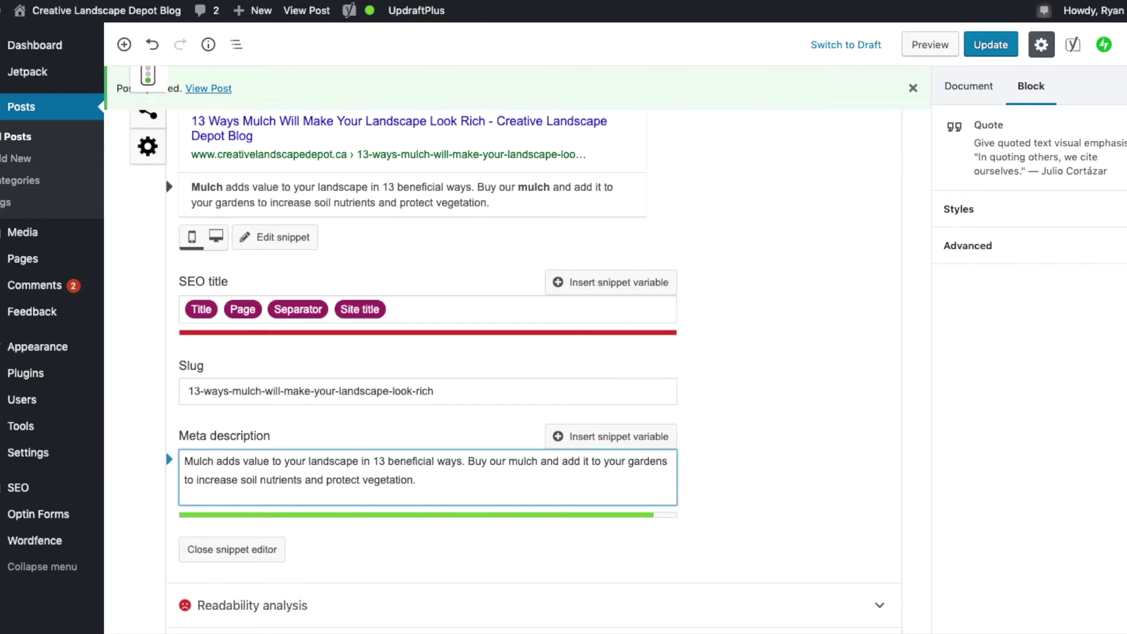
- Check the meta description's uses of "mulch" and review Yoast's keyphrase and meta description length results
double_click(207, 460)
double_click(521, 461)
scroll(836, 442, down, 8)
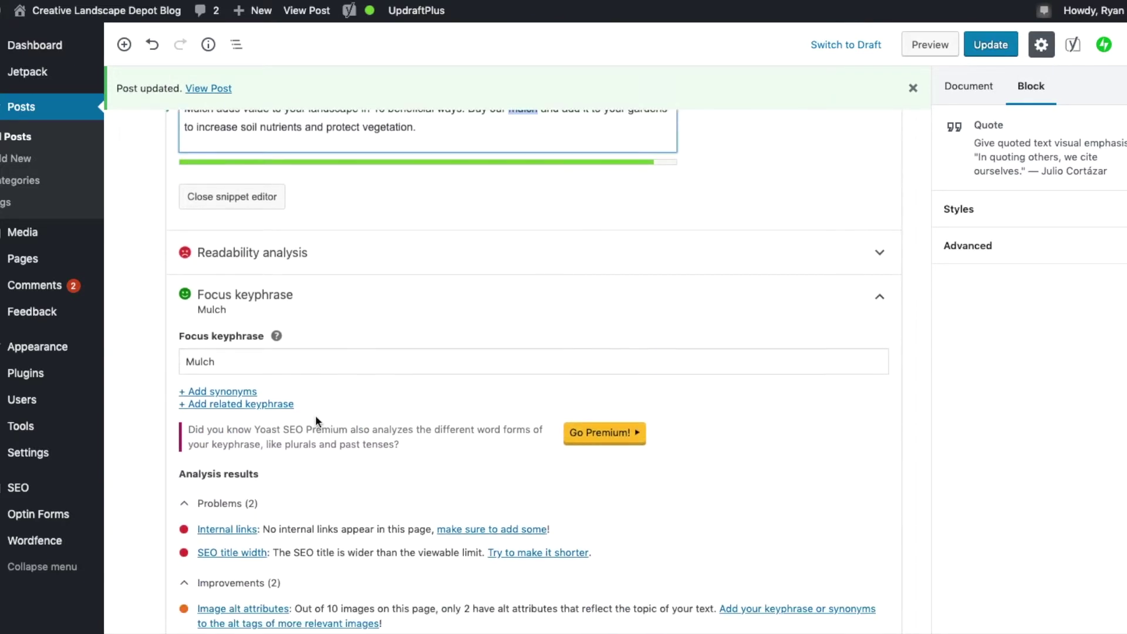
scroll(302, 464, down, 4)
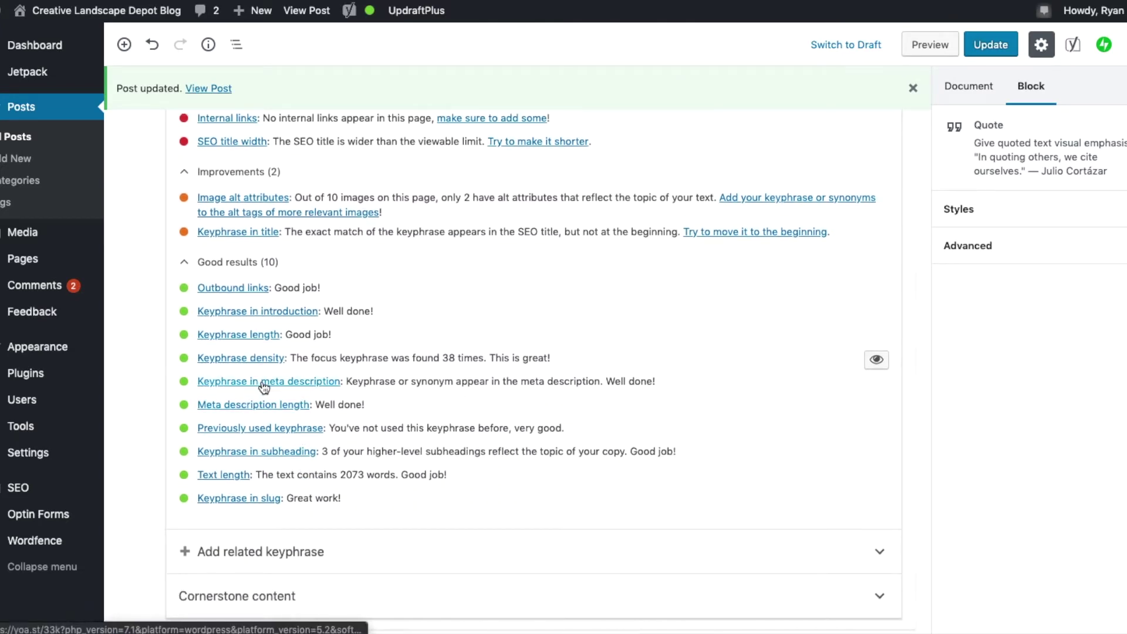
key(super+Tab)
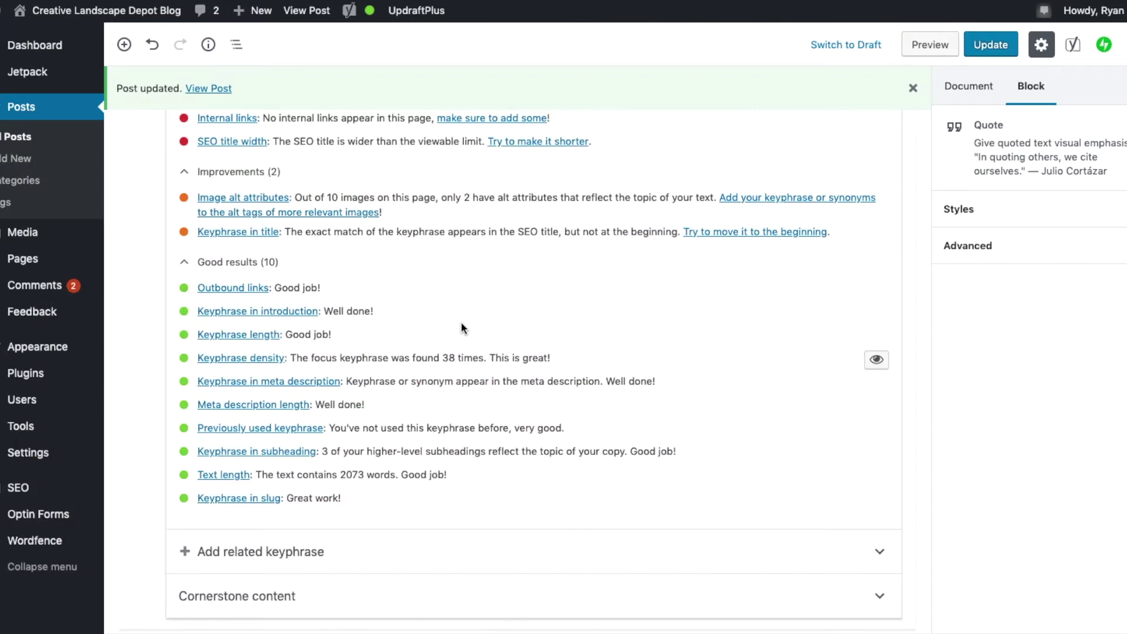
scroll(461, 323, up, 10)
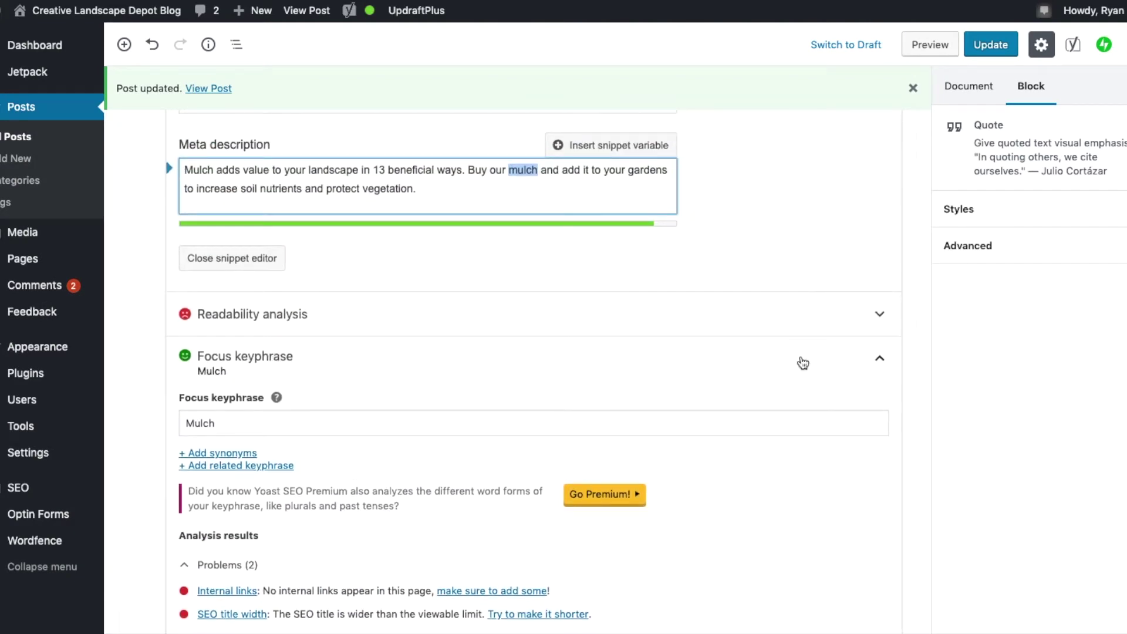
- Collapse Yoast's focus keyphrase results and expand the readability analysis
click(805, 360)
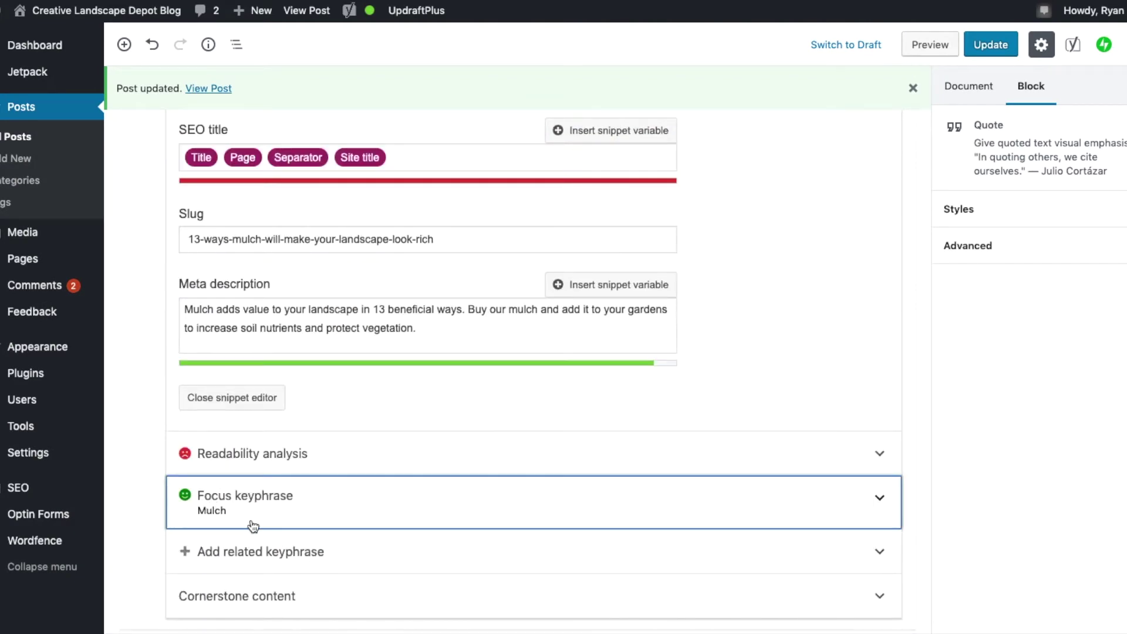
click(842, 463)
scroll(529, 294, down, 5)
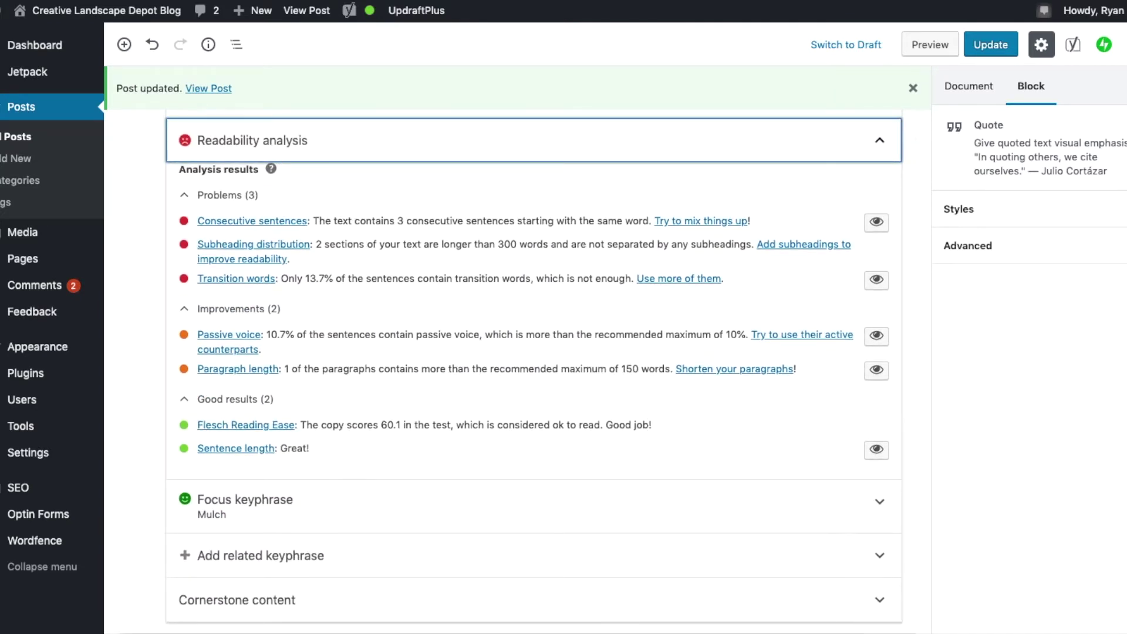
click(311, 632)
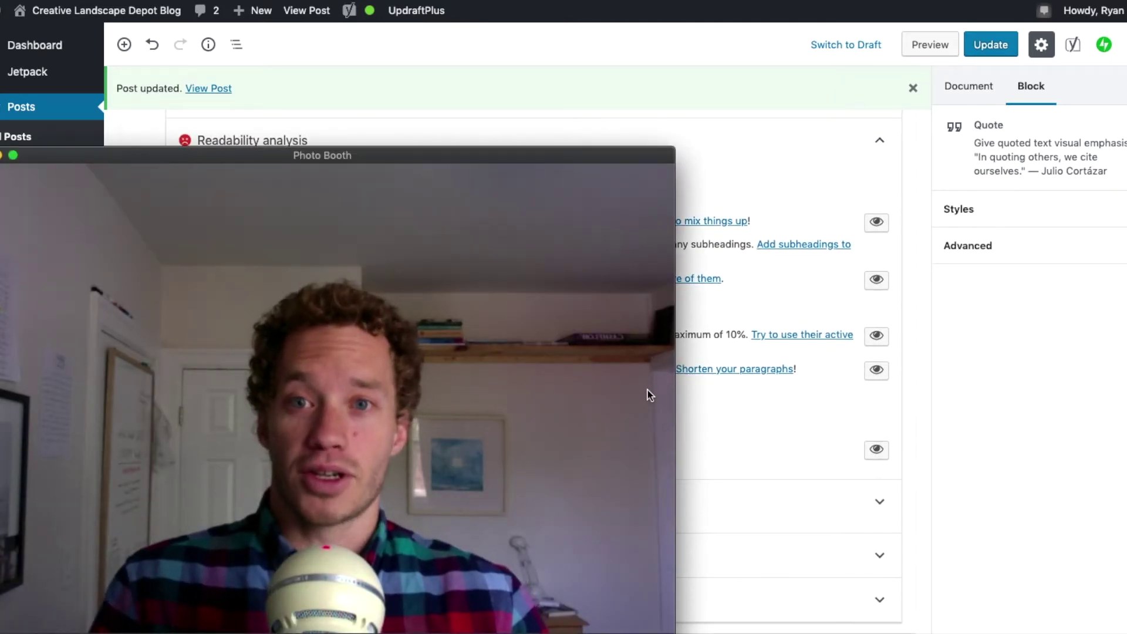
click(793, 426)
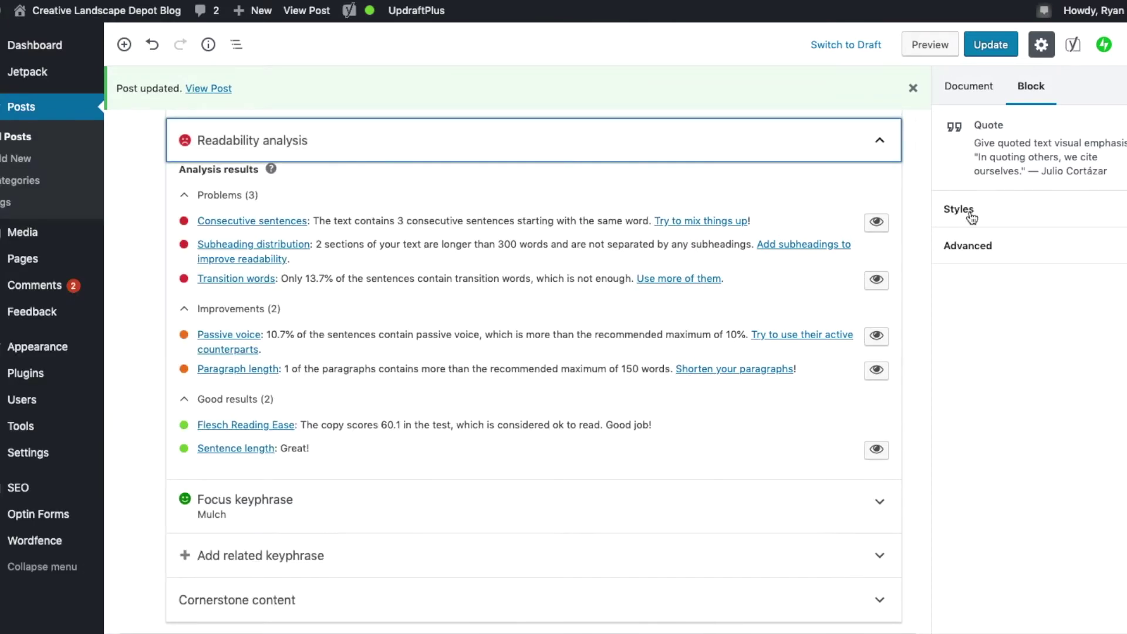
- Highlight the consecutive sentences starting with the same word and locate them in the "13 Benefits of Mulch" list
click(873, 227)
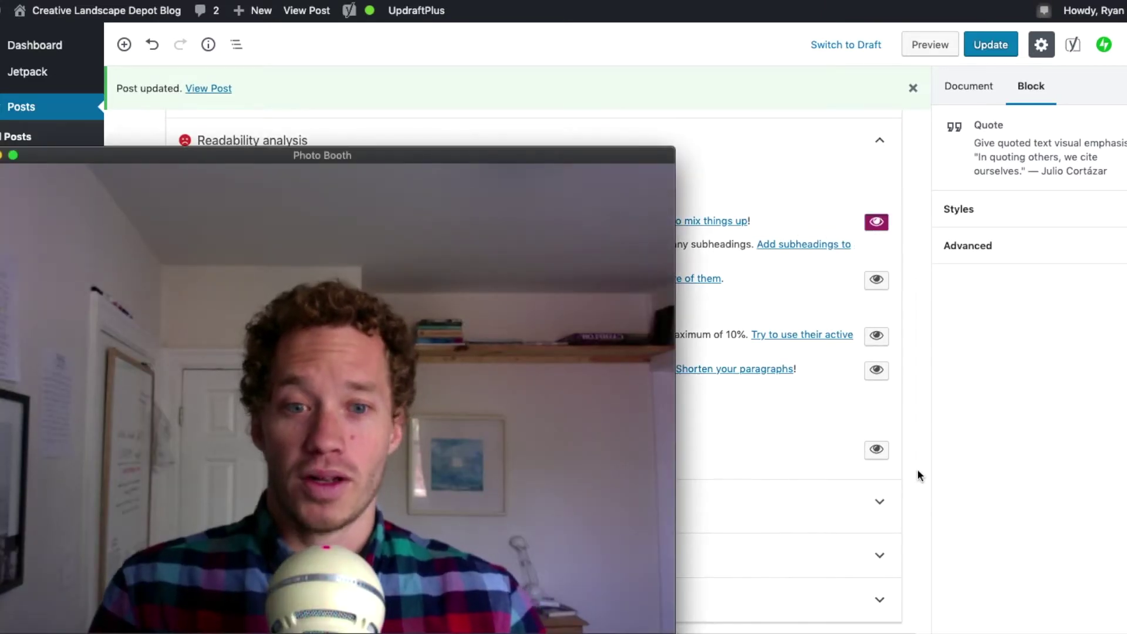
scroll(645, 237, up, 10)
scroll(646, 237, up, 15)
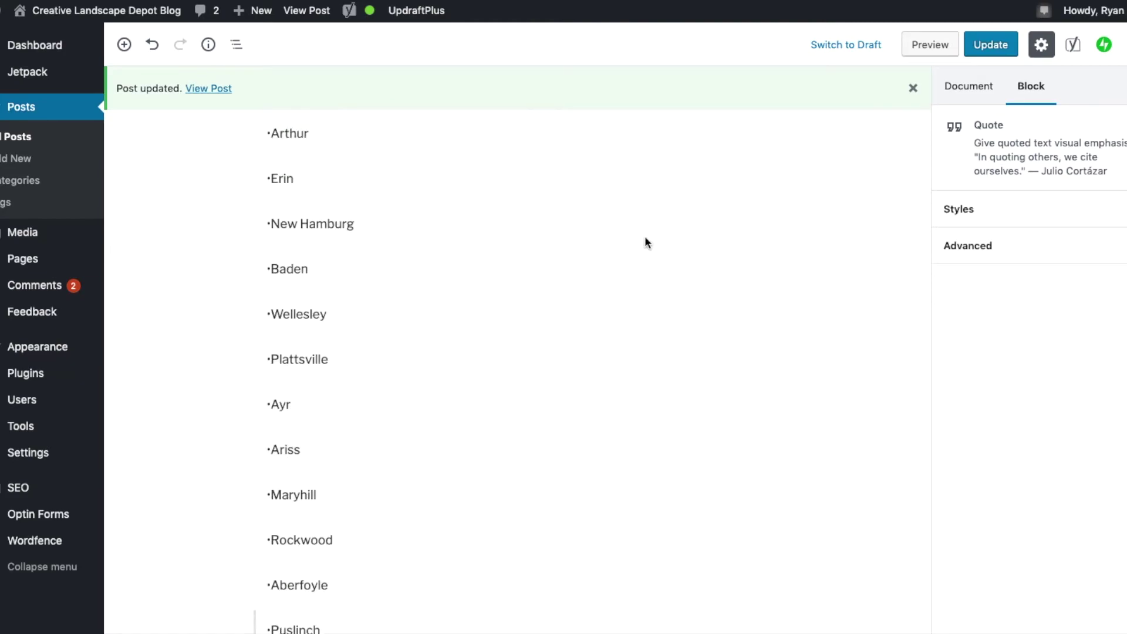
scroll(645, 238, up, 15)
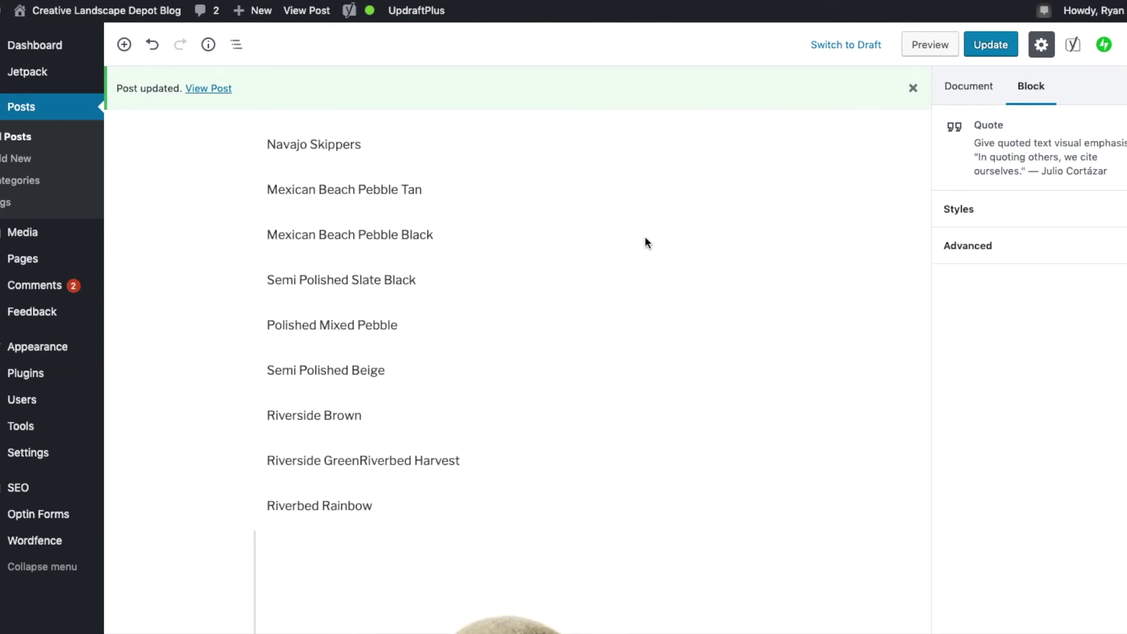
scroll(645, 241, up, 15)
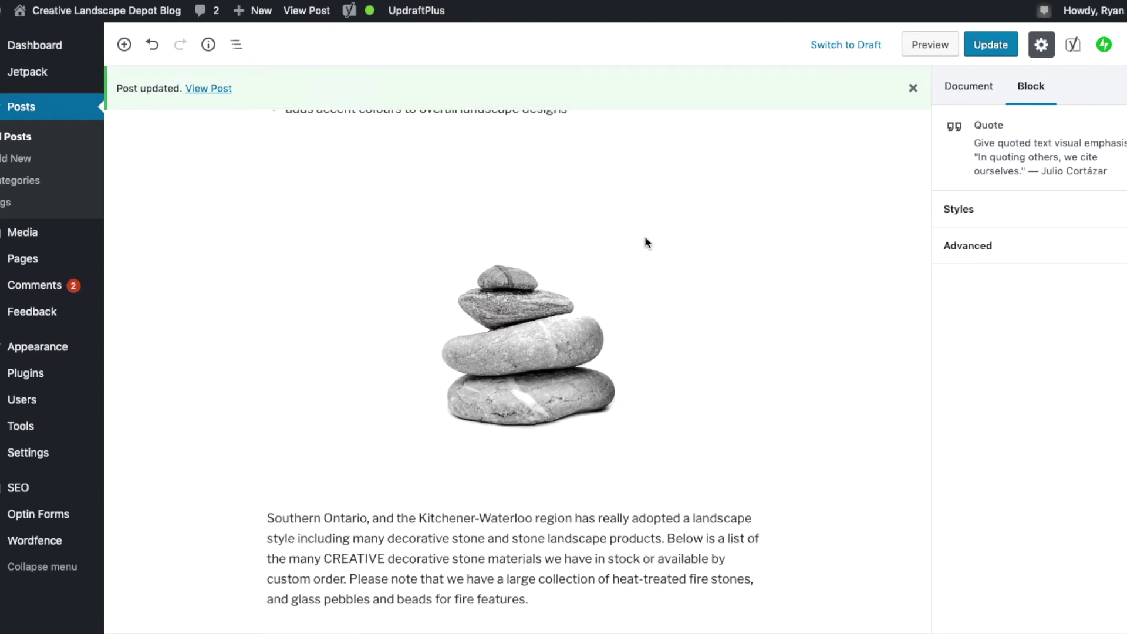
click(711, 287)
scroll(711, 286, up, 20)
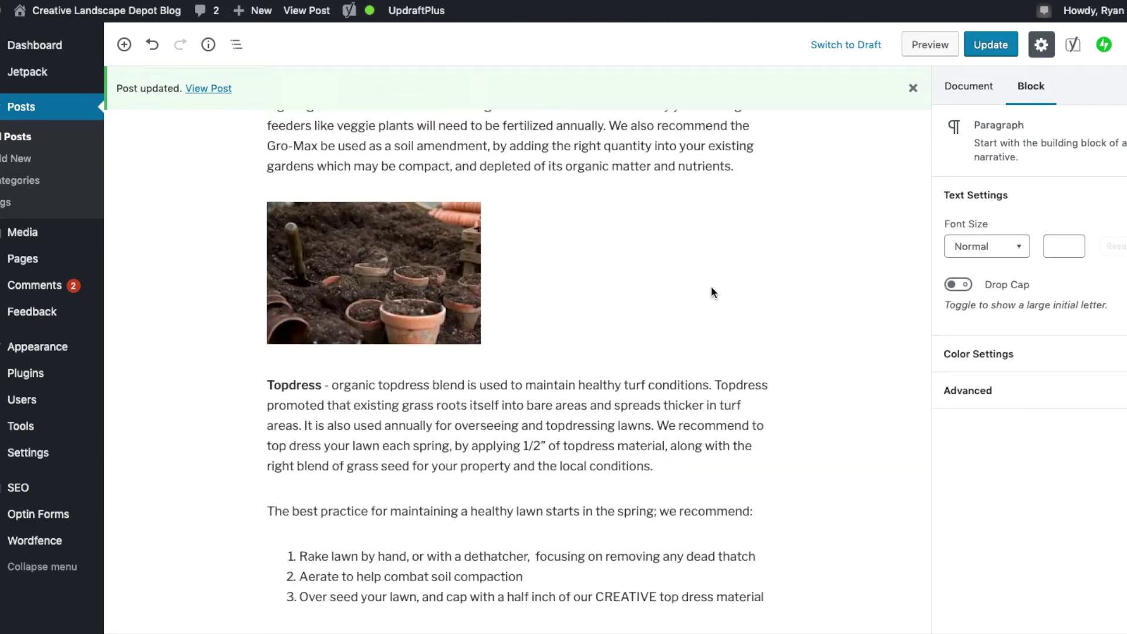
scroll(710, 286, up, 12)
drag(710, 286, 646, 322)
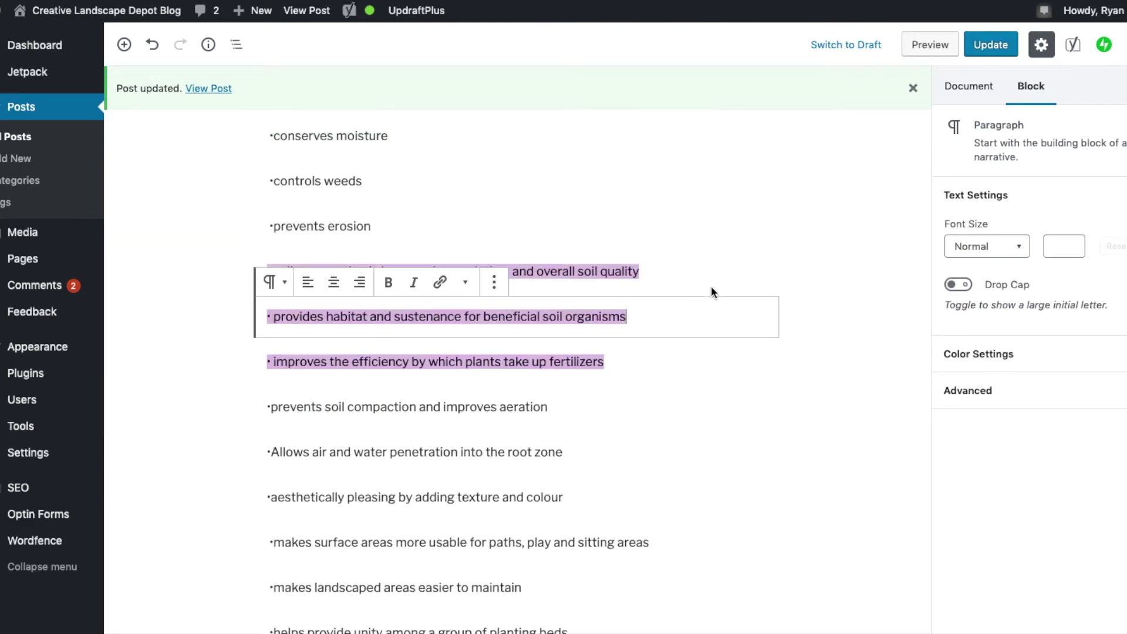
- Move the "soil aggregation is improved" bullet up two places, directly above "controls weeds"
drag(637, 365, 504, 324)
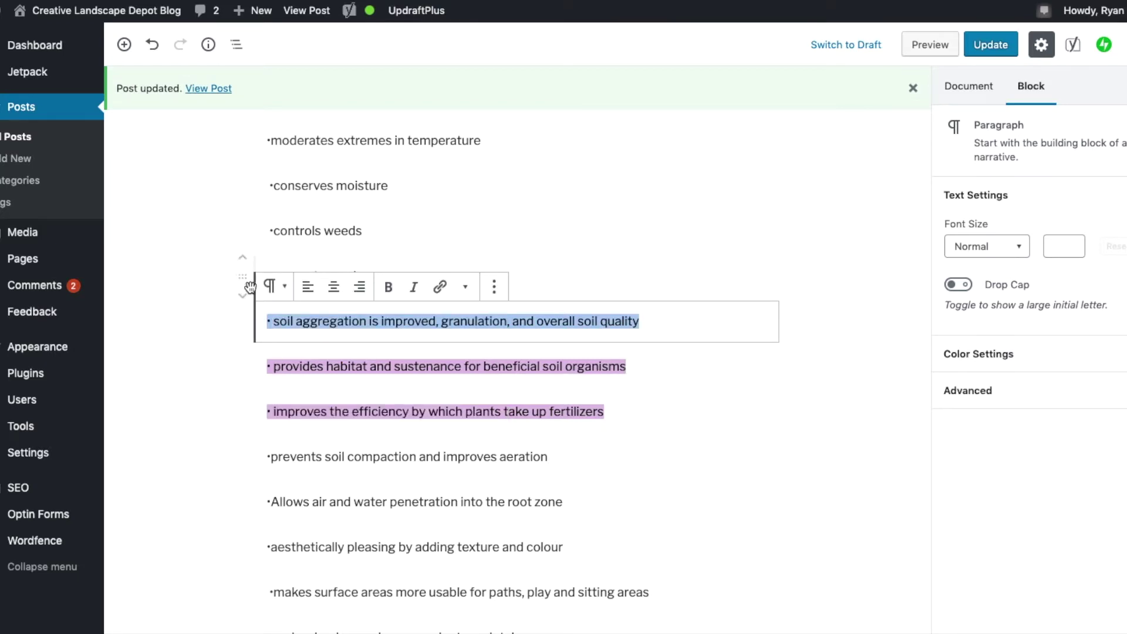
click(244, 305)
click(244, 306)
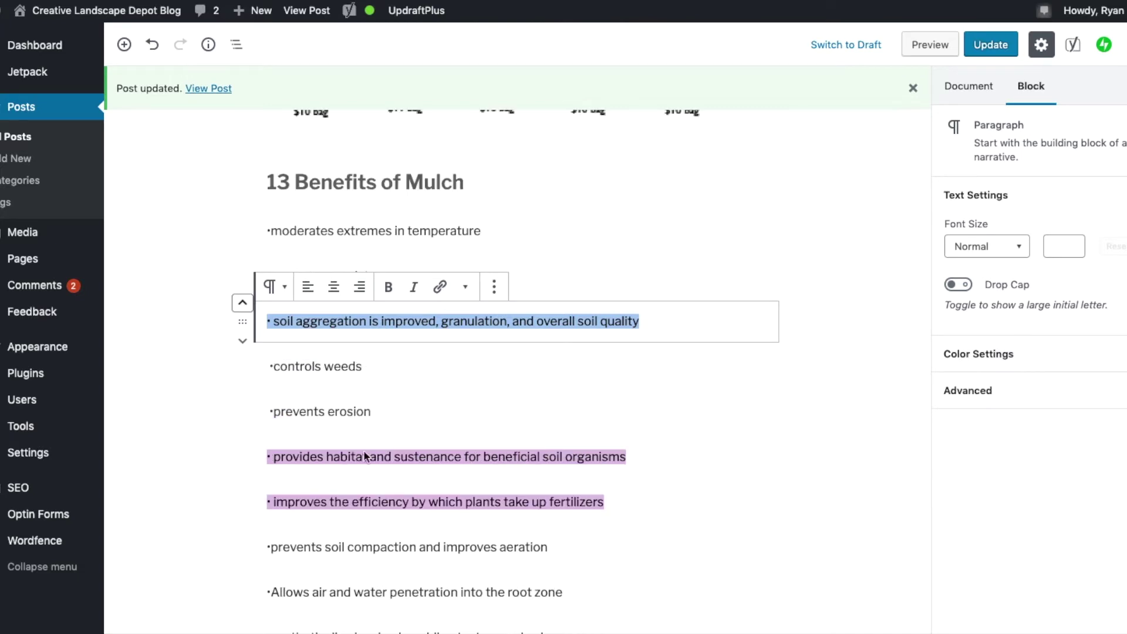
- Move the "improves the efficiency" bullet below "Allows air and water penetration" and the "prevents erosion" bullet above "controls weeds"
click(243, 522)
click(242, 522)
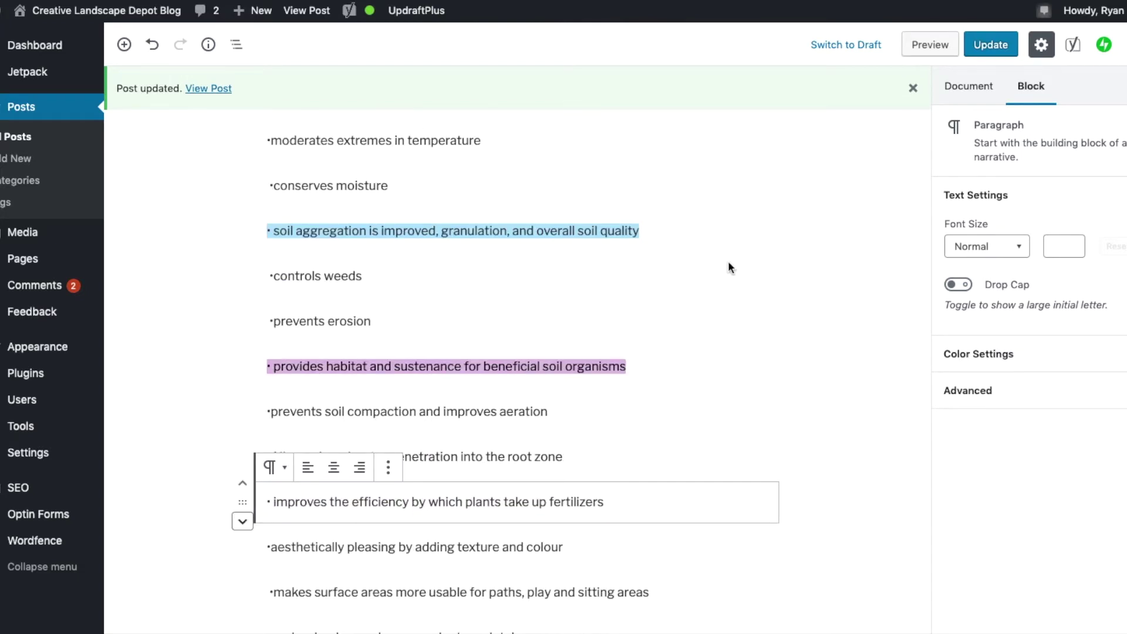
click(736, 323)
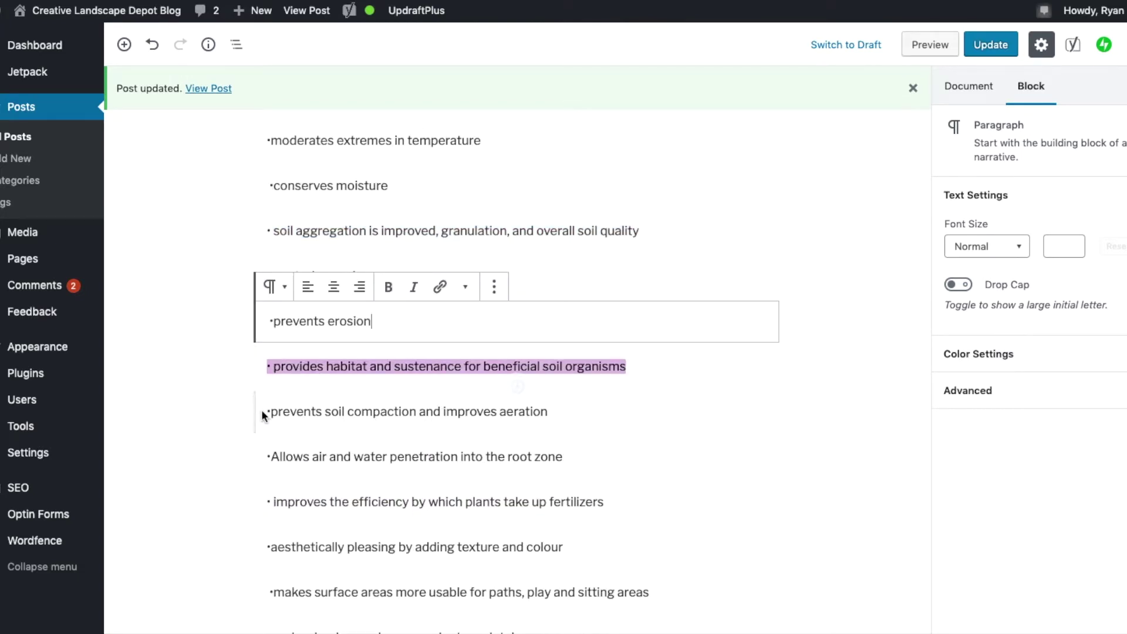
click(243, 303)
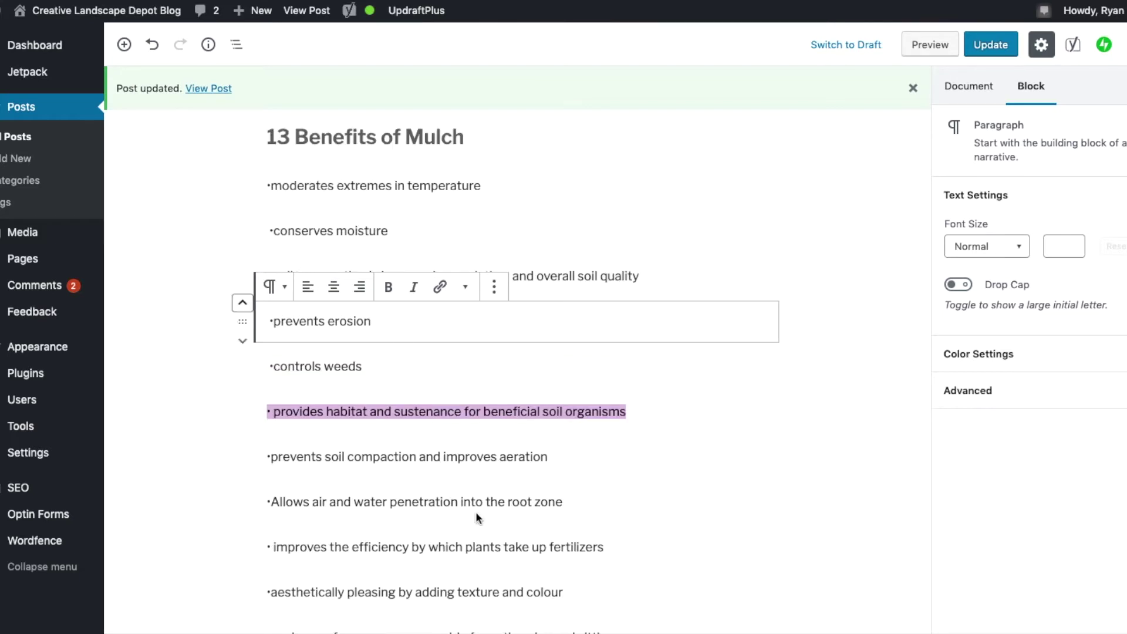
- Check the opening words of neighbouring bullets in the benefits list for repetition
click(651, 455)
scroll(710, 359, down, 3)
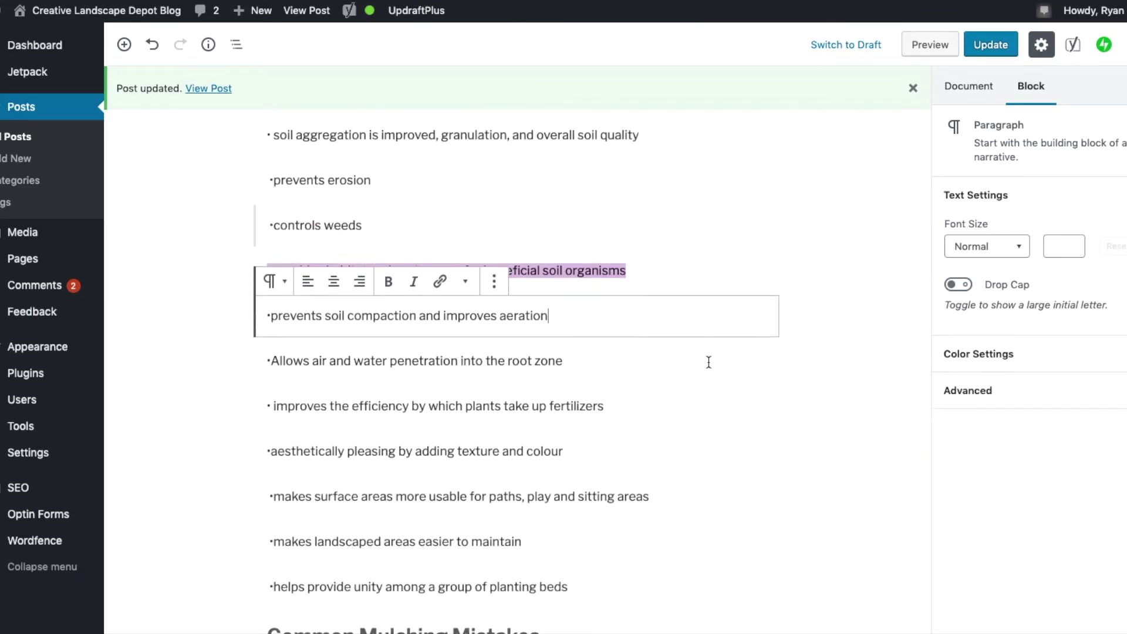
click(709, 370)
scroll(300, 244, down, 1)
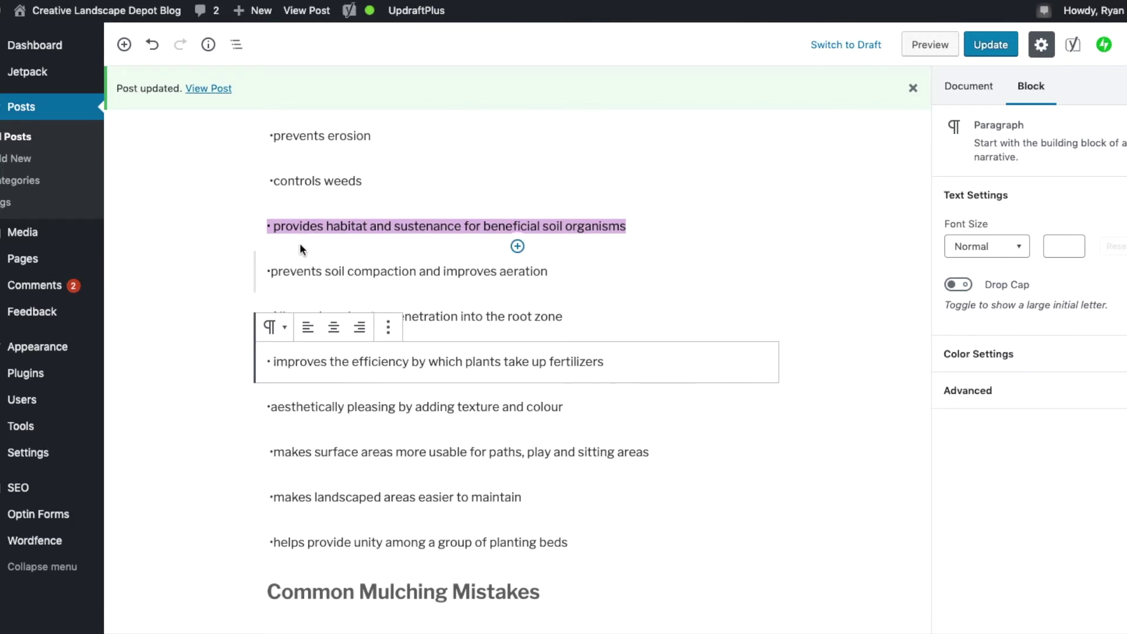
double_click(309, 229)
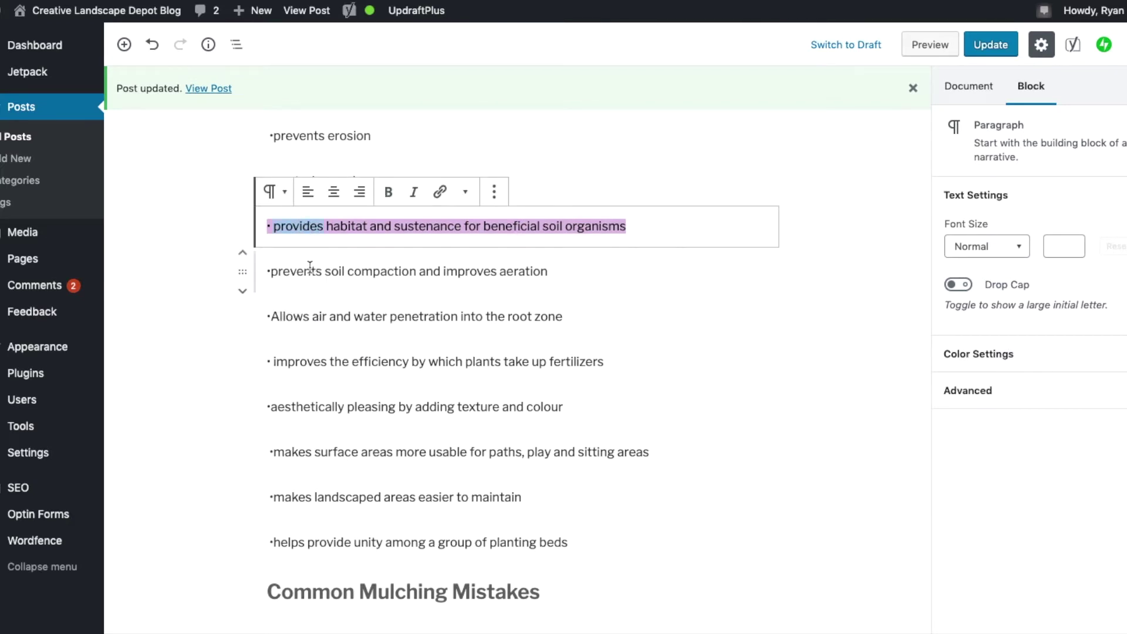
click(302, 272)
scroll(305, 228, up, 2)
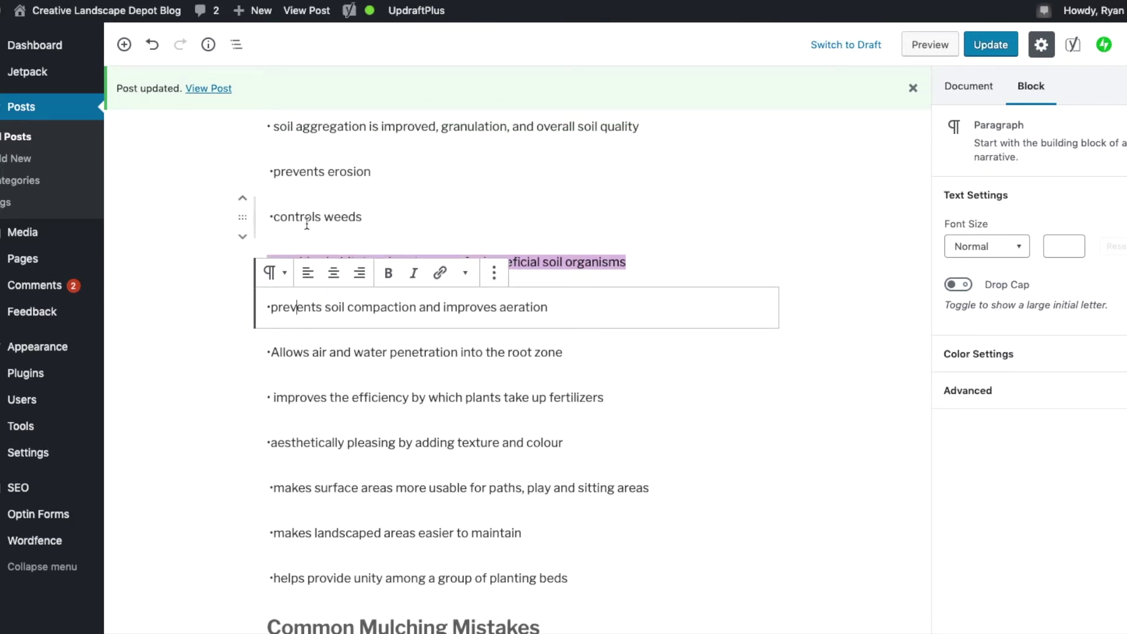
double_click(306, 221)
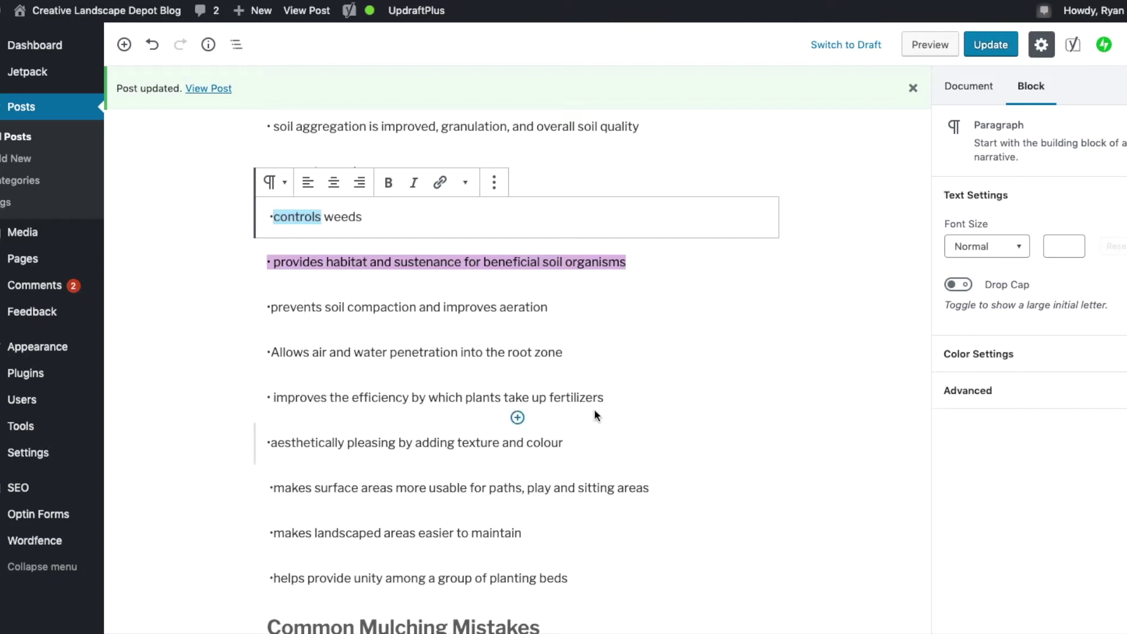
click(646, 265)
- Look over the post's mulch sections and recheck the consecutive sentences result in Yoast's readability analysis
scroll(725, 319, up, 10)
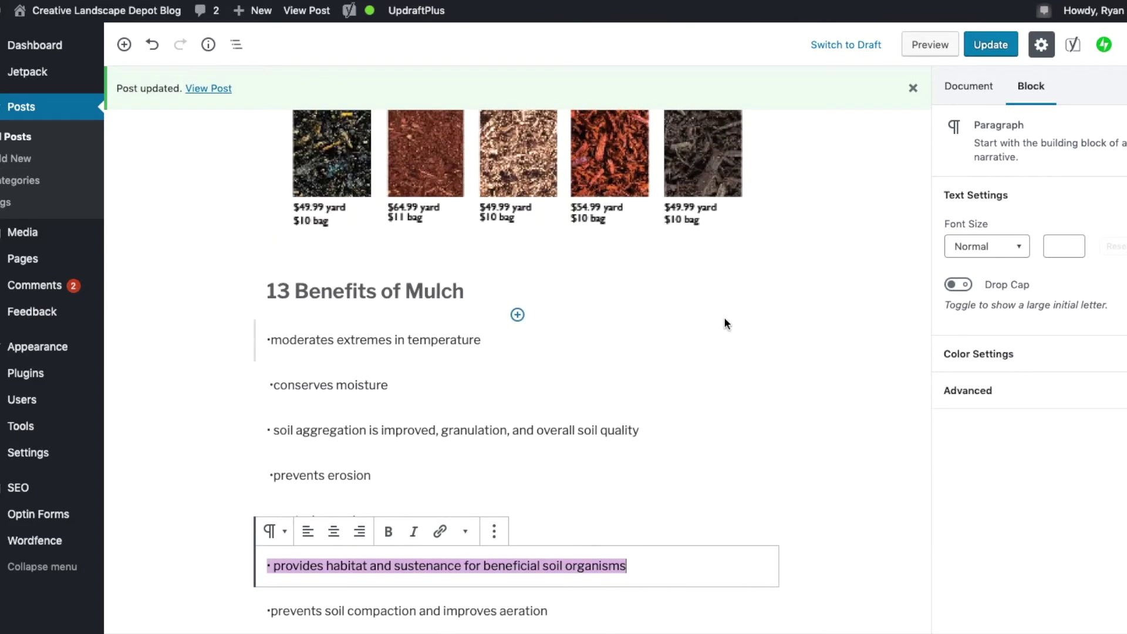
scroll(726, 319, up, 15)
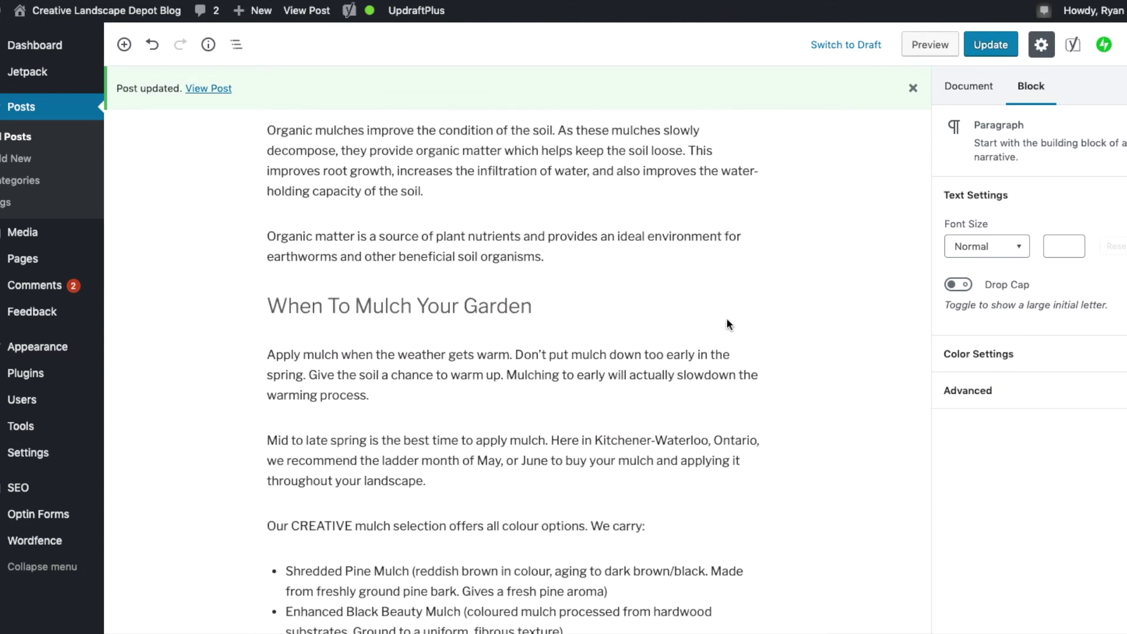
scroll(728, 320, down, 20)
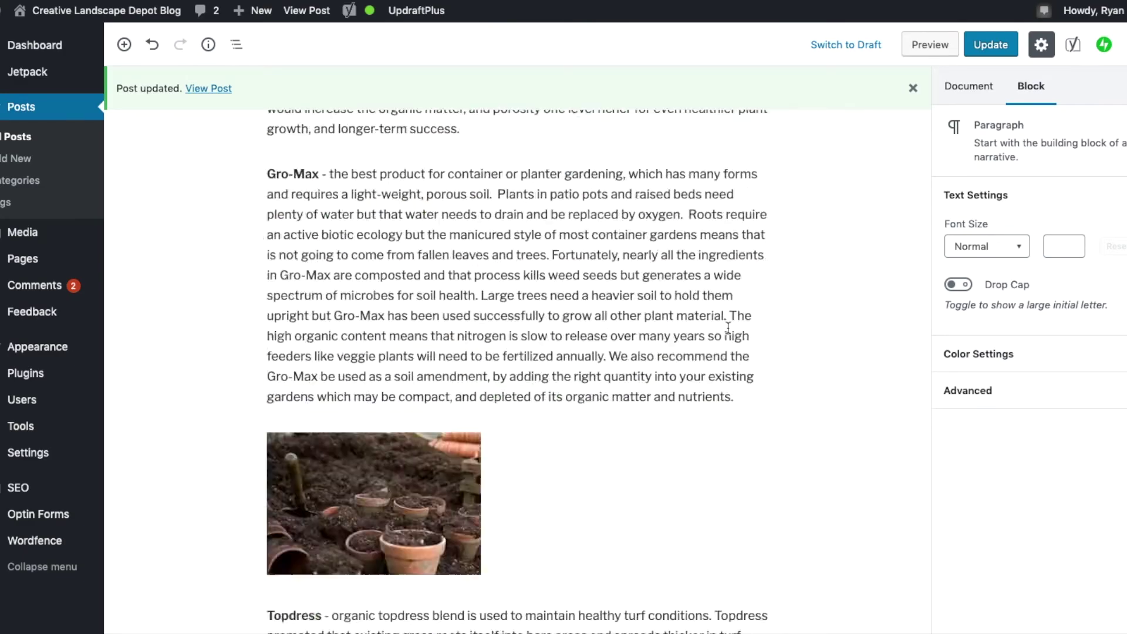
scroll(729, 332, down, 20)
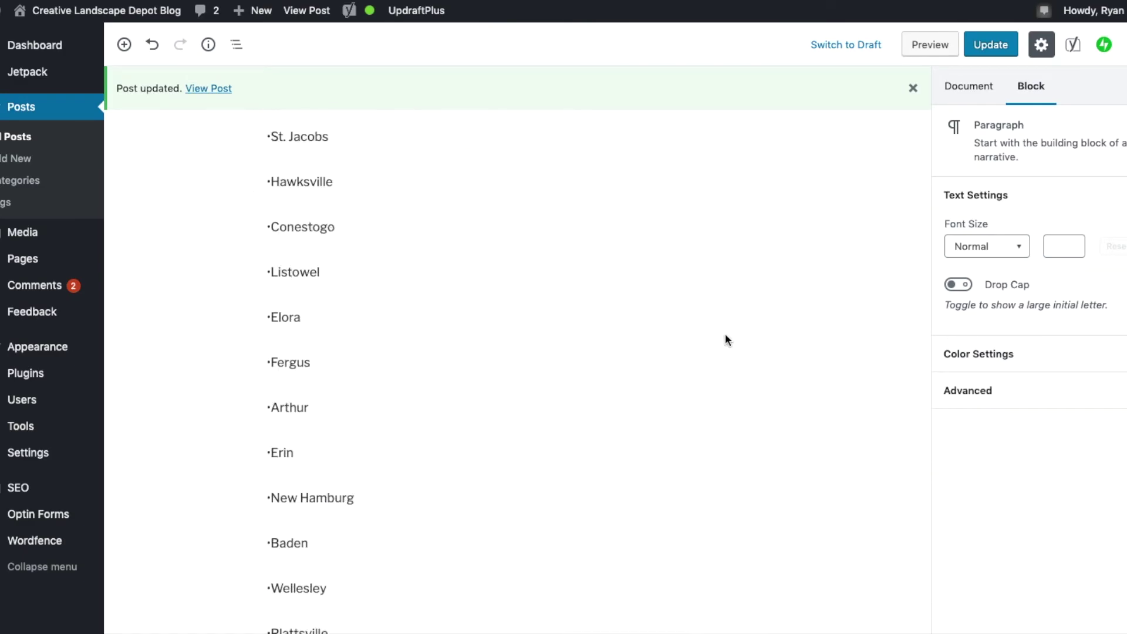
scroll(725, 339, down, 20)
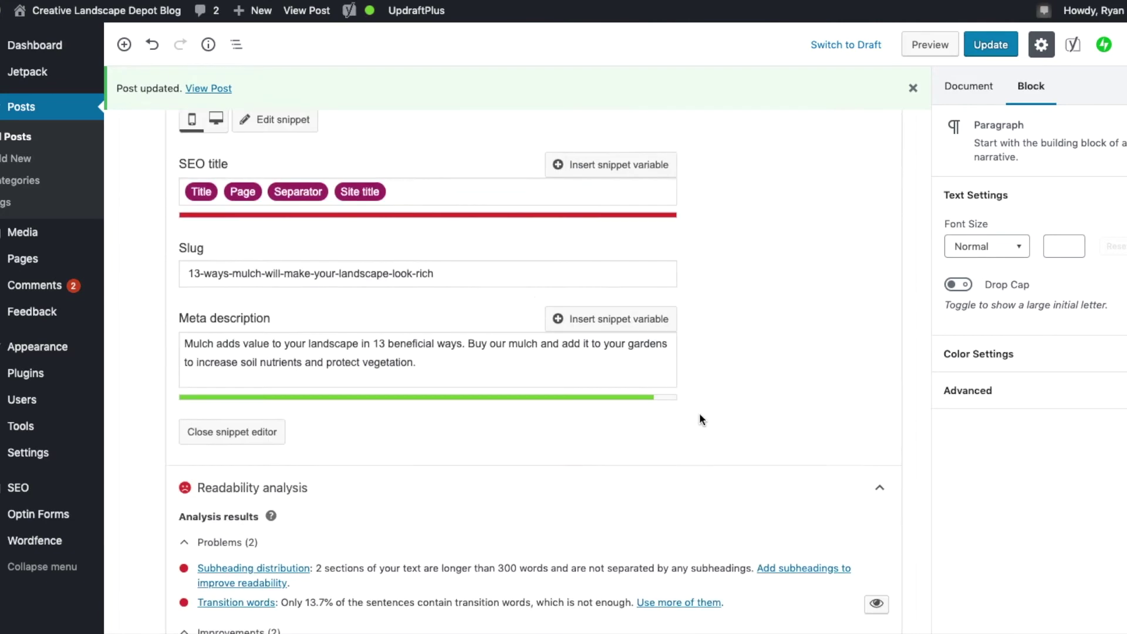
scroll(299, 442, up, 2)
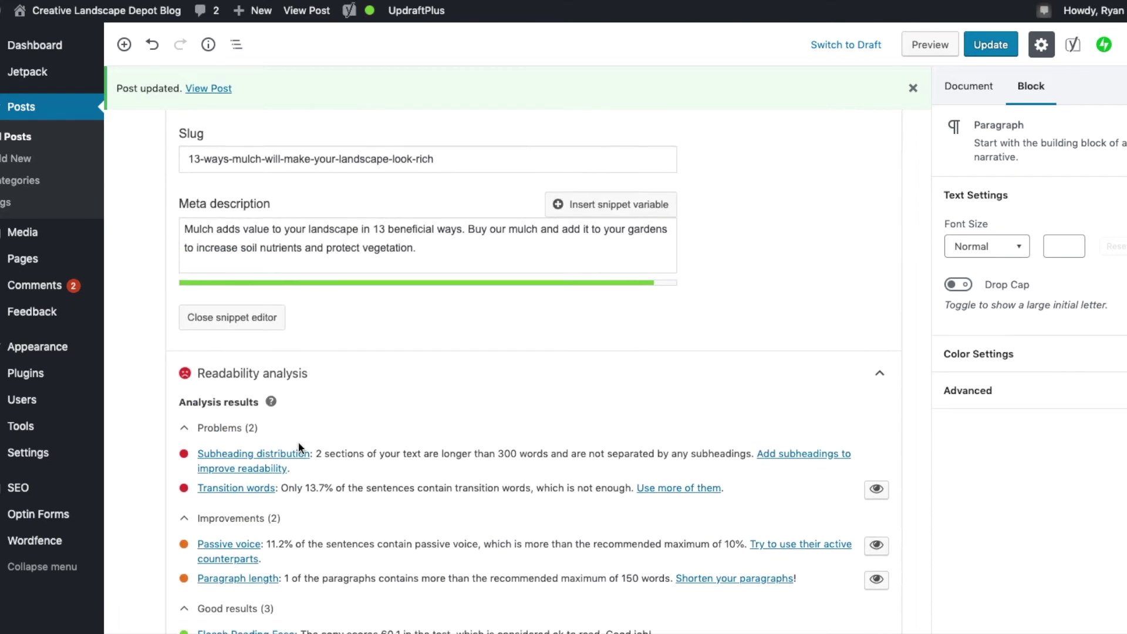
scroll(603, 531, down, 4)
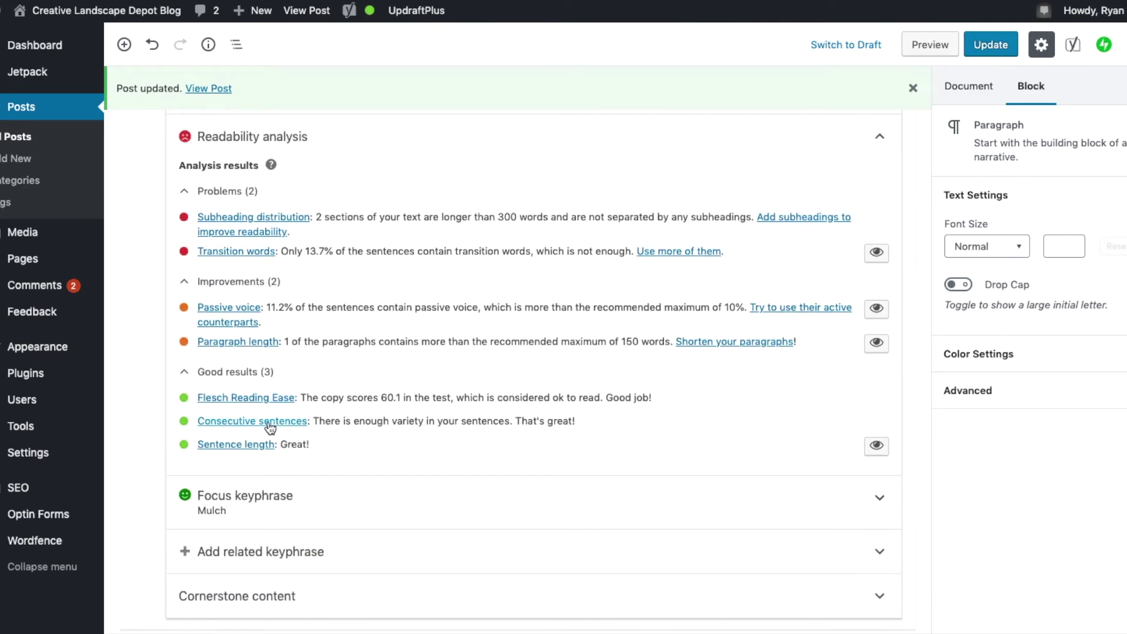
key(super+Tab)
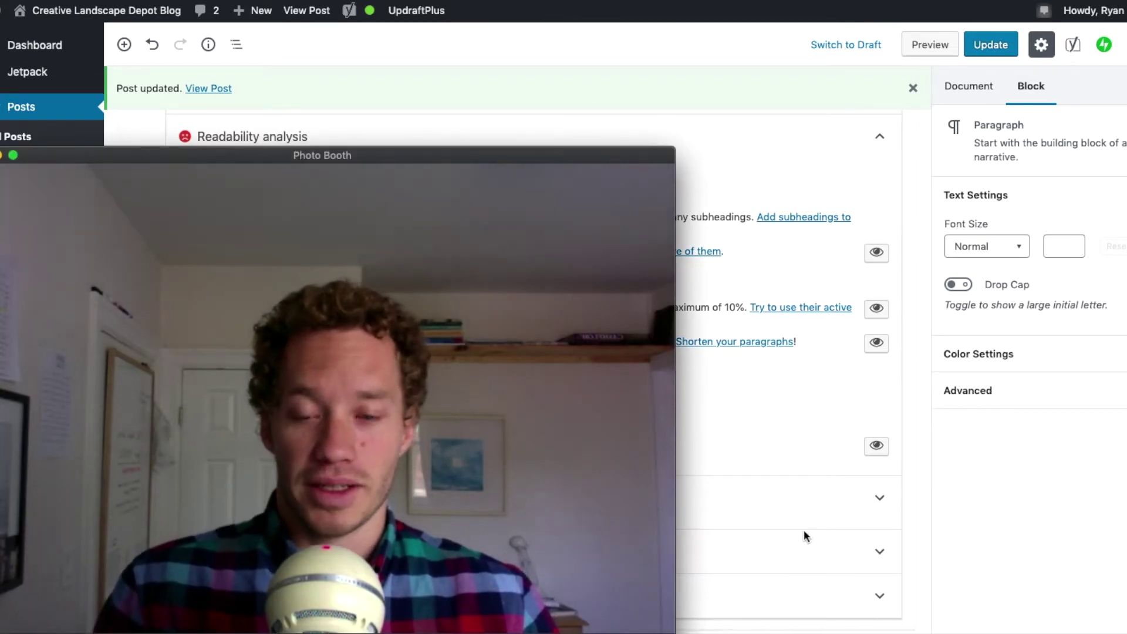
scroll(774, 427, up, 1)
click(774, 427)
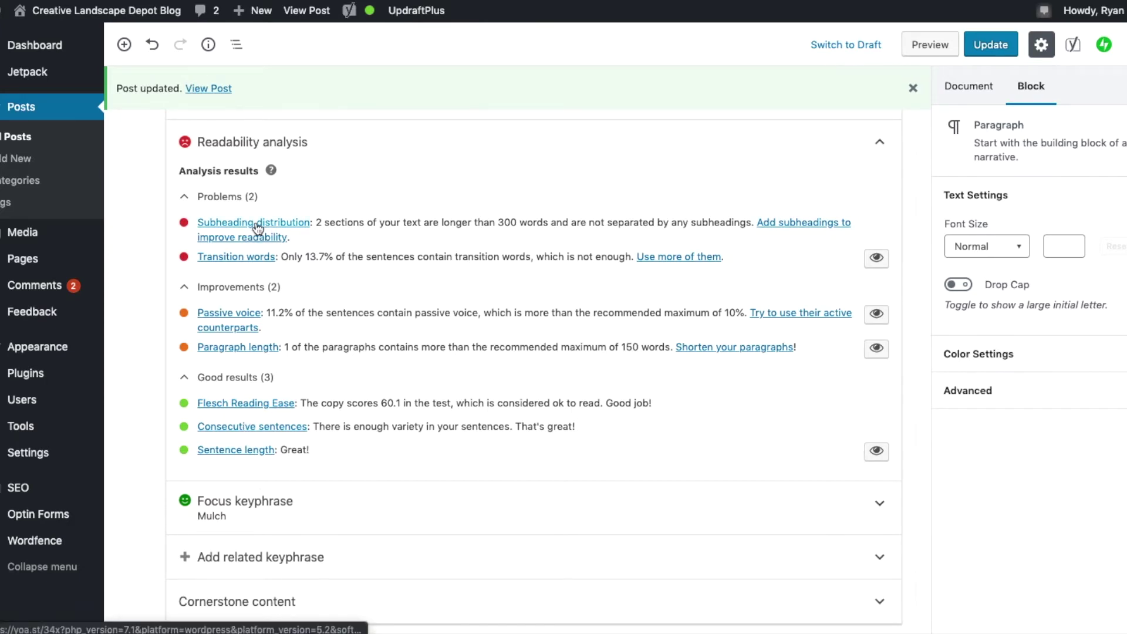
key(super+Tab)
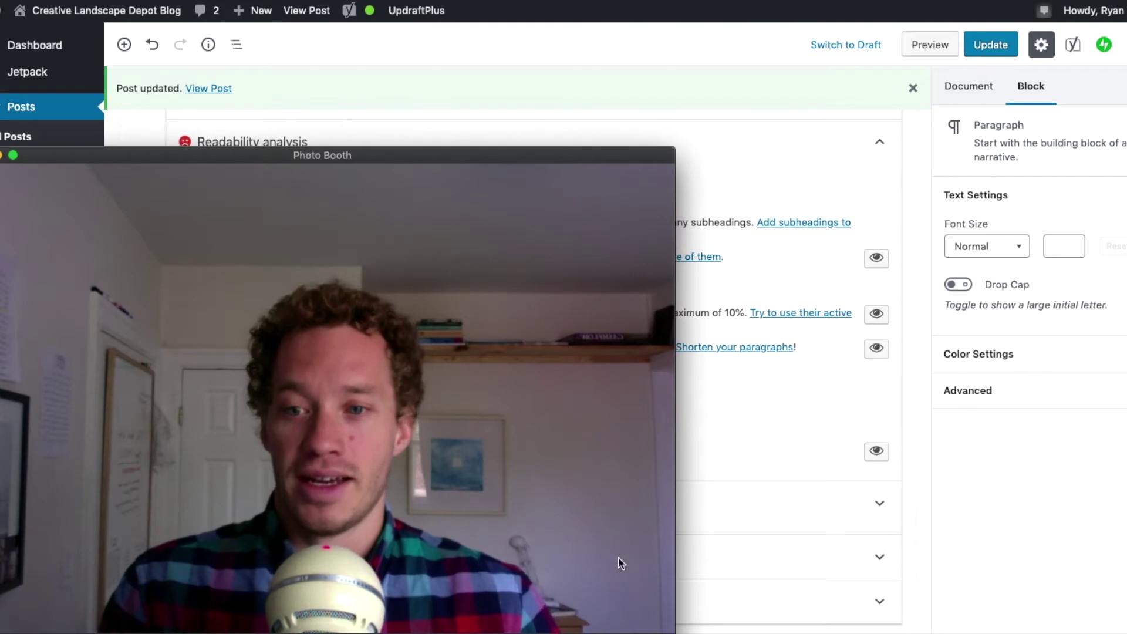
click(935, 512)
- Examine how much text follows the "When To Mulch Your Garden" heading, including the list of mulch types, without another subheading
scroll(643, 139, up, 20)
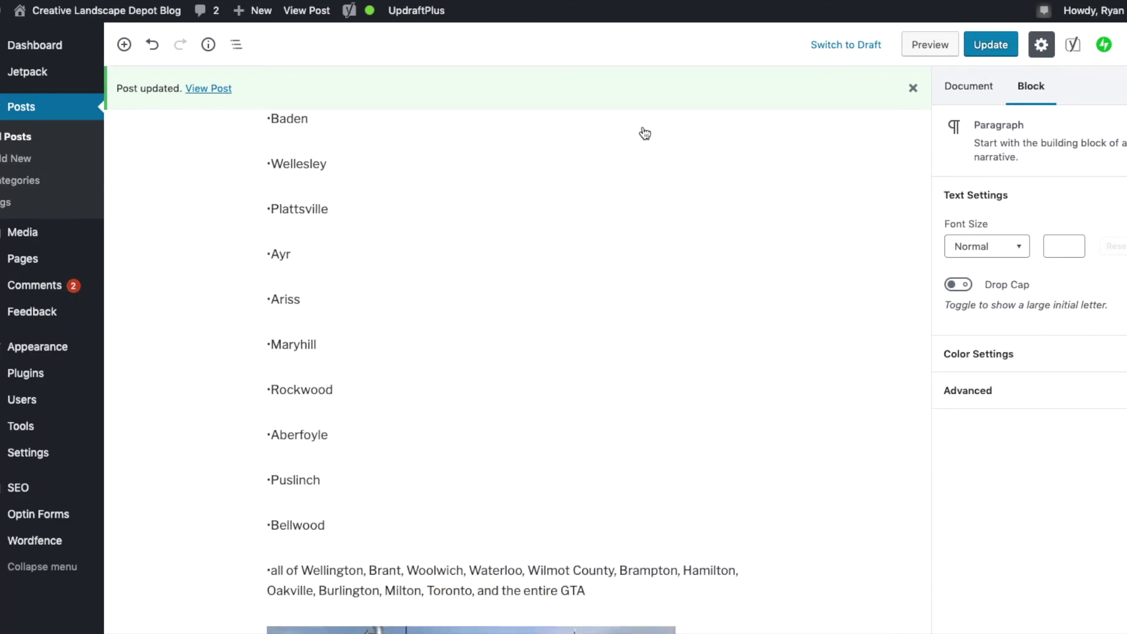
scroll(664, 217, up, 20)
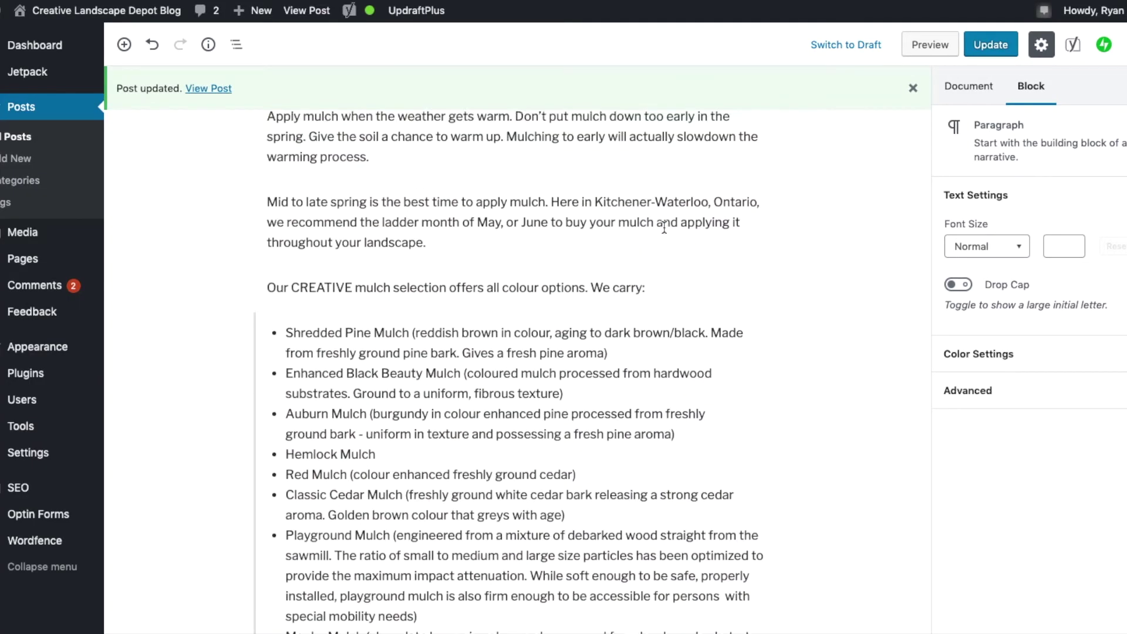
scroll(663, 229, down, 8)
scroll(664, 229, down, 6)
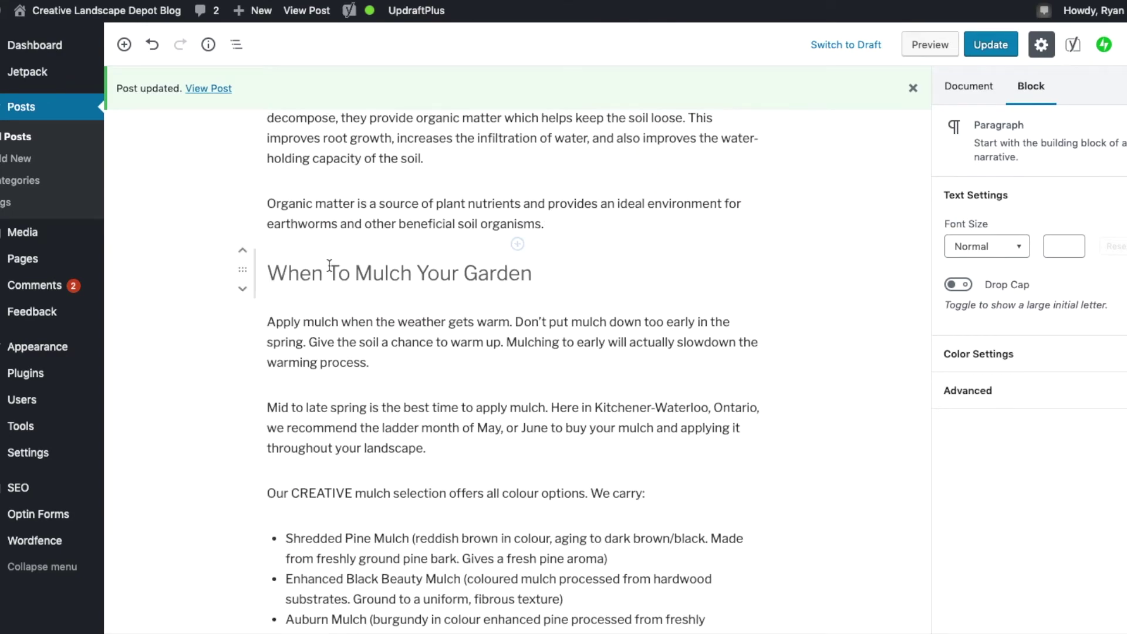
drag(287, 273, 608, 276)
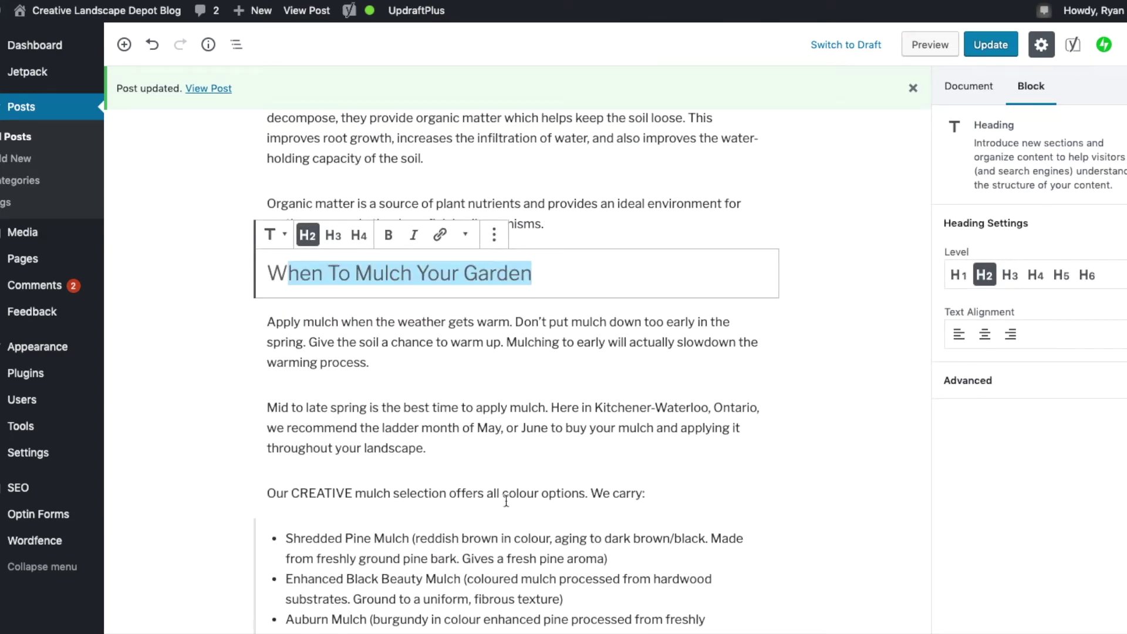
click(486, 426)
scroll(486, 425, down, 10)
scroll(486, 425, up, 5)
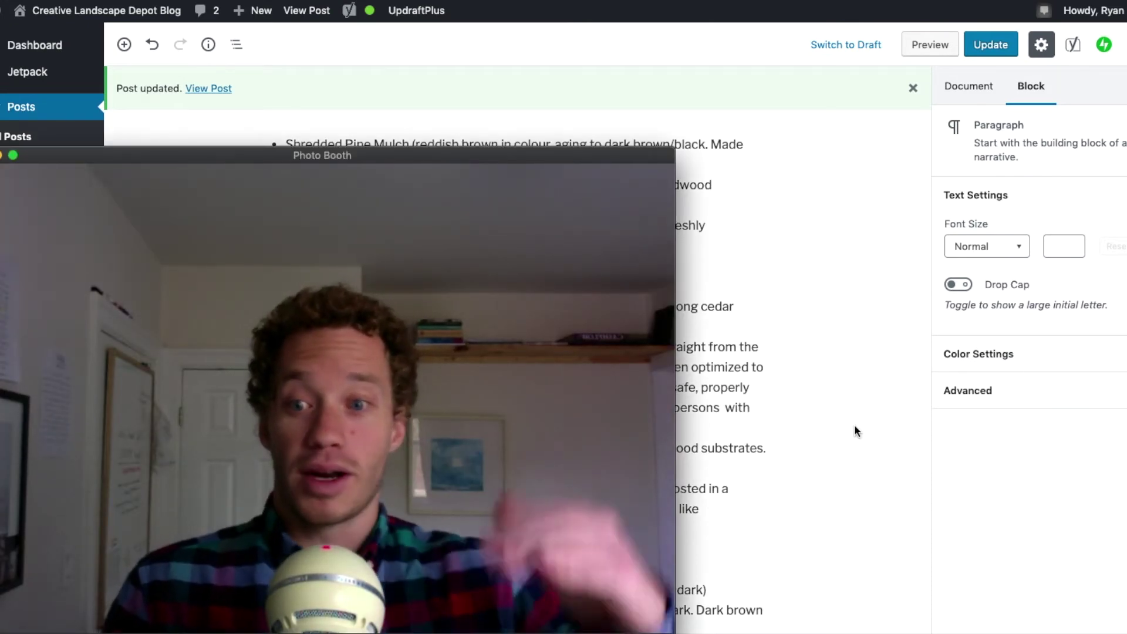
scroll(717, 413, down, 2)
scroll(717, 413, down, 1)
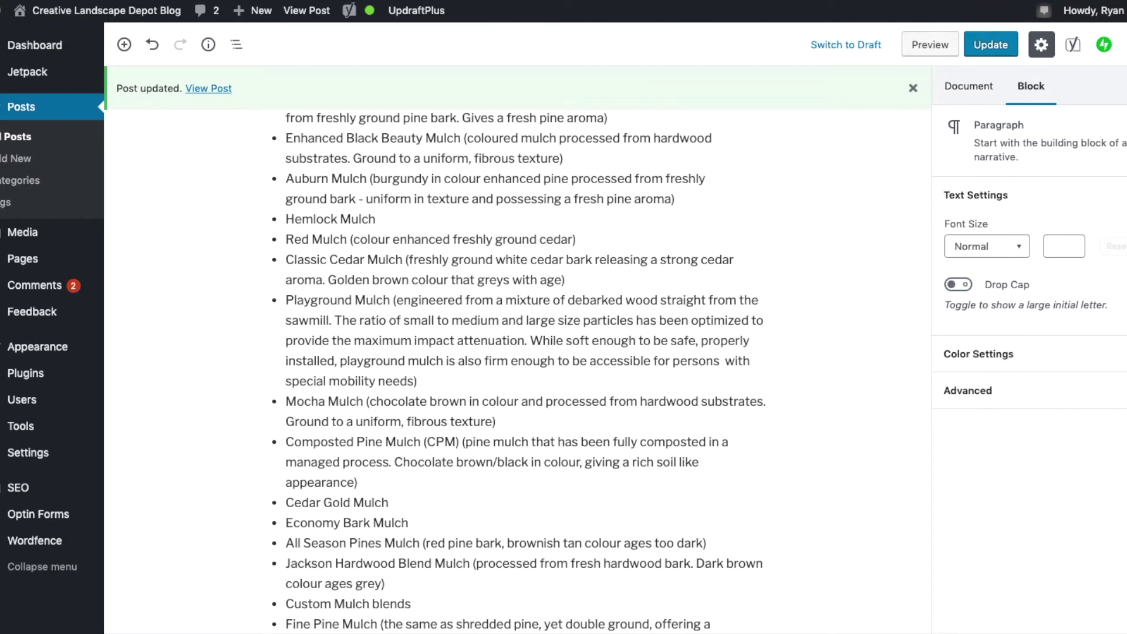
drag(672, 591, 330, 180)
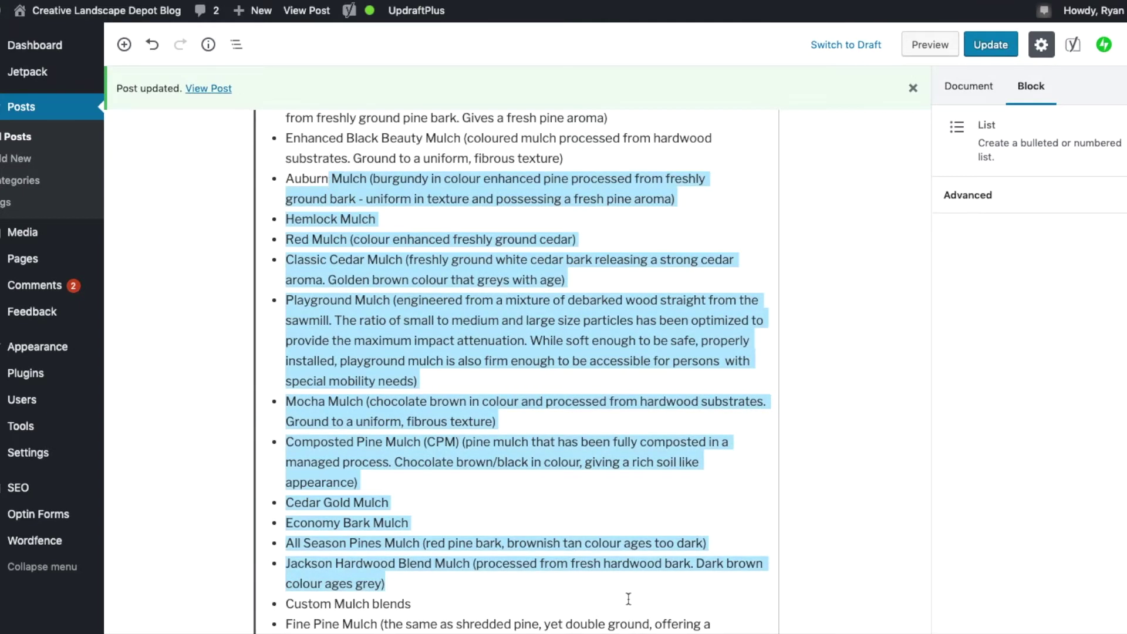
click(836, 505)
- Review the subheading spacing from the post's introduction through the three paragraphs above "When To Mulch Your Garden" and into that section
scroll(764, 446, up, 15)
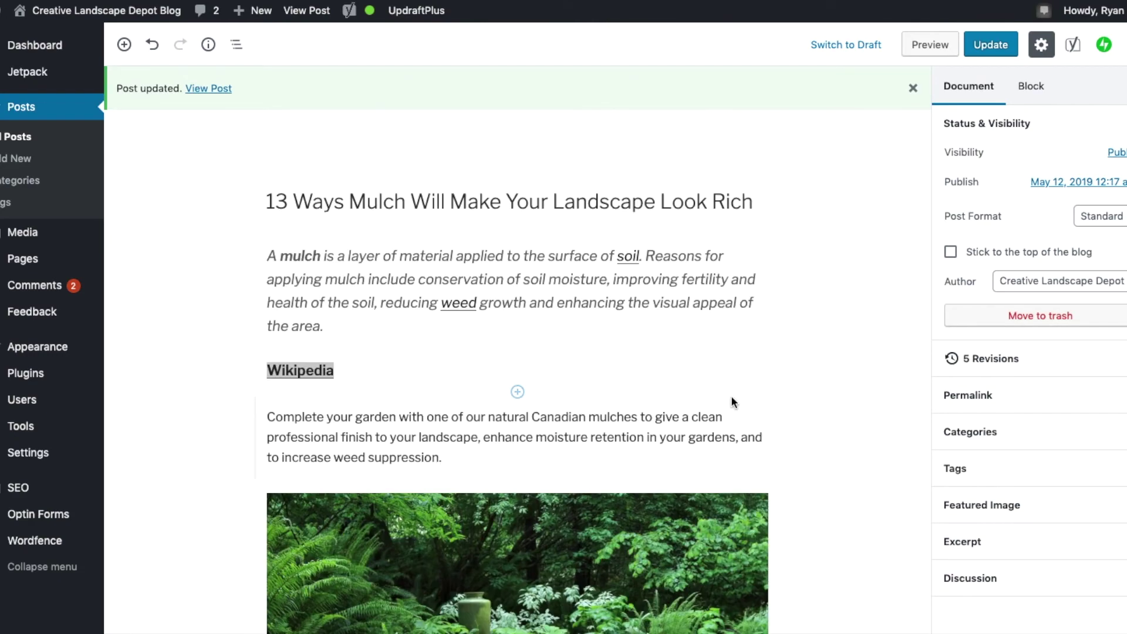
scroll(730, 461, down, 10)
drag(554, 508, 314, 298)
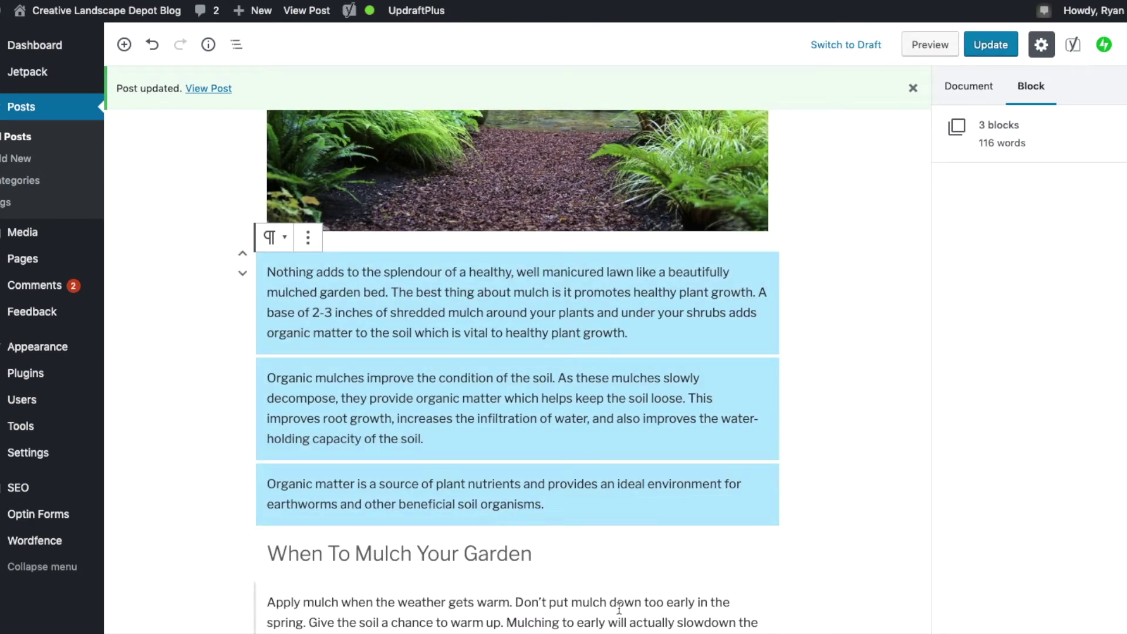
click(785, 528)
scroll(587, 469, down, 3)
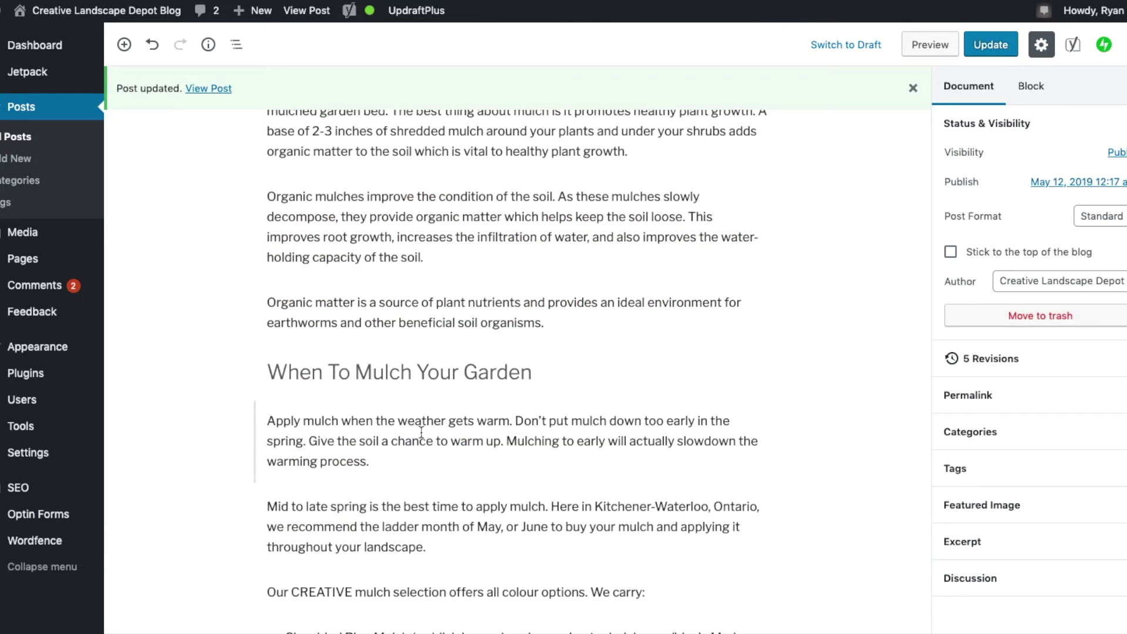
scroll(561, 464, down, 6)
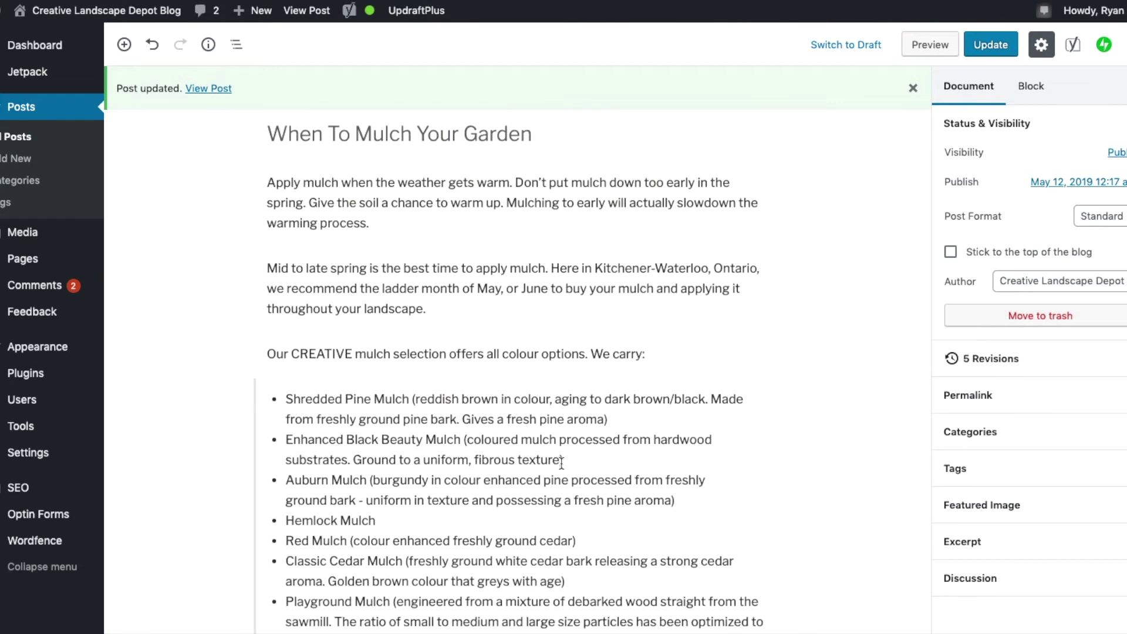
- Look through the rest of the post, from the mulch list to the closing paragraph, and review Yoast's readability analysis
key(super+Tab)
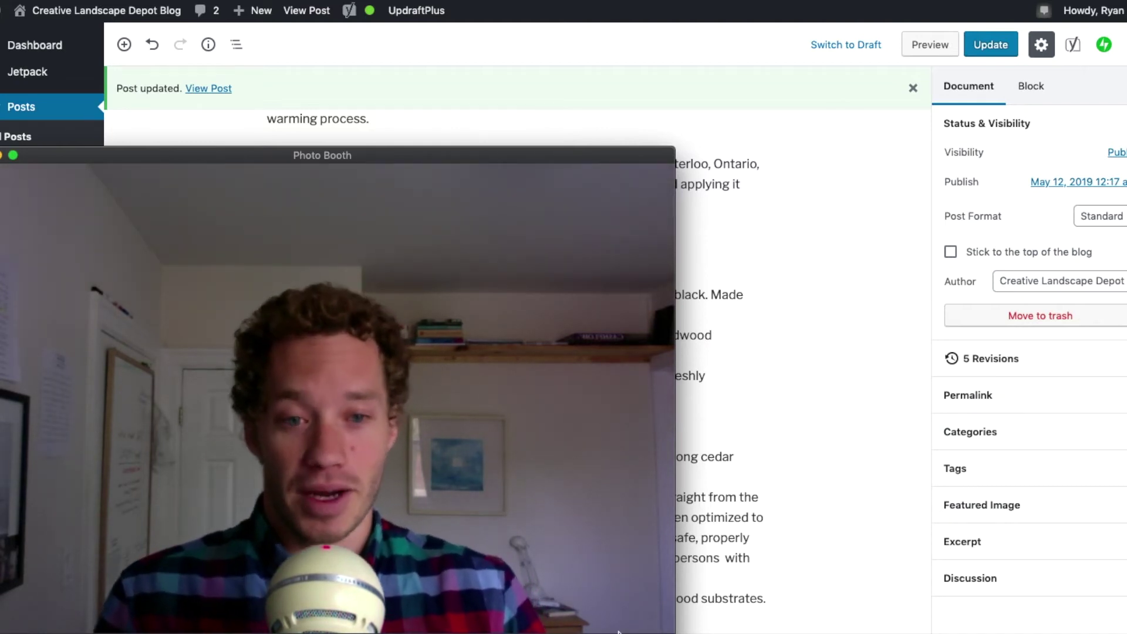
click(838, 435)
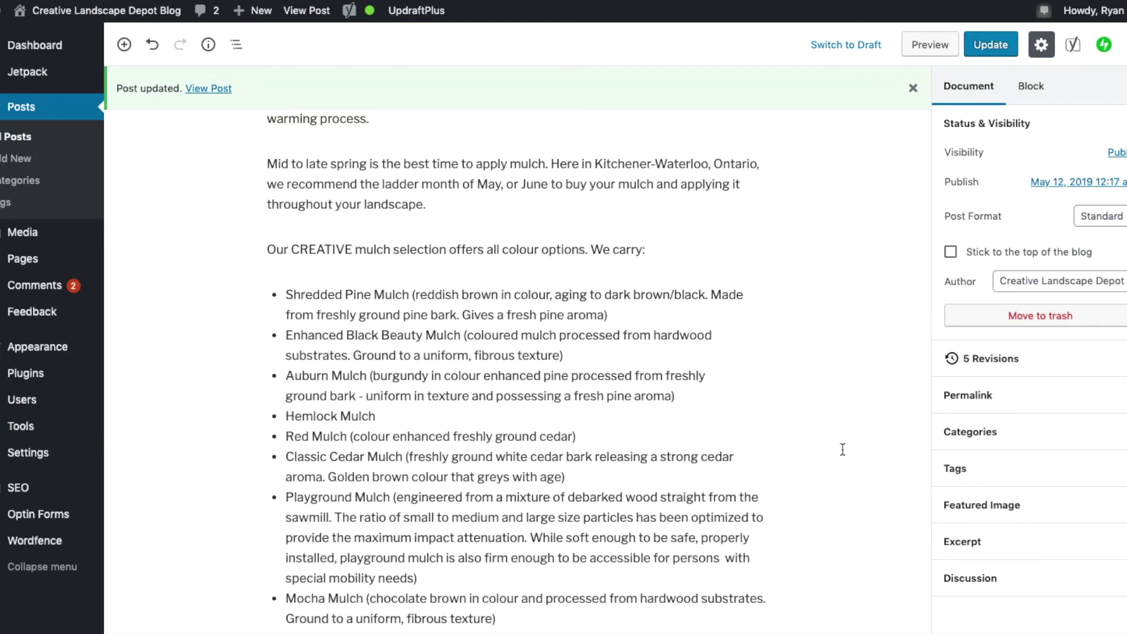
scroll(836, 466, down, 9)
scroll(837, 467, down, 20)
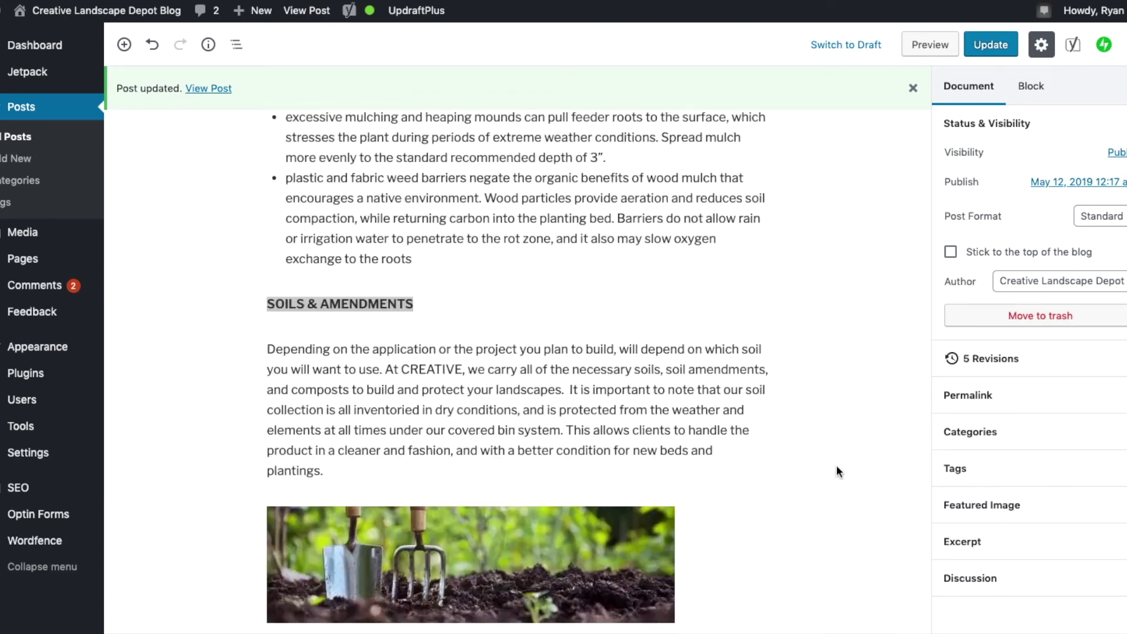
scroll(836, 470, down, 20)
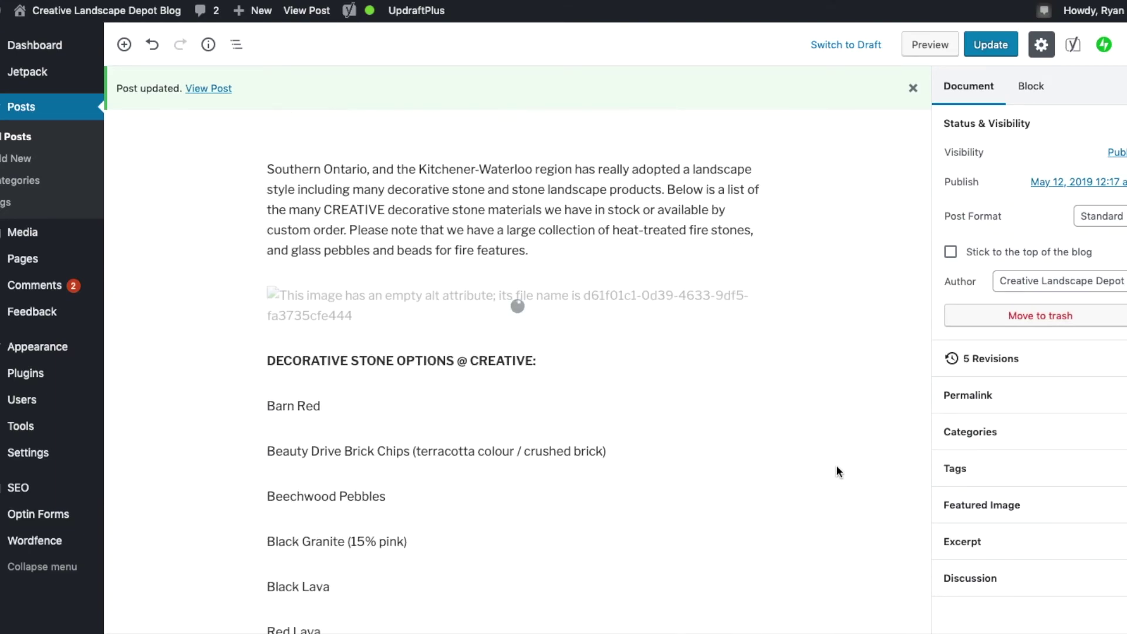
scroll(836, 464, down, 20)
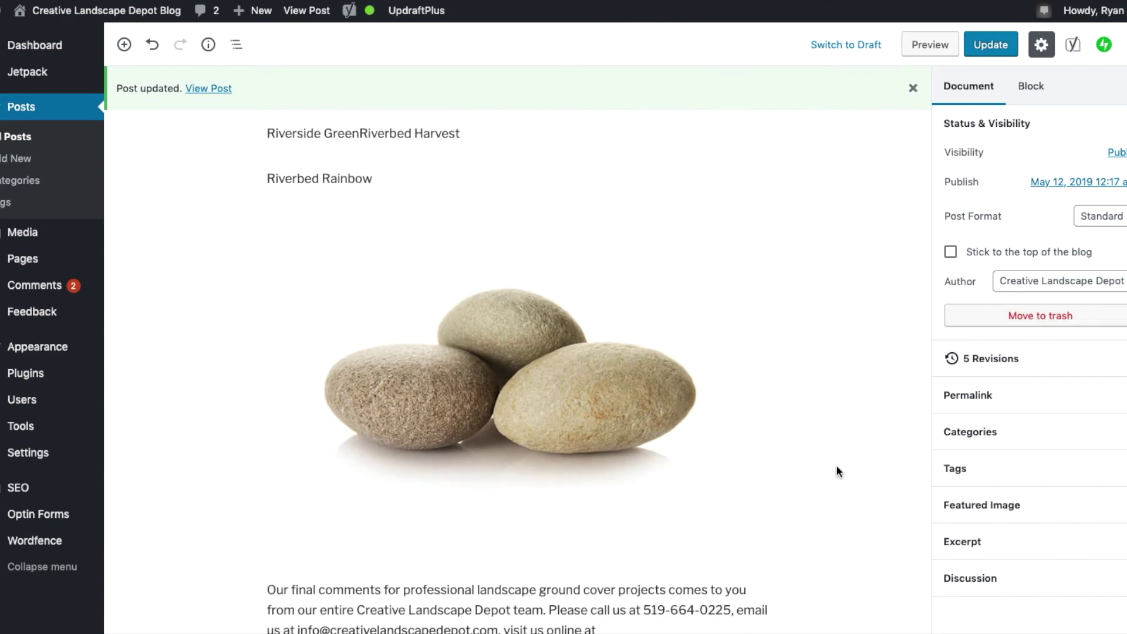
scroll(836, 471, down, 20)
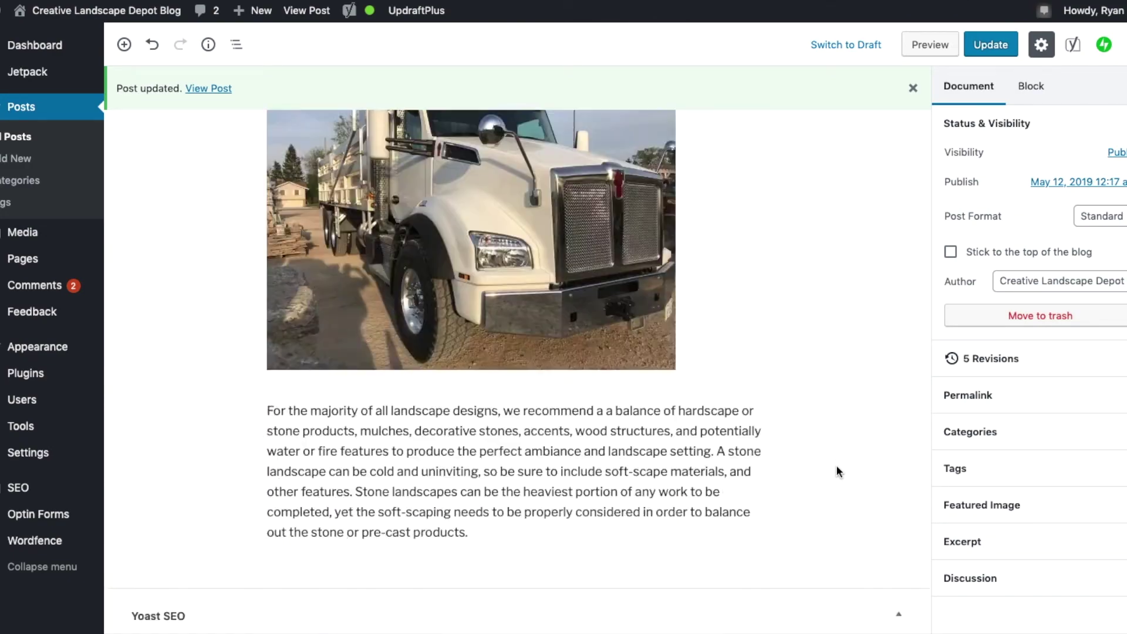
scroll(837, 470, up, 3)
scroll(836, 463, down, 6)
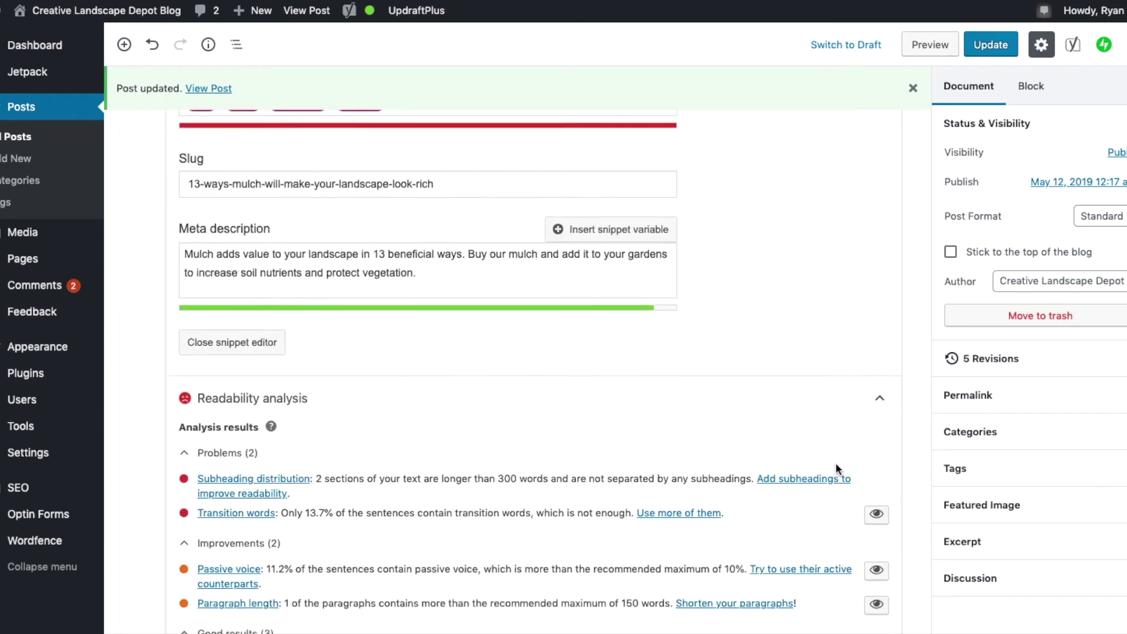
scroll(319, 378, down, 5)
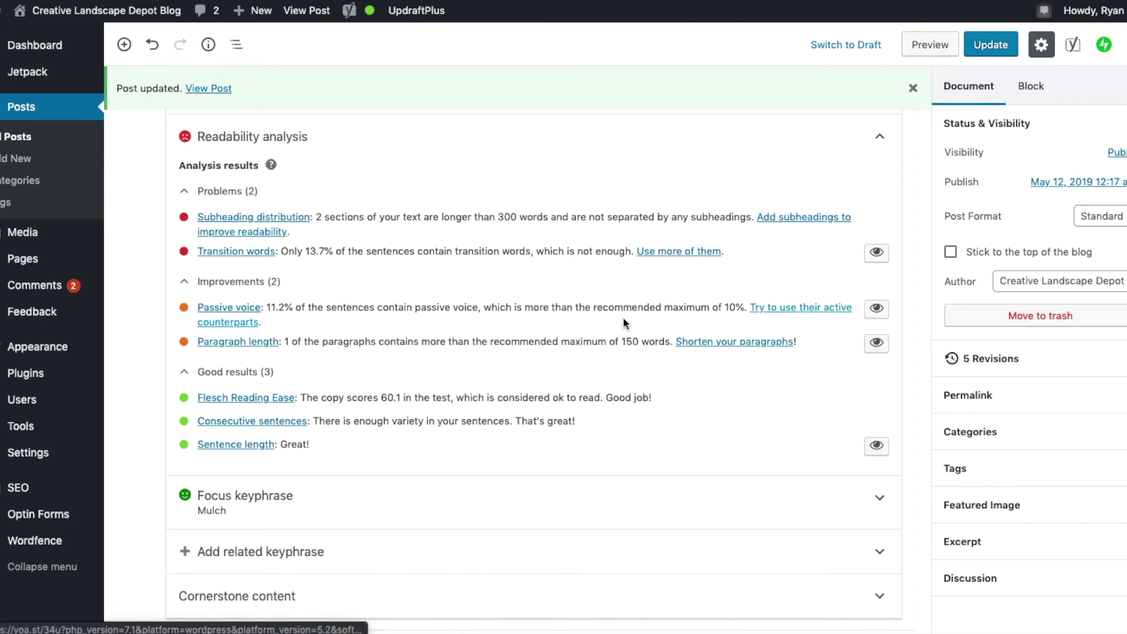
- Open Yoast's help article on the passive voice assessment, read its explanation and active/passive examples, and return to the readability analysis
click(237, 310)
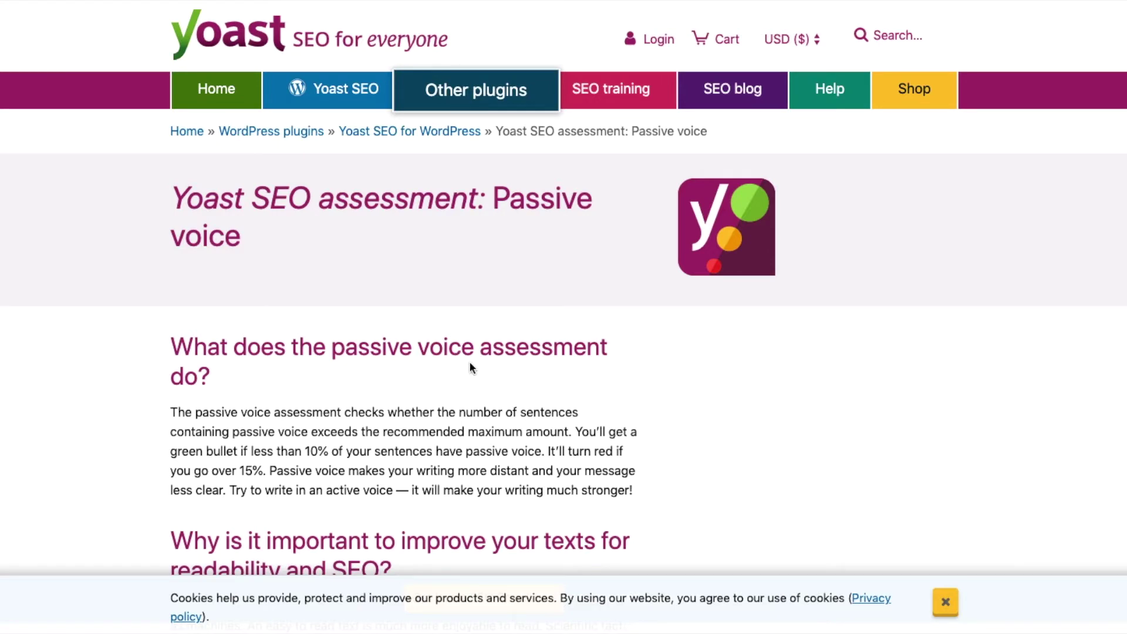
scroll(470, 369, down, 5)
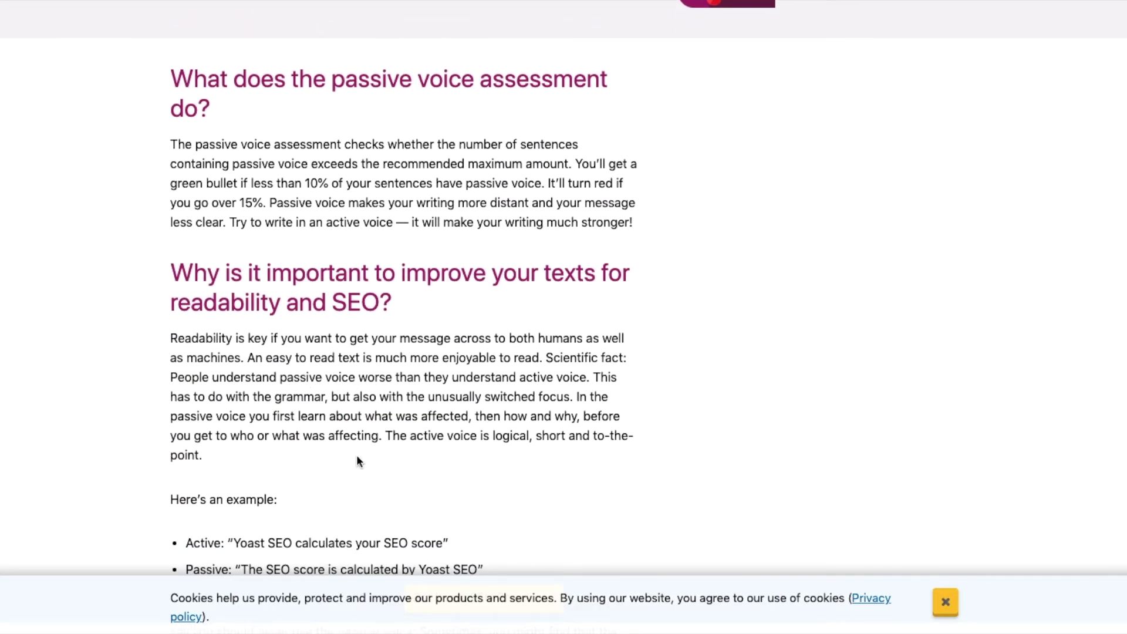
scroll(484, 508, down, 6)
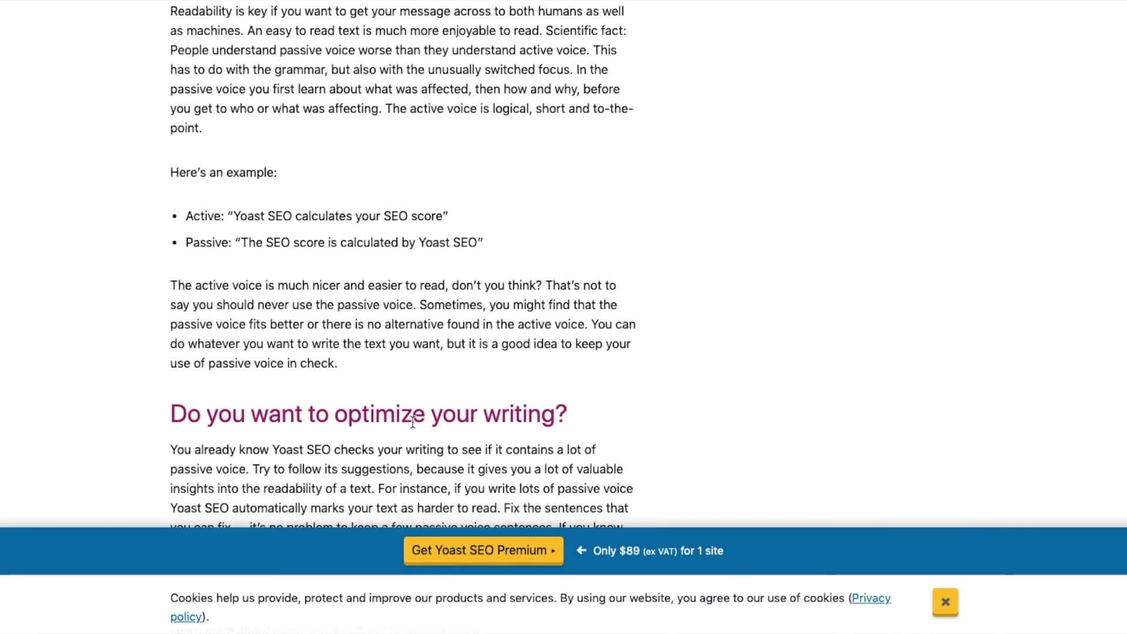
scroll(433, 297, up, 10)
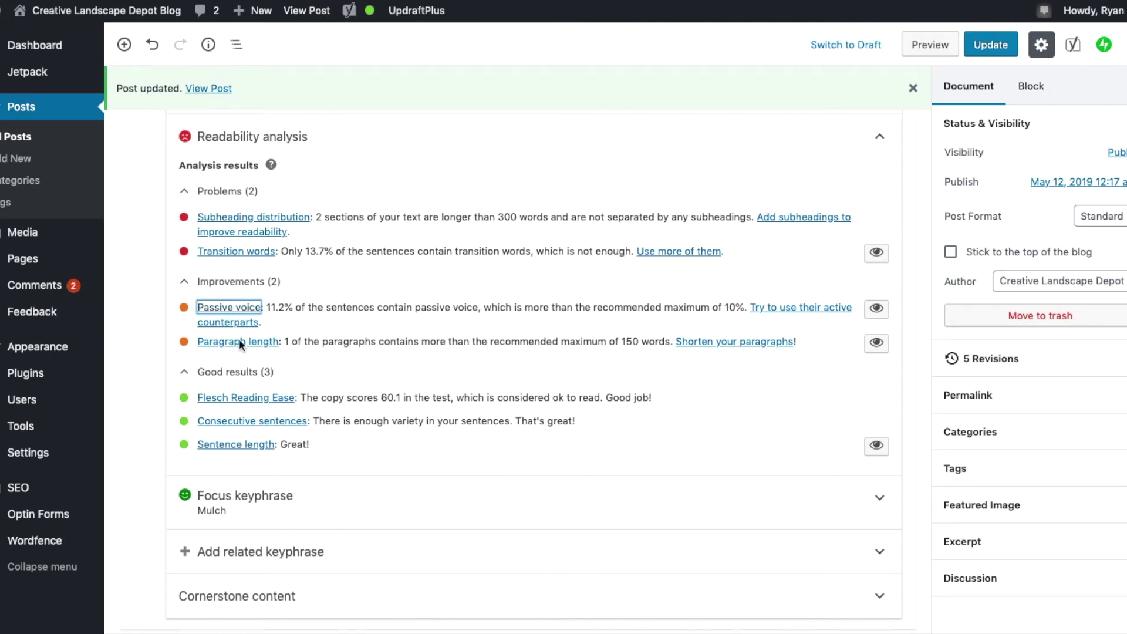
key(super+Tab)
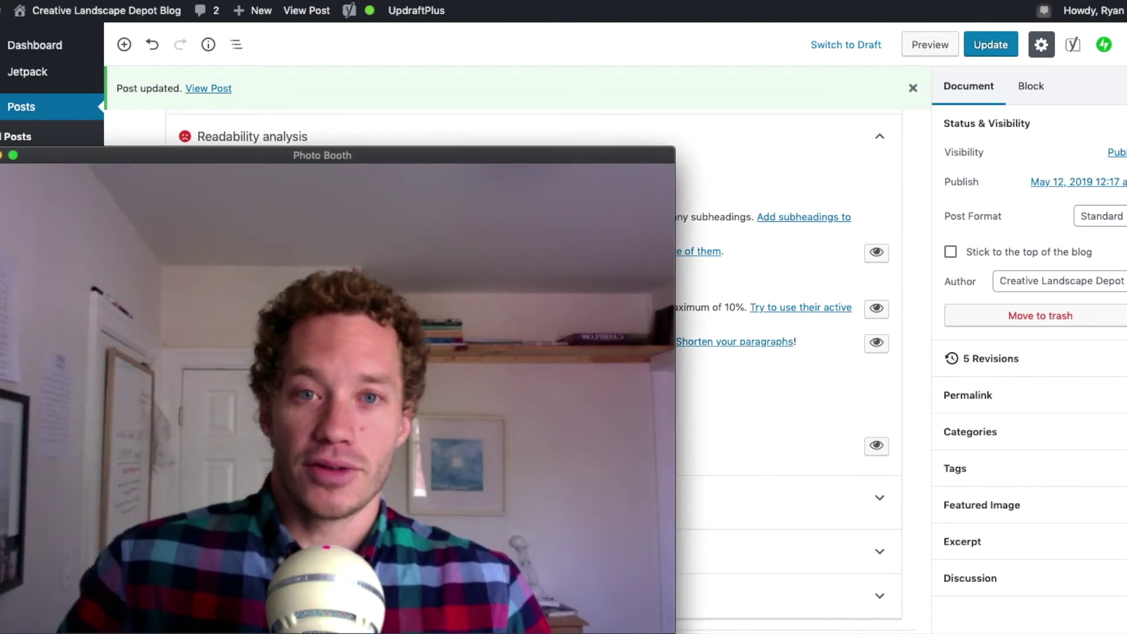